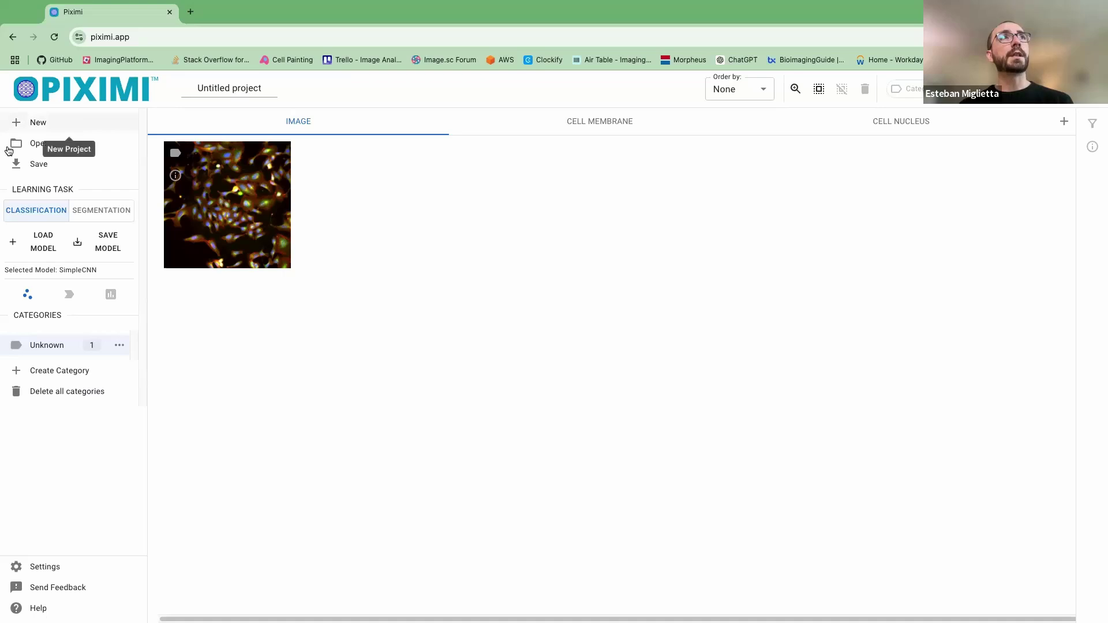
pyautogui.click(50, 123)
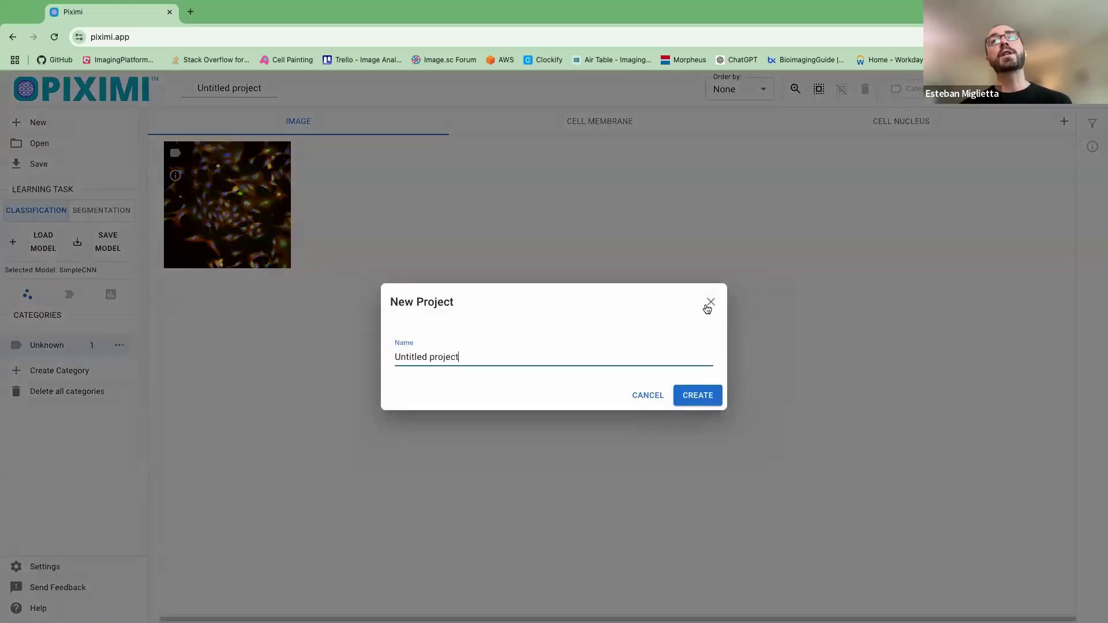
pyautogui.click(711, 302)
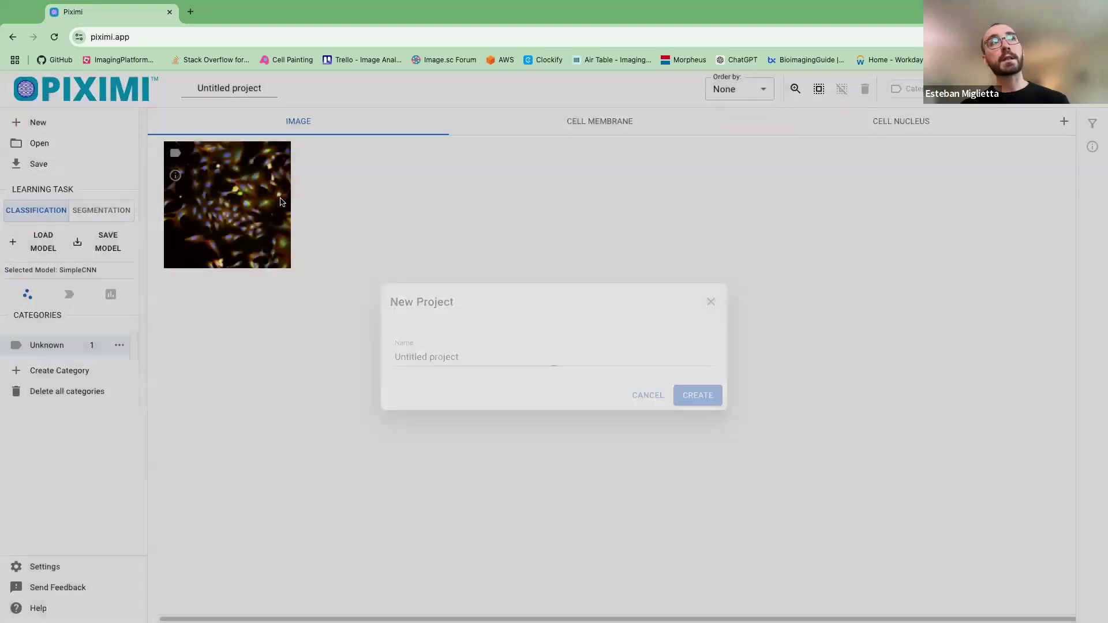
pyautogui.click(43, 143)
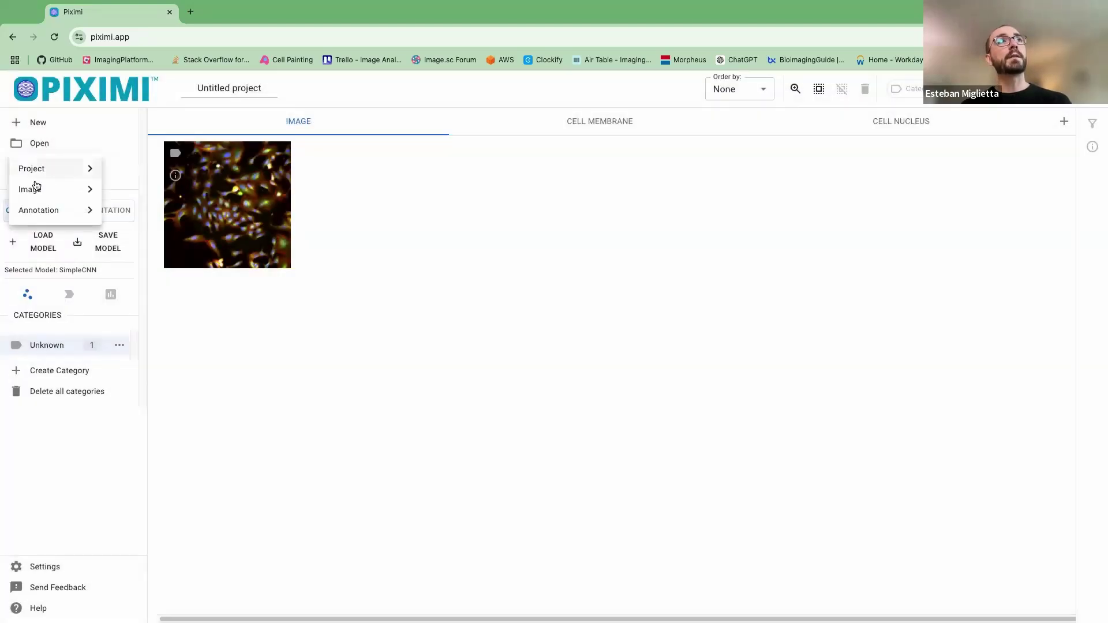
pyautogui.click(54, 192)
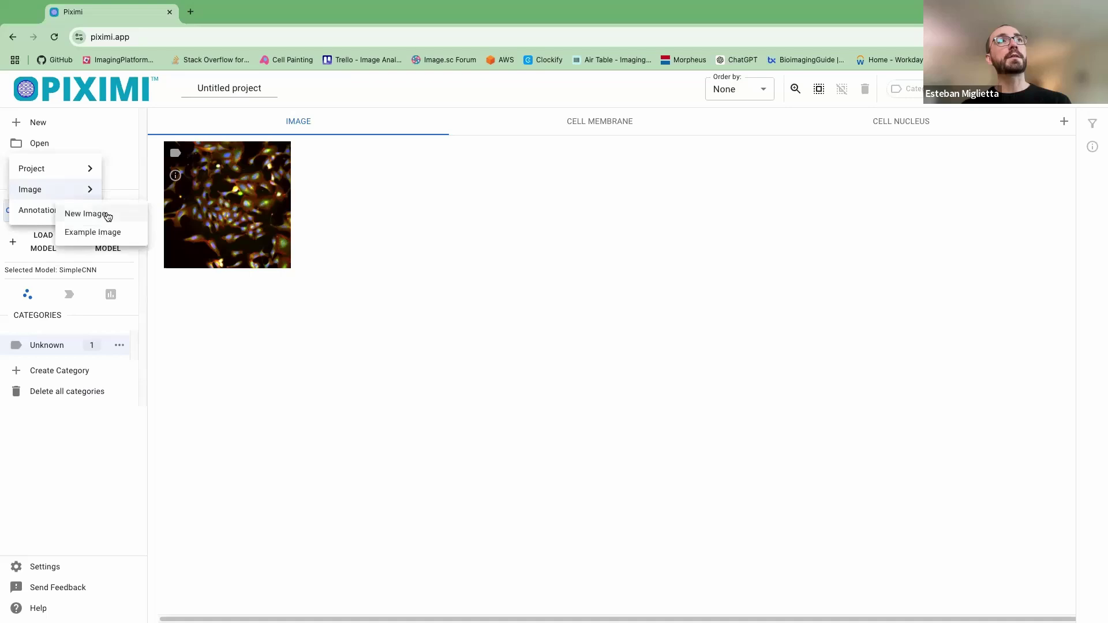
pyautogui.click(37, 152)
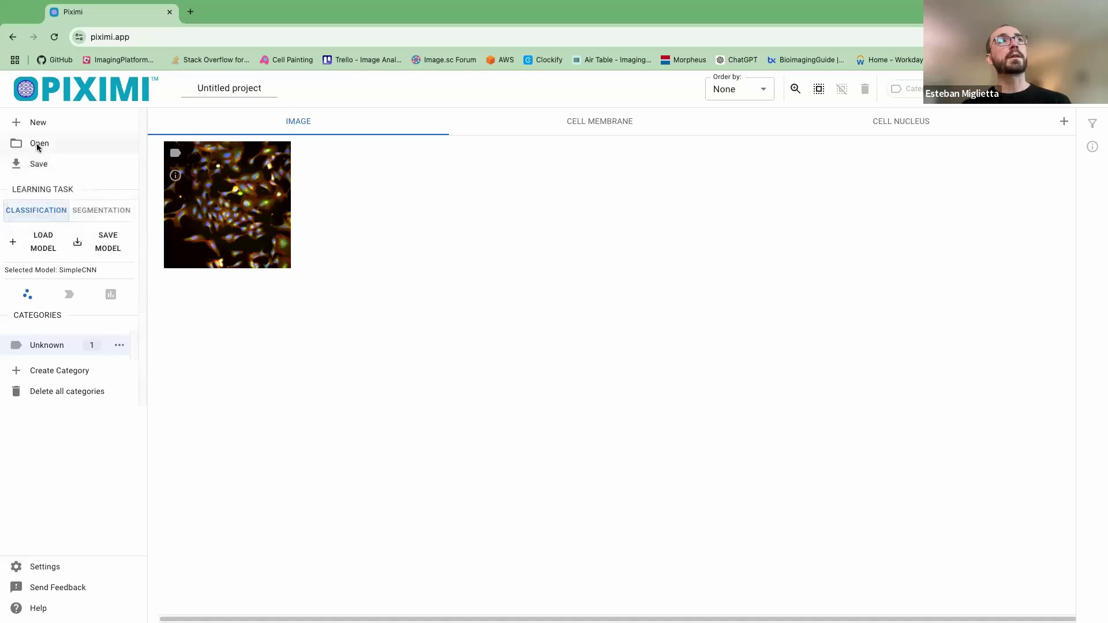
pyautogui.click(37, 146)
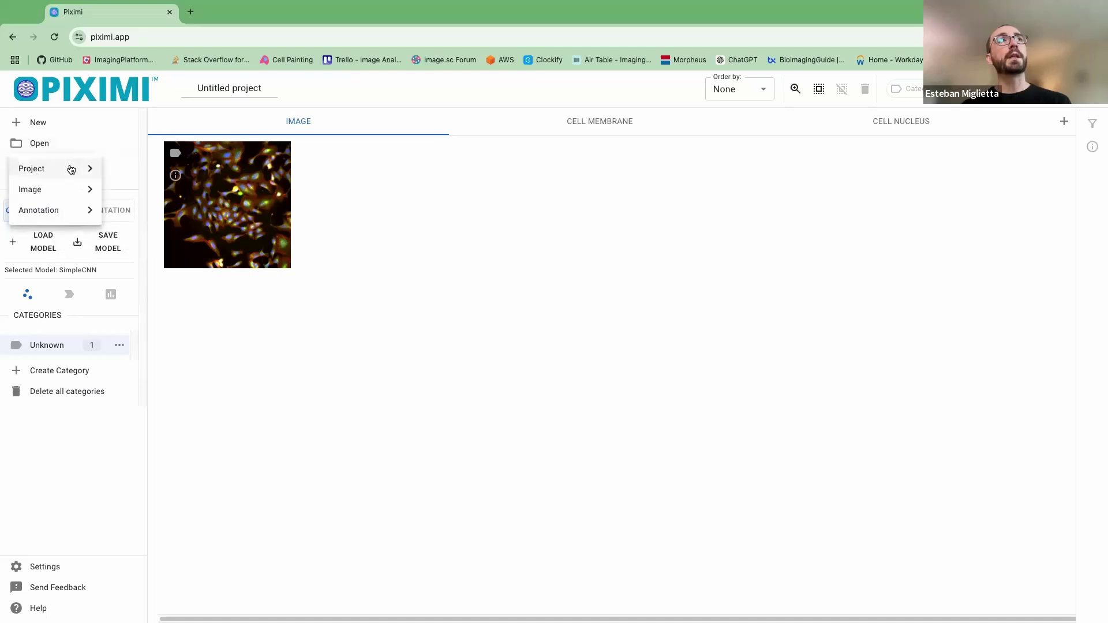
pyautogui.click(149, 178)
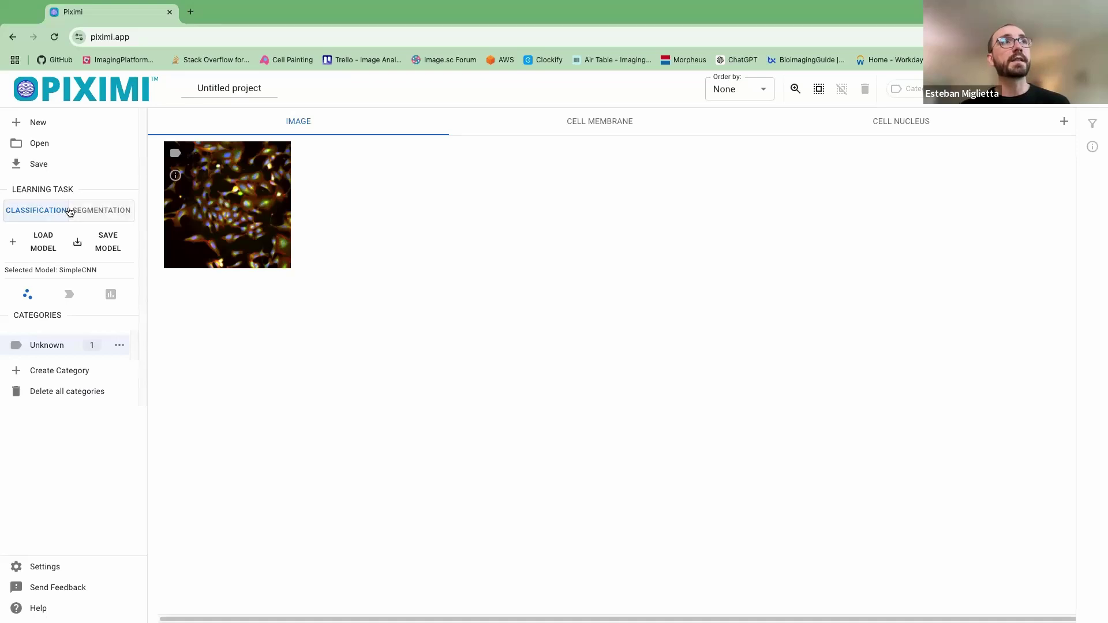
# - Switch the learning task to segmentation and back to classification
pyautogui.click(106, 212)
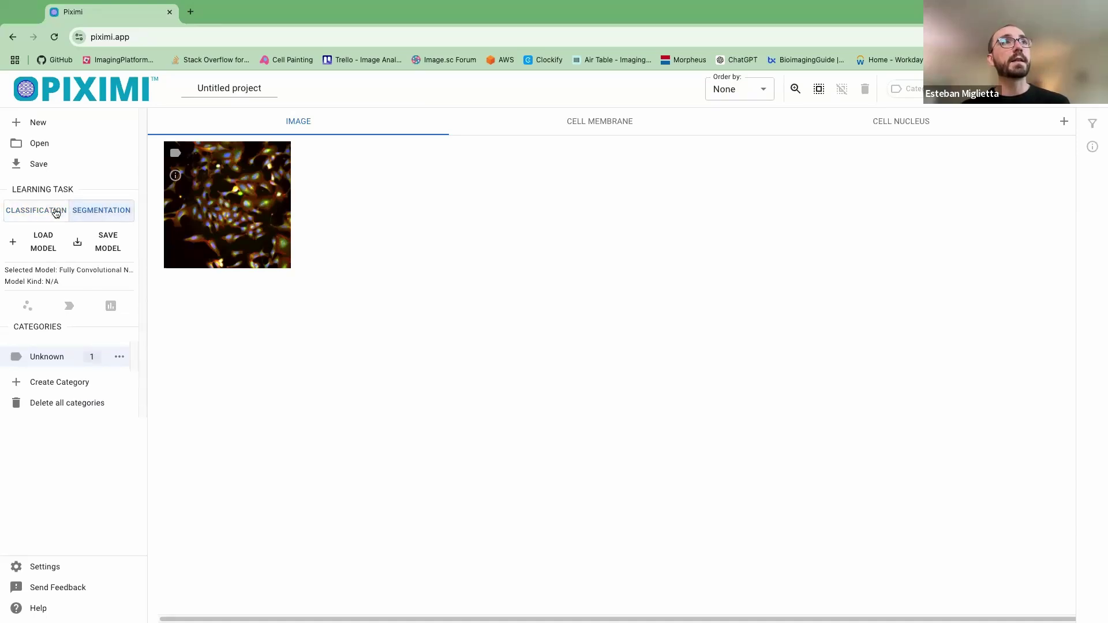
pyautogui.click(57, 211)
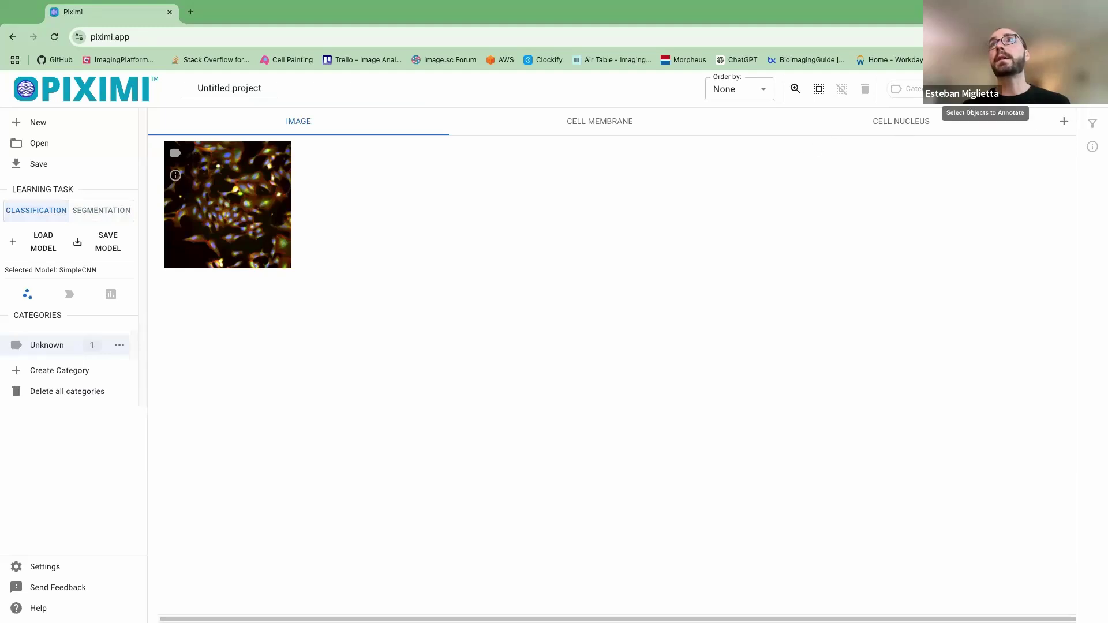
# - Select the cell painting image and open it for annotation
pyautogui.click(247, 202)
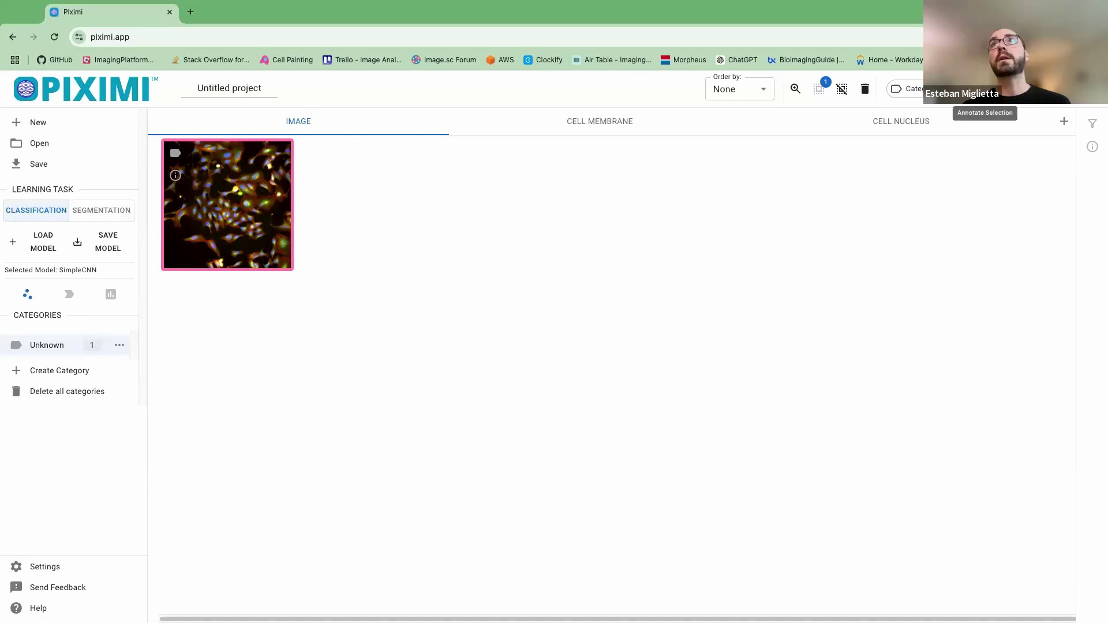
pyautogui.click(986, 88)
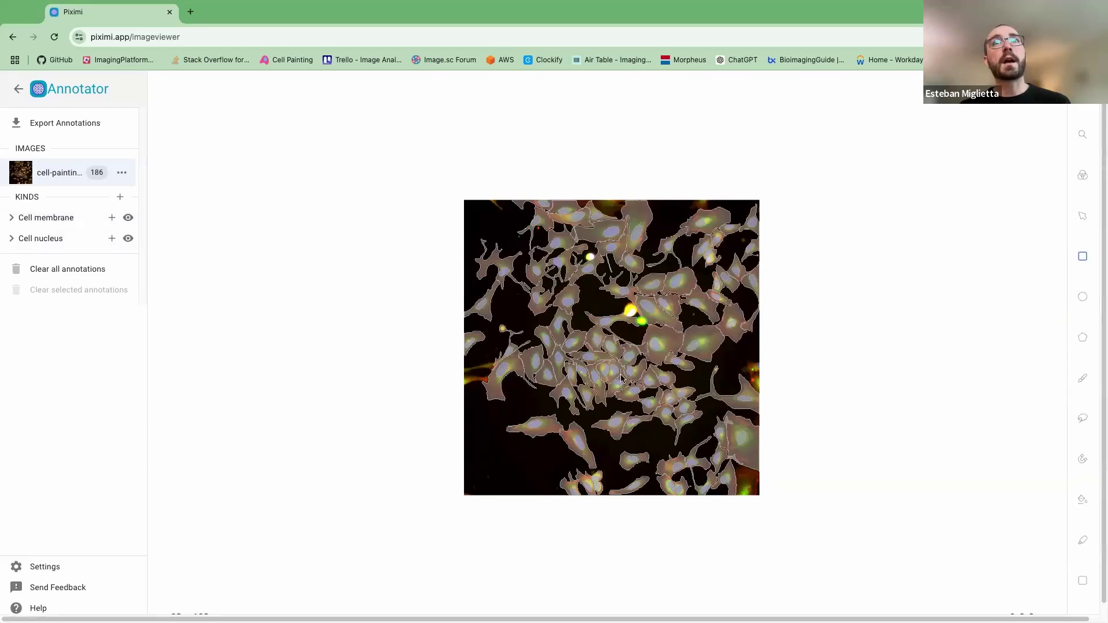
# - Hide the cell membrane annotations, toggle the cell nucleus annotations off and on, and return to the project
pyautogui.click(128, 219)
pyautogui.click(128, 219)
pyautogui.click(128, 219)
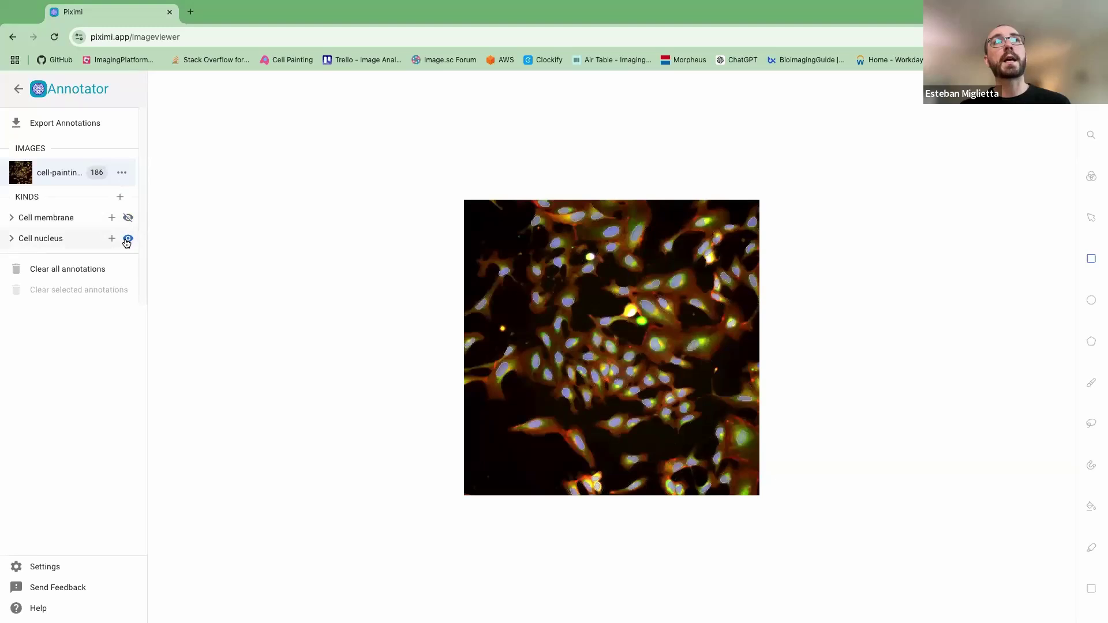
pyautogui.click(127, 241)
pyautogui.click(127, 241)
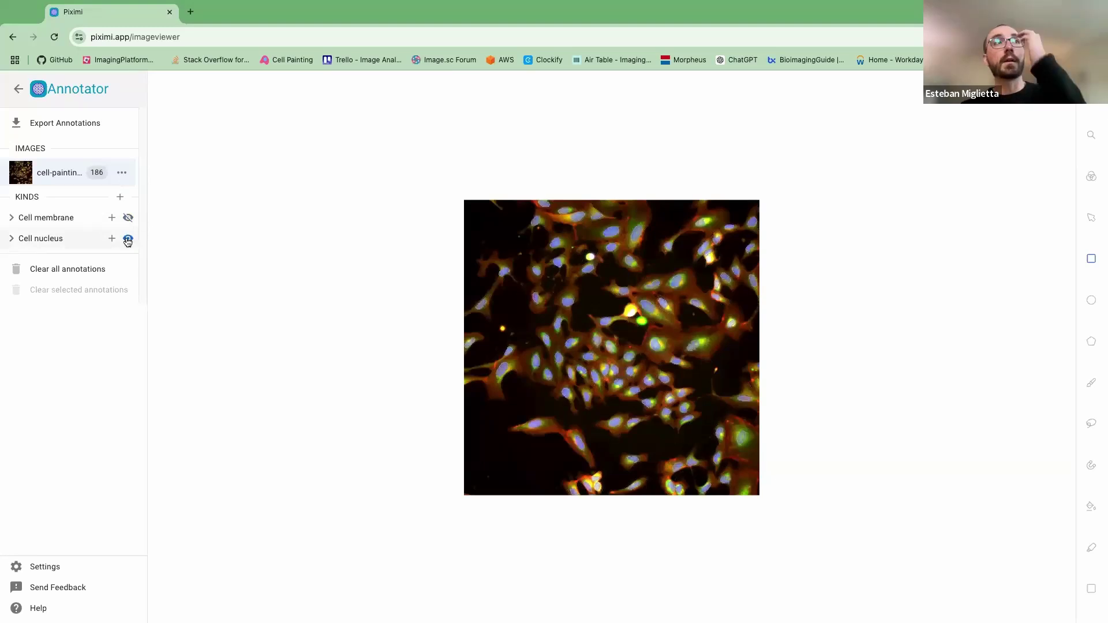
pyautogui.click(123, 240)
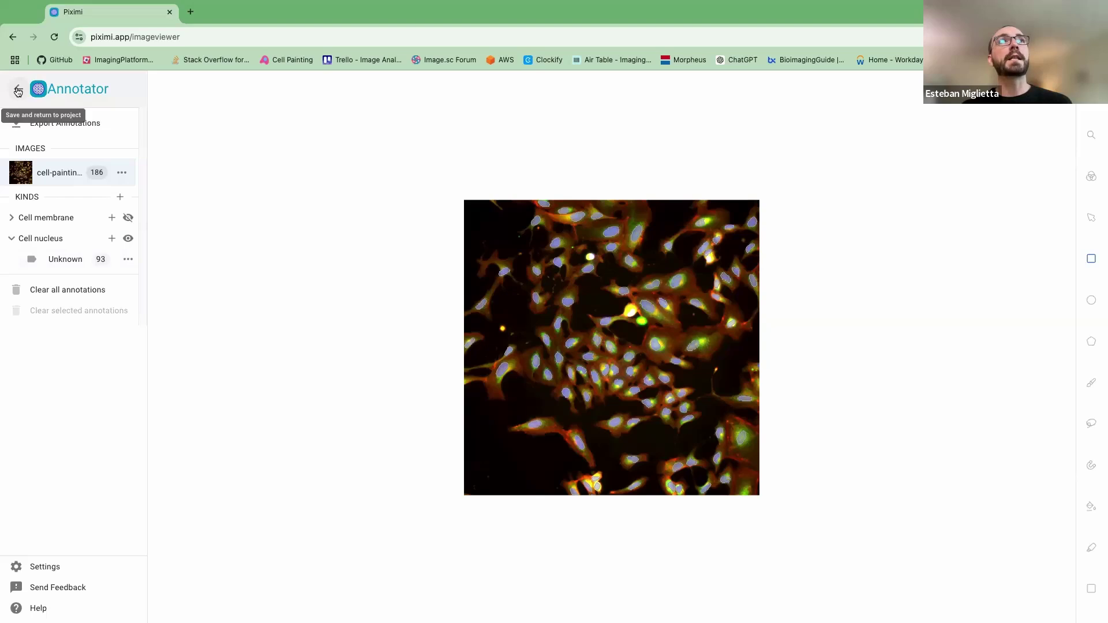
pyautogui.click(18, 90)
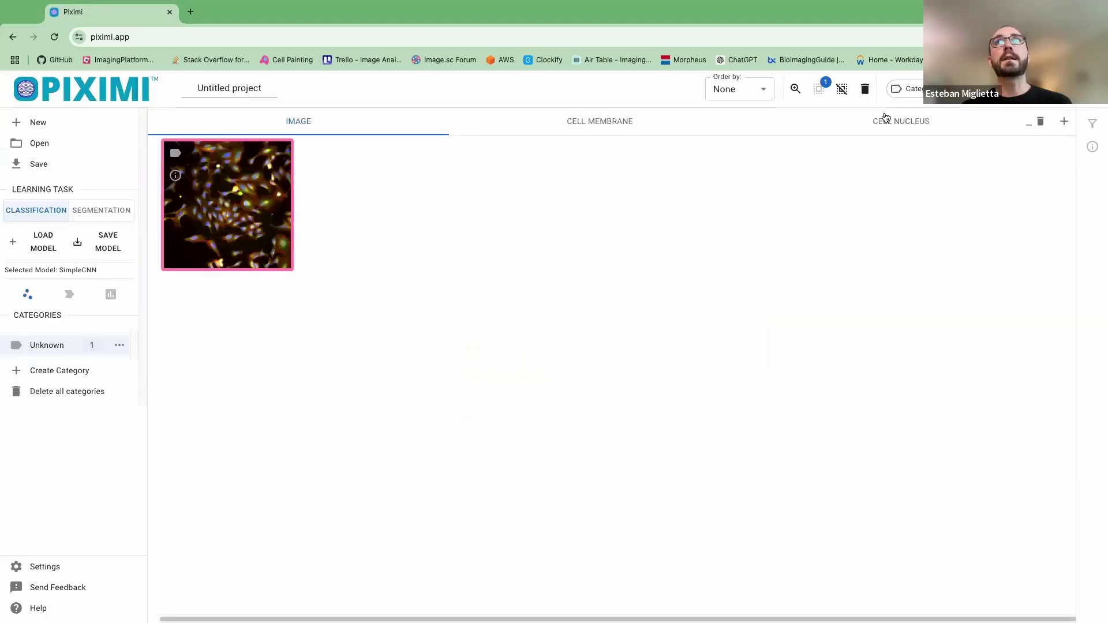
# - Enlarge the image thumbnails slightly in the gallery and deselect the image
pyautogui.click(796, 89)
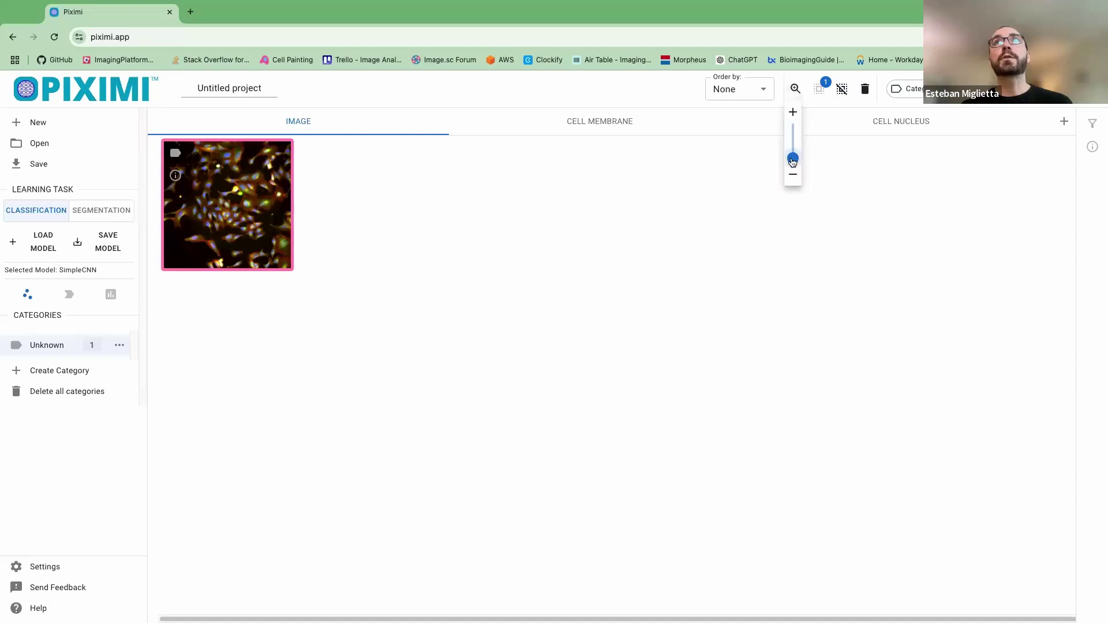
pyautogui.moveTo(793, 164)
pyautogui.mouseDown()
pyautogui.moveTo(794, 140)
pyautogui.moveTo(793, 157)
pyautogui.mouseUp()
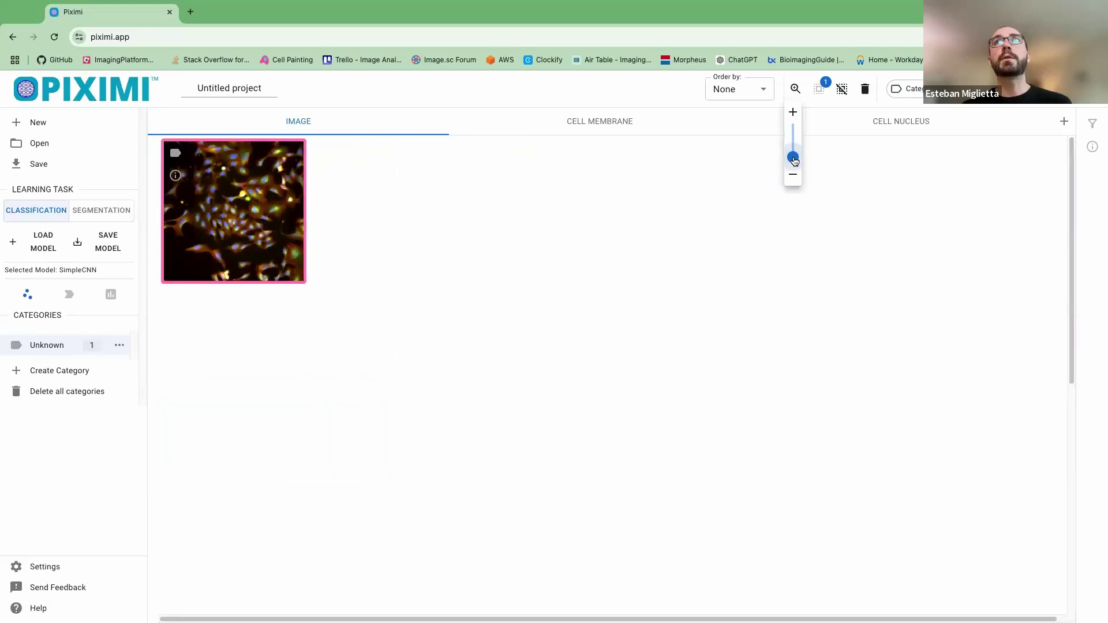
pyautogui.click(840, 90)
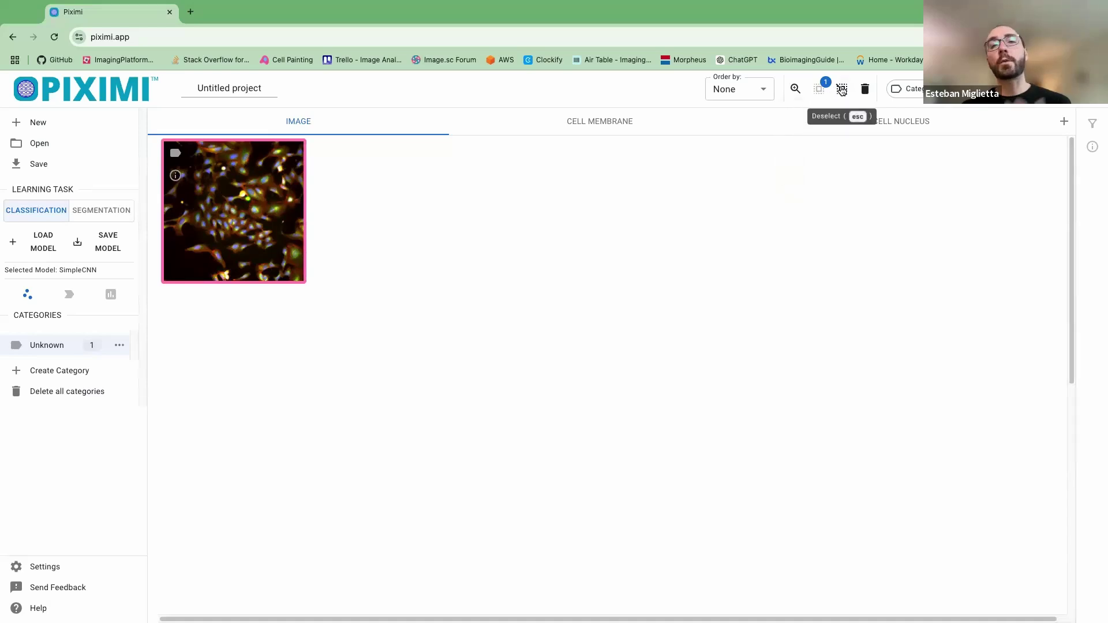
pyautogui.click(841, 90)
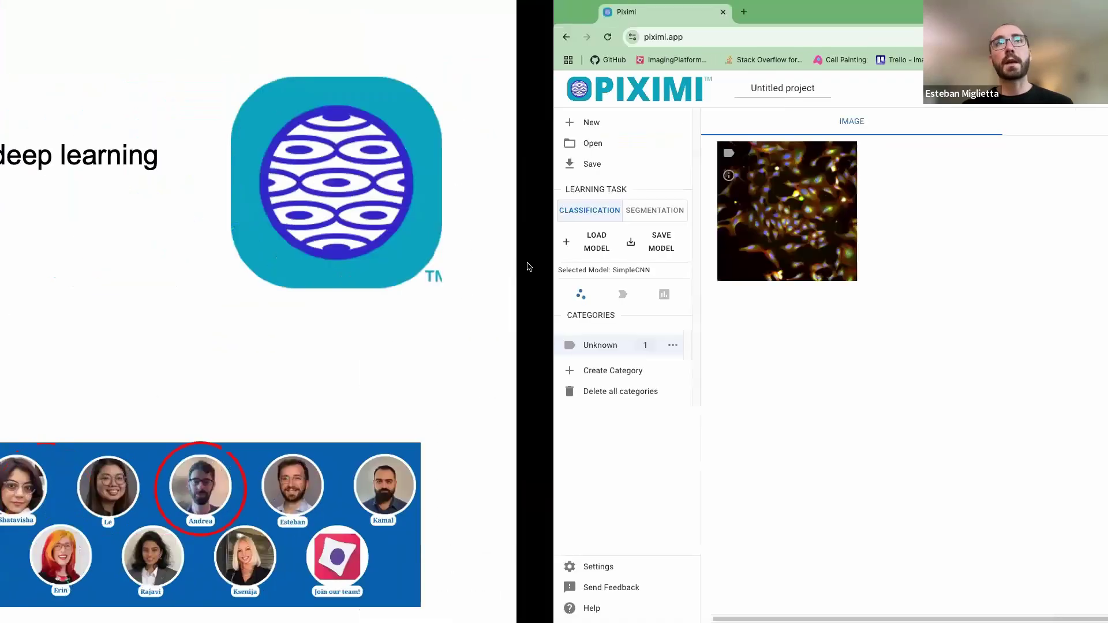
pyautogui.press('Right')
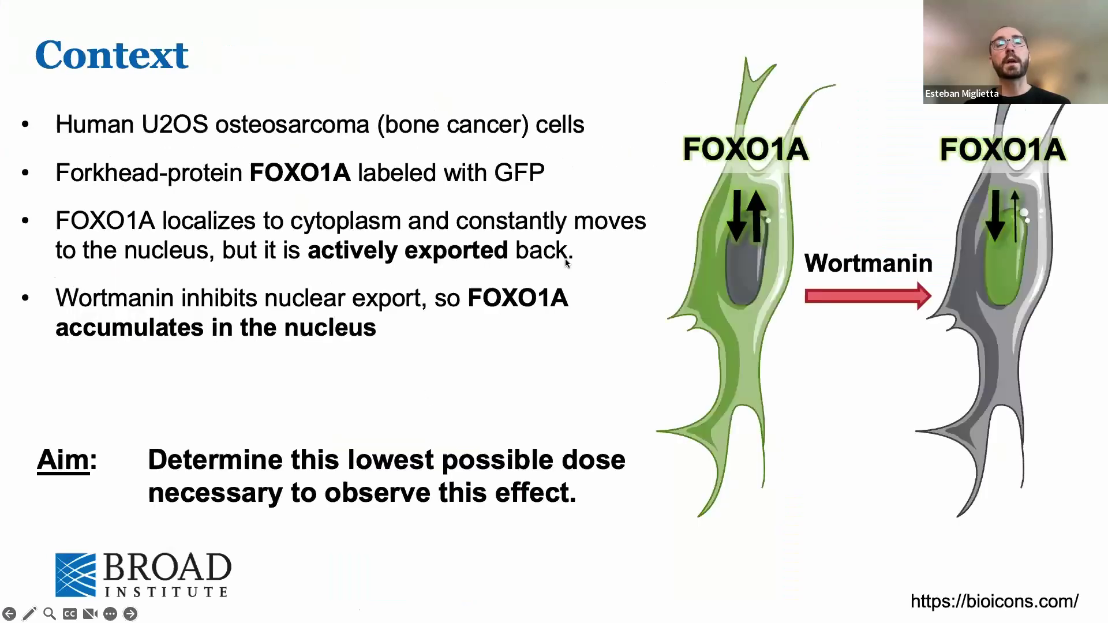
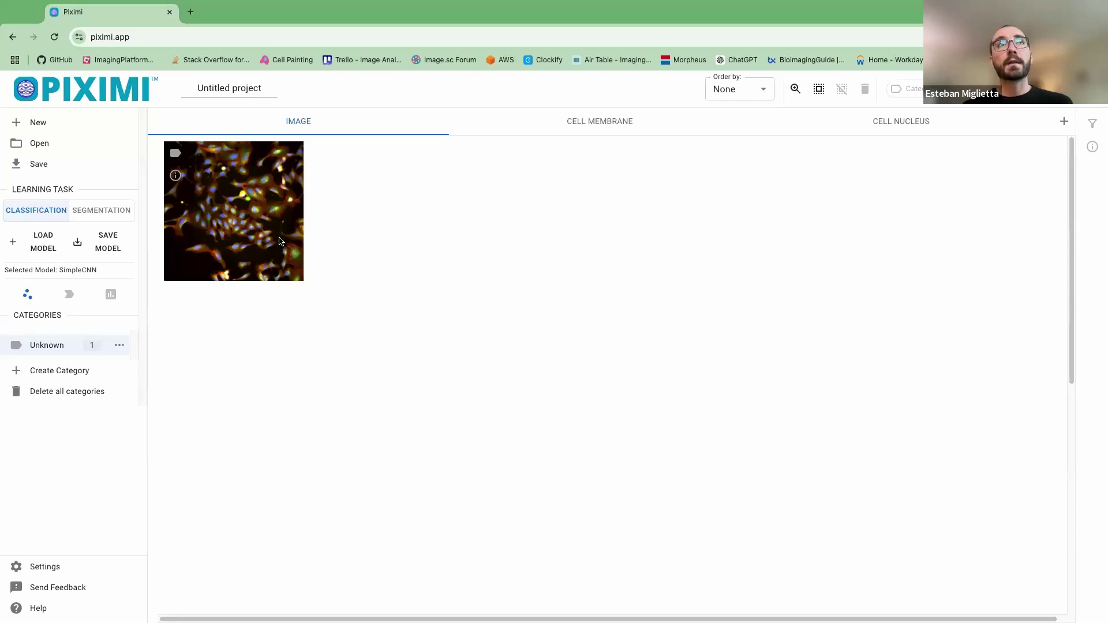
# - Create a new project named "Piximi tutorial"
pyautogui.click(37, 124)
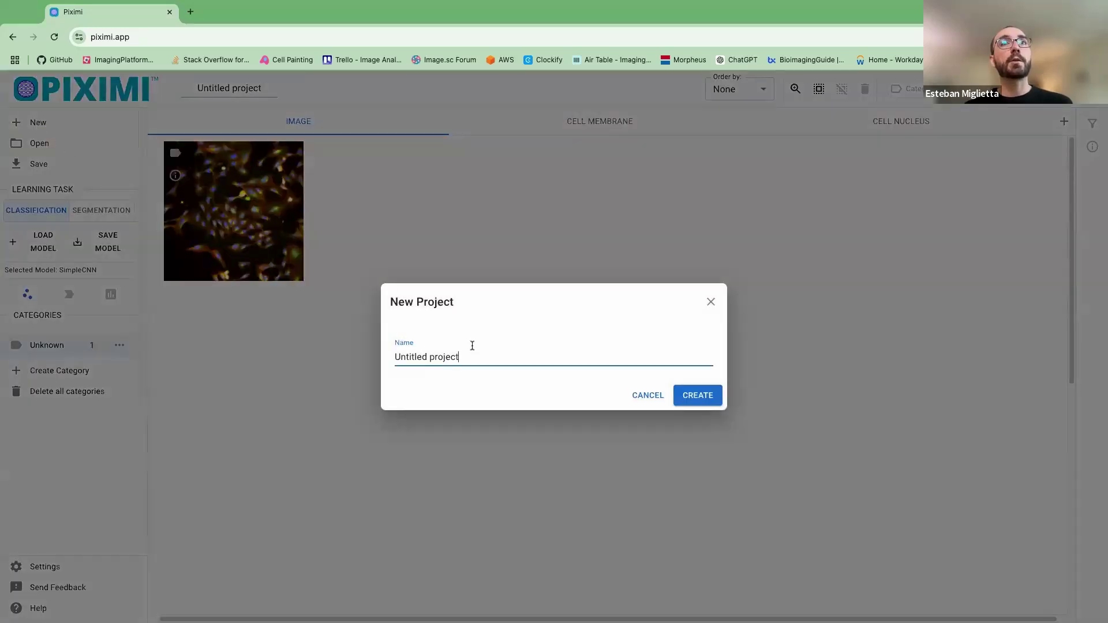
pyautogui.hotkey('ctrl', 'a')
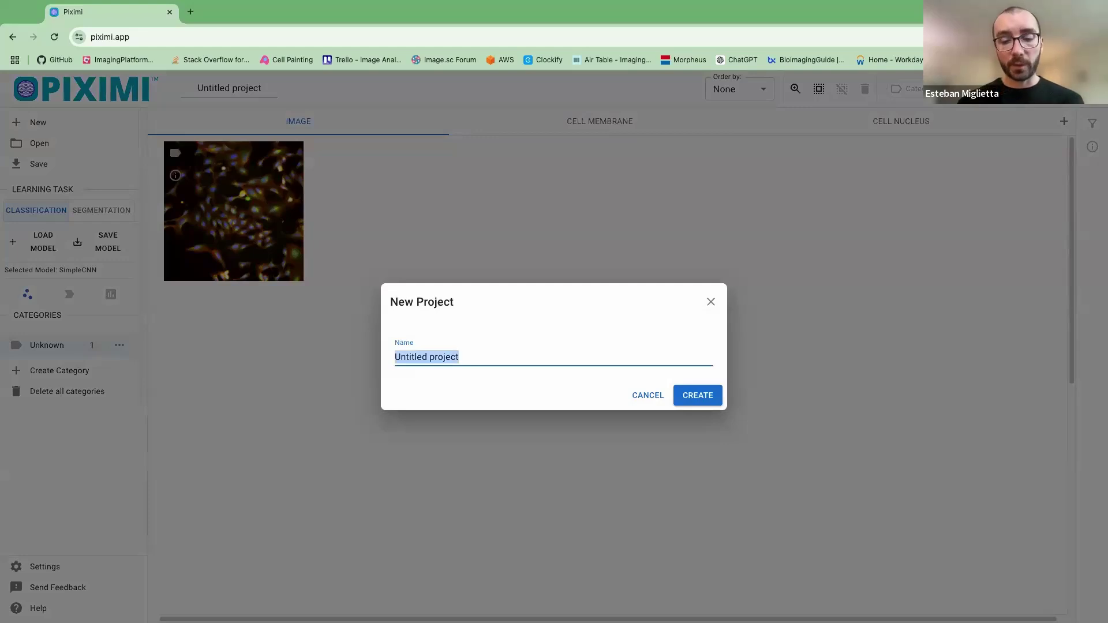
pyautogui.write('Piximi tutorial')
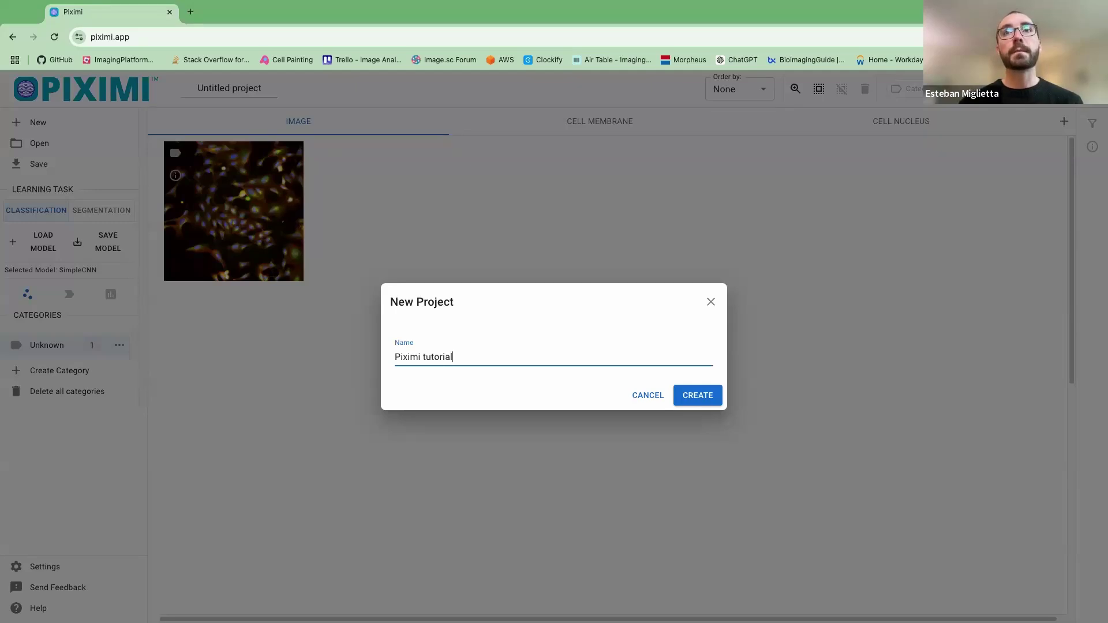
pyautogui.press('Return')
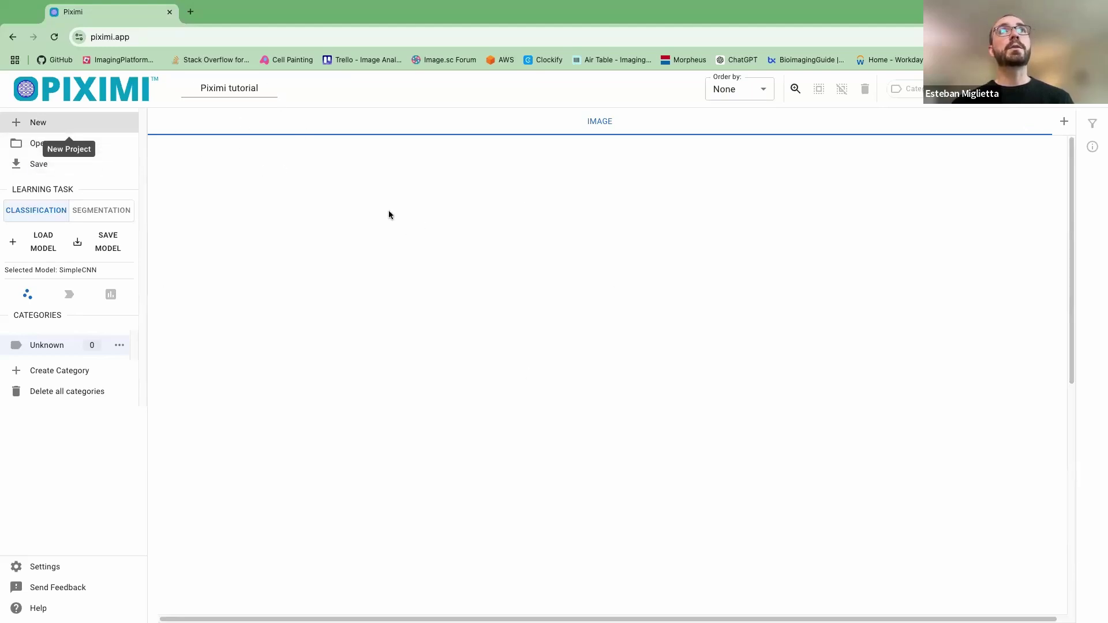
# - Open the zipped project "Piximi Translocation Tutorial RGB.zip" from the Downloads folder
pyautogui.click(98, 144)
pyautogui.moveTo(77, 170)
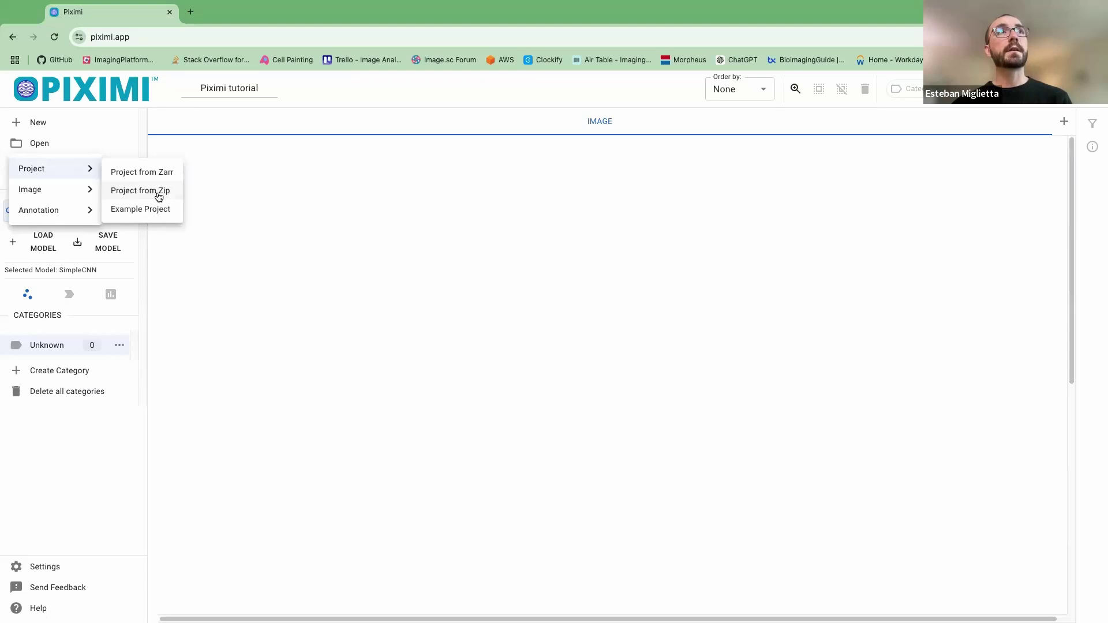
pyautogui.click(157, 191)
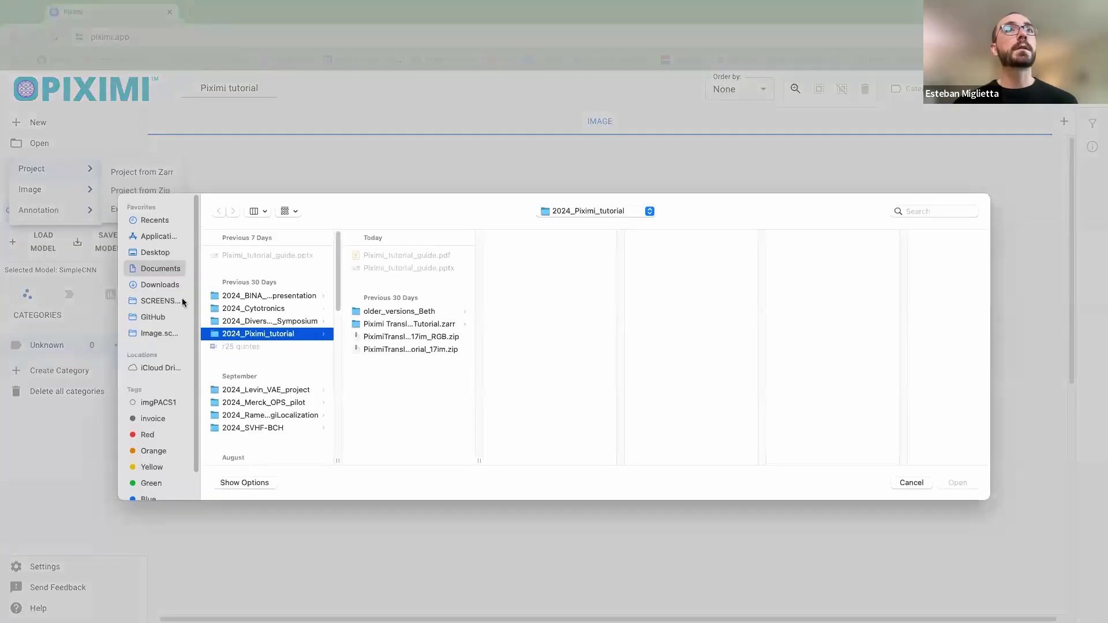
pyautogui.click(161, 287)
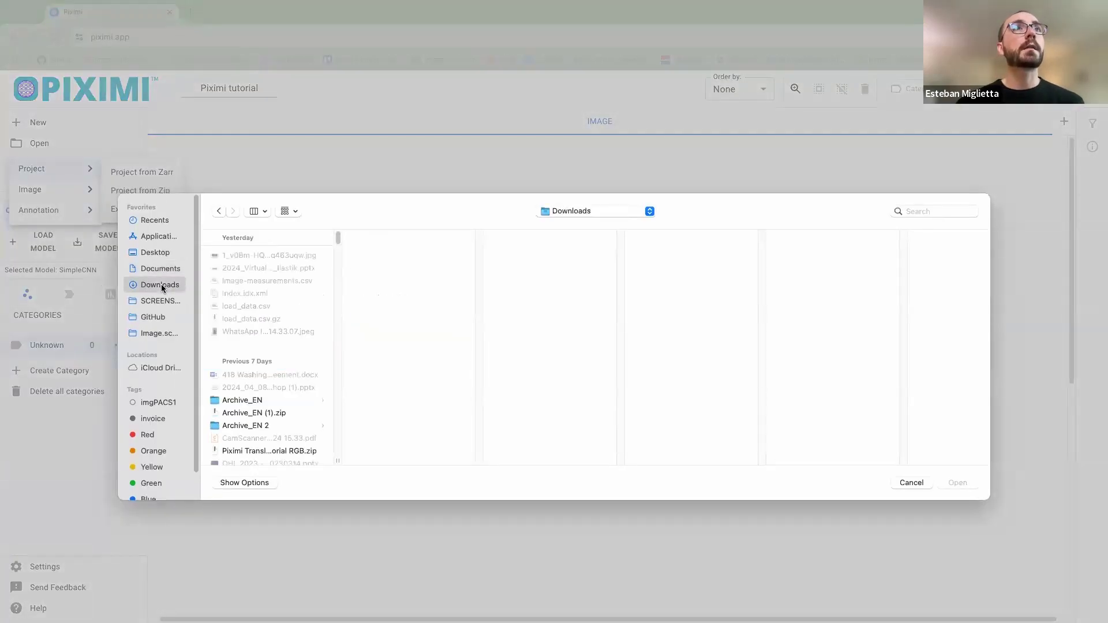
pyautogui.click(289, 452)
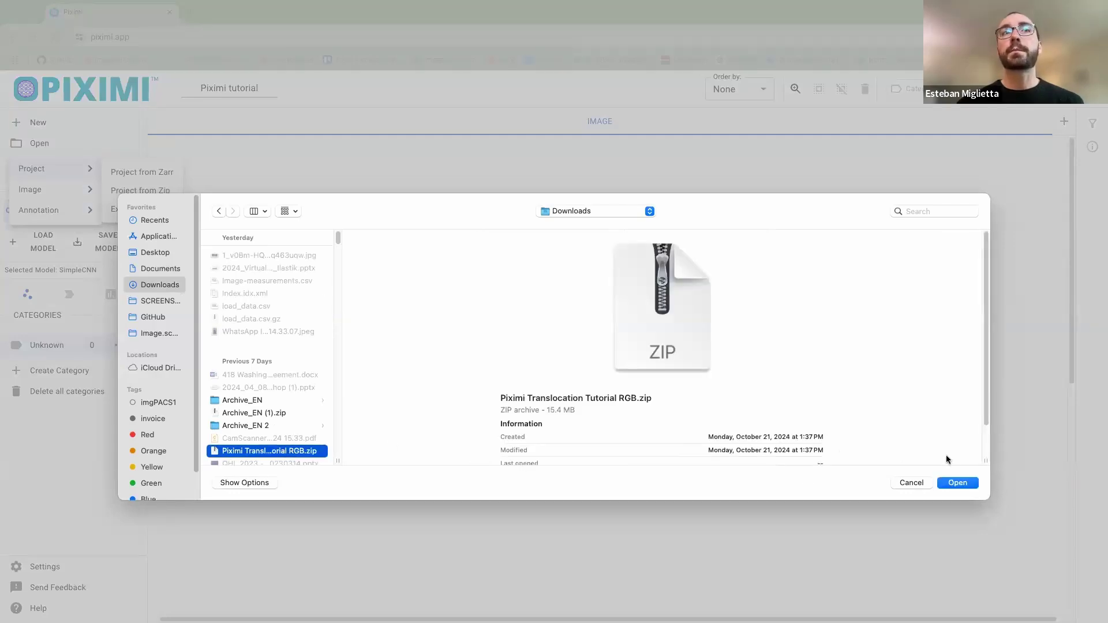
pyautogui.click(955, 484)
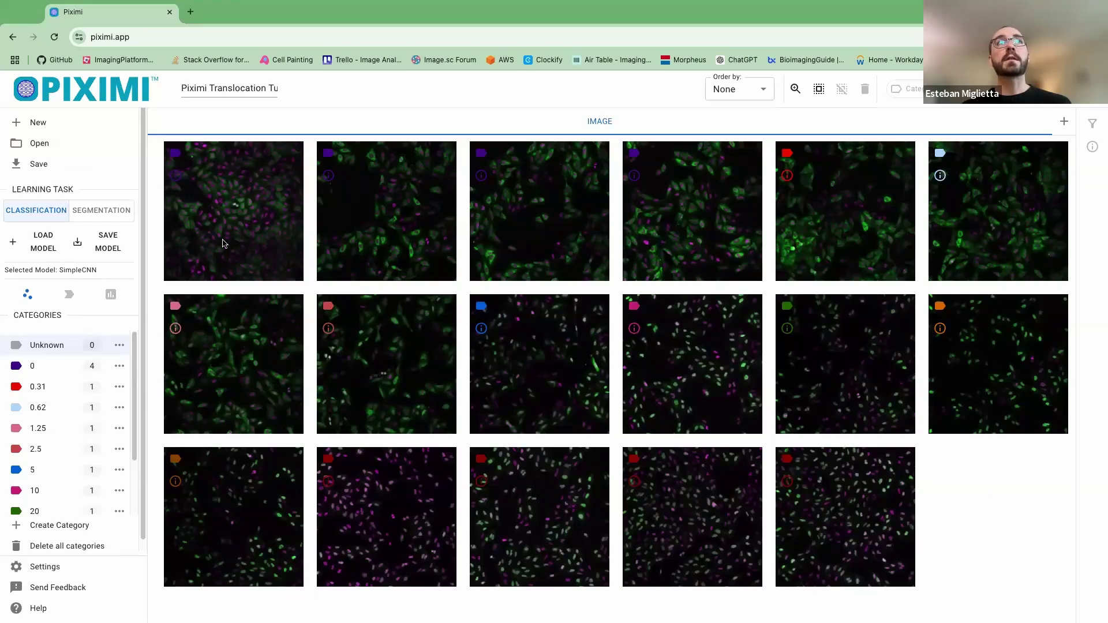
# - Examine the category labels on the loaded images and review the full list of categories through 150
pyautogui.moveTo(177, 154)
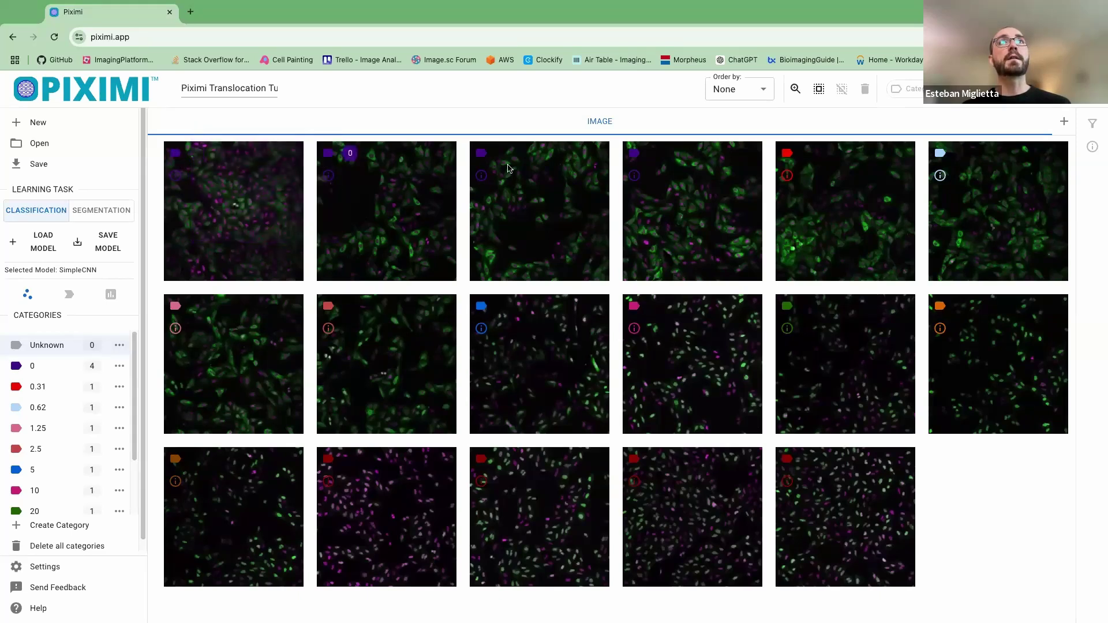
pyautogui.moveTo(479, 157)
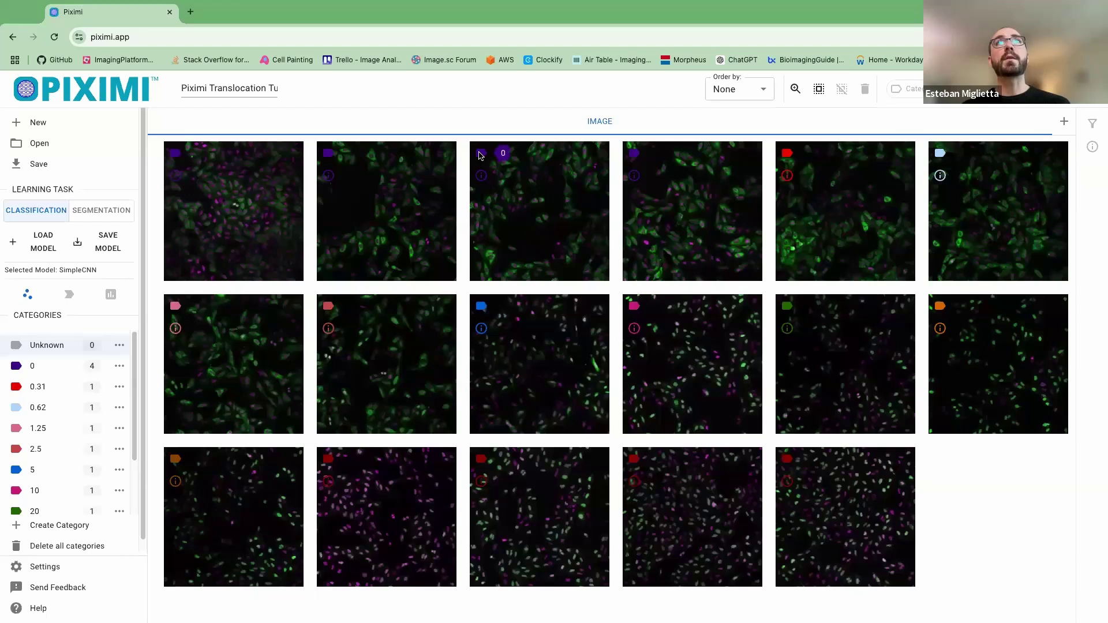
pyautogui.moveTo(792, 157)
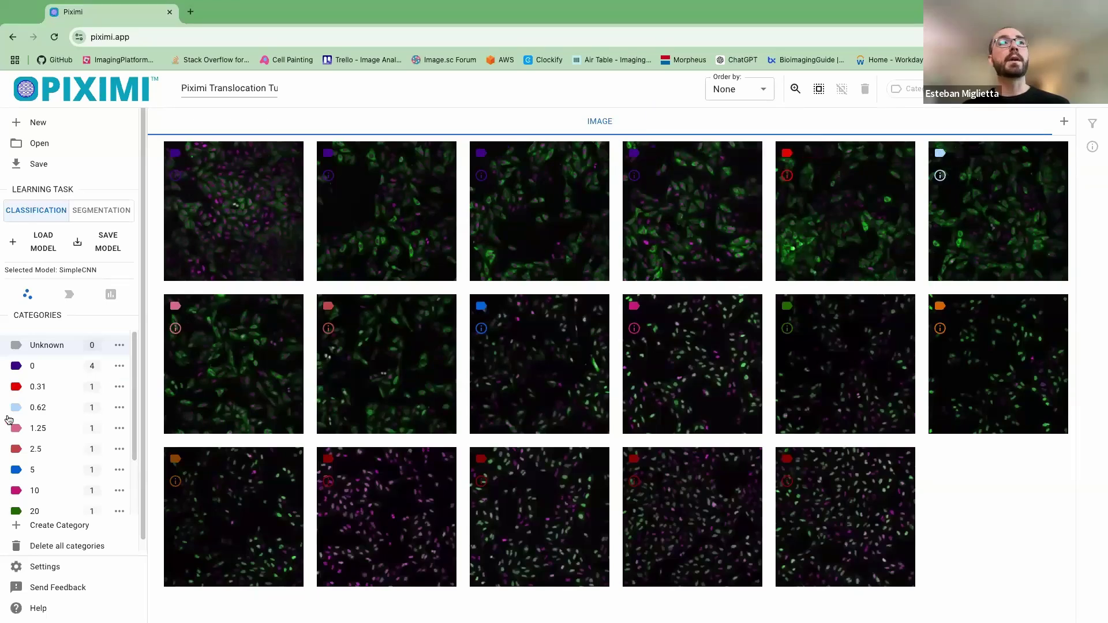
pyautogui.scroll(-2, 43, 363)
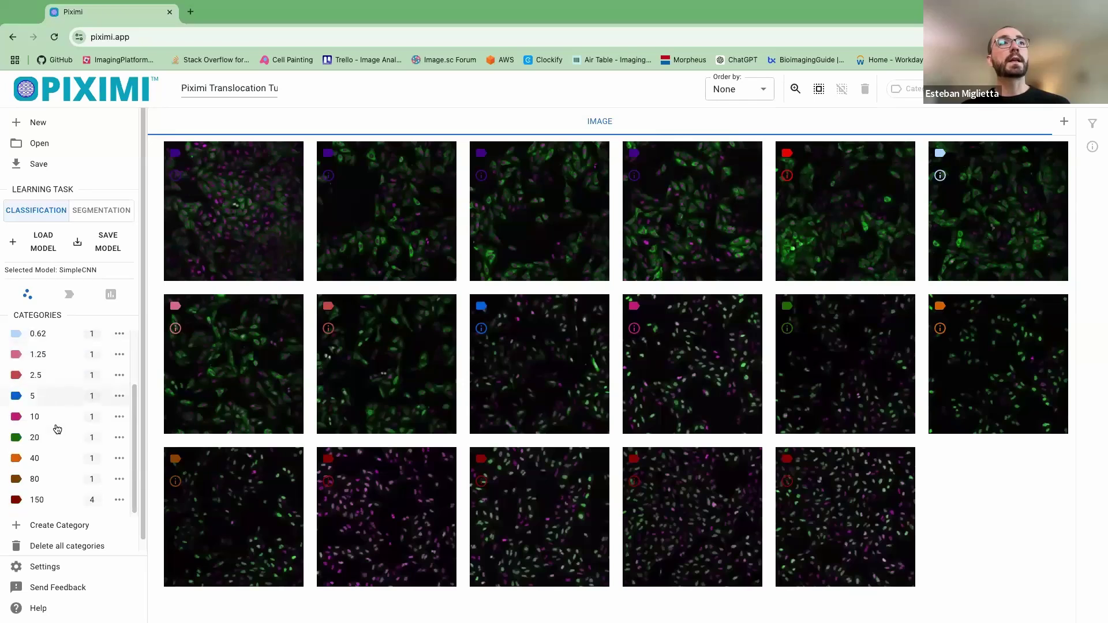
pyautogui.moveTo(125, 459); pyautogui.dragTo(137, 511)
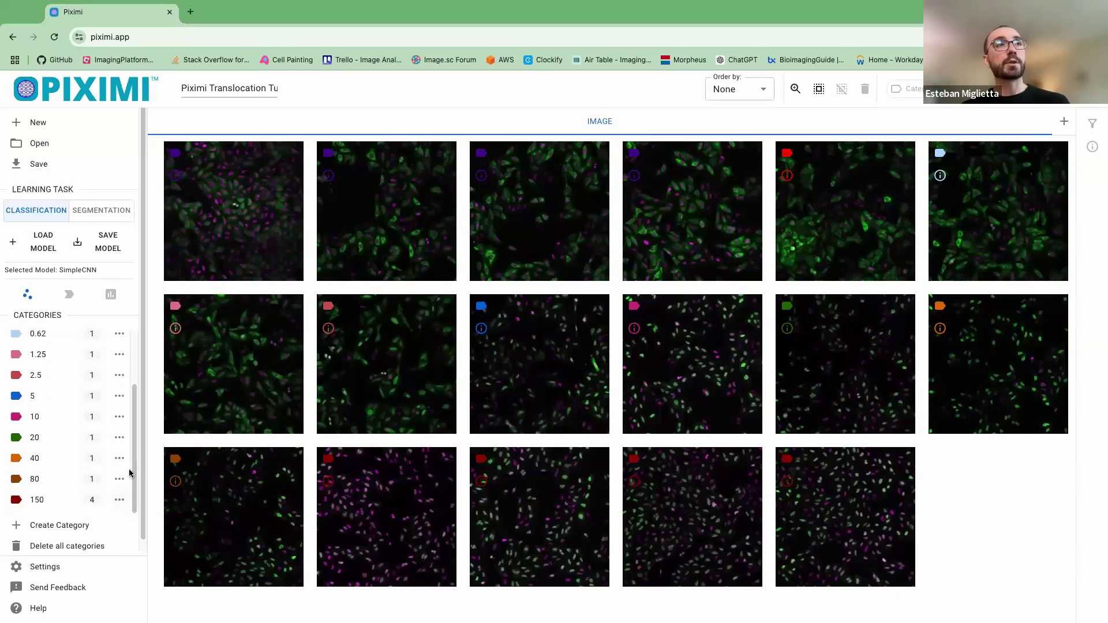
# - Review the complete list of Wortmannin dose categories, from Unknown and 0 through 150, with the image count of each
pyautogui.scroll(2, 35, 352)
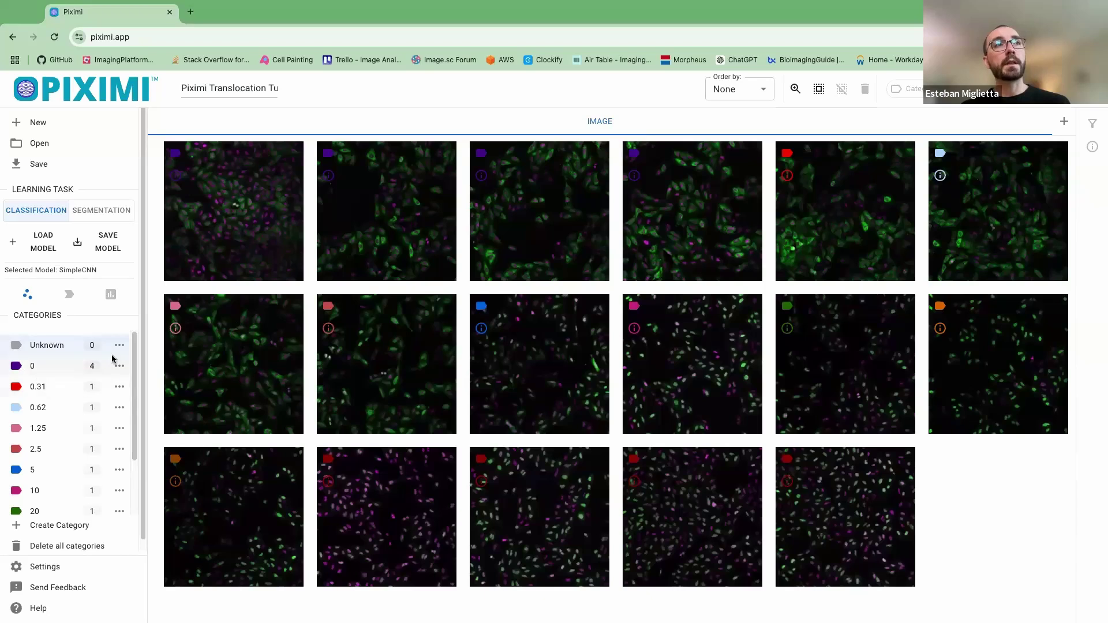
pyautogui.scroll(-2, 122, 398)
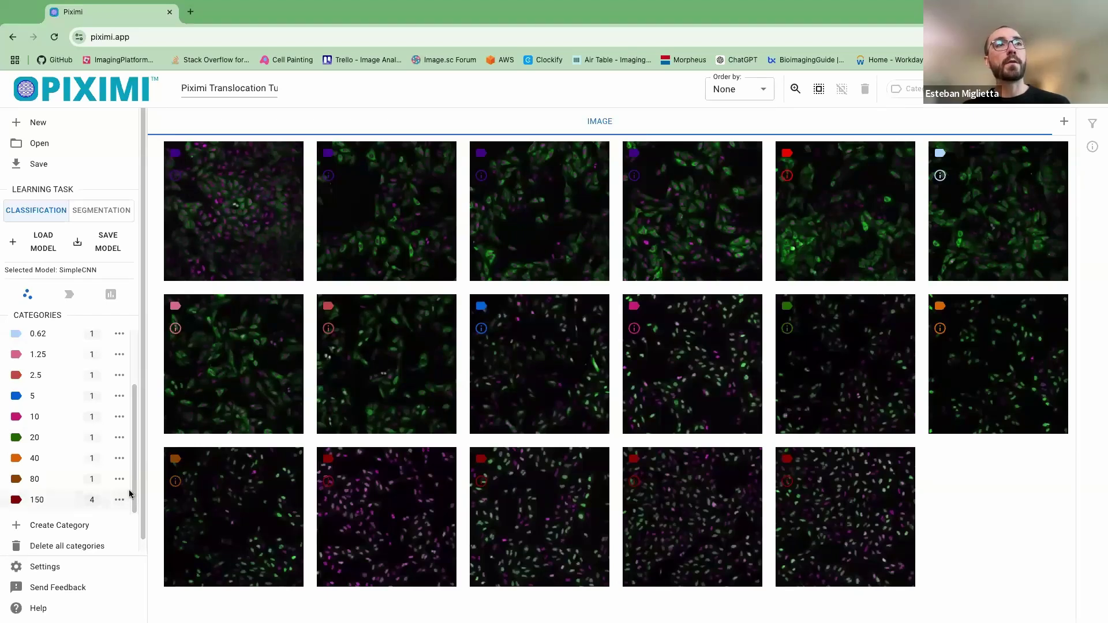
pyautogui.scroll(3, 138, 391)
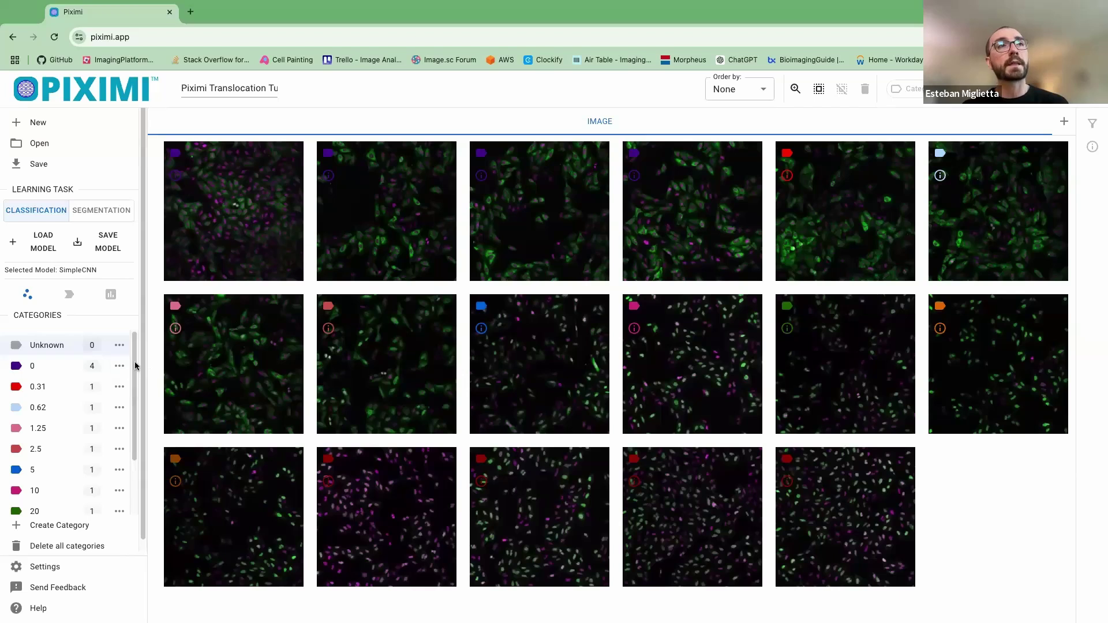
pyautogui.scroll(-1, 138, 368)
pyautogui.scroll(-3, 140, 374)
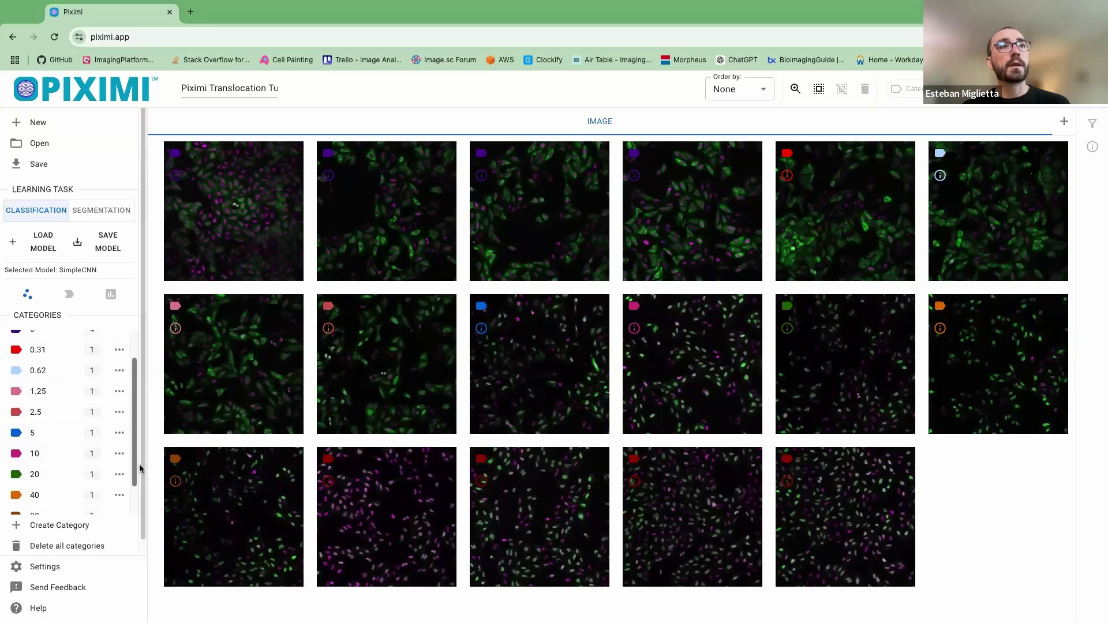
pyautogui.scroll(1, 136, 477)
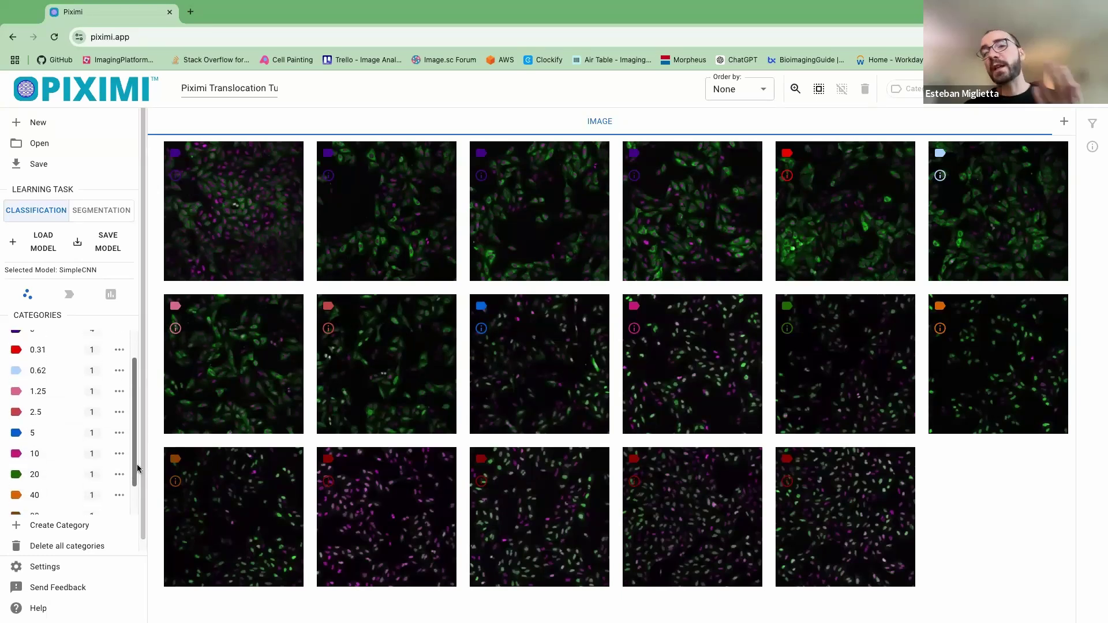
pyautogui.scroll(-2, 136, 484)
pyautogui.scroll(1, 133, 508)
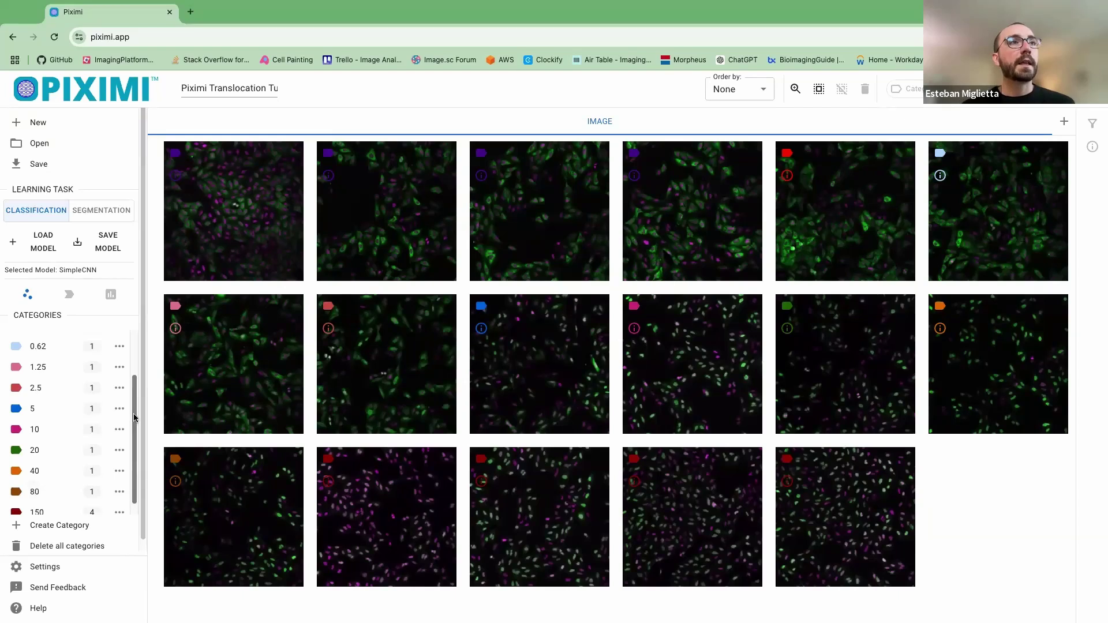
pyautogui.scroll(-1, 103, 511)
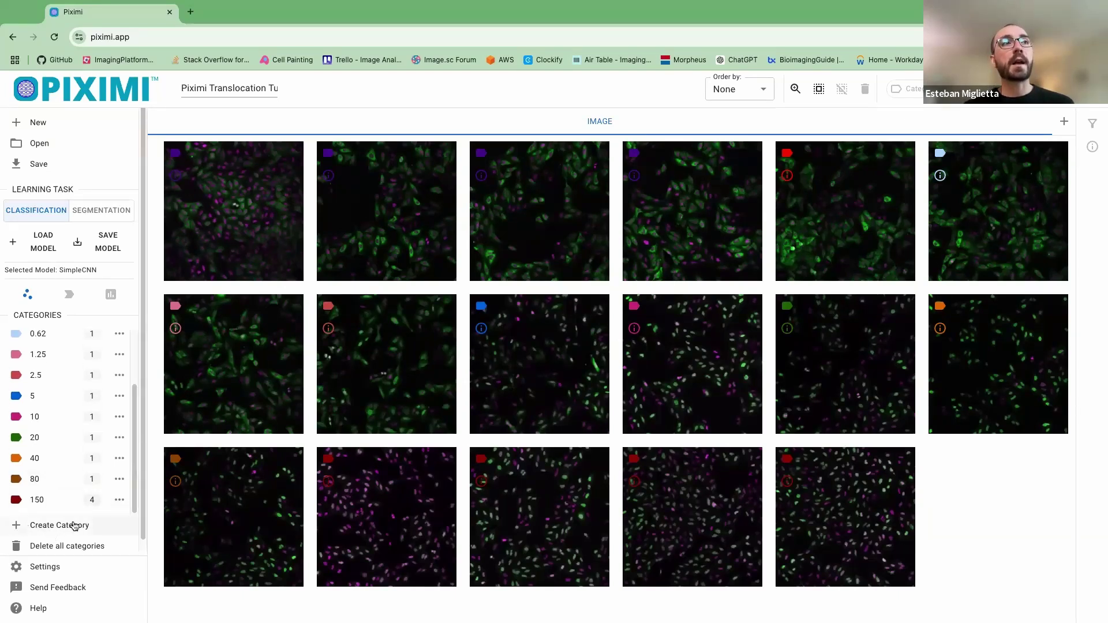
# - Create a new category named "newCategory"
pyautogui.click(56, 530)
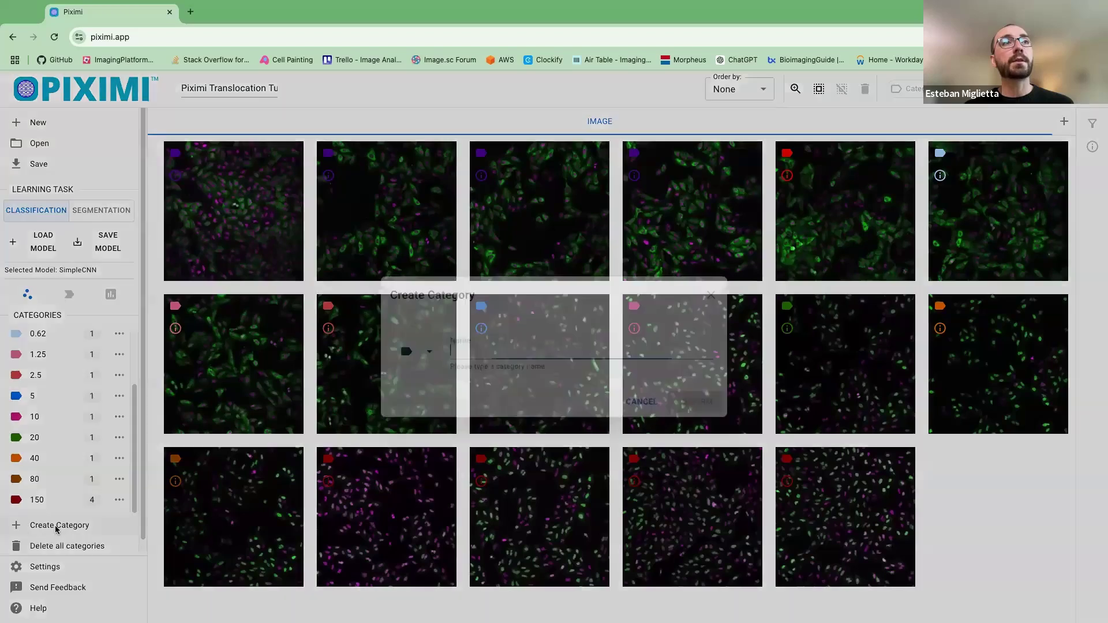
pyautogui.write('new')
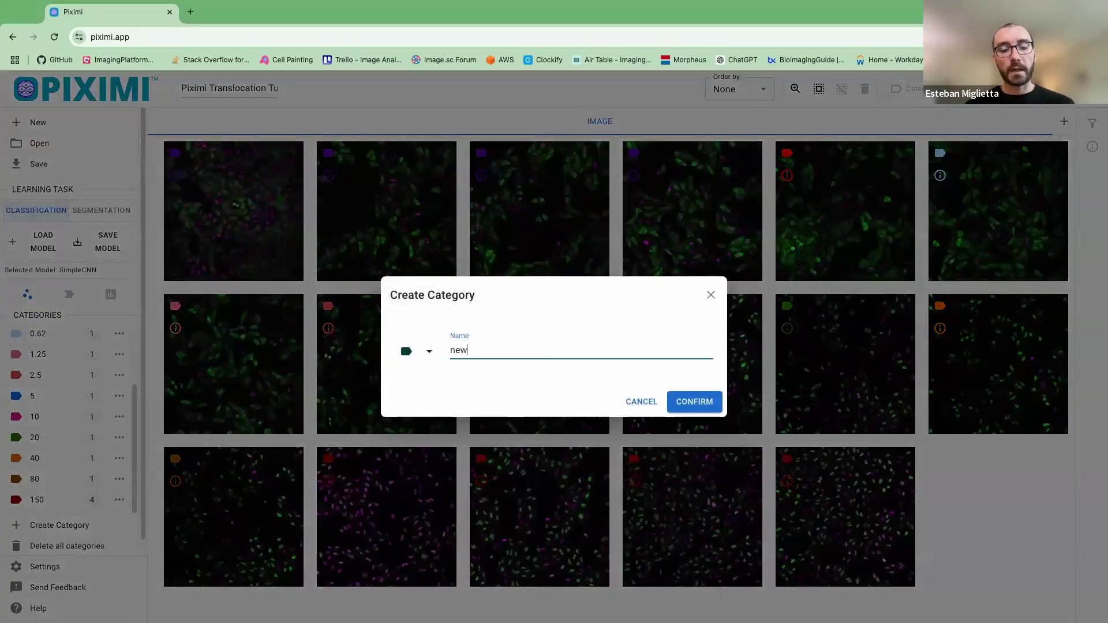
pyautogui.write('Catego')
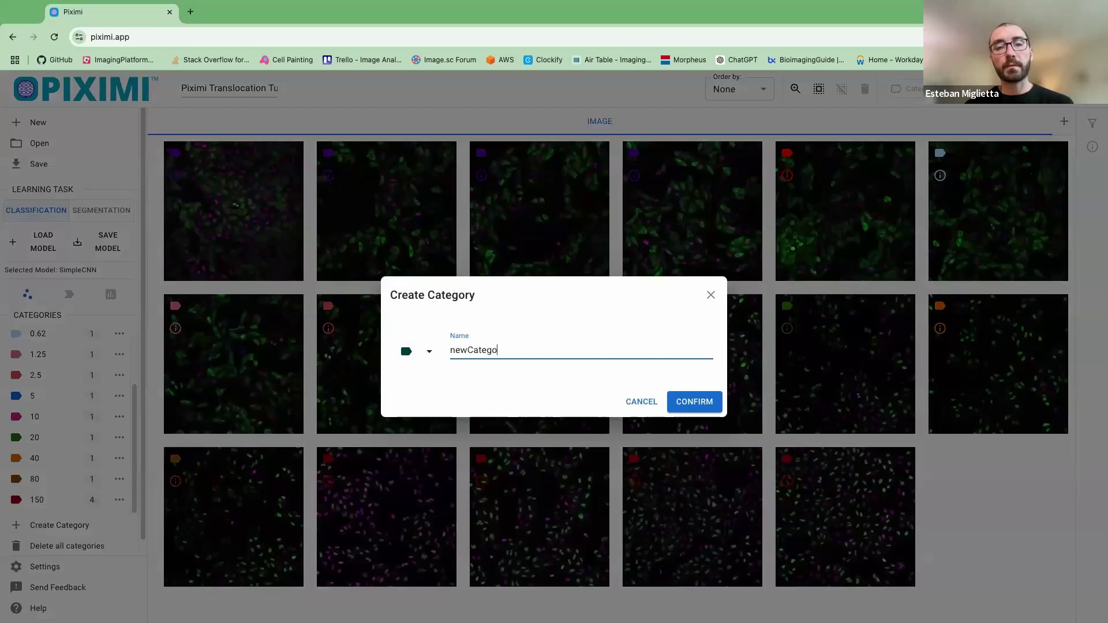
pyautogui.write('ry')
pyautogui.press('Return')
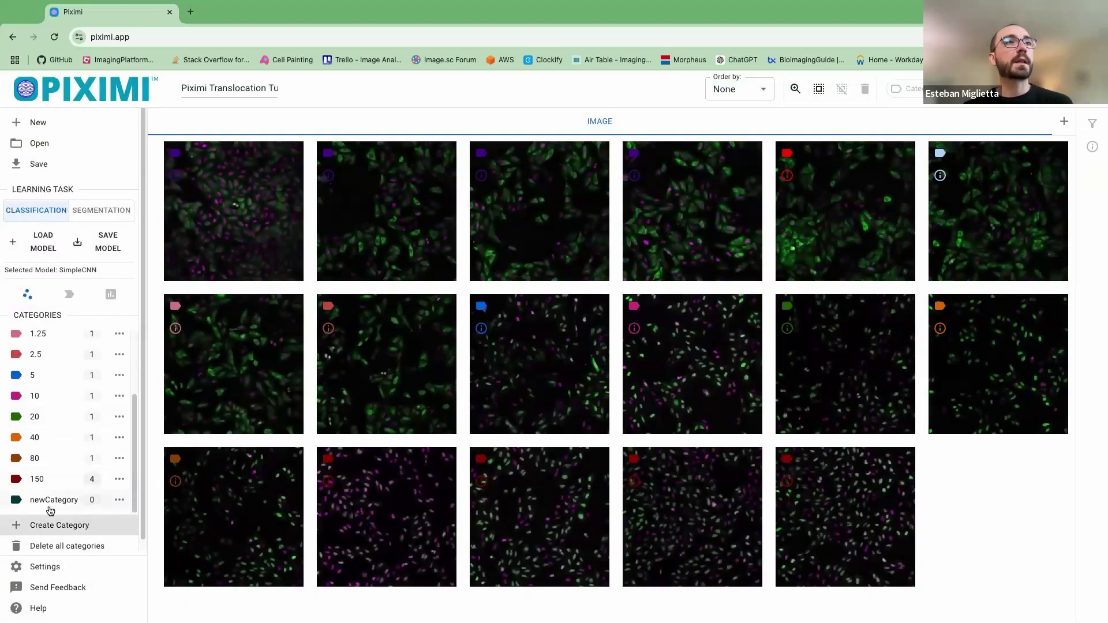
# - Assign the last image in the gallery to the category newCategory
pyautogui.click(840, 514)
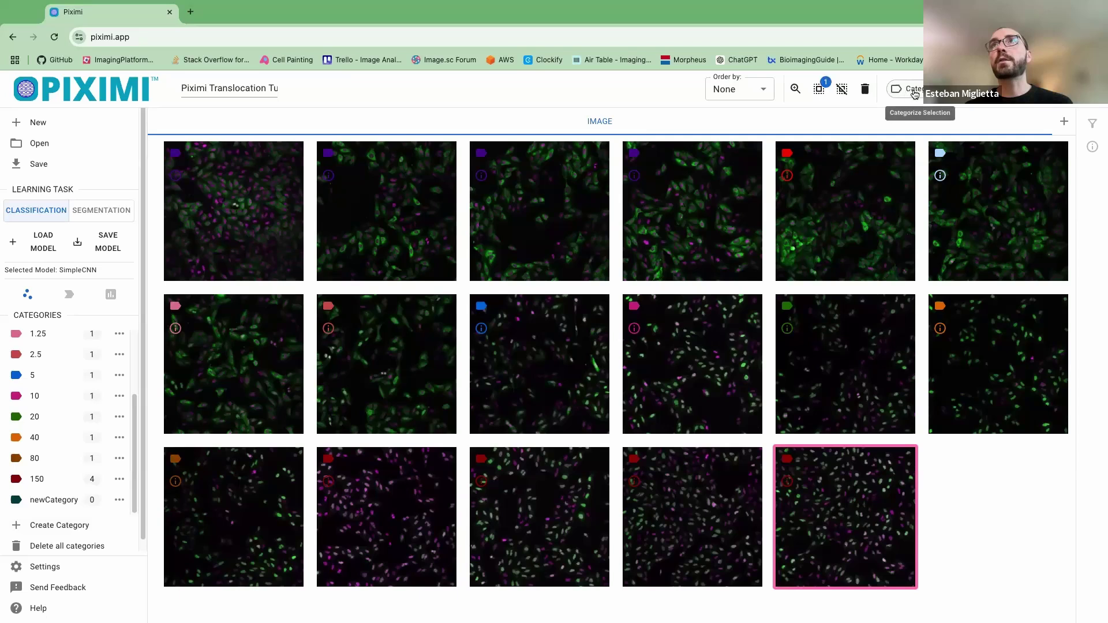
pyautogui.click(922, 89)
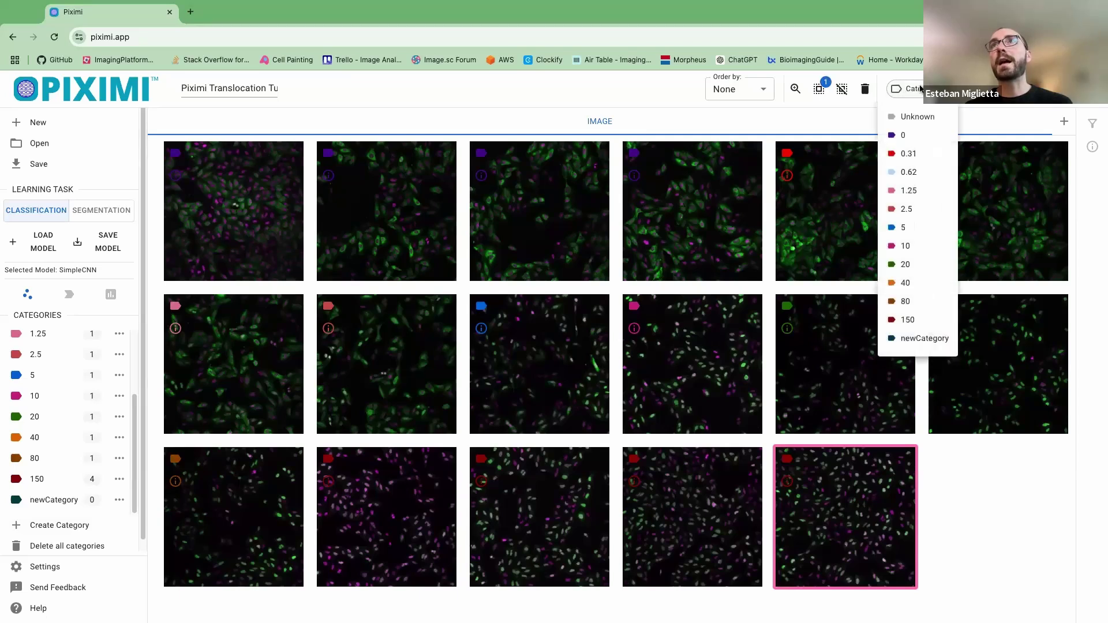
pyautogui.click(917, 339)
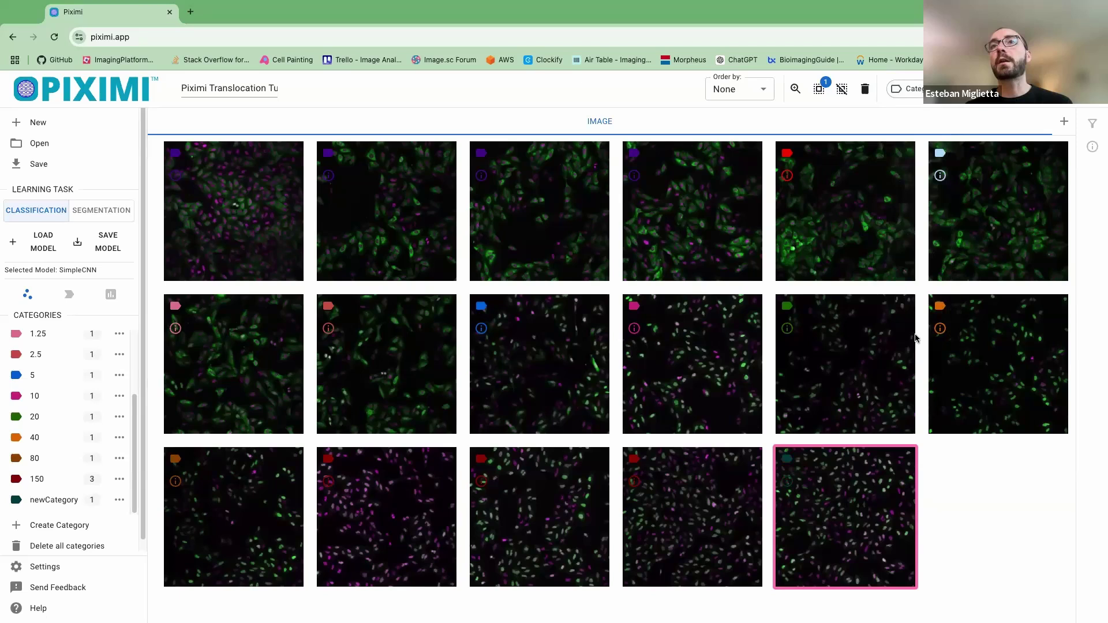
# - Reassign the last image to category 150 and clear the image selection
pyautogui.click(919, 92)
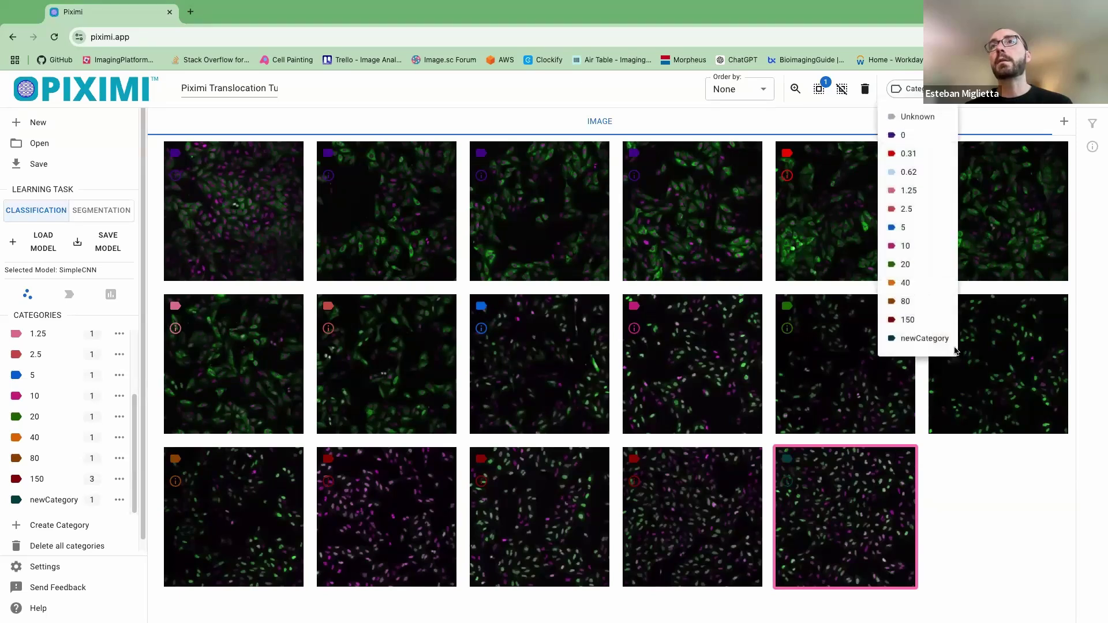
pyautogui.click(908, 320)
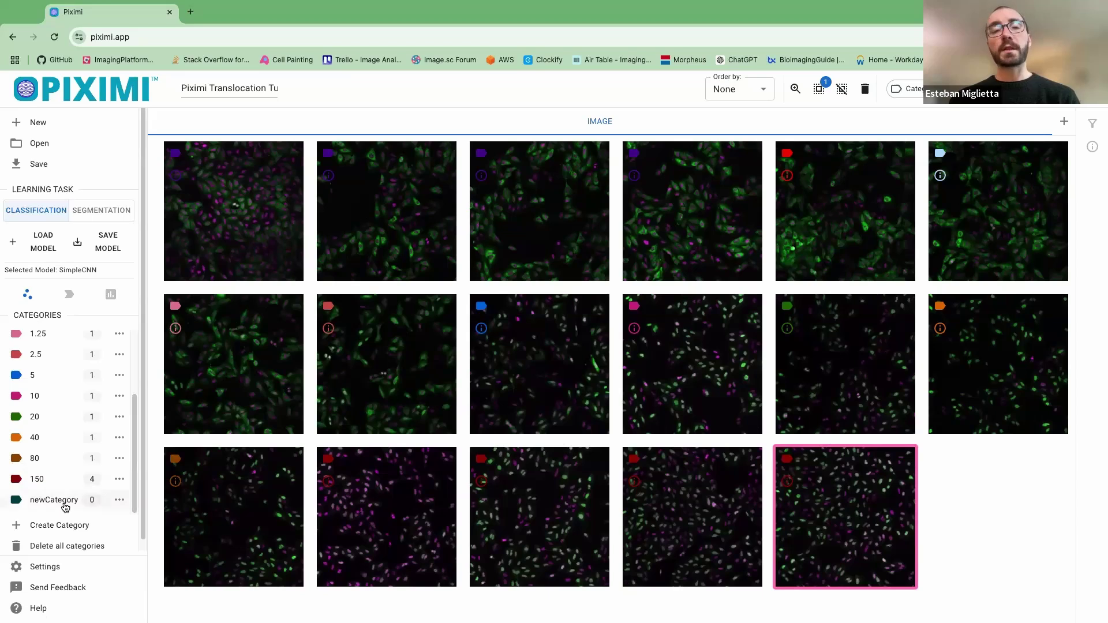
pyautogui.moveTo(134, 464); pyautogui.dragTo(133, 394)
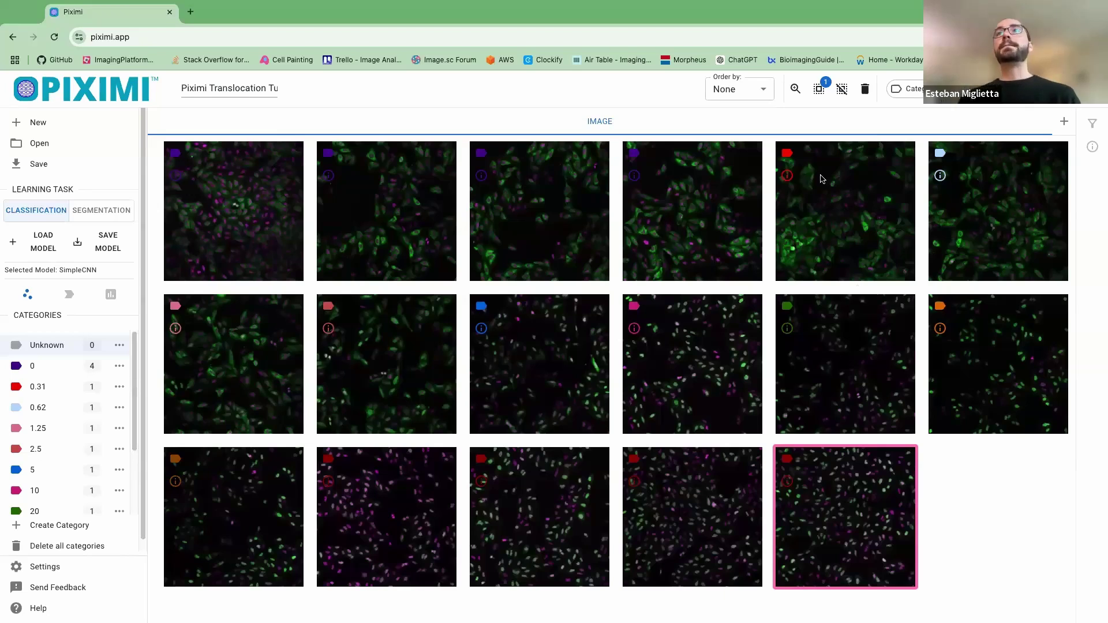
pyautogui.click(819, 90)
pyautogui.click(842, 89)
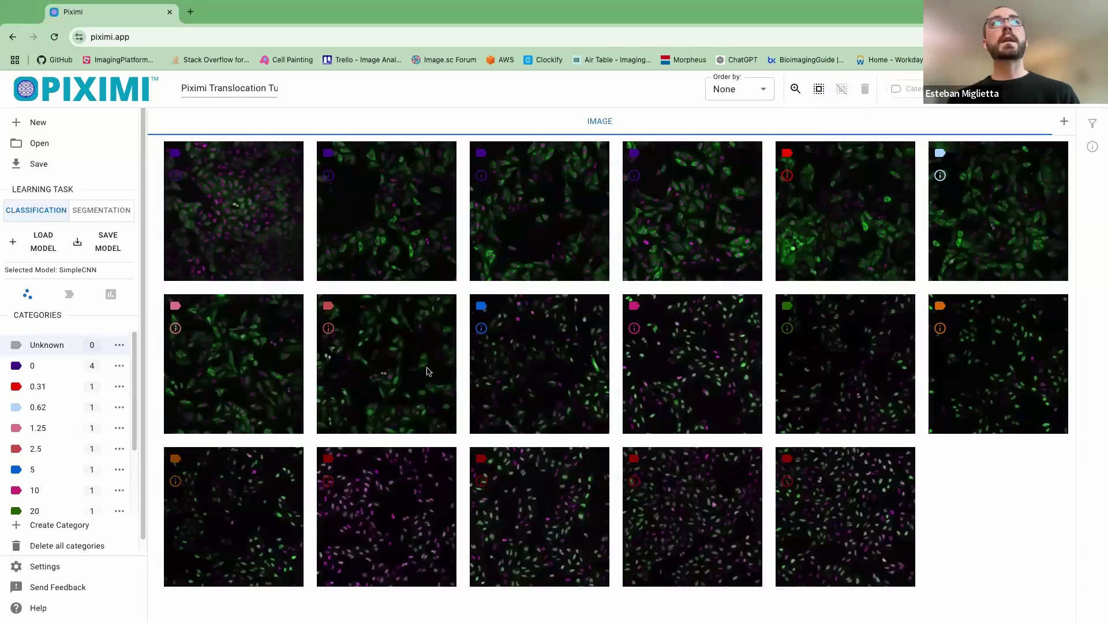
# - Select all images in the gallery, open them in the annotator and look through its image list
pyautogui.click(819, 91)
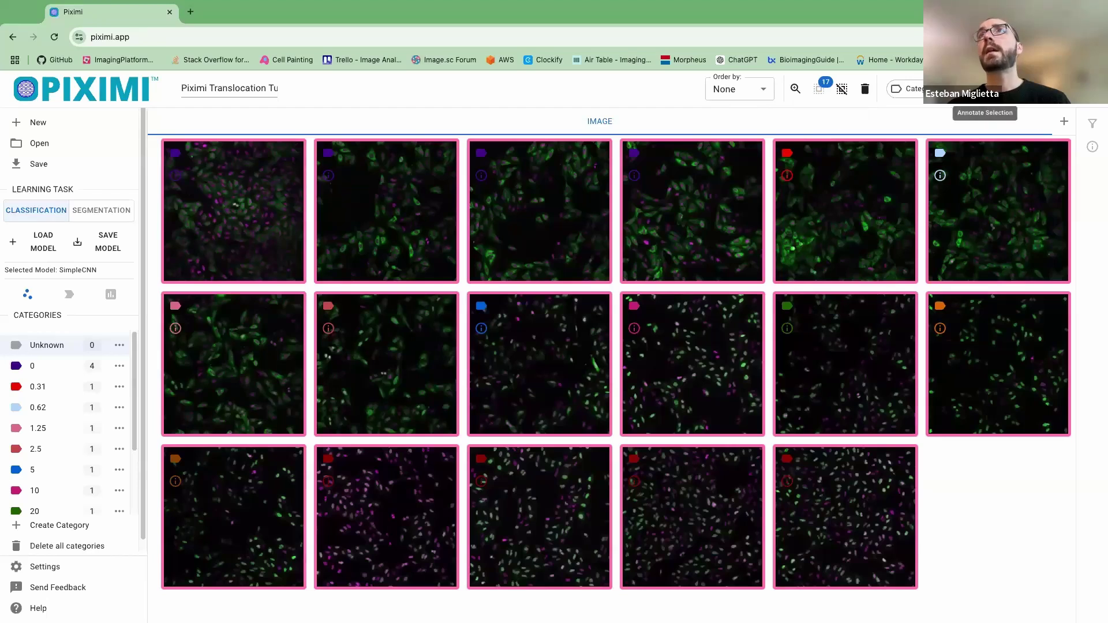
pyautogui.click(986, 89)
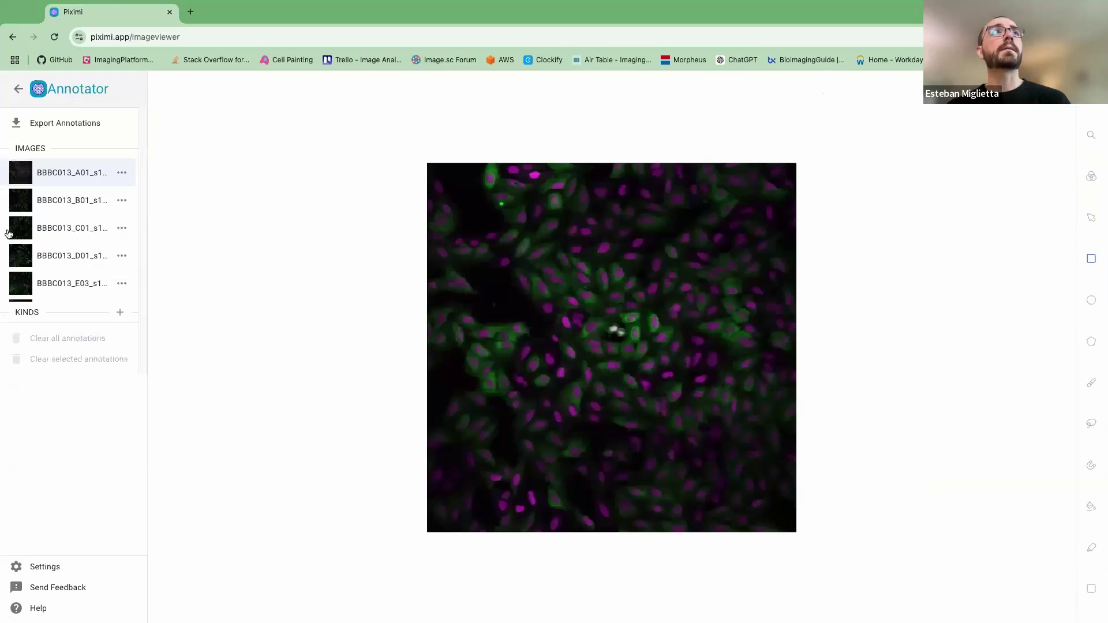
pyautogui.scroll(-2, 66, 215)
pyautogui.scroll(2, 60, 241)
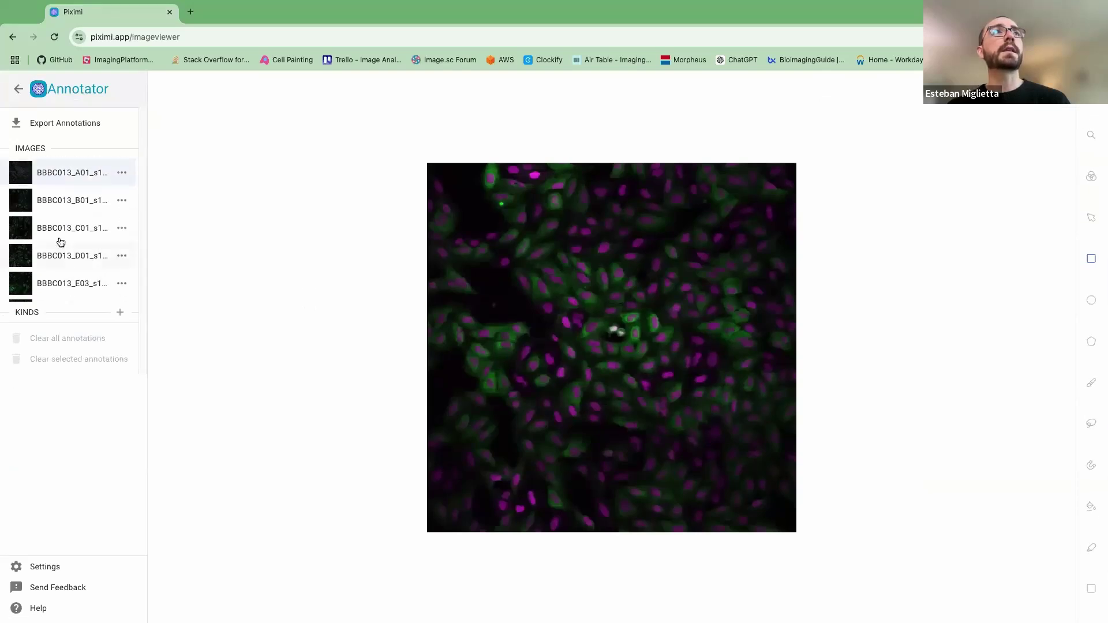
pyautogui.click(67, 201)
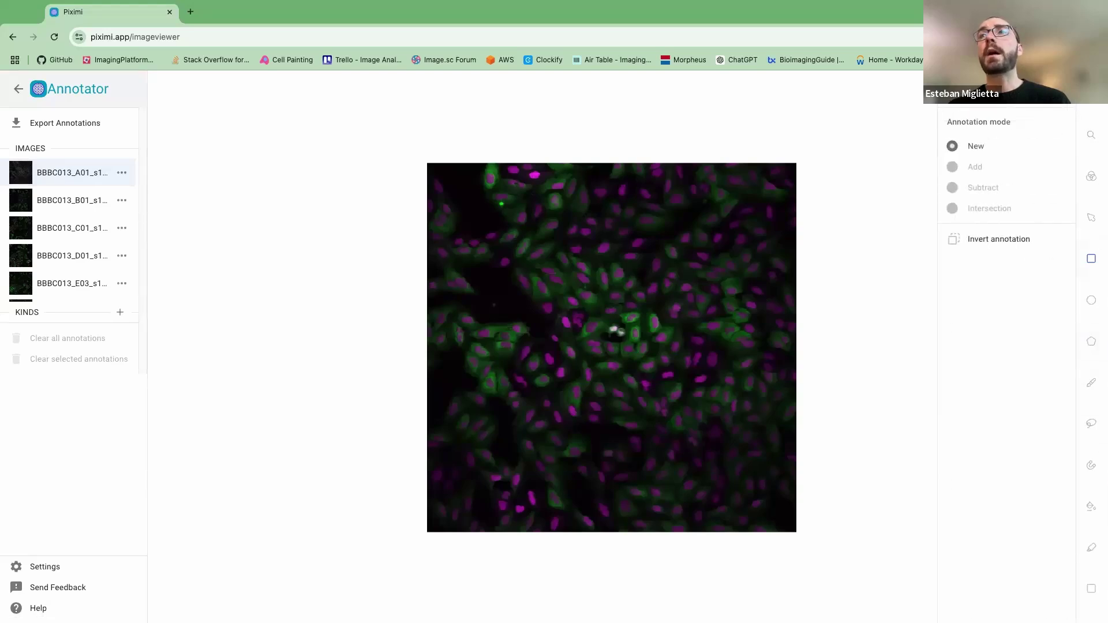
# - Enlarge the first image, BBBC013_A01, slightly on the annotator canvas
pyautogui.moveTo(554, 621)
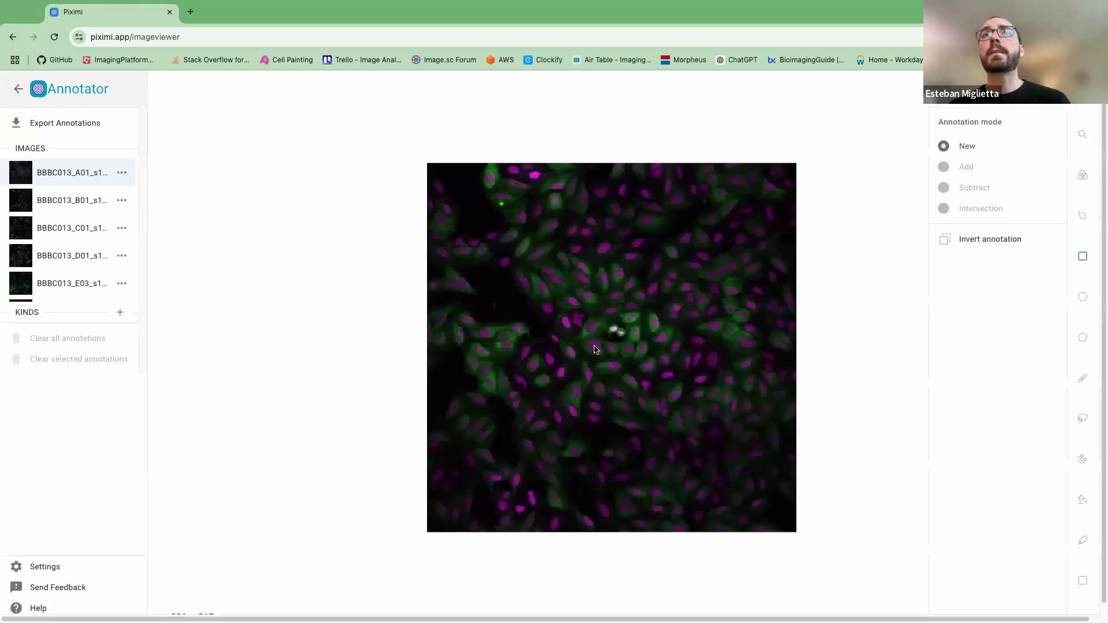
pyautogui.scroll(5, 606, 354)
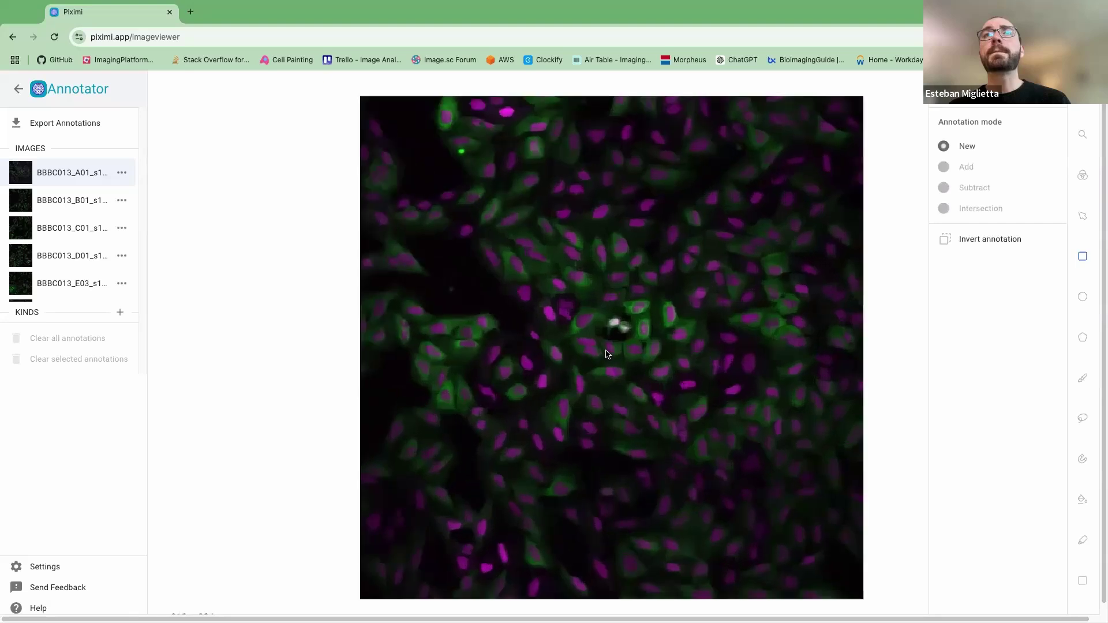
pyautogui.scroll(-5, 606, 354)
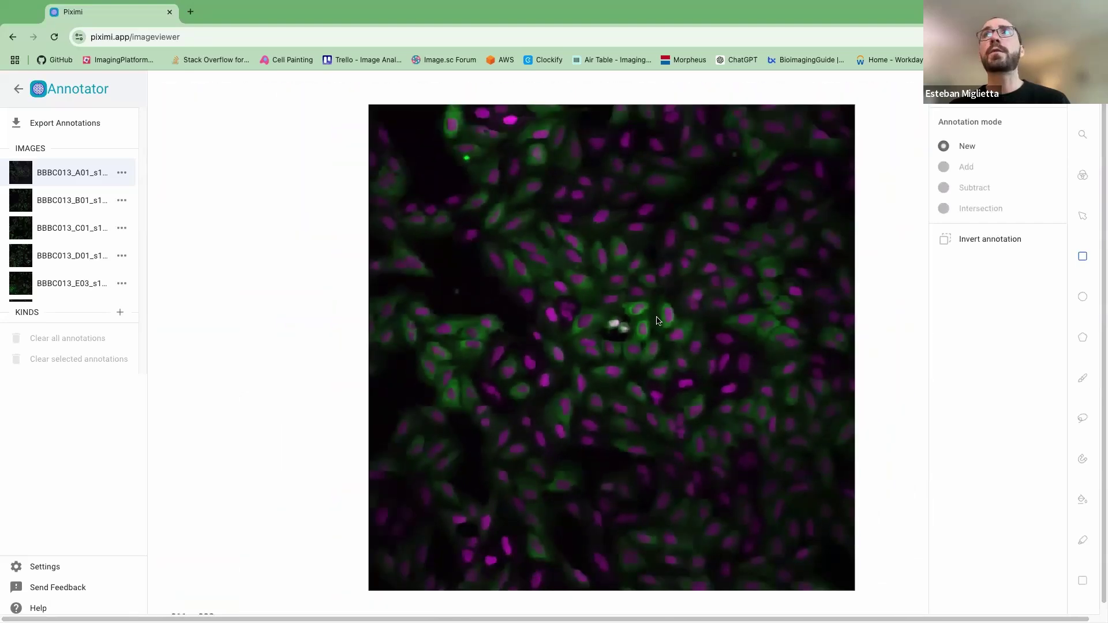
pyautogui.click(1090, 138)
pyautogui.moveTo(986, 126); pyautogui.dragTo(985, 127)
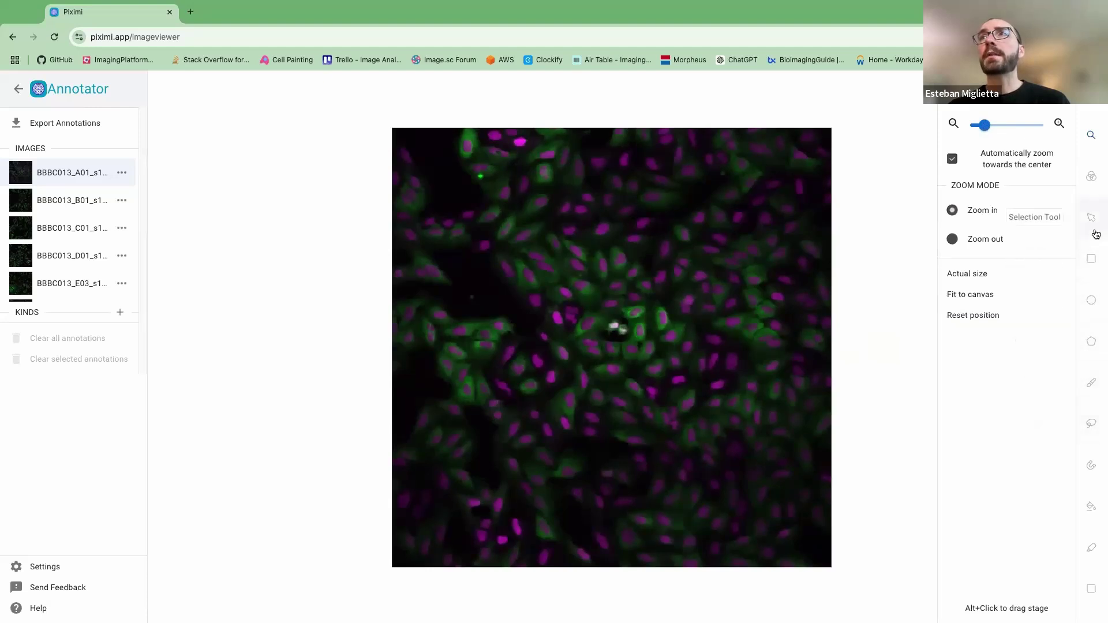
# - Expand the channel adjustments and switch Ch. 1 off and on to compare the image with and without it
pyautogui.click(1091, 176)
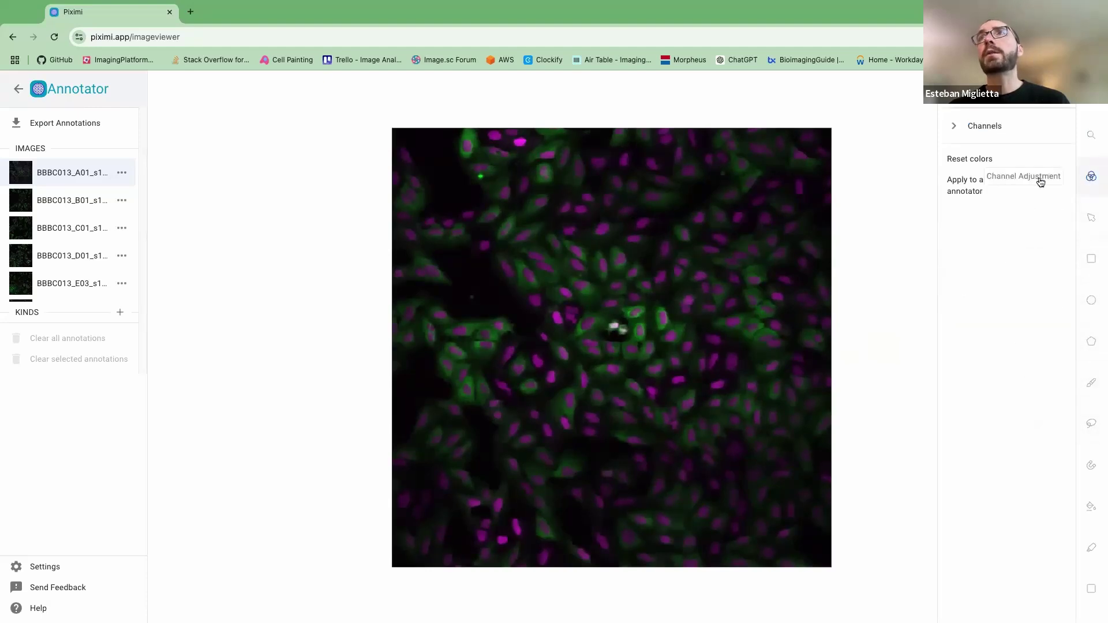
pyautogui.click(949, 125)
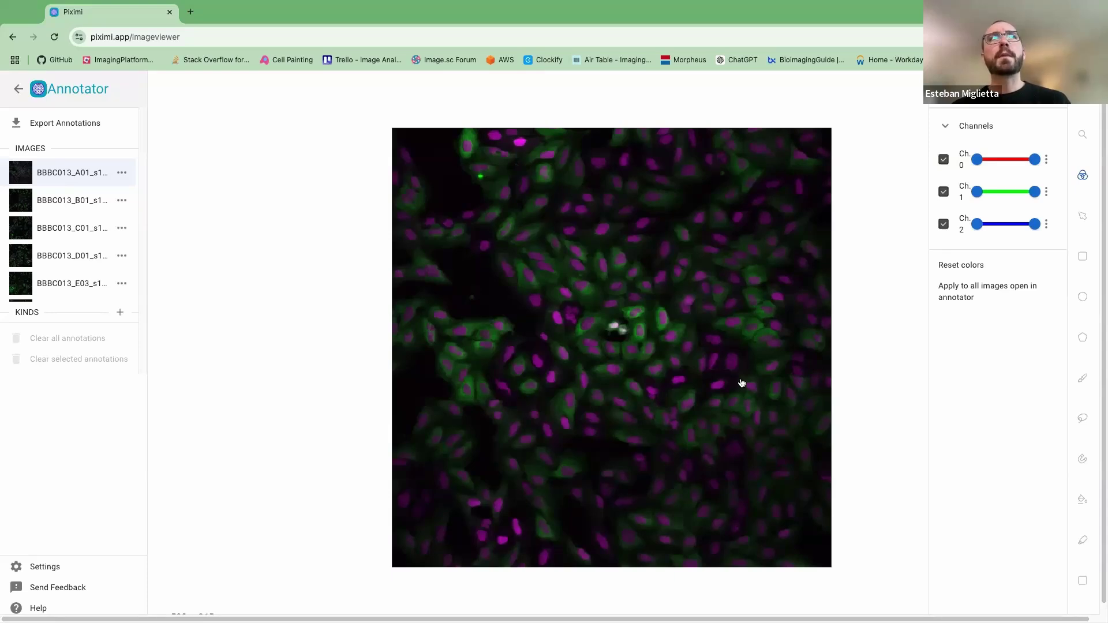
pyautogui.moveTo(737, 383); pyautogui.dragTo(799, 324)
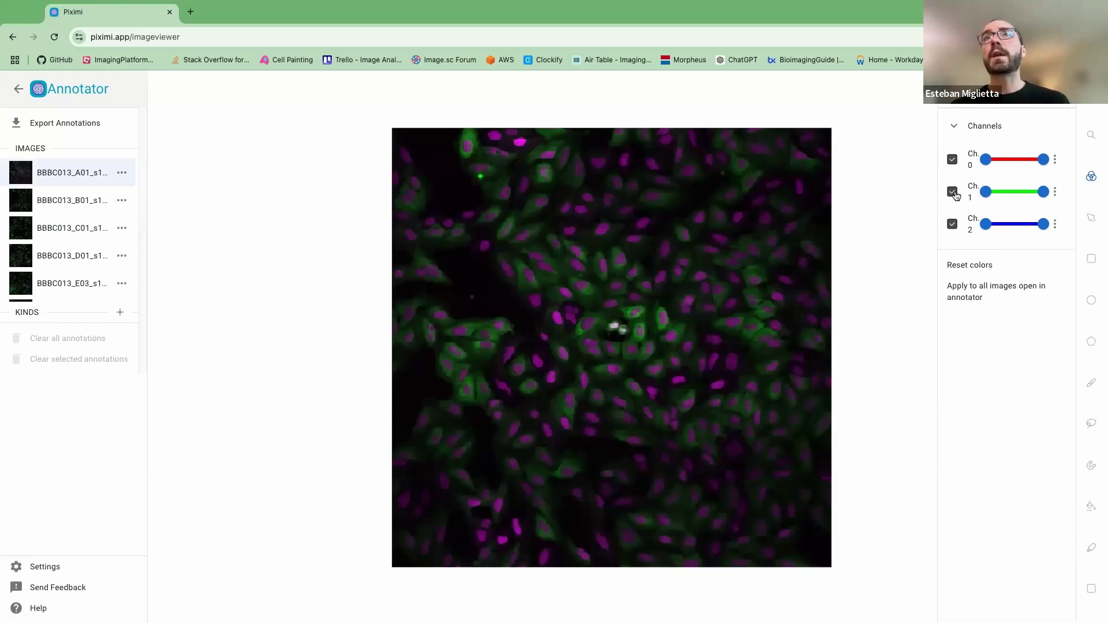
pyautogui.click(954, 194)
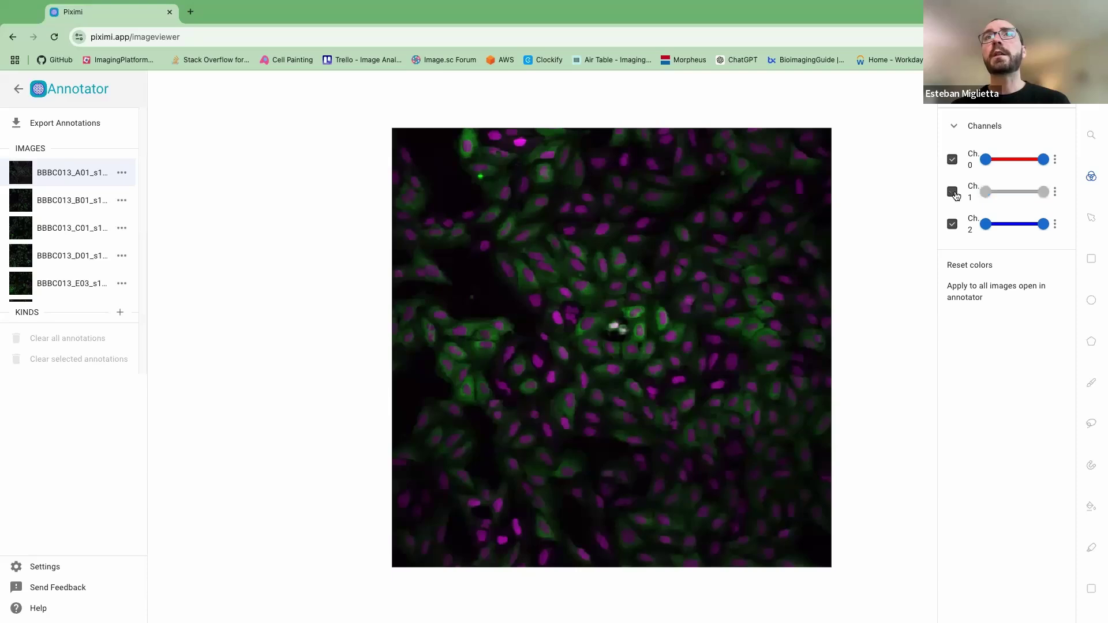
pyautogui.click(954, 193)
pyautogui.click(953, 193)
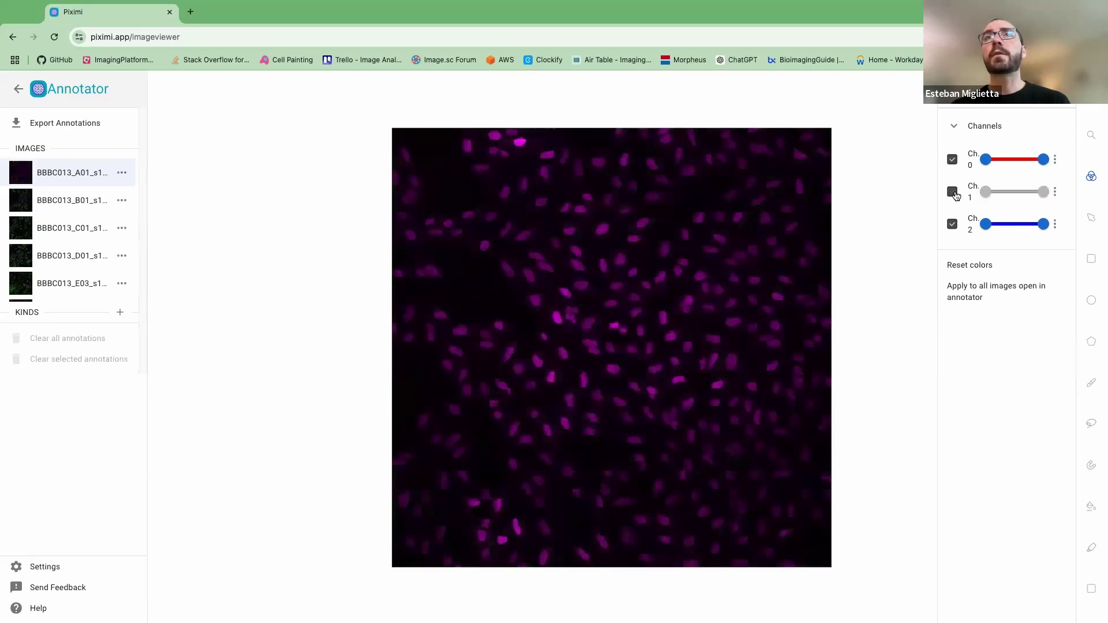
pyautogui.click(953, 192)
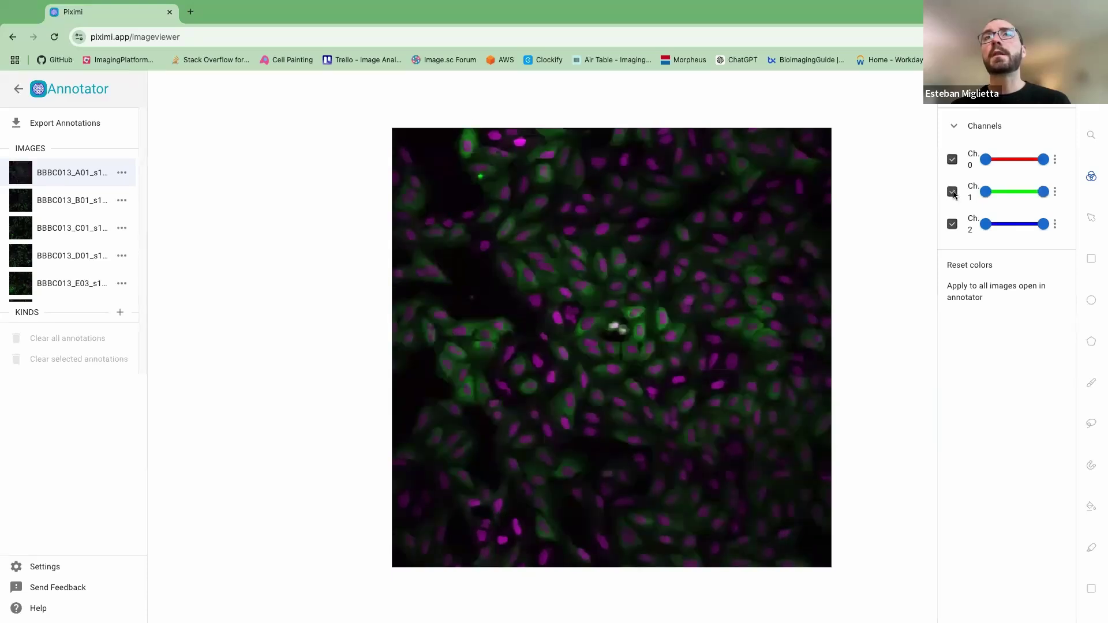
pyautogui.click(954, 192)
pyautogui.click(953, 192)
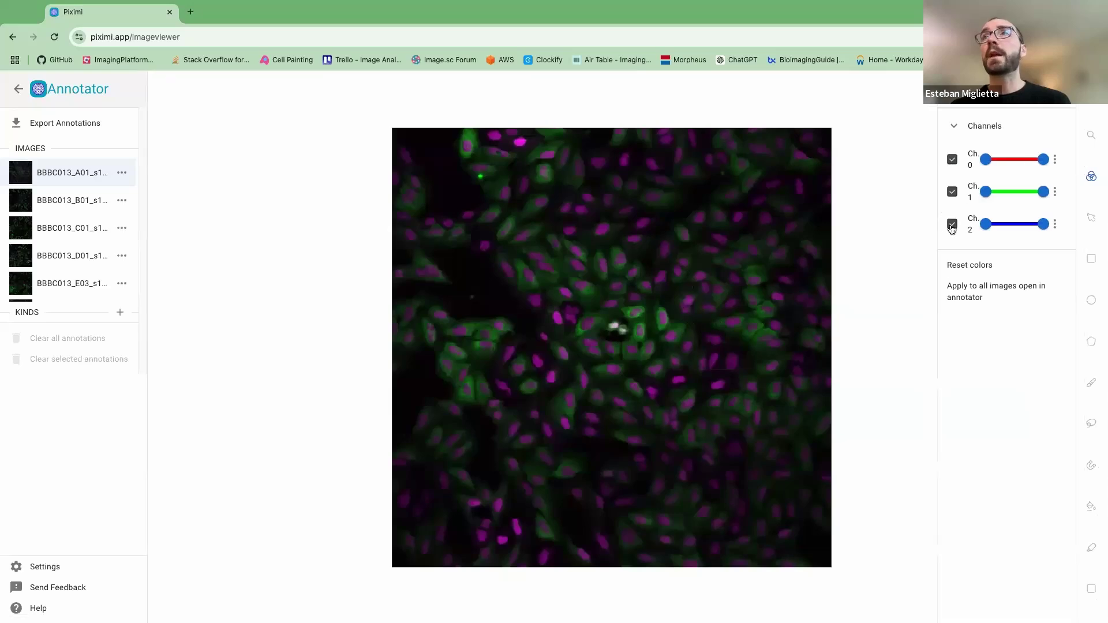
# - Switch Ch. 2 and Ch. 0 off and on to compare the image with and without each channel
pyautogui.click(953, 225)
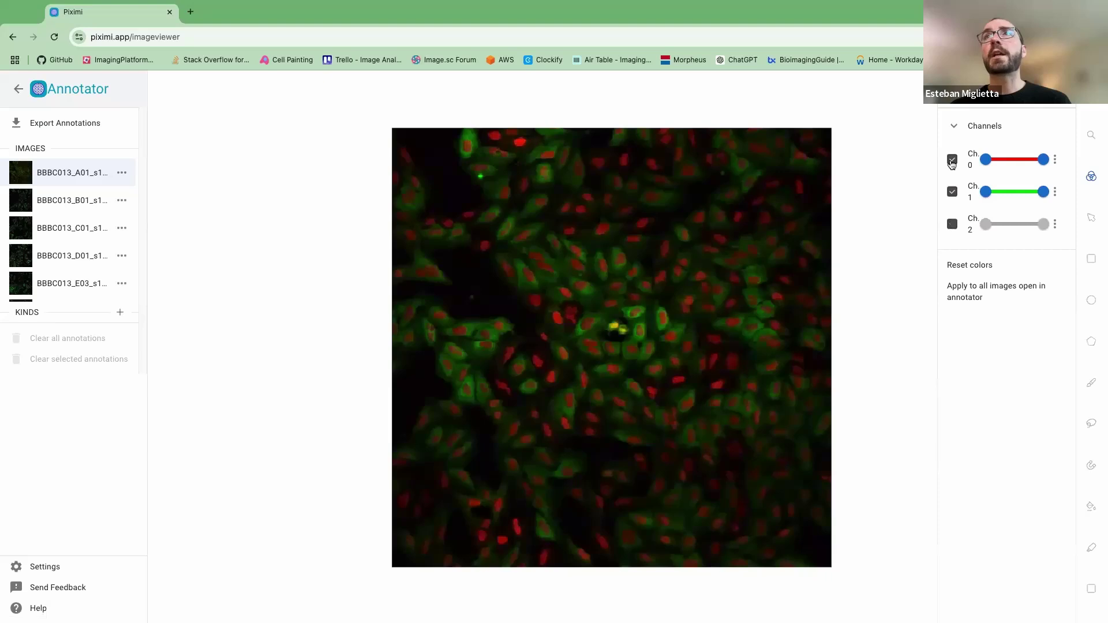
pyautogui.click(953, 164)
pyautogui.click(953, 164)
pyautogui.click(953, 225)
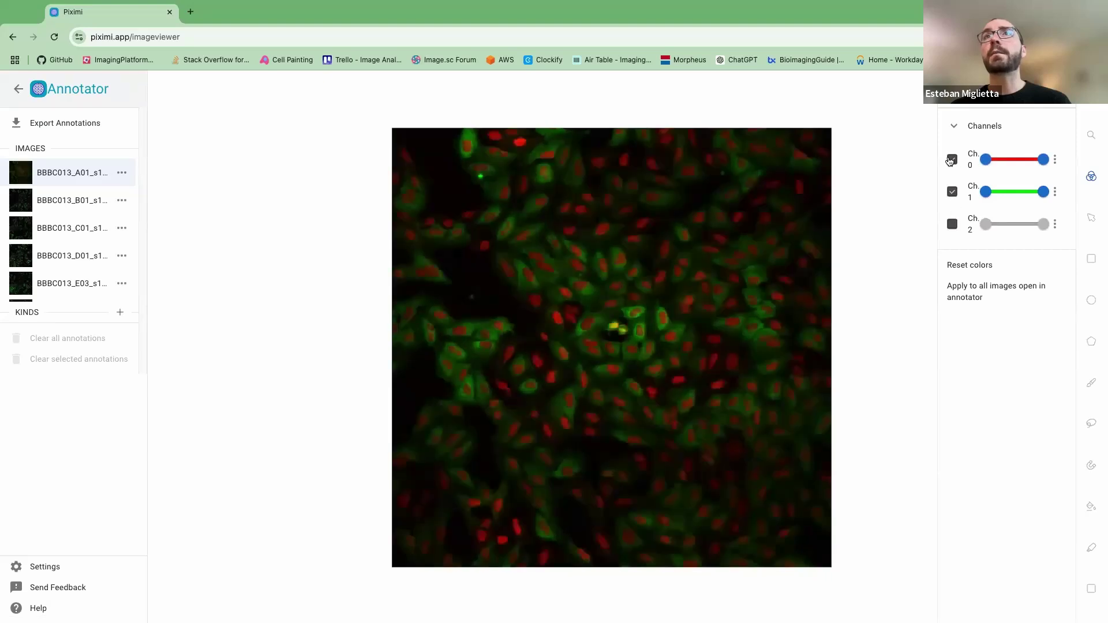
pyautogui.click(952, 161)
pyautogui.click(952, 162)
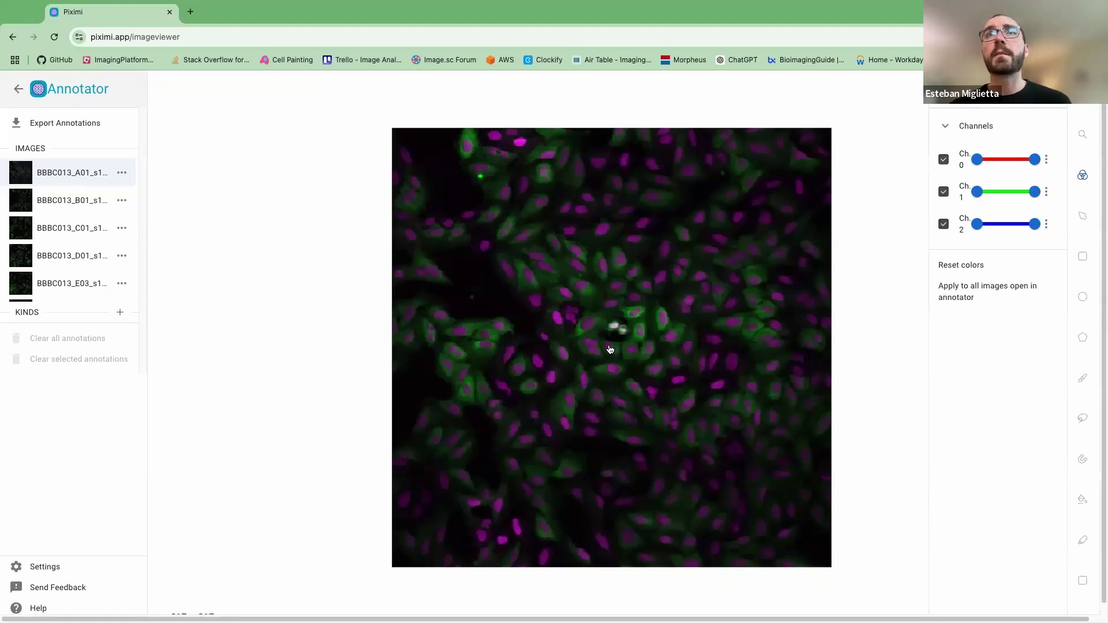
# - Try the shape annotation tools and outline the nucleus just below the bright spots near the image centre with the Lasso tool
pyautogui.click(1093, 260)
pyautogui.click(1093, 301)
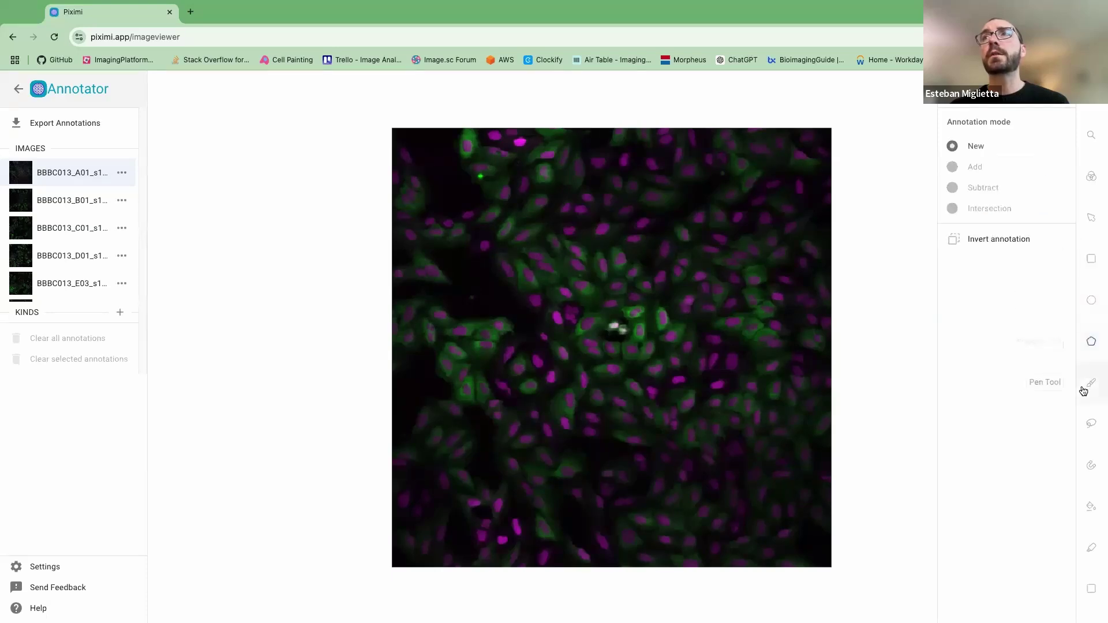
pyautogui.click(1098, 346)
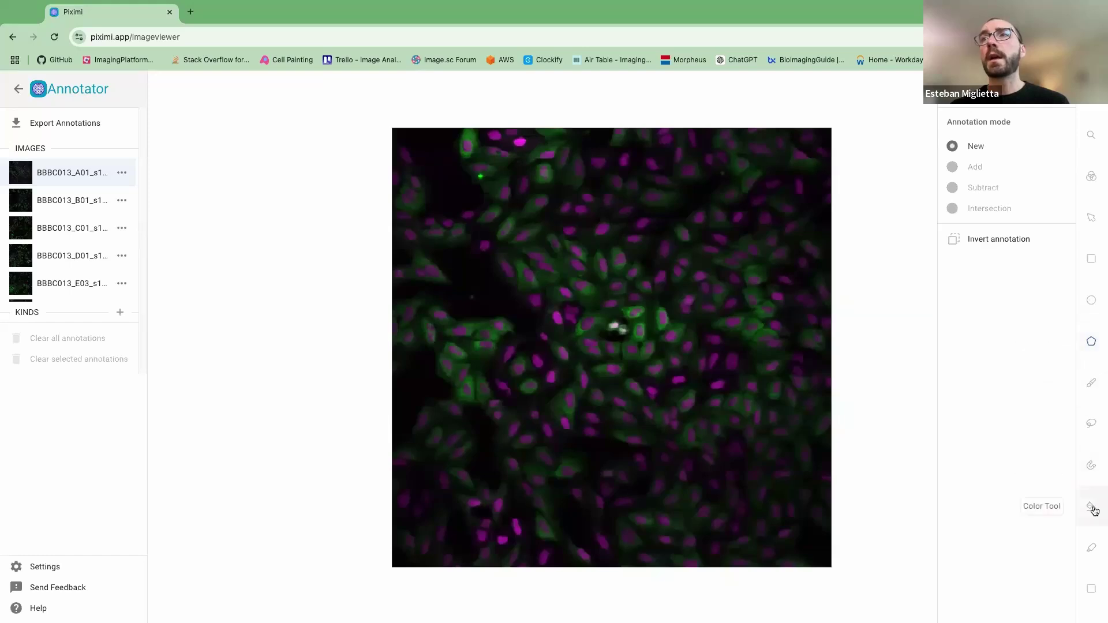
pyautogui.click(1093, 427)
pyautogui.scroll(6, 742, 376)
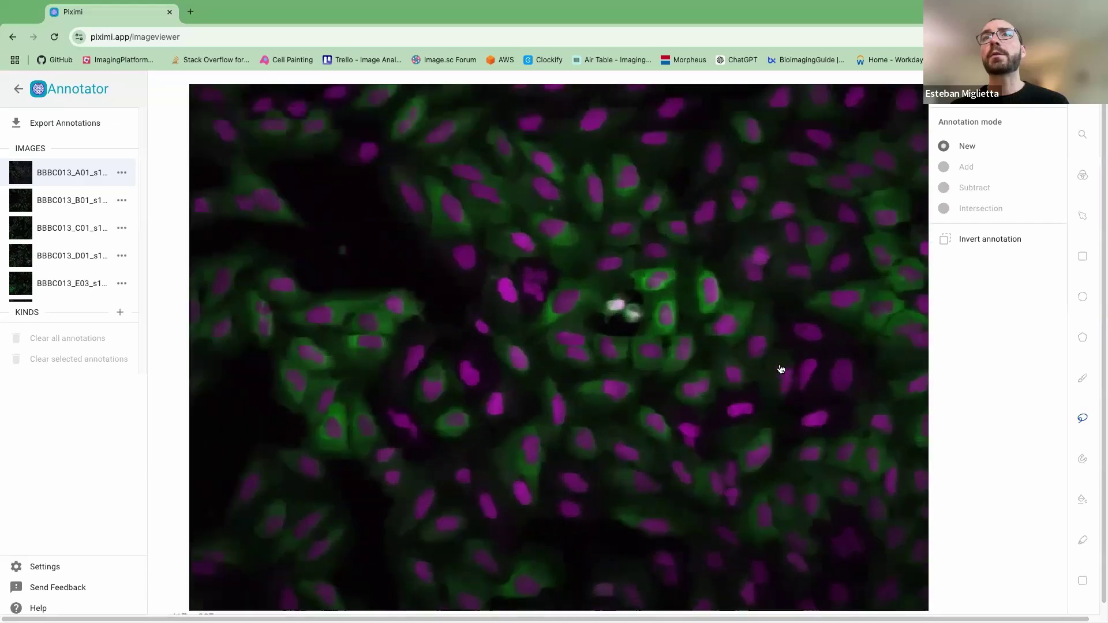
pyautogui.moveTo(600, 325)
pyautogui.mouseDown()
pyautogui.moveTo(617, 329)
pyautogui.moveTo(623, 358)
pyautogui.moveTo(610, 376)
pyautogui.moveTo(581, 357)
pyautogui.moveTo(584, 329)
pyautogui.moveTo(604, 324)
pyautogui.mouseUp()
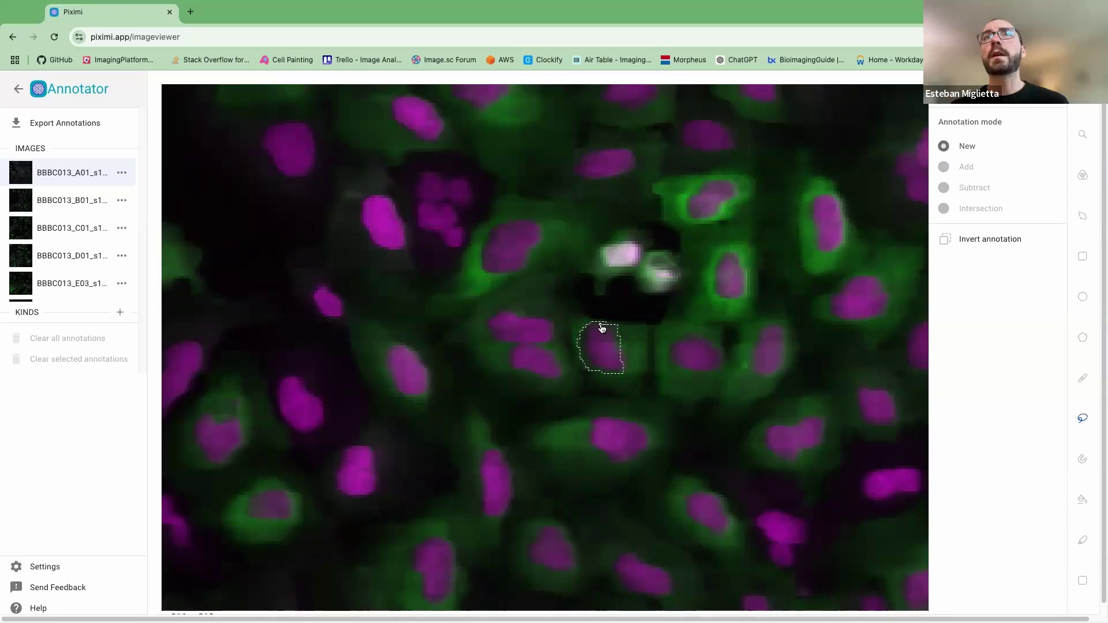
# - Create the kind Nucleus with the default Unknown category and confirm the lassoed outline as its annotation
pyautogui.press('Return')
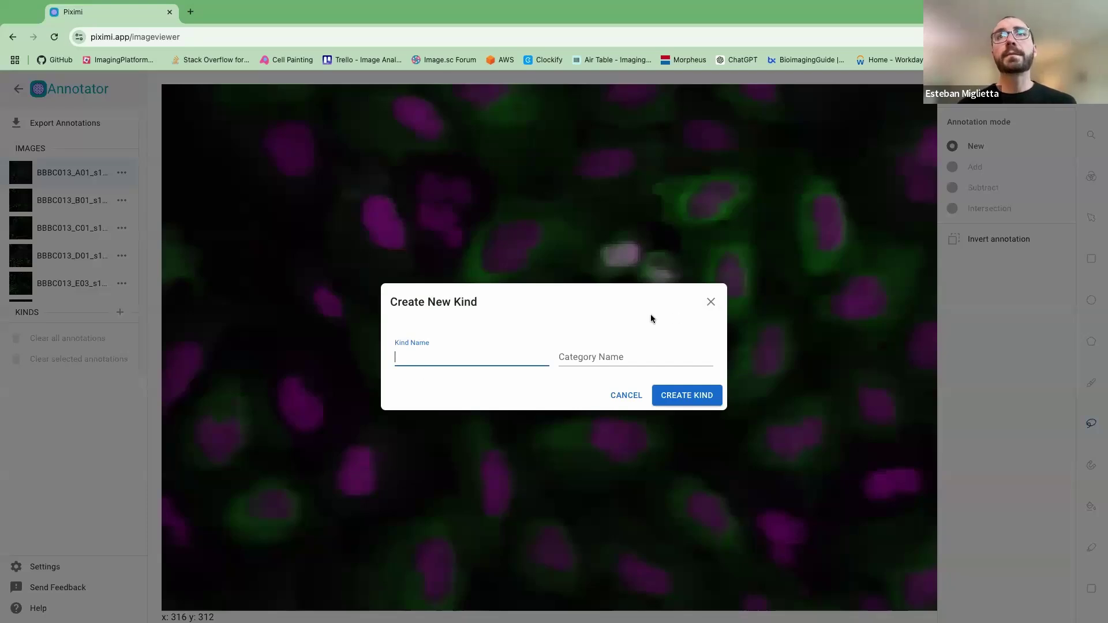
pyautogui.click(712, 303)
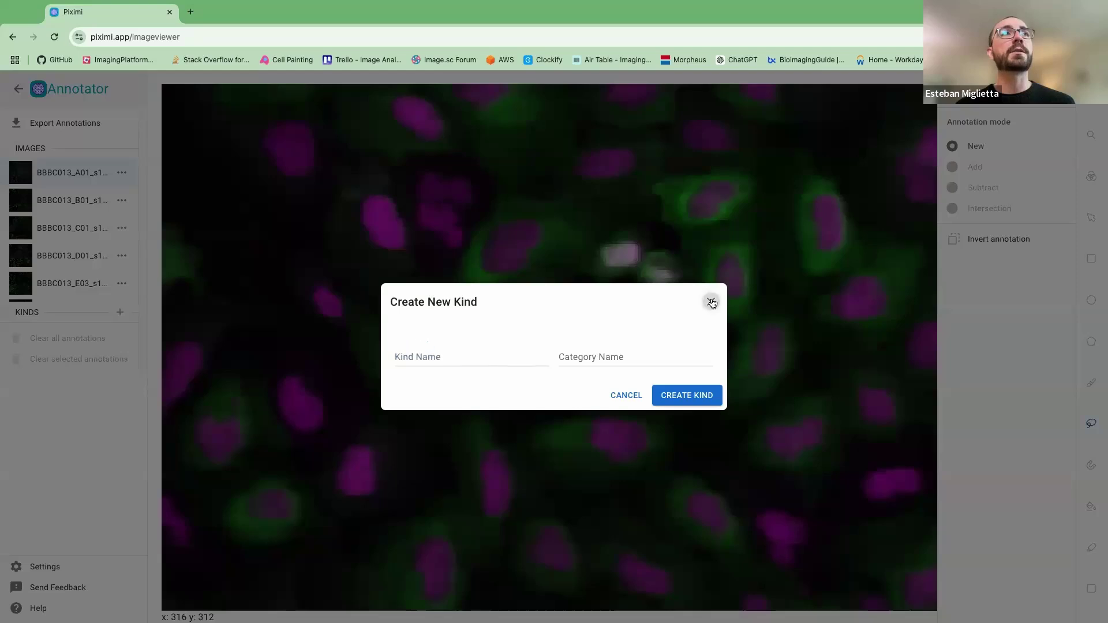
pyautogui.press('Tab')
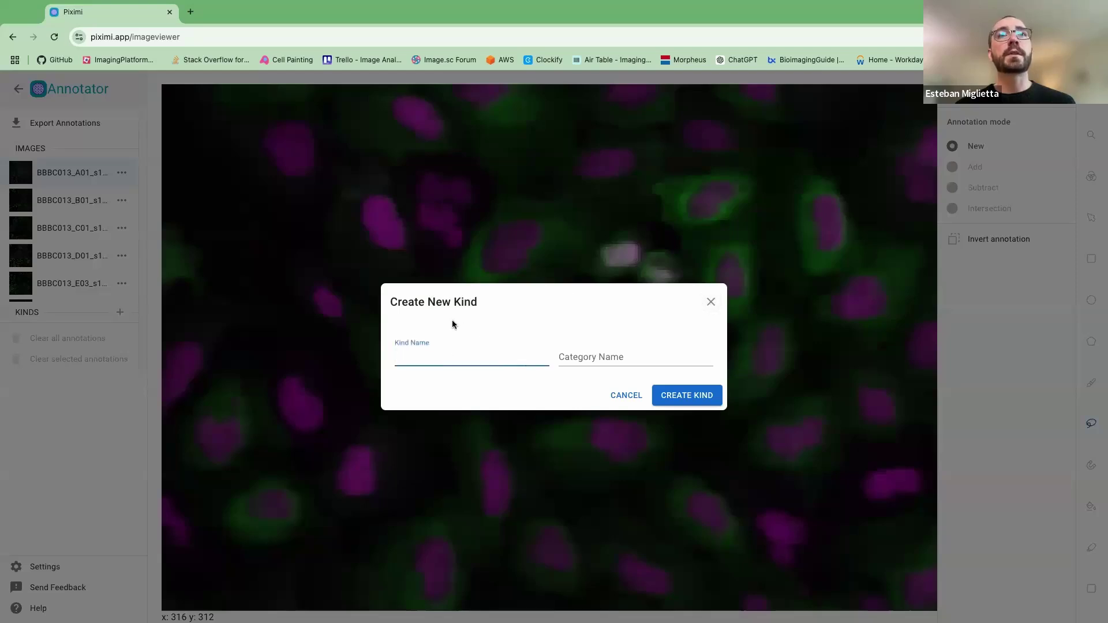
pyautogui.write('Nuc')
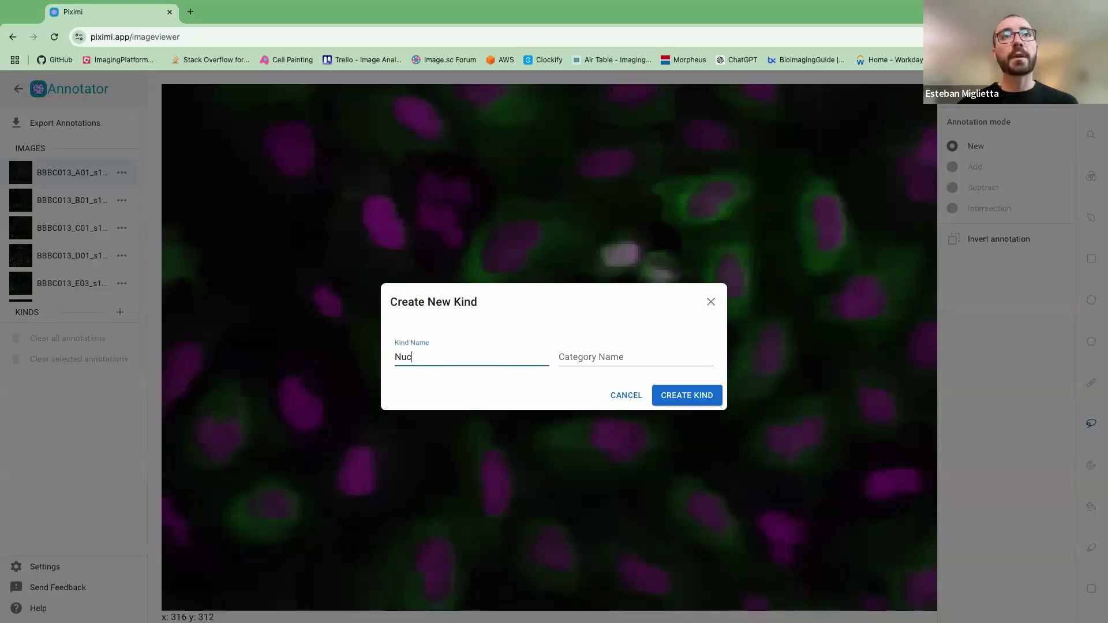
pyautogui.write('lues')
pyautogui.press('BackSpace')
pyautogui.press('BackSpace')
pyautogui.press('BackSpace')
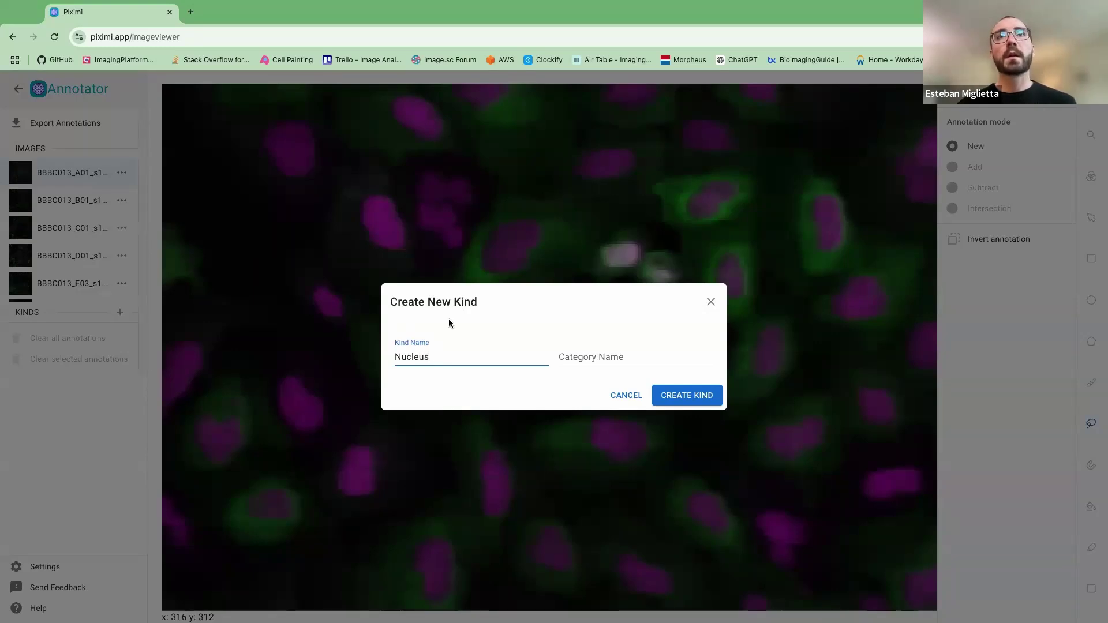
pyautogui.click(612, 359)
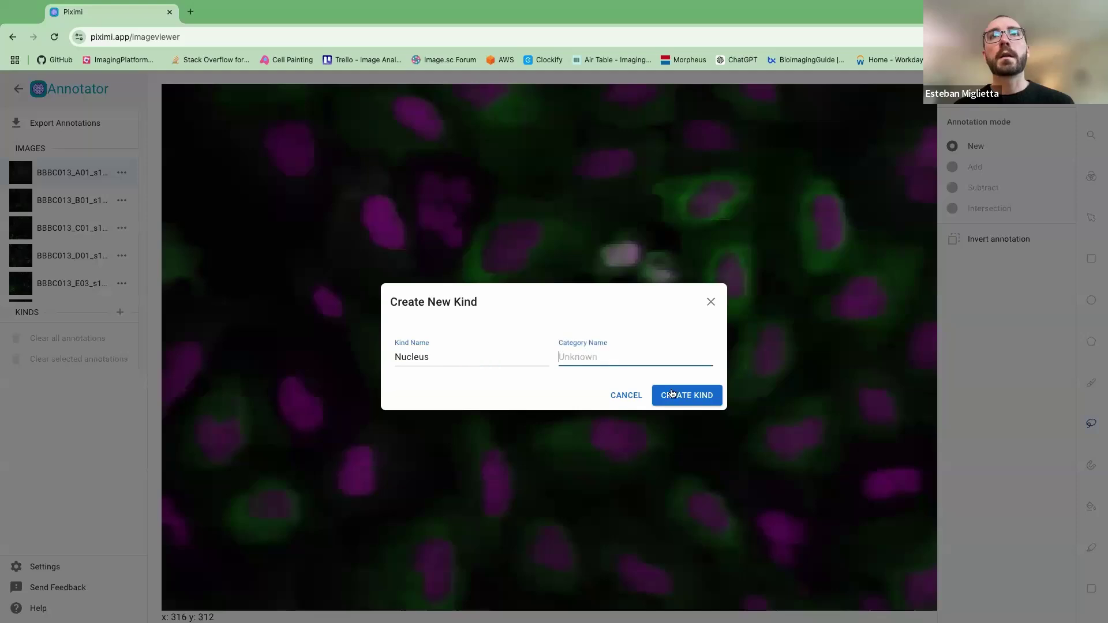
pyautogui.click(702, 396)
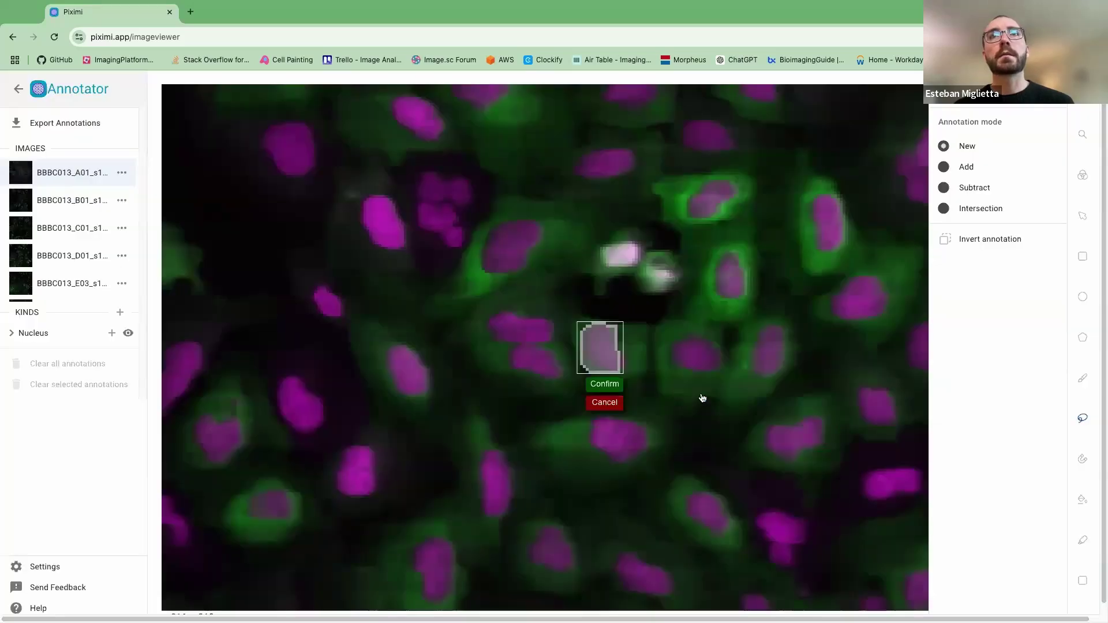
pyautogui.click(13, 334)
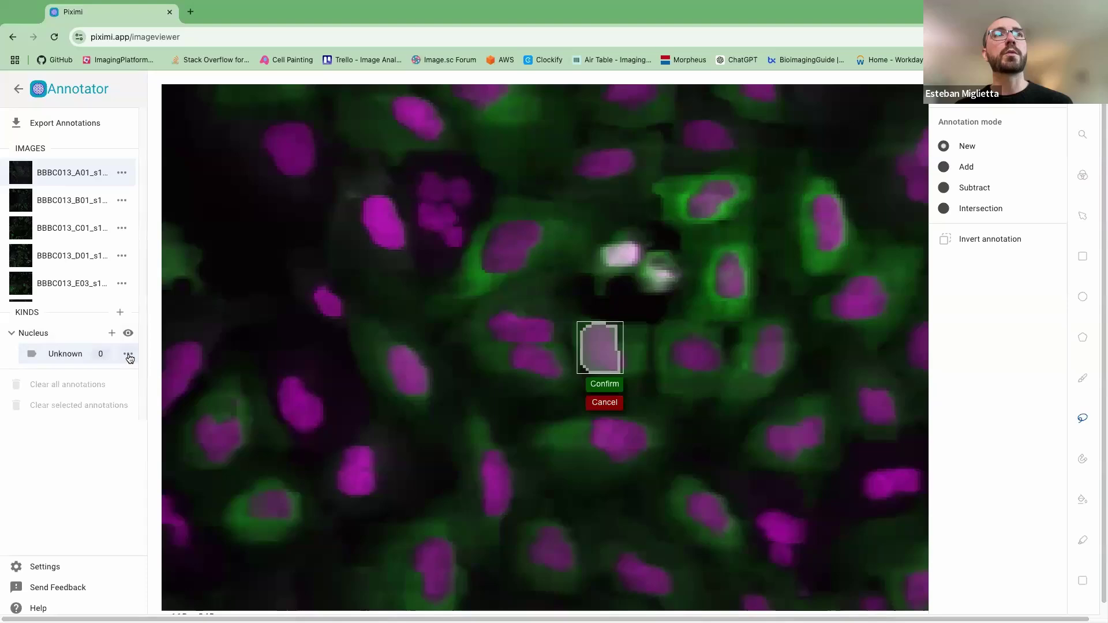
pyautogui.click(611, 390)
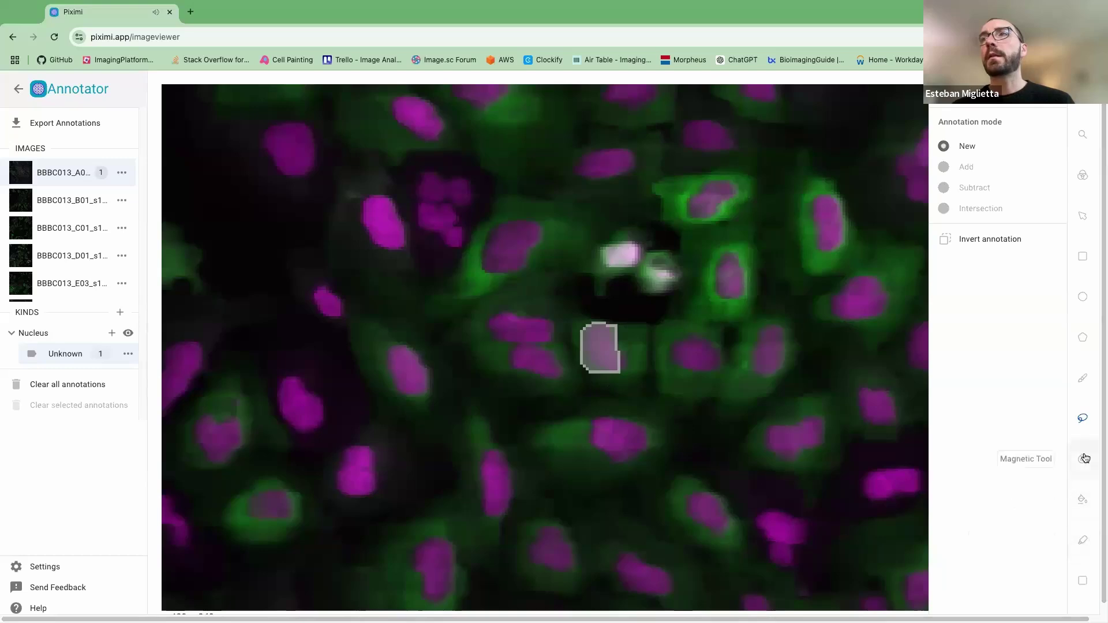
# - Annotate the neighbouring double nucleus, the nucleus above it and one beyond the lassoed nucleus with the Color Tool, confirming each
pyautogui.click(1084, 503)
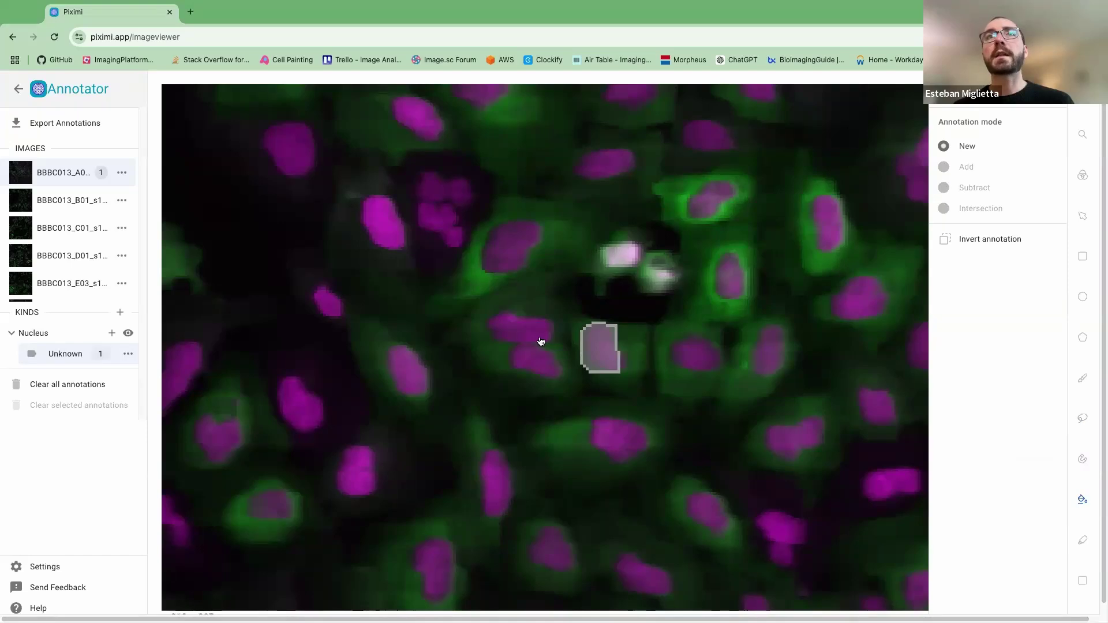
pyautogui.click(519, 332)
pyautogui.moveTo(519, 332); pyautogui.dragTo(519, 421)
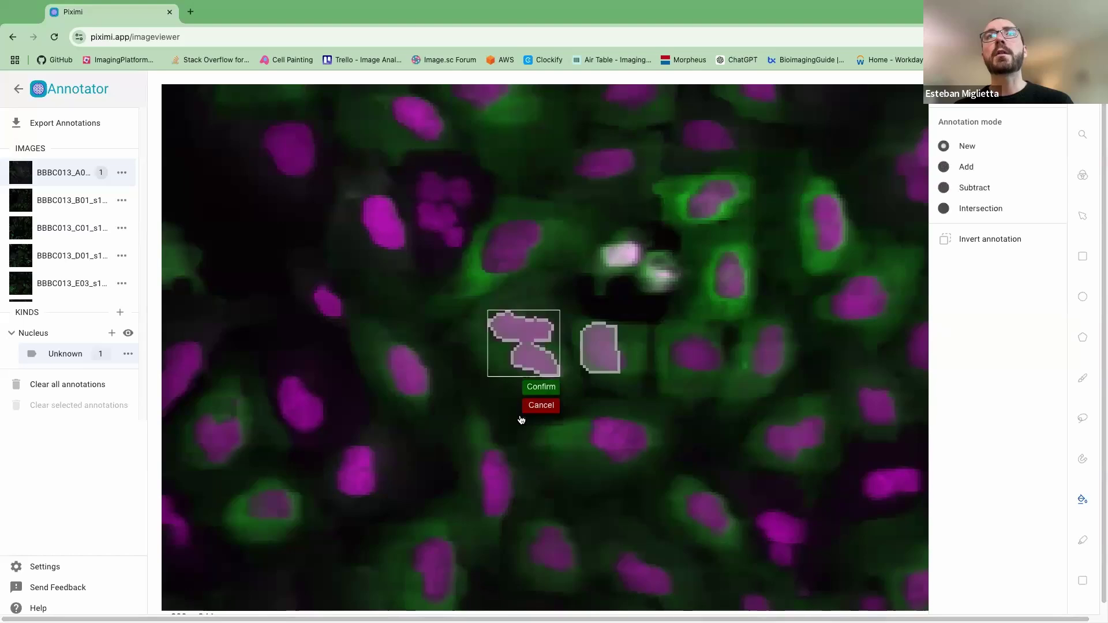
pyautogui.click(540, 395)
pyautogui.moveTo(512, 245); pyautogui.dragTo(519, 377)
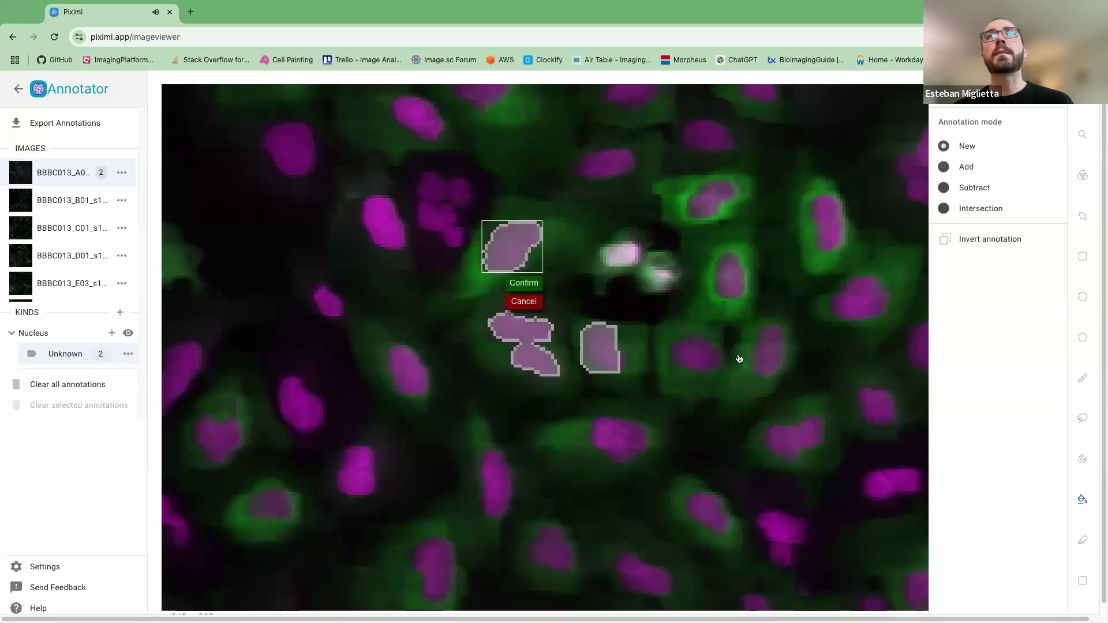
pyautogui.press('Return')
pyautogui.moveTo(699, 353); pyautogui.dragTo(699, 468)
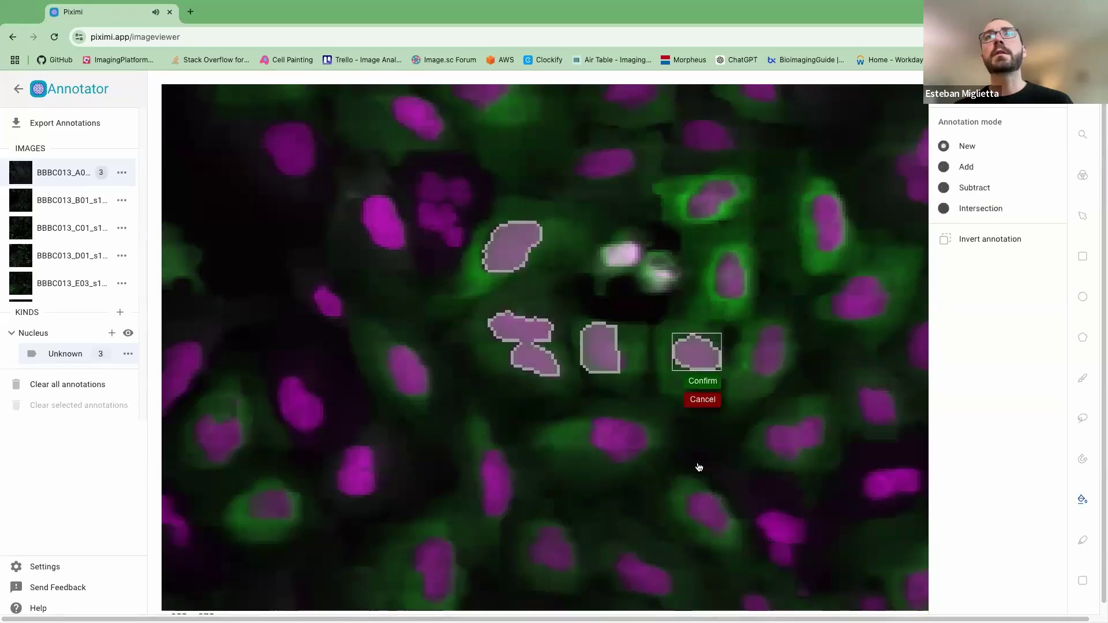
pyautogui.click(711, 380)
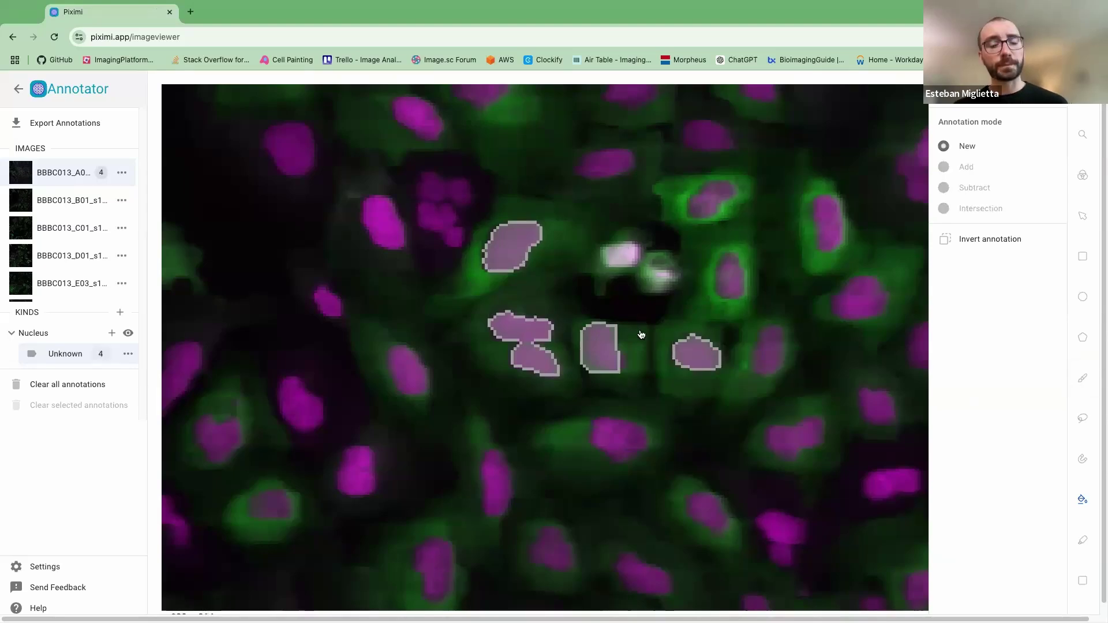
# - Select all four nucleus annotations together with the selection tool and delete them
pyautogui.scroll(-3, 745, 353)
pyautogui.scroll(-3, 740, 354)
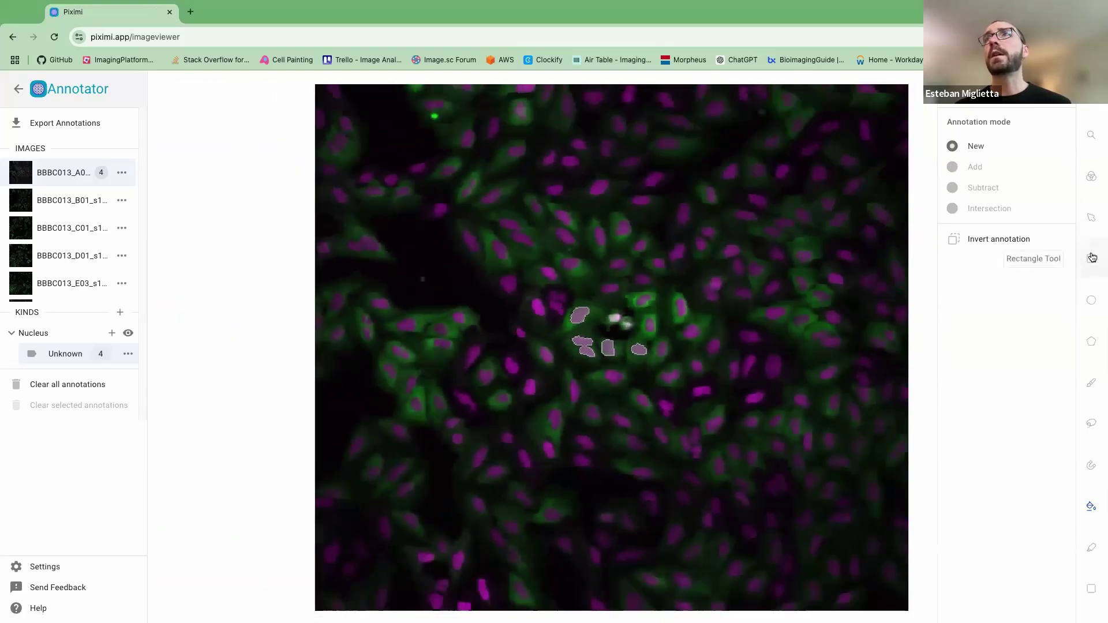
pyautogui.click(1092, 217)
pyautogui.moveTo(553, 293); pyautogui.dragTo(684, 390)
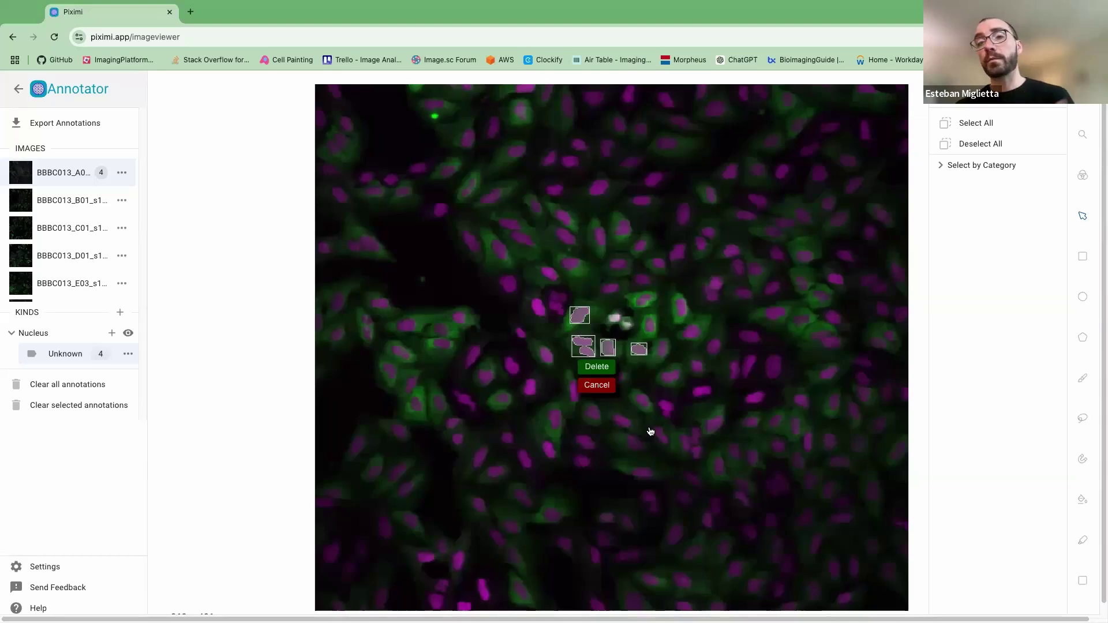
pyautogui.click(595, 370)
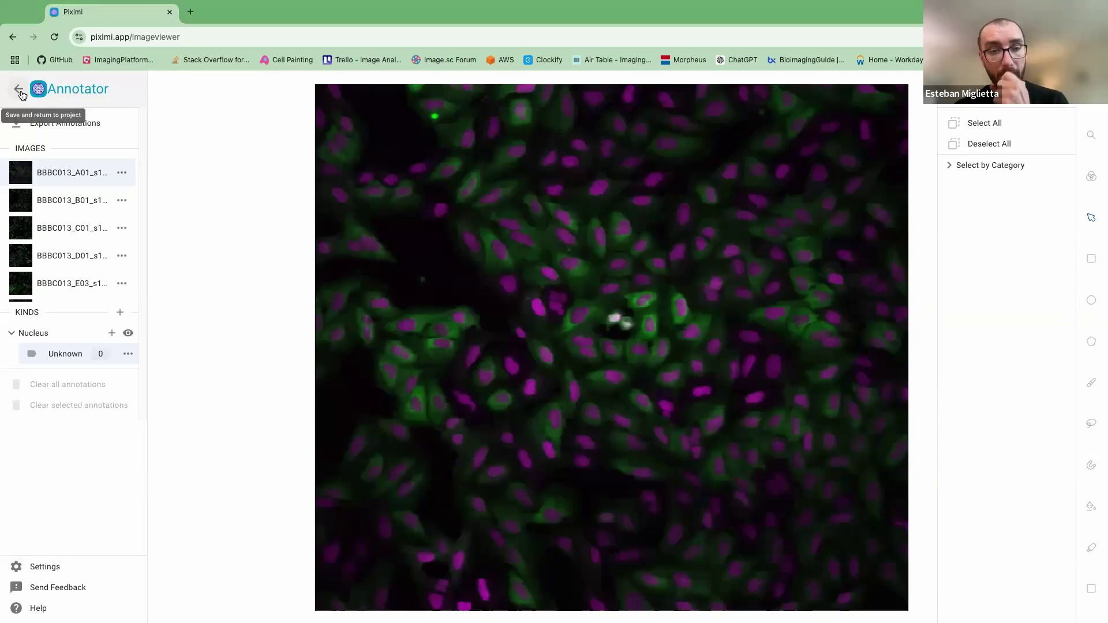
# - Return to the project page, discarding the annotation changes, and deselect all images
pyautogui.click(21, 94)
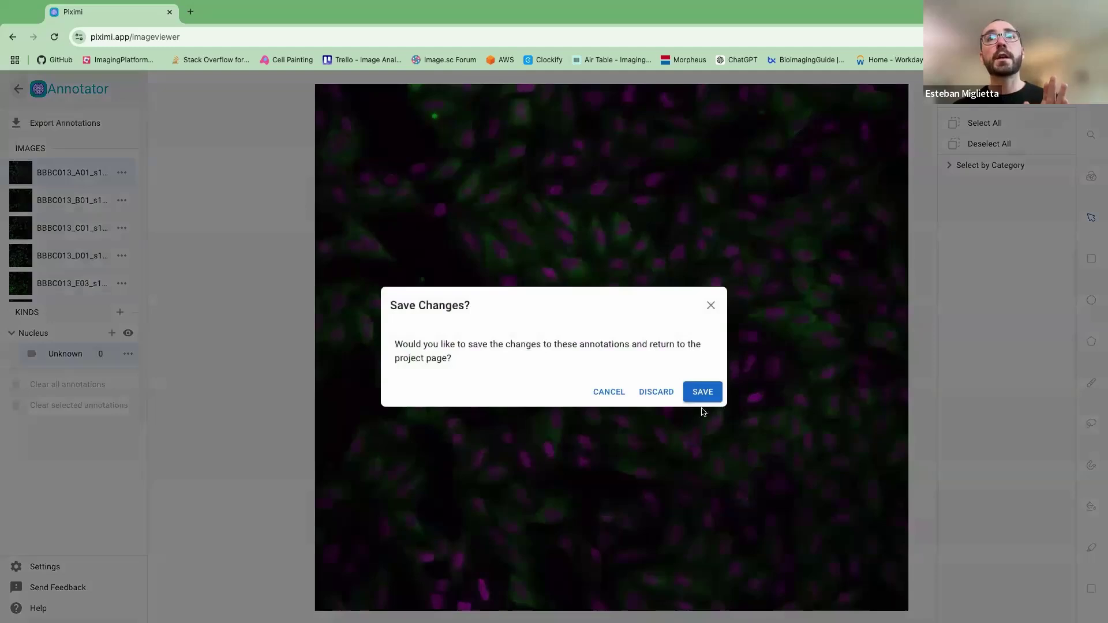
pyautogui.click(654, 393)
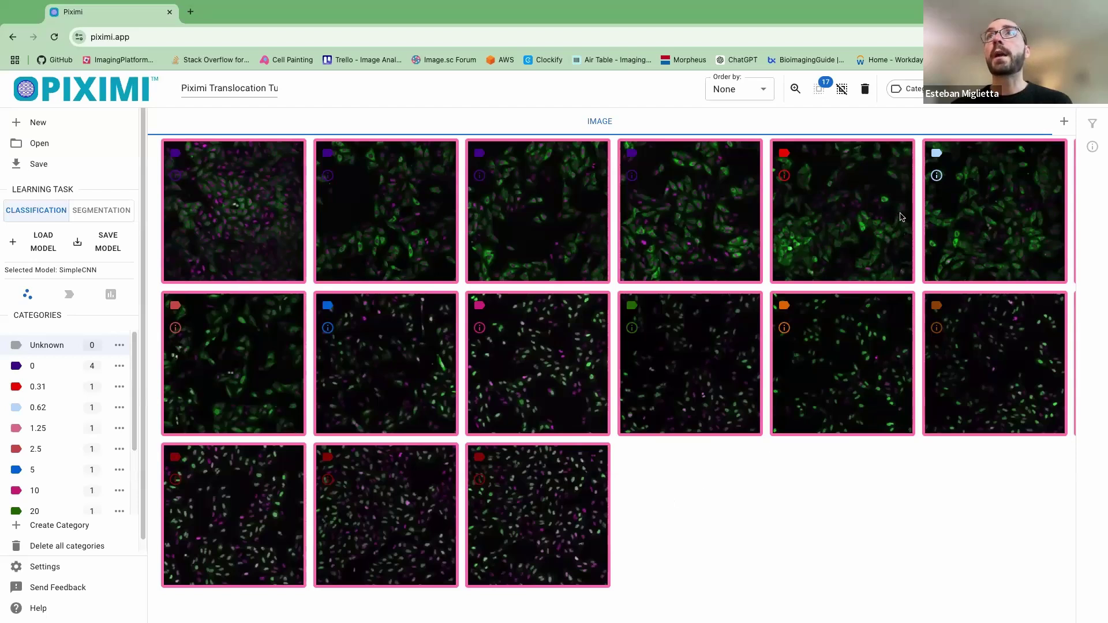
pyautogui.click(840, 92)
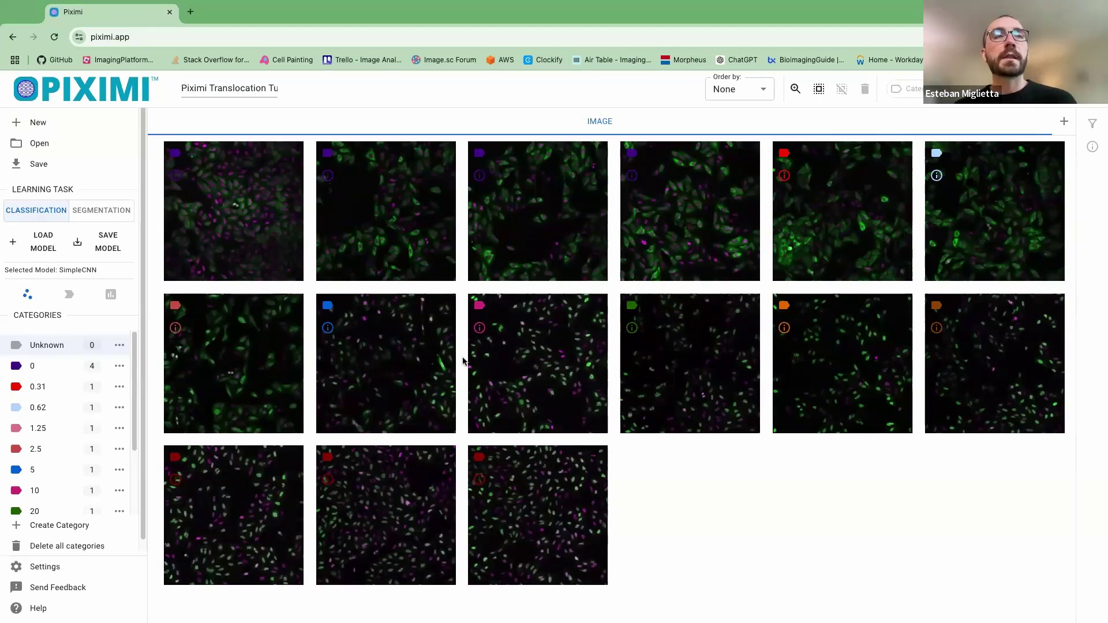
# - Switch the learning task to segmentation and choose StardistFluo as the pretrained model to load
pyautogui.click(108, 212)
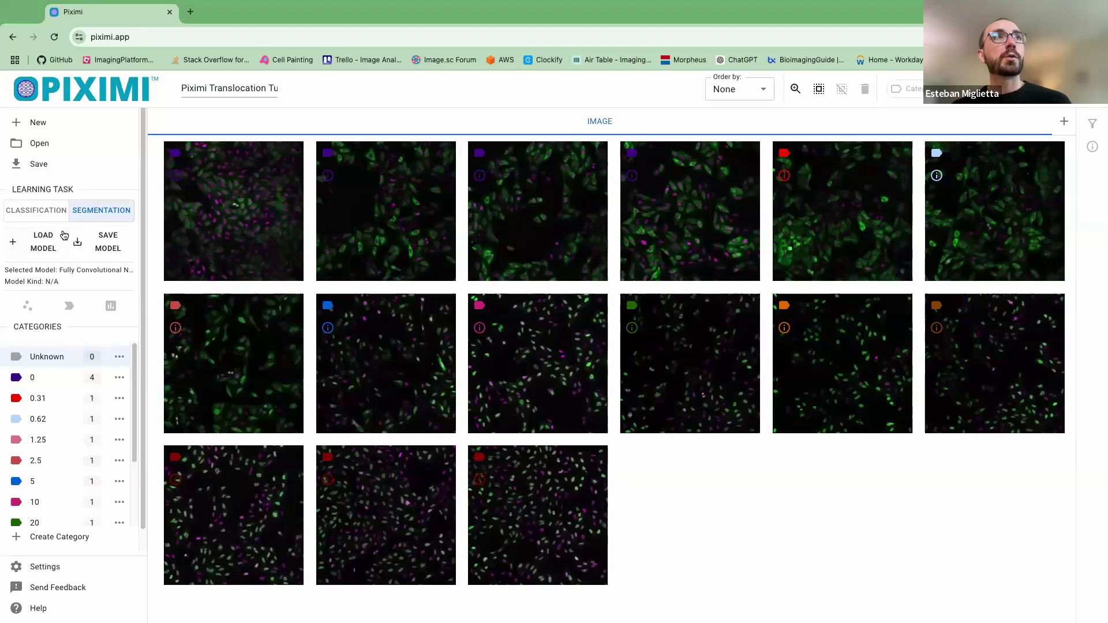
pyautogui.click(36, 247)
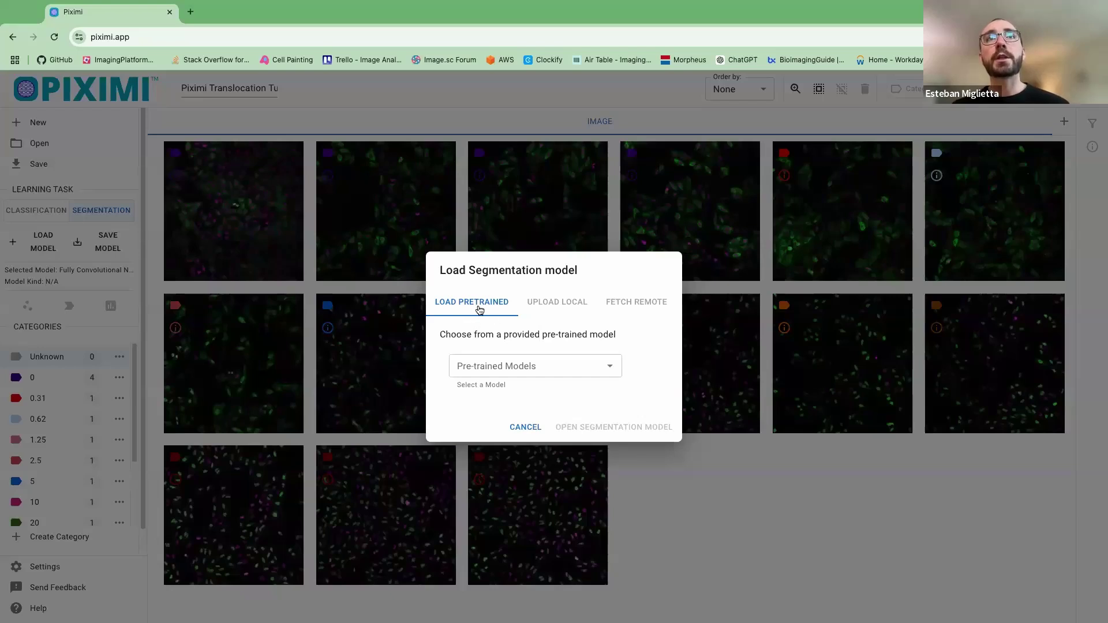
pyautogui.click(614, 371)
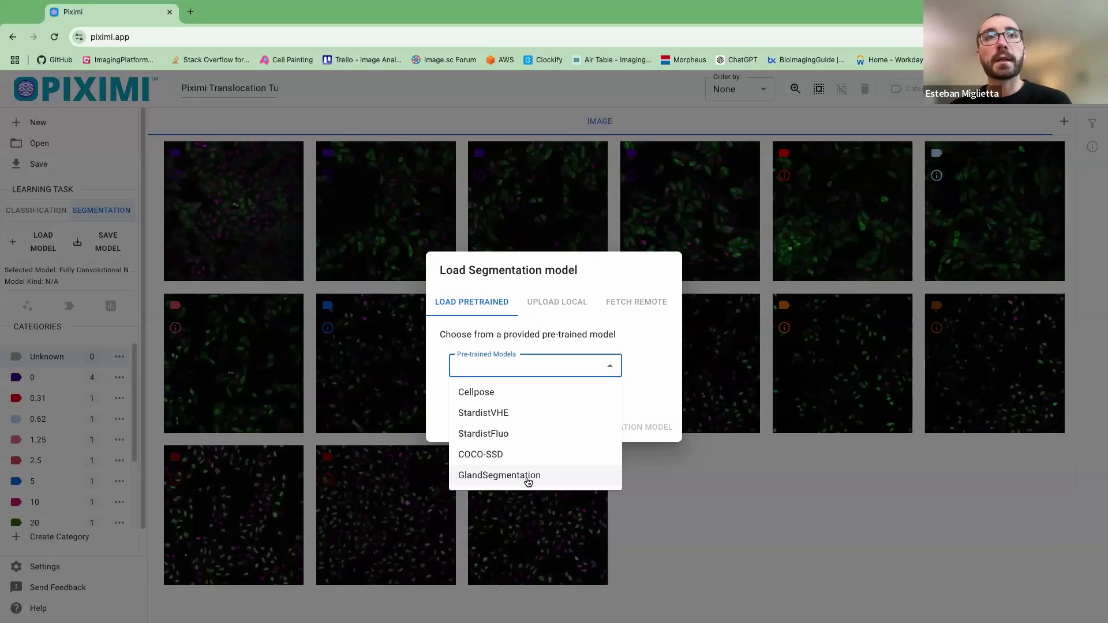
pyautogui.click(487, 437)
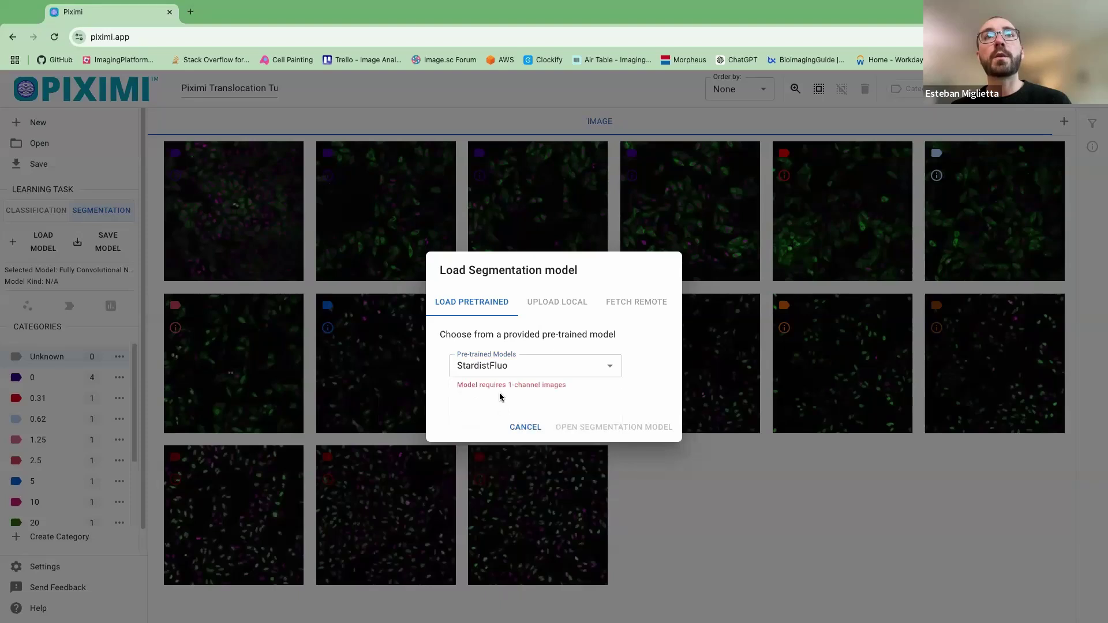
pyautogui.moveTo(459, 383); pyautogui.dragTo(569, 387)
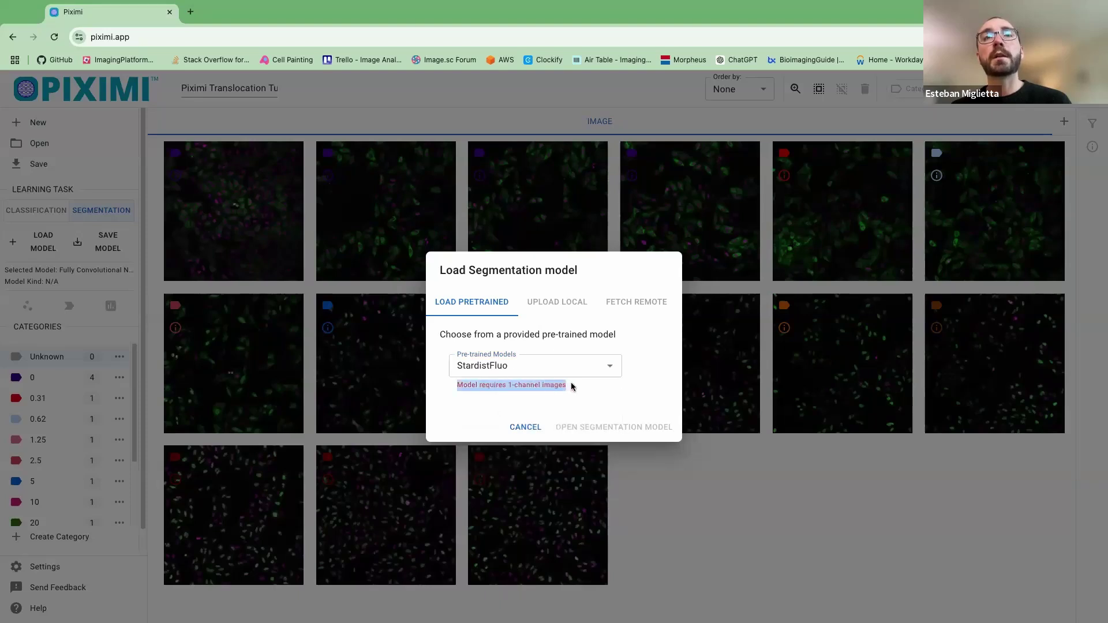
# - Choose Cellpose instead of StardistFluo as the pretrained model and open it as the segmentation model
pyautogui.click(609, 370)
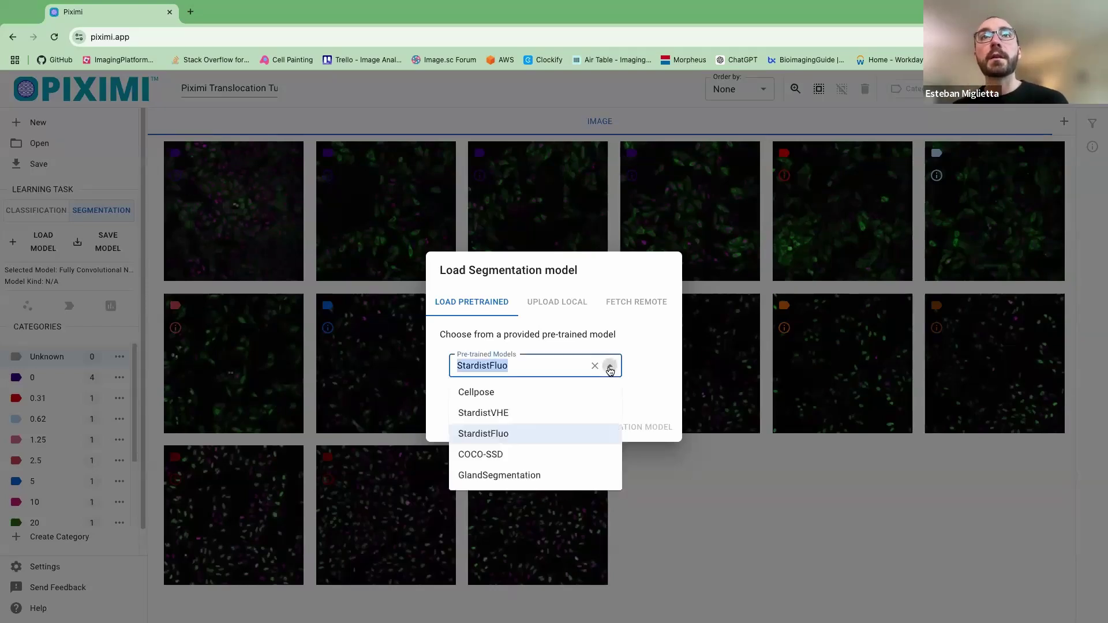
pyautogui.click(490, 375)
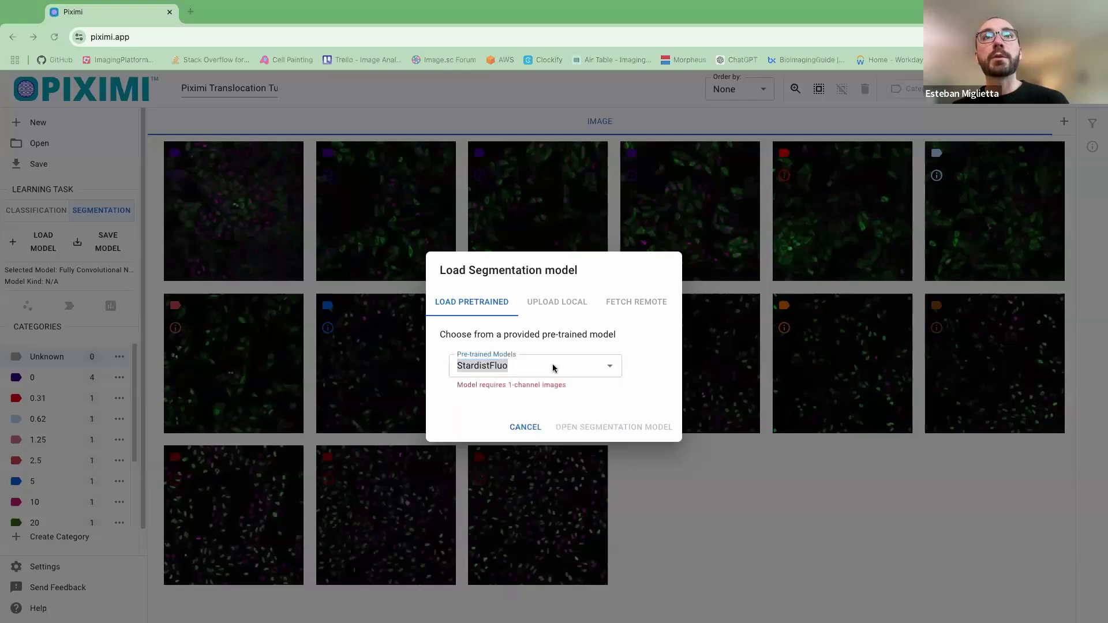
pyautogui.click(587, 370)
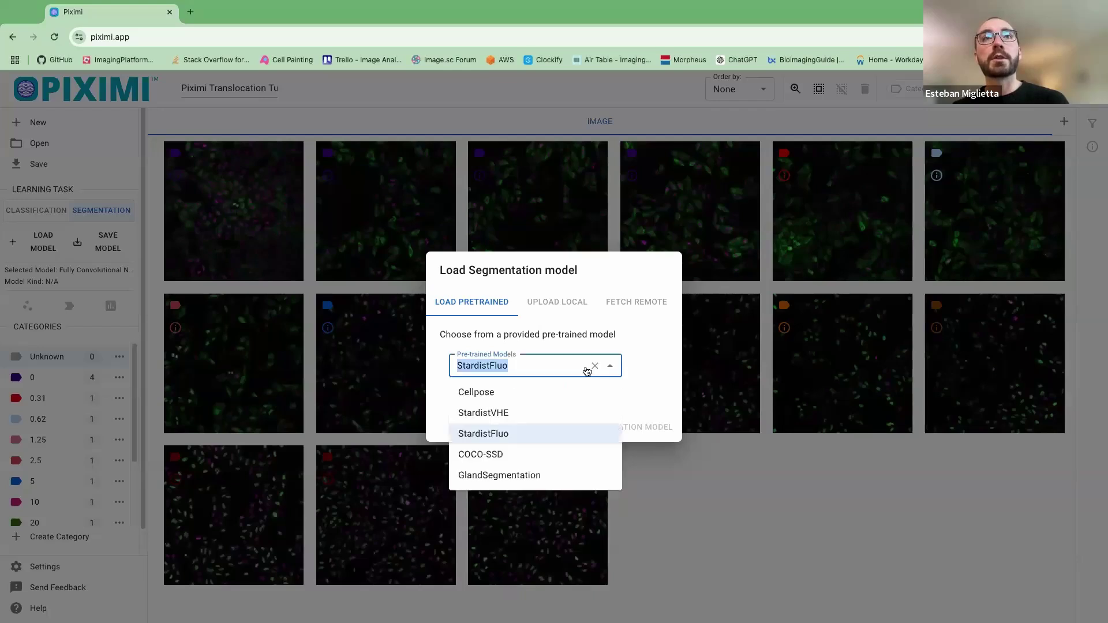
pyautogui.click(482, 394)
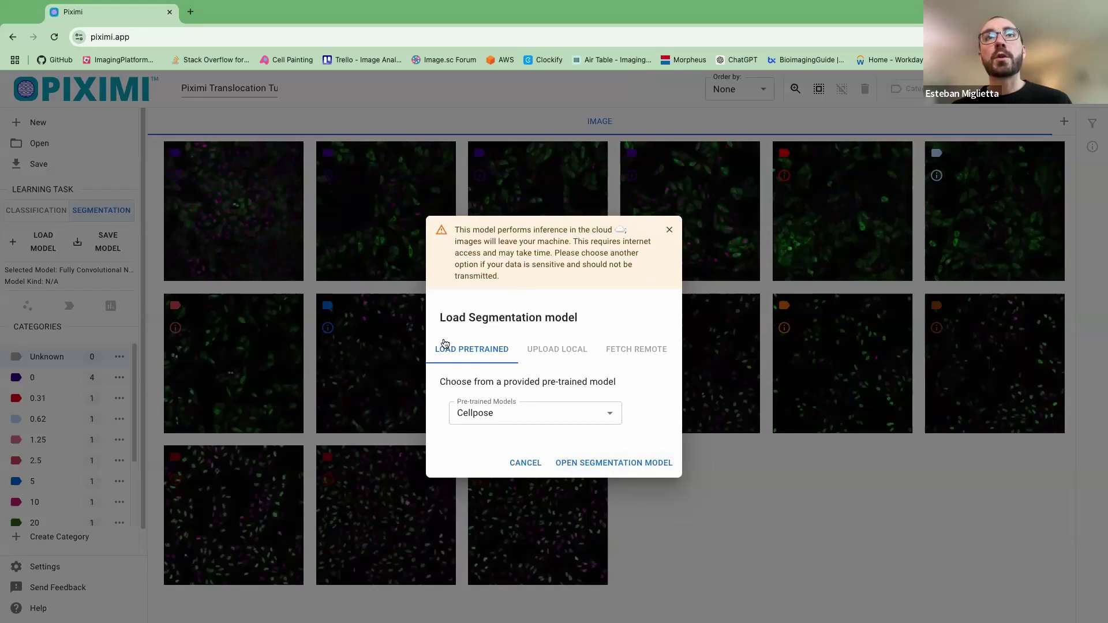
pyautogui.click(605, 465)
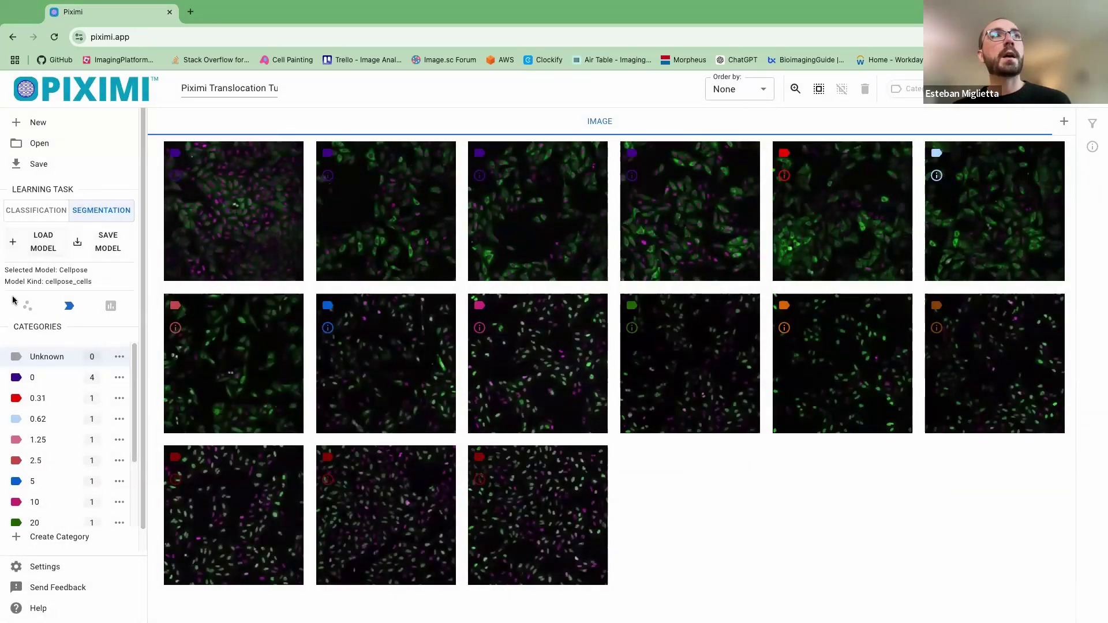
# - Run the Cellpose prediction on all project images
pyautogui.click(69, 305)
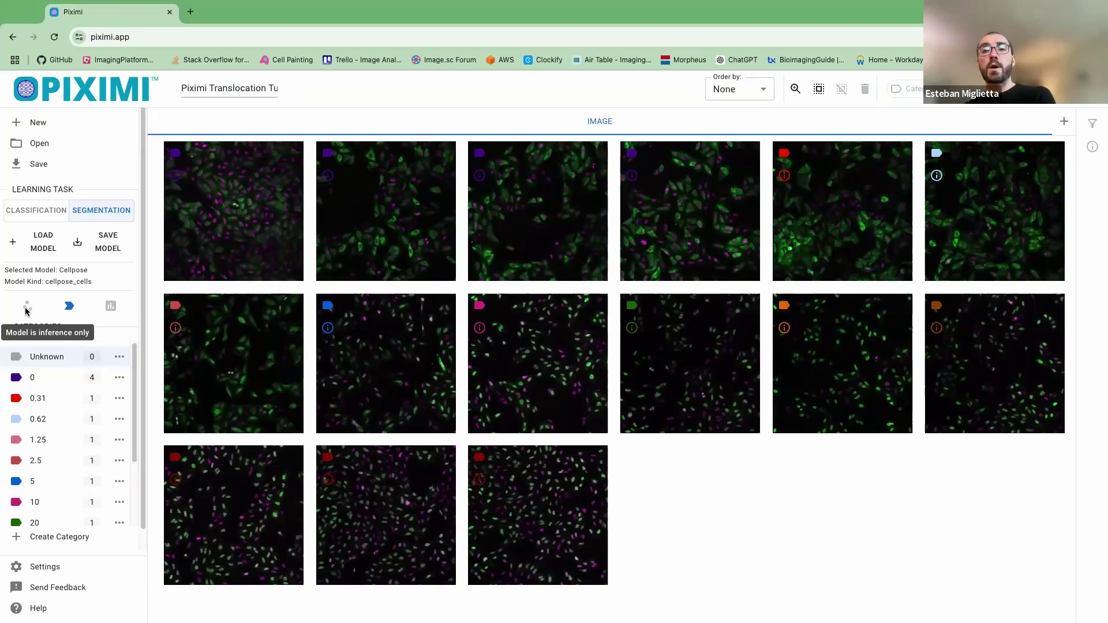
pyautogui.click(69, 308)
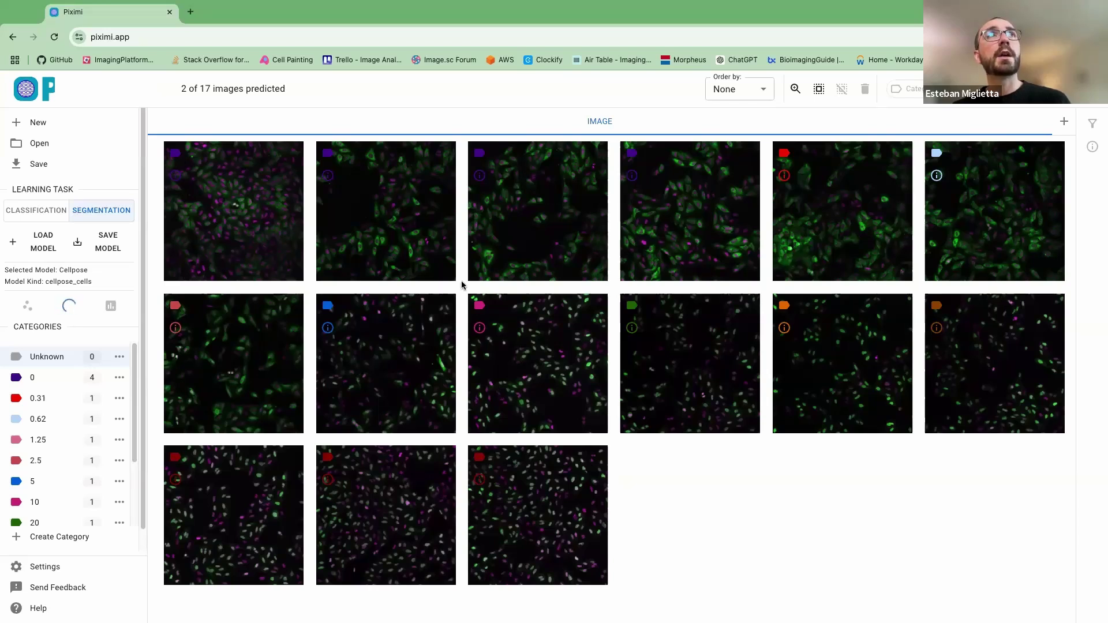
pyautogui.click(190, 13)
pyautogui.click(90, 18)
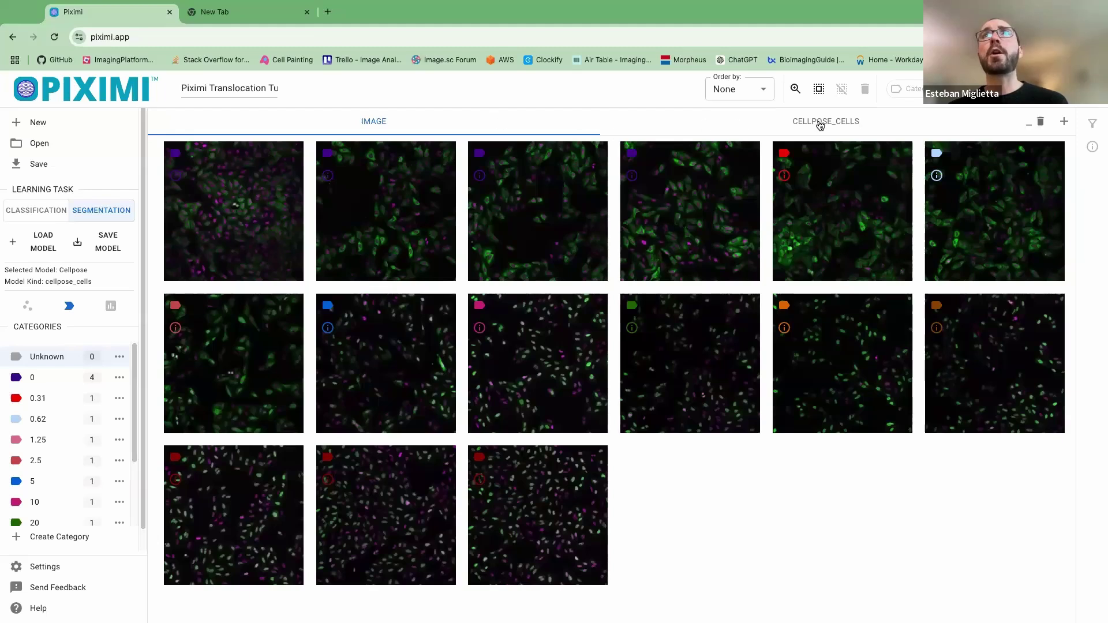
# - Look over the CELLPOSE_CELLS crops, return to the images and reduce the gallery's thumbnail size
pyautogui.click(788, 126)
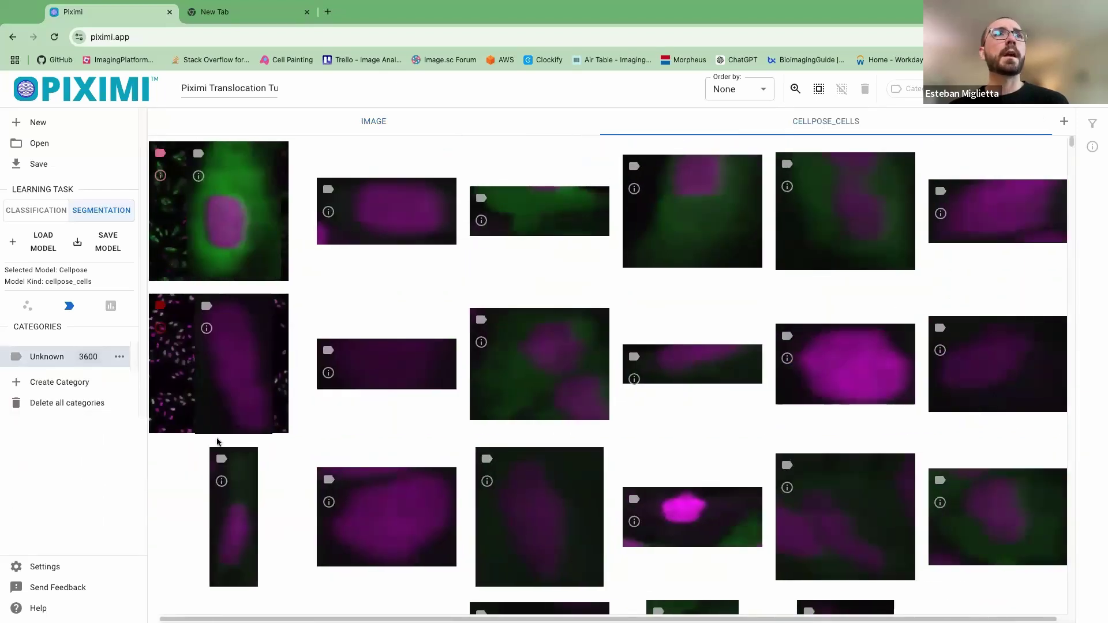
pyautogui.scroll(-2, 160, 231)
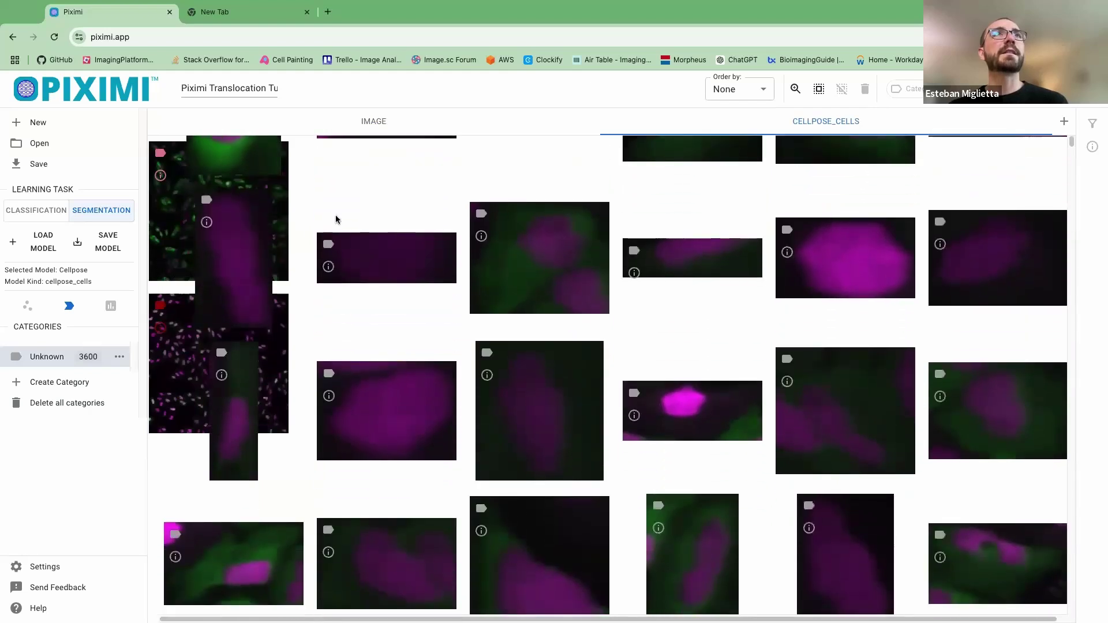
pyautogui.scroll(1, 370, 138)
pyautogui.click(384, 127)
pyautogui.click(796, 88)
pyautogui.click(794, 174)
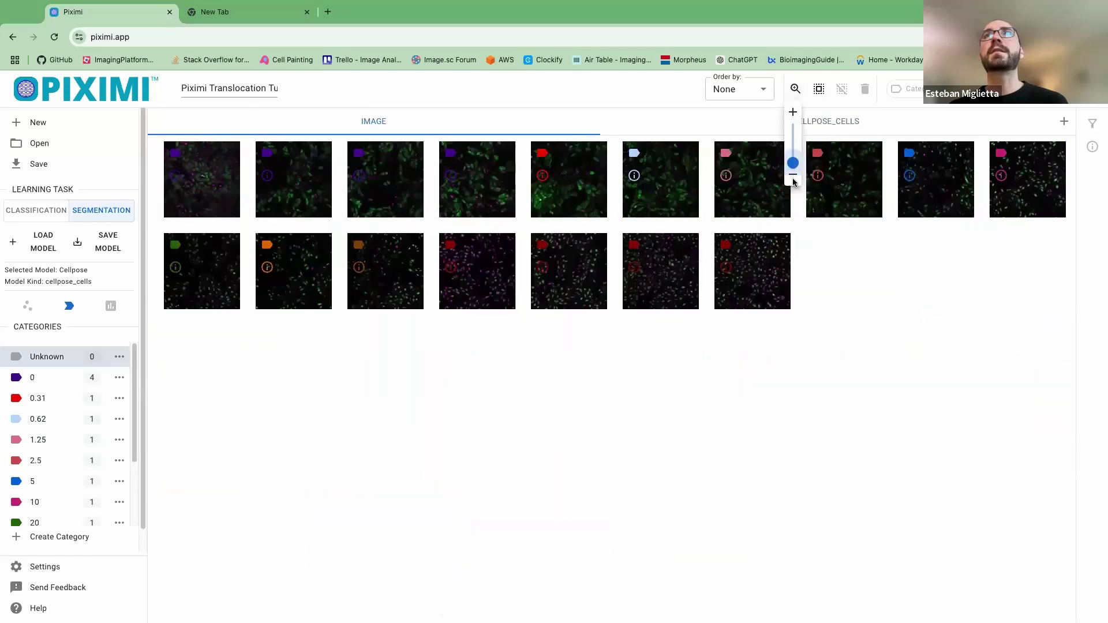
# - Browse the CELLPOSE_CELLS crops to examine the individual cells segmented by Cellpose
pyautogui.click(828, 121)
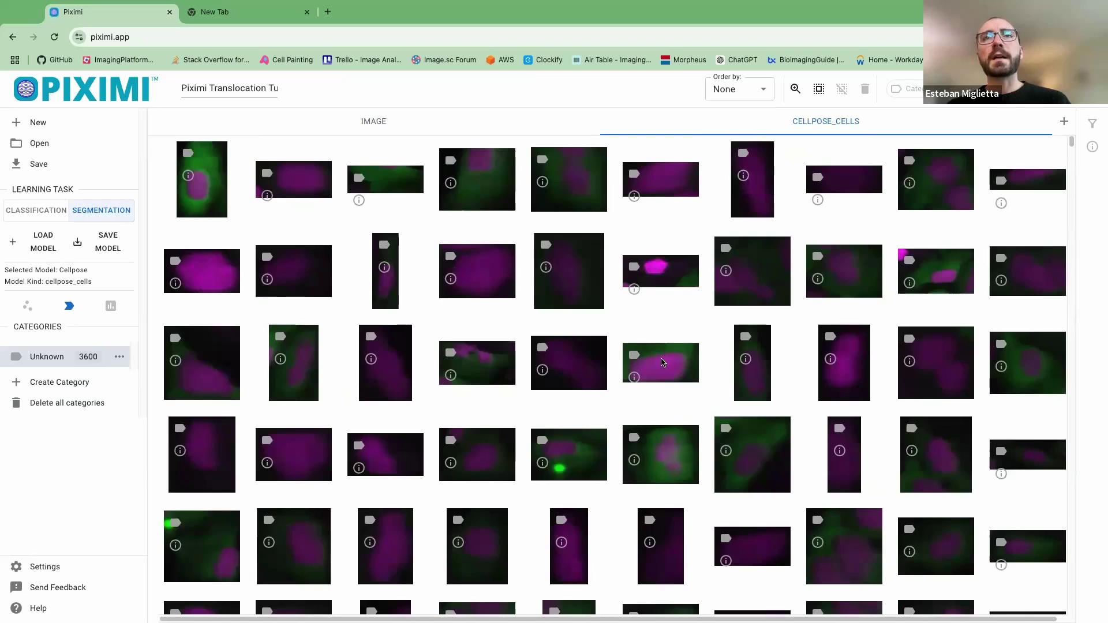
pyautogui.scroll(-2, 663, 362)
pyautogui.scroll(-3, 663, 362)
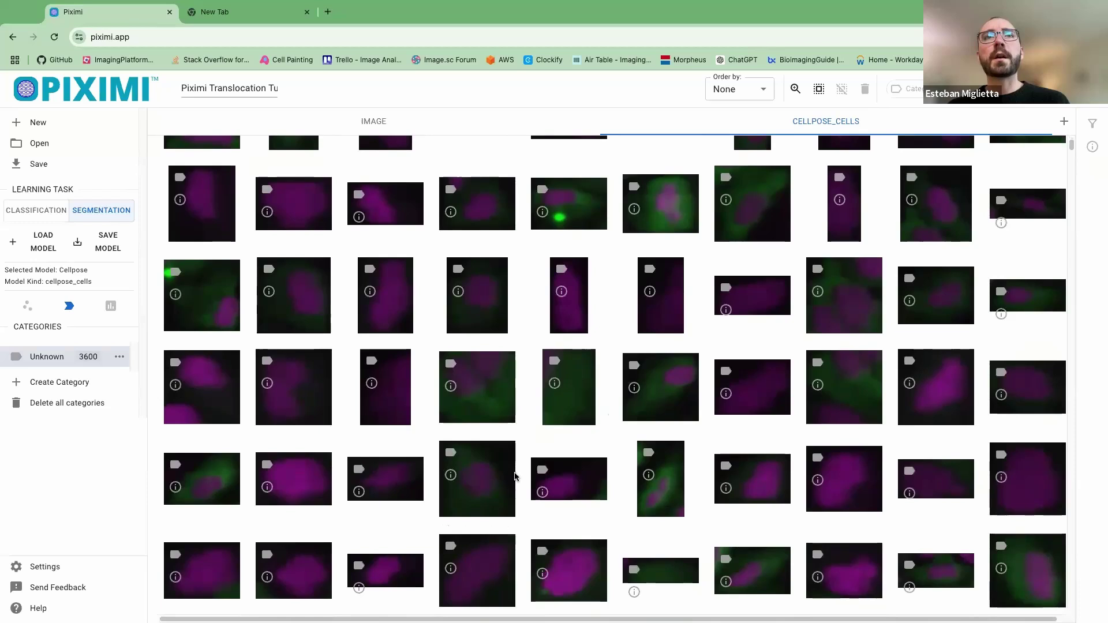
pyautogui.scroll(-3, 603, 486)
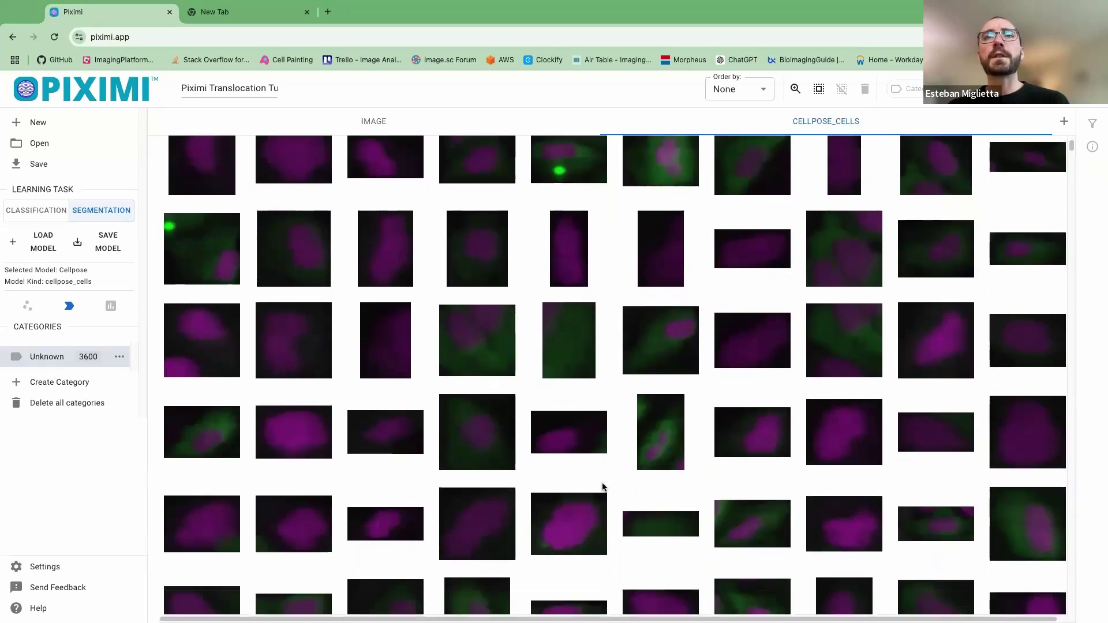
pyautogui.scroll(-4, 600, 476)
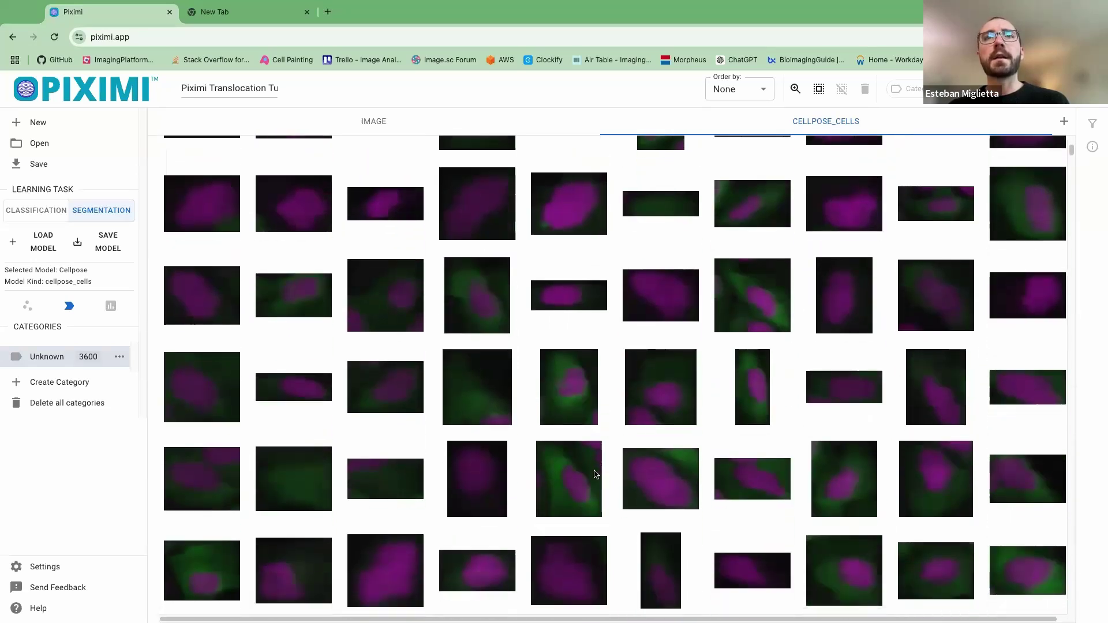
pyautogui.scroll(-5, 595, 472)
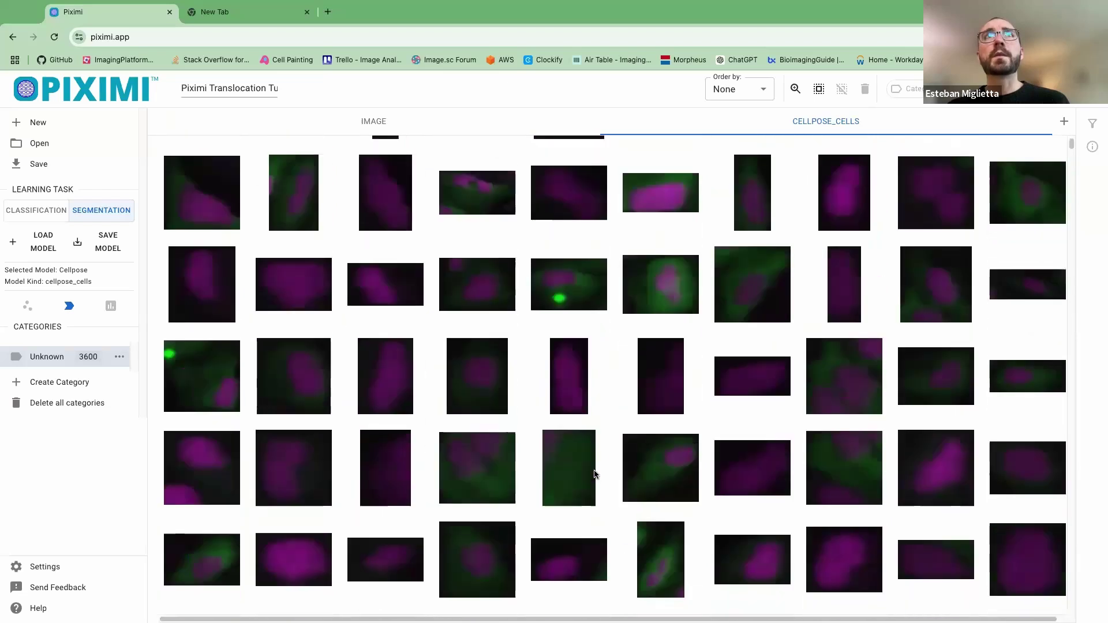
pyautogui.scroll(-3, 693, 346)
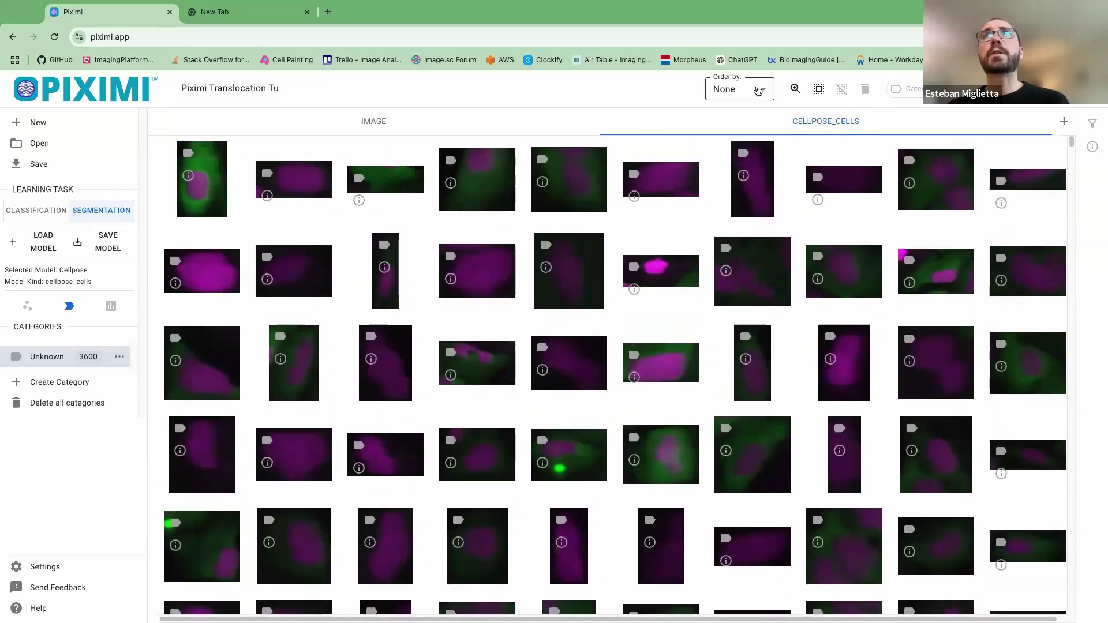
# - Order the segmented cell crops by category, and after that in random order
pyautogui.click(762, 89)
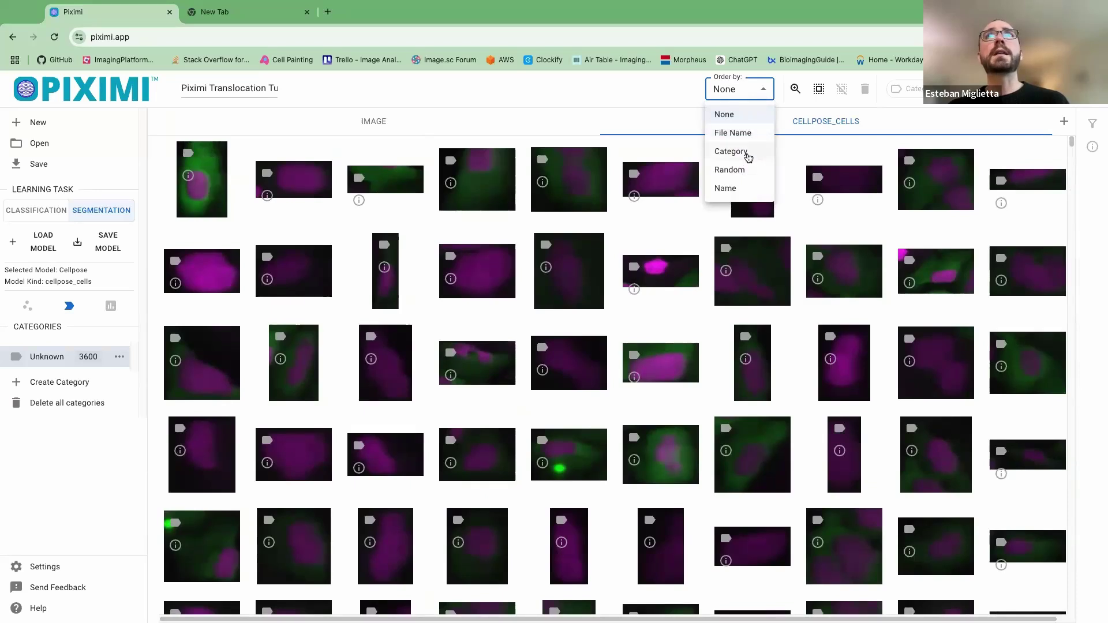
pyautogui.click(749, 152)
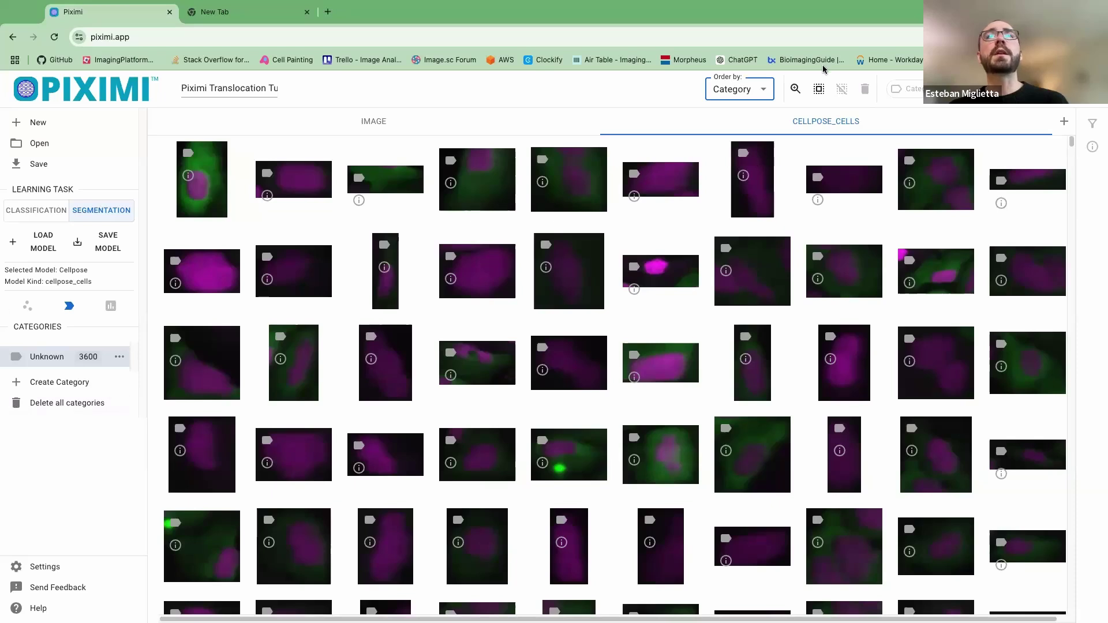
pyautogui.click(766, 91)
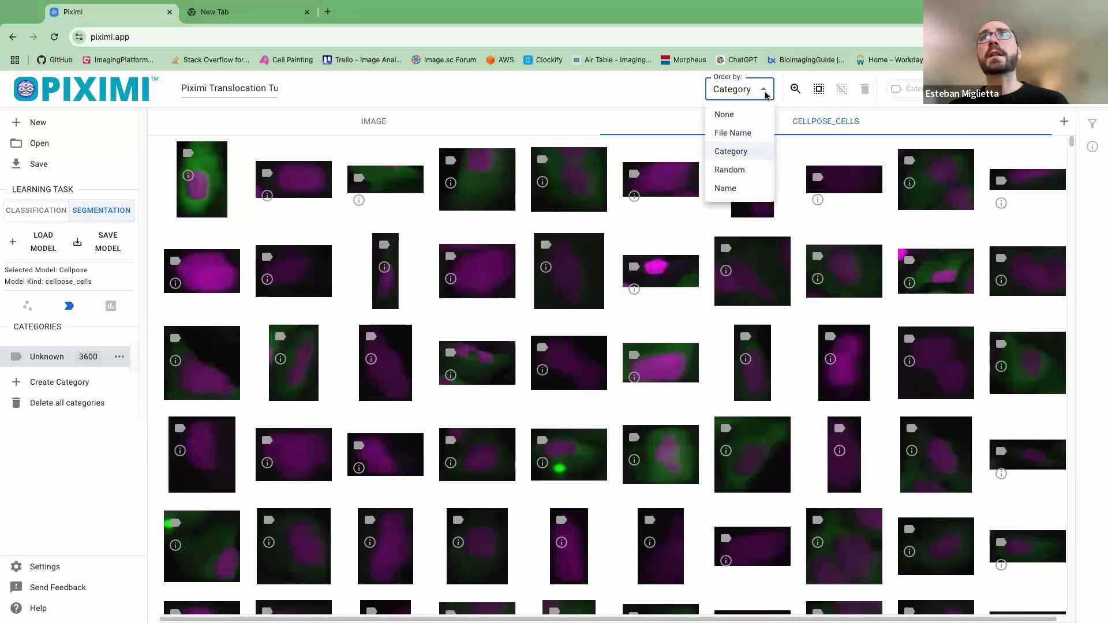
pyautogui.click(724, 170)
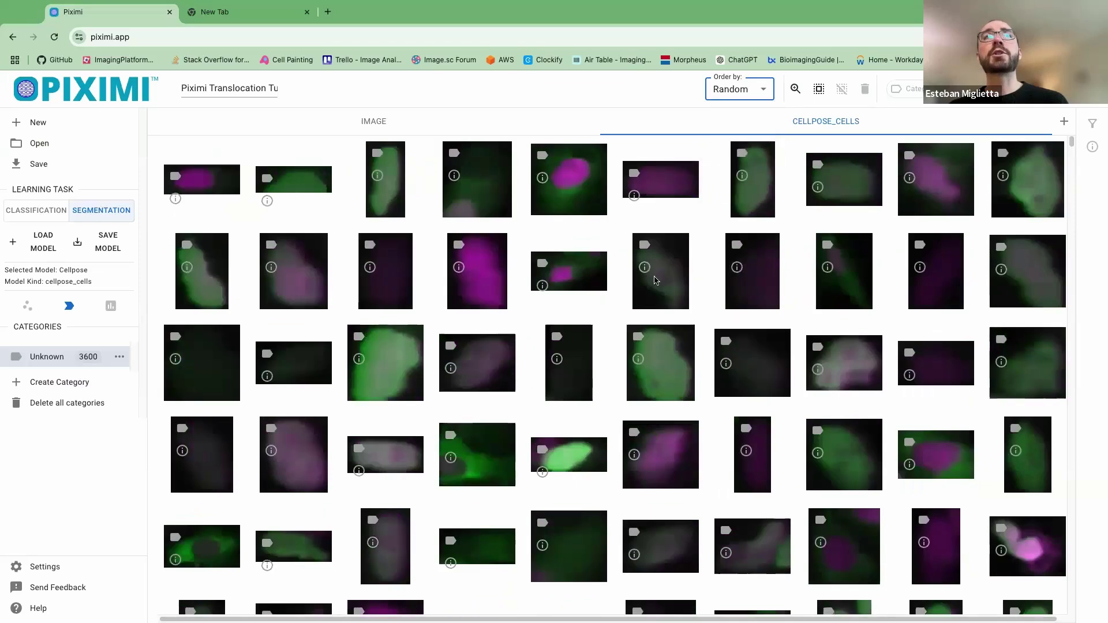
pyautogui.moveTo(653, 279)
# - Switch to the original images and order them by category
pyautogui.click(366, 122)
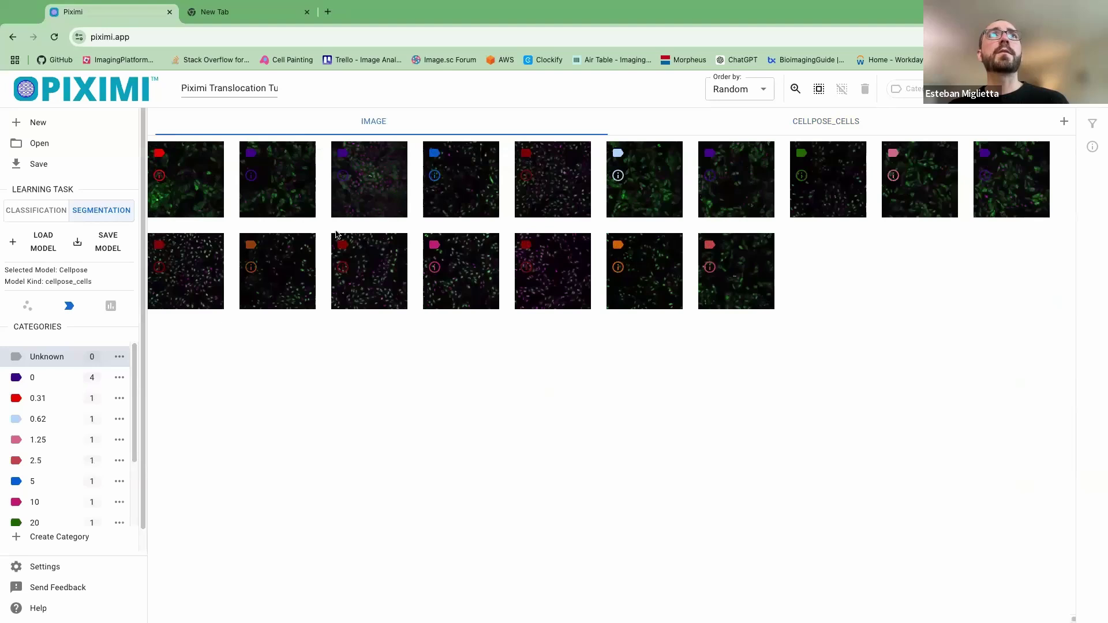
pyautogui.click(750, 90)
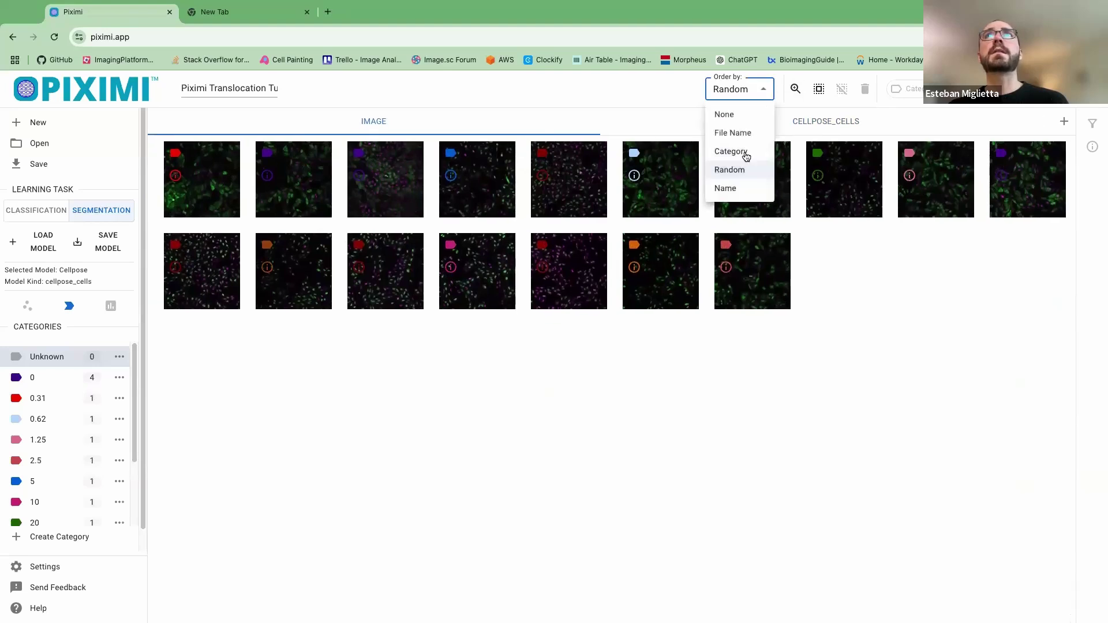
pyautogui.click(731, 152)
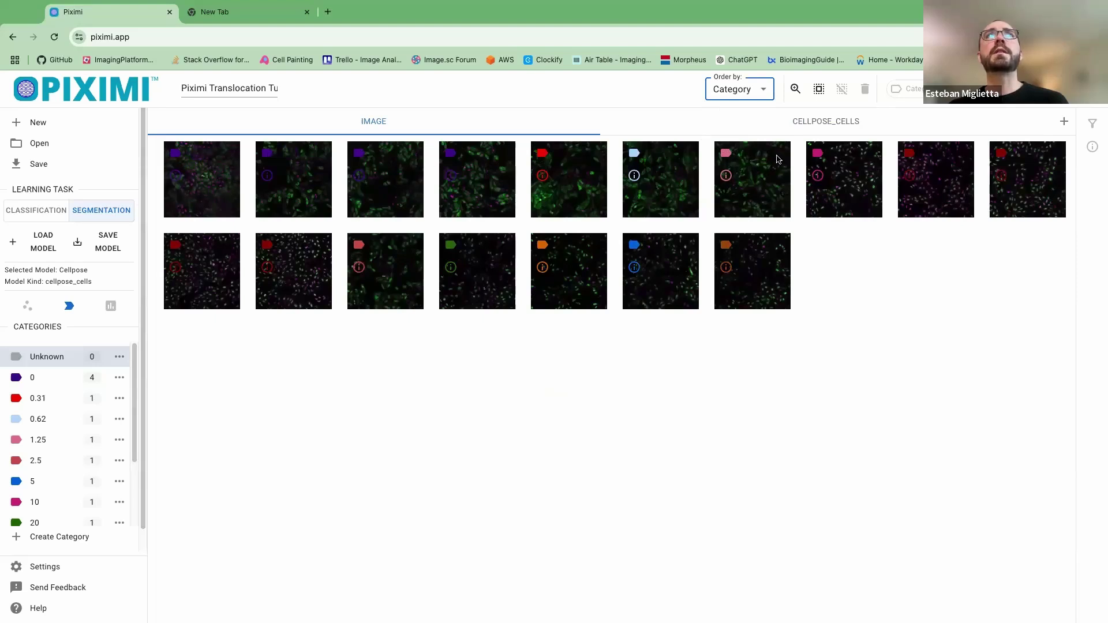
# - Enlarge the image thumbnails to four per row and look through the images and the category list
pyautogui.click(793, 88)
pyautogui.moveTo(794, 166); pyautogui.dragTo(794, 154)
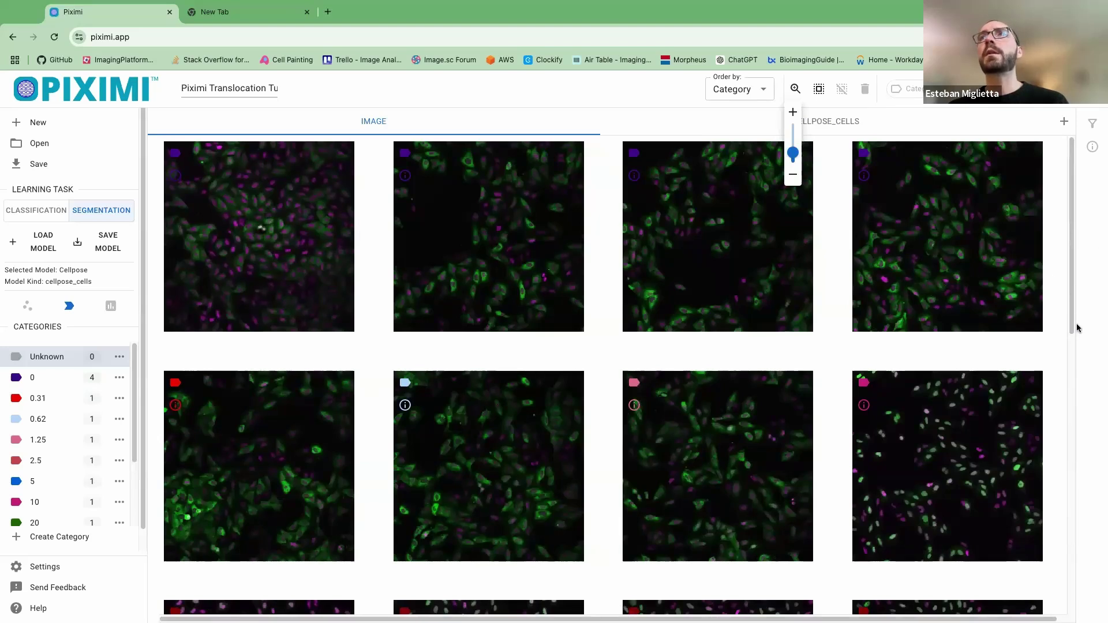
pyautogui.moveTo(1076, 323); pyautogui.dragTo(1074, 602)
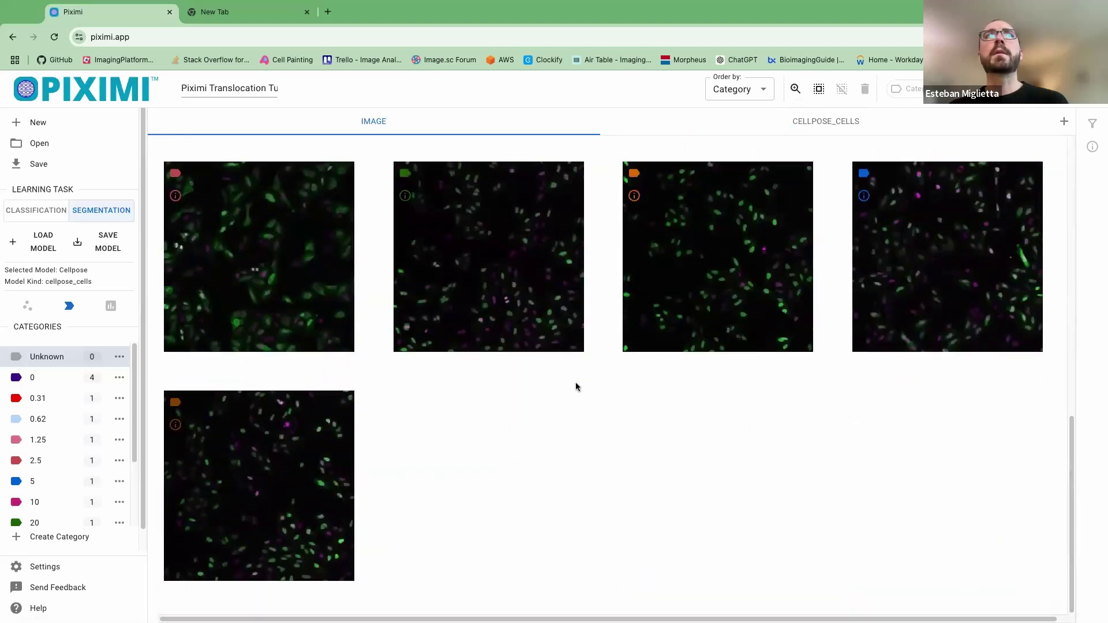
pyautogui.scroll(-3, 93, 483)
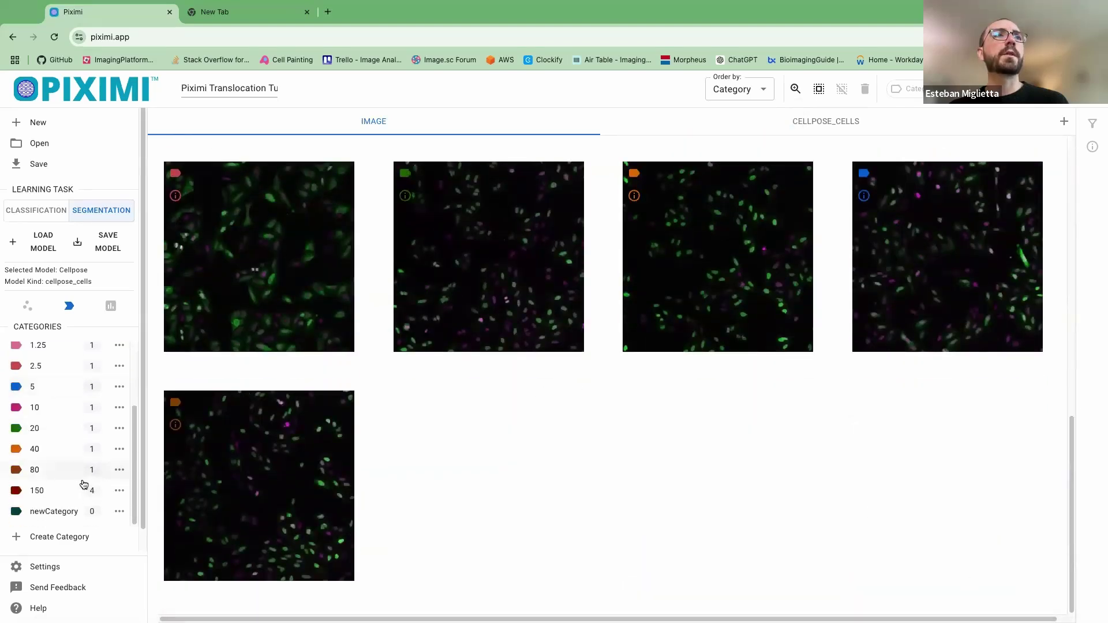
pyautogui.scroll(1, 554, 396)
pyautogui.scroll(10, 554, 396)
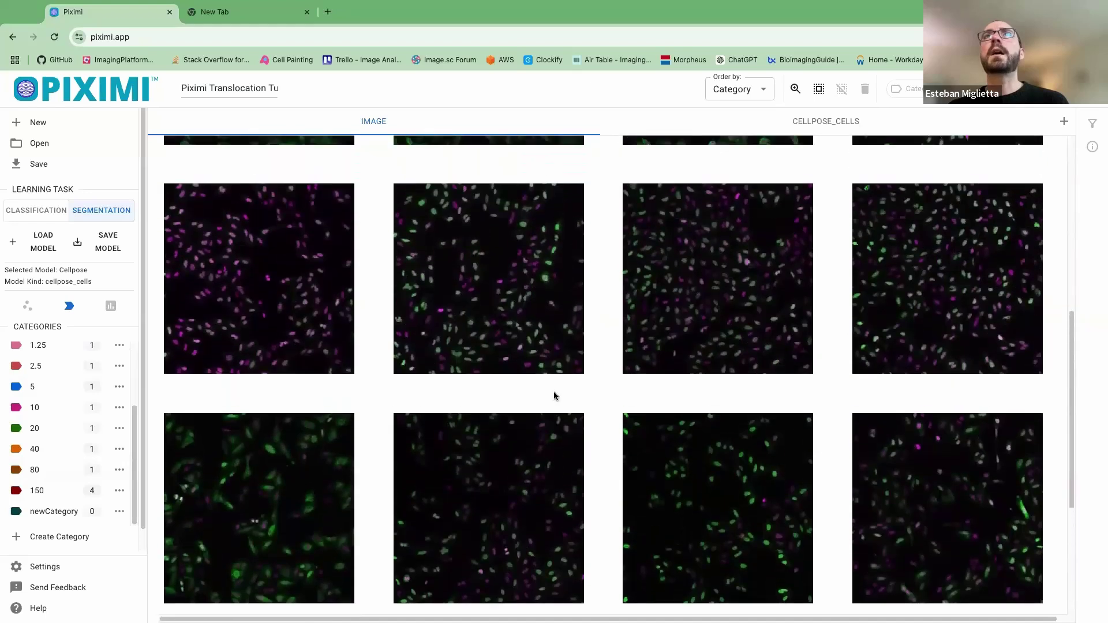
# - Filter out the images of categories 10, newCategory, 20, 5, 1.25 and 40
pyautogui.click(1094, 123)
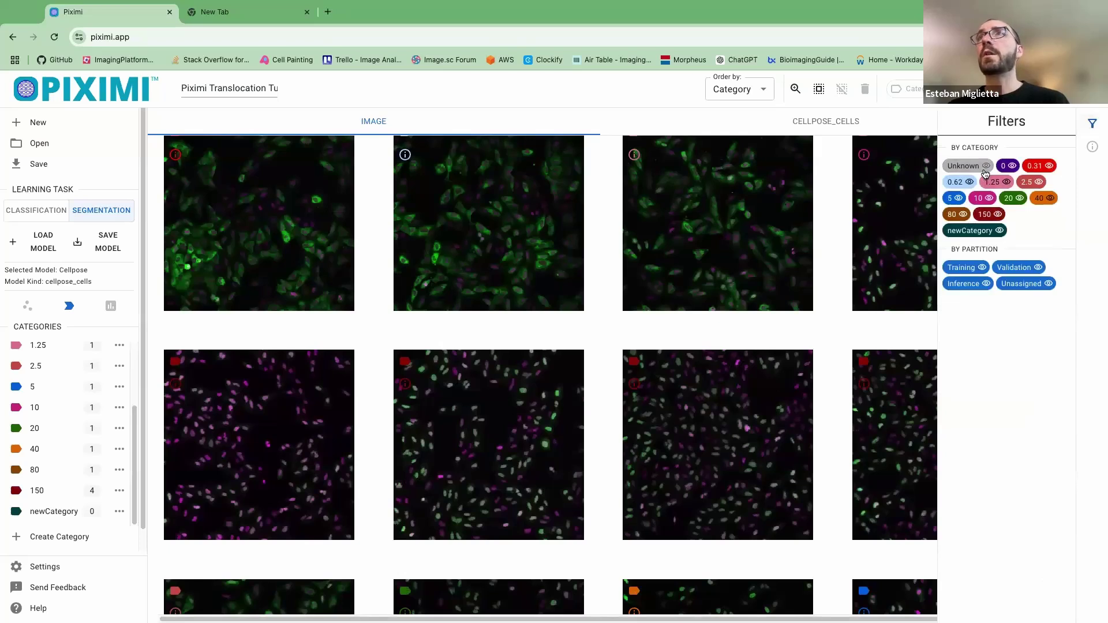
pyautogui.click(986, 198)
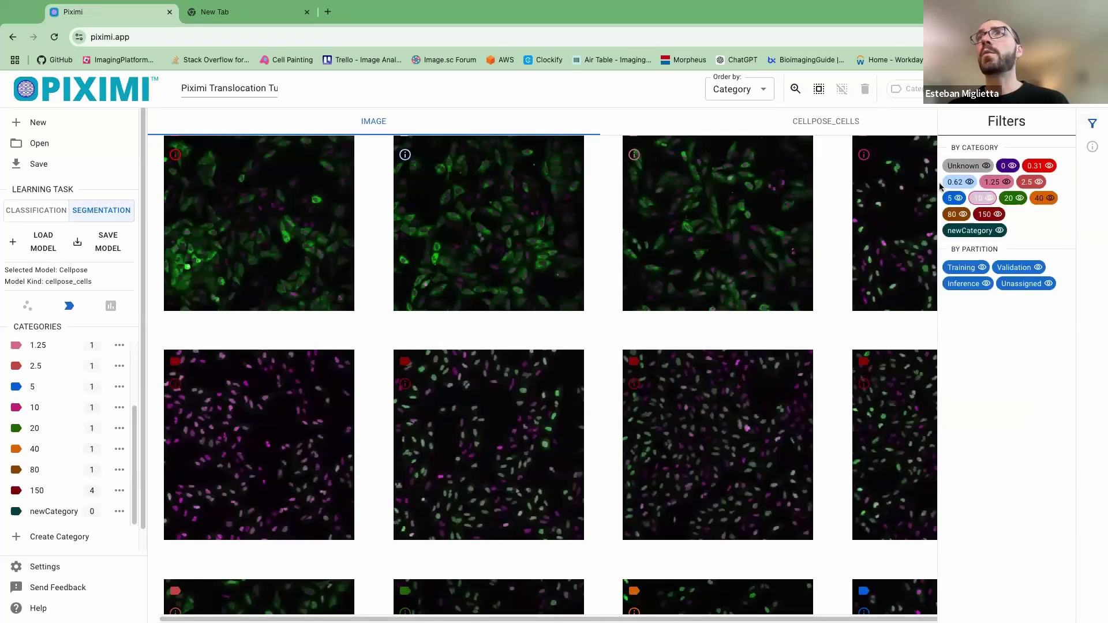
pyautogui.click(958, 228)
pyautogui.click(957, 220)
pyautogui.click(959, 221)
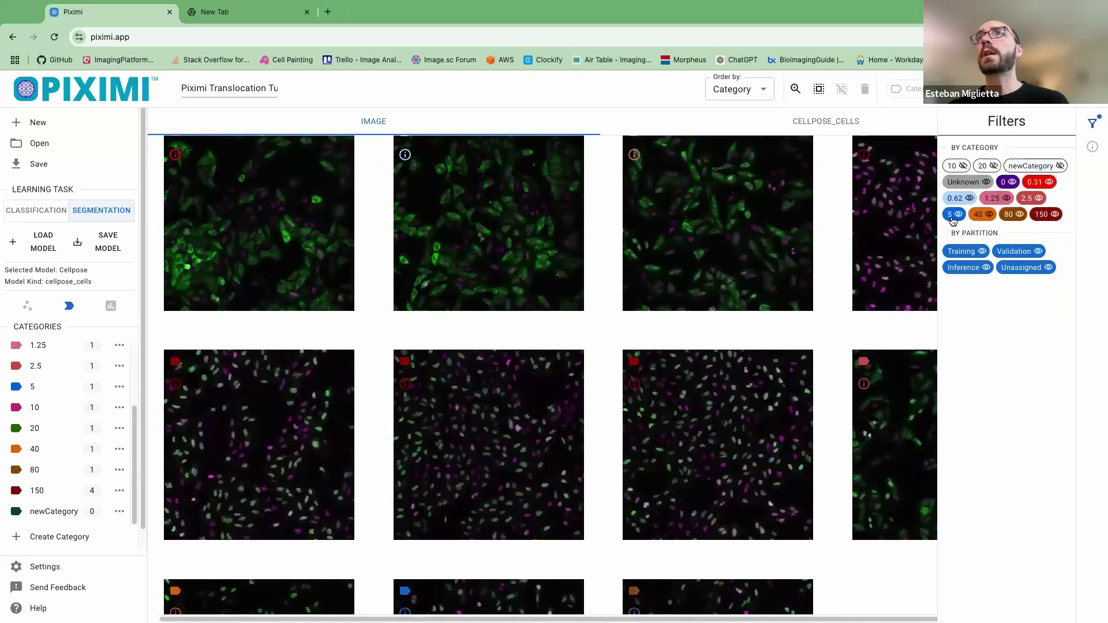
pyautogui.click(960, 221)
pyautogui.click(961, 221)
pyautogui.click(962, 218)
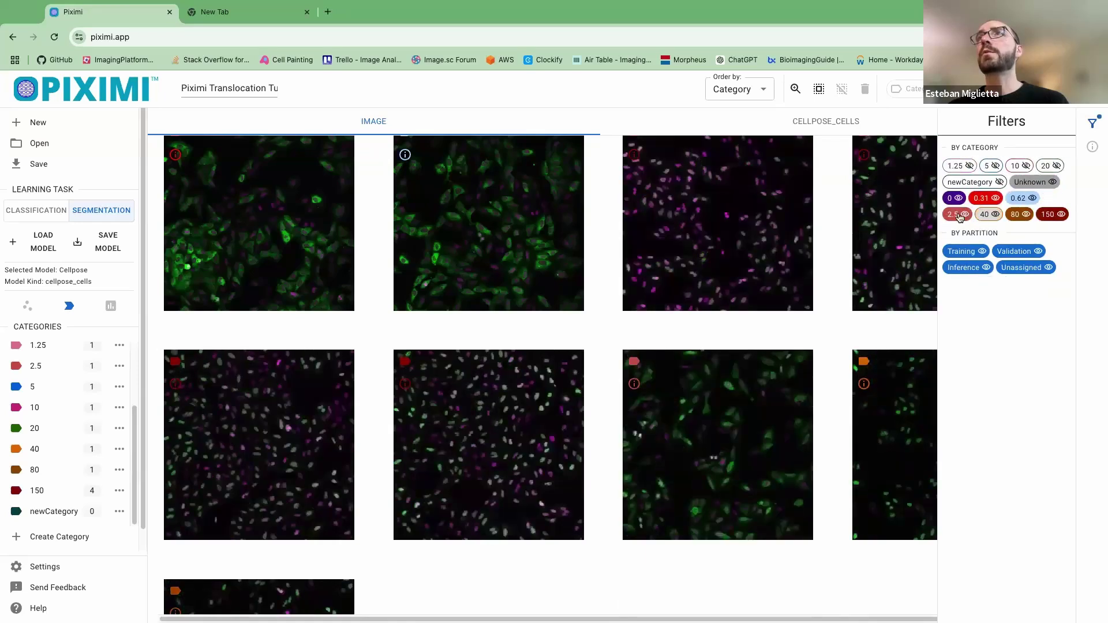
# - Hide categories 0.62, 80, 0, 0.31, Unknown and 2.5 as well, leaving only category 150 shown, and close the filters
pyautogui.click(987, 217)
pyautogui.click(989, 217)
pyautogui.click(979, 218)
pyautogui.click(973, 219)
pyautogui.click(972, 219)
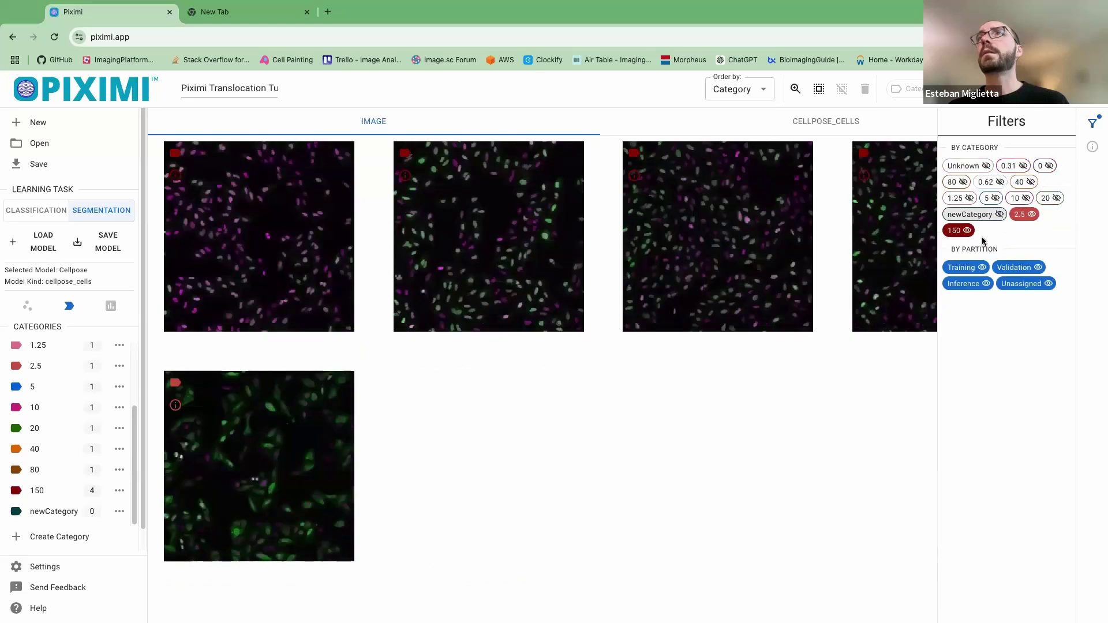
pyautogui.click(1023, 214)
pyautogui.click(977, 267)
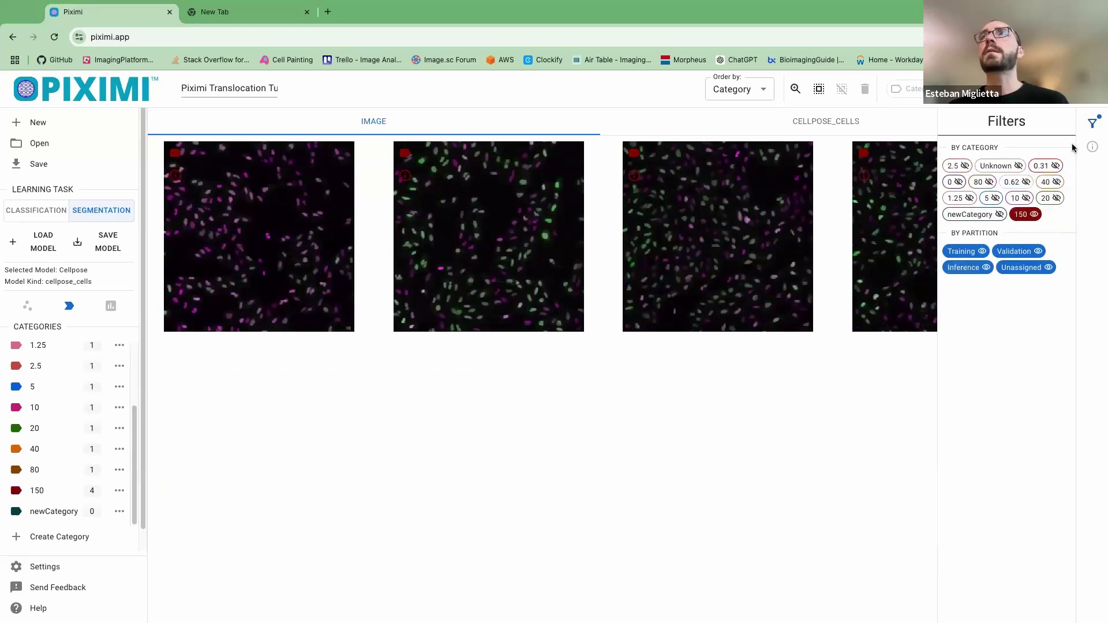
pyautogui.click(1094, 124)
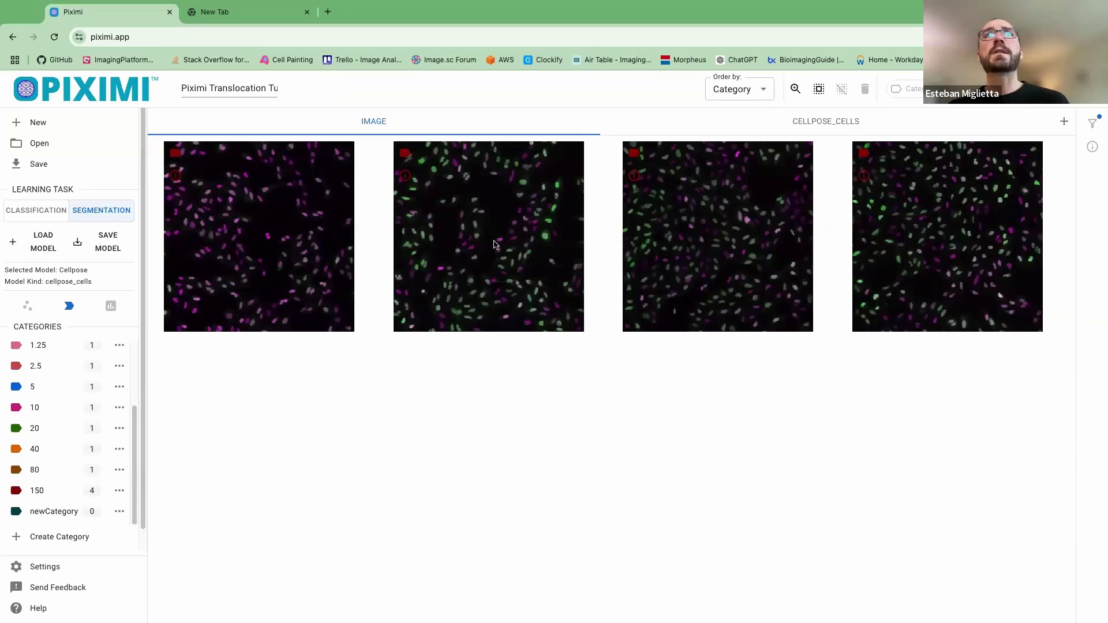
# - Enlarge the category 150 image thumbnails to two per row to inspect them, and shrink them again
pyautogui.click(796, 89)
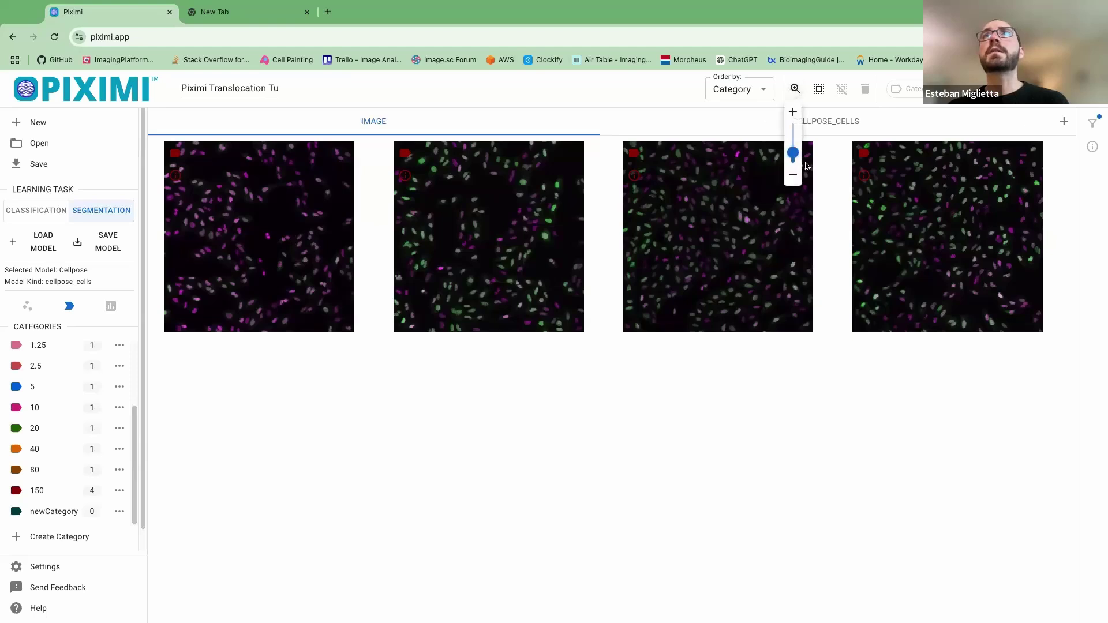
pyautogui.moveTo(793, 154); pyautogui.dragTo(795, 135)
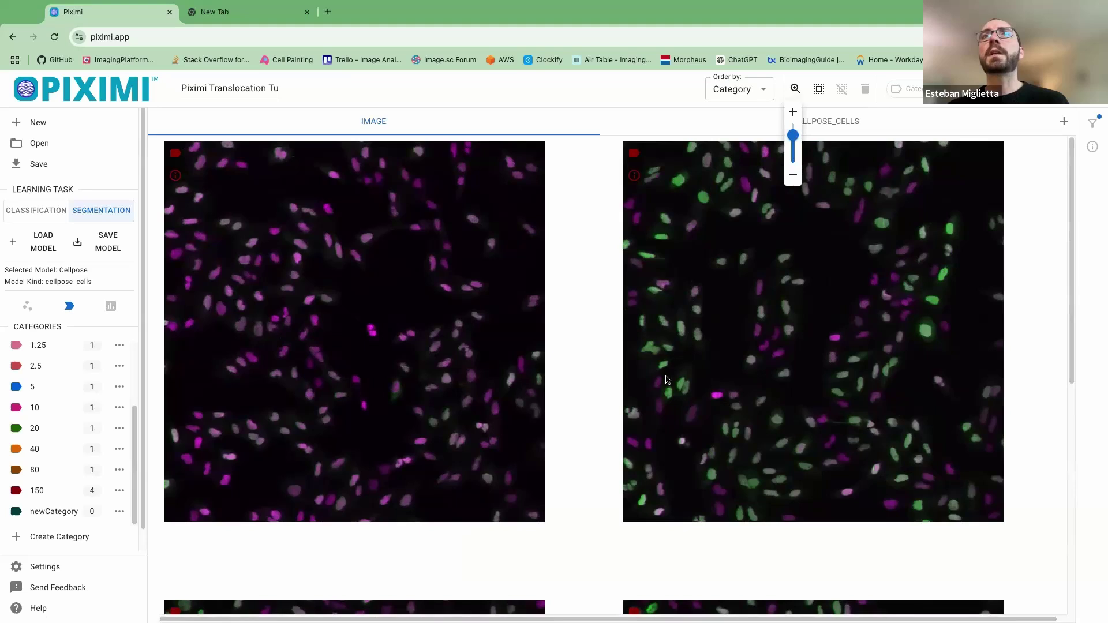
pyautogui.click(796, 156)
# - Show the segmented Cellpose cells with thumbnails at ten per row and in random order
pyautogui.click(831, 122)
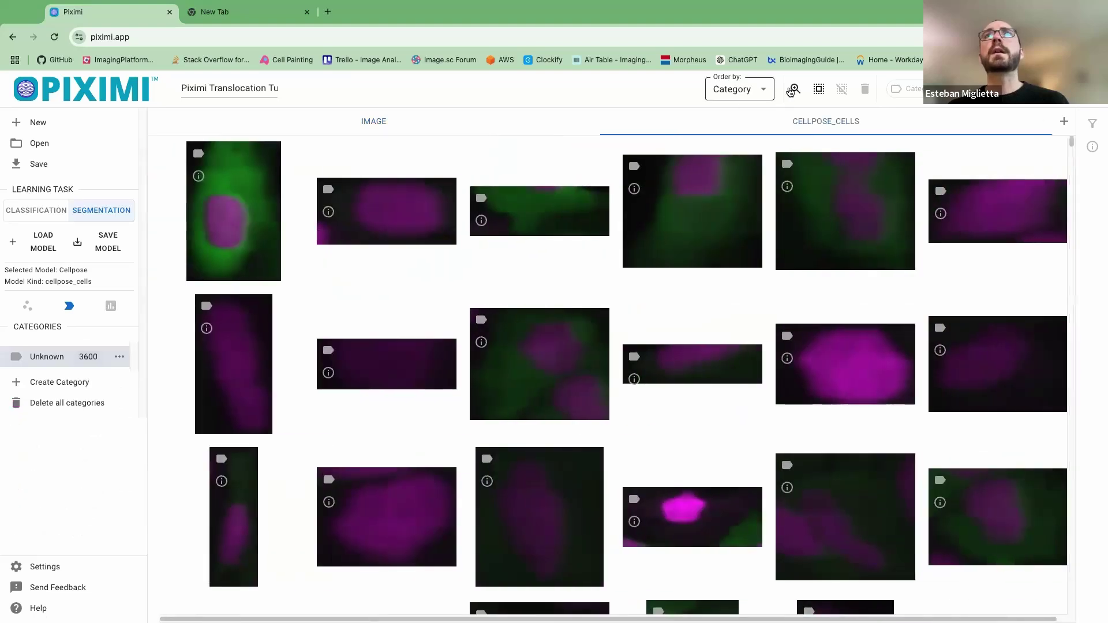
pyautogui.moveTo(795, 90)
pyautogui.click(793, 163)
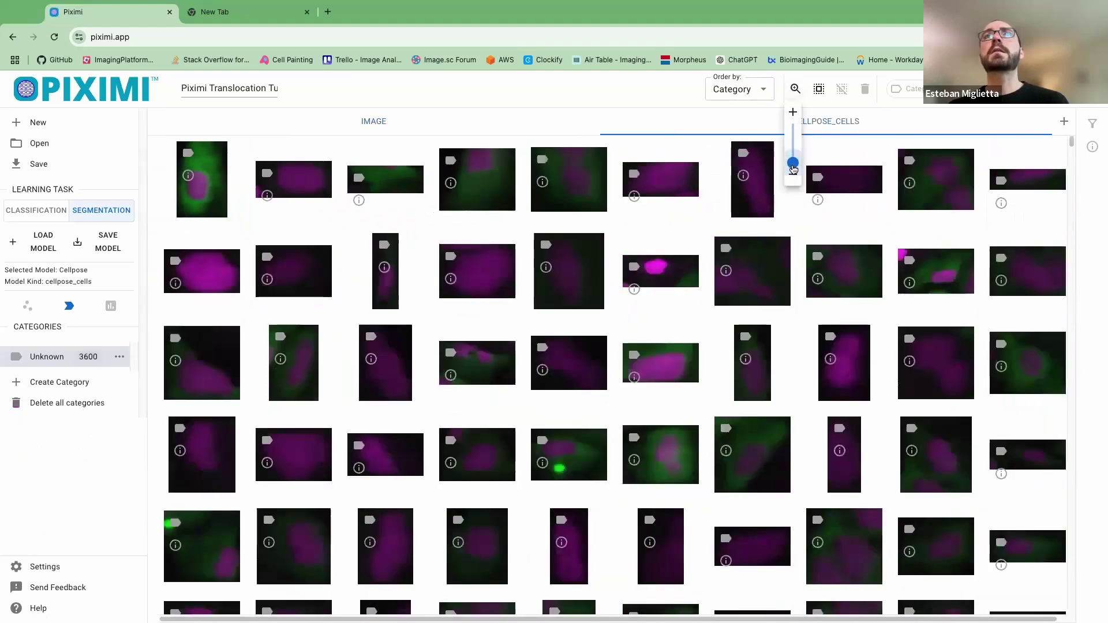
pyautogui.click(765, 90)
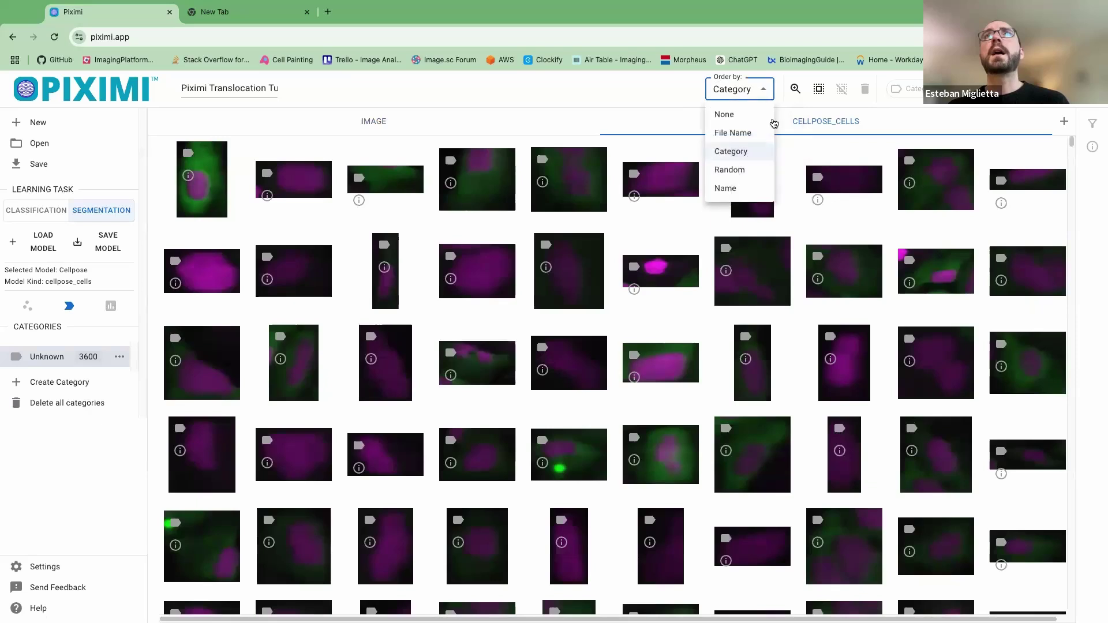
pyautogui.click(738, 172)
pyautogui.click(763, 98)
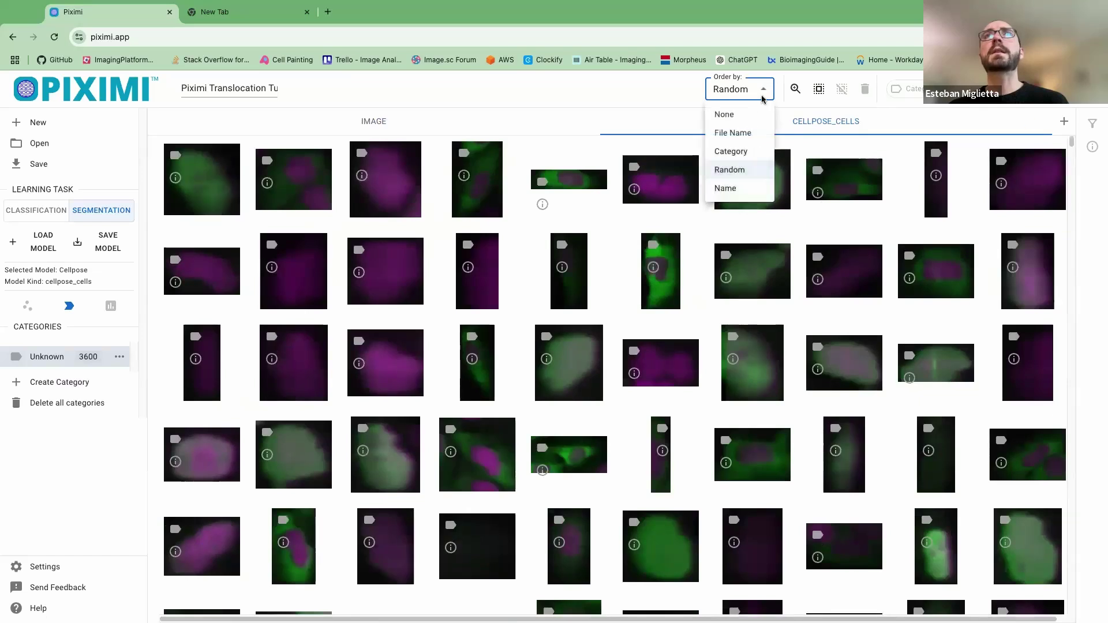
pyautogui.click(623, 120)
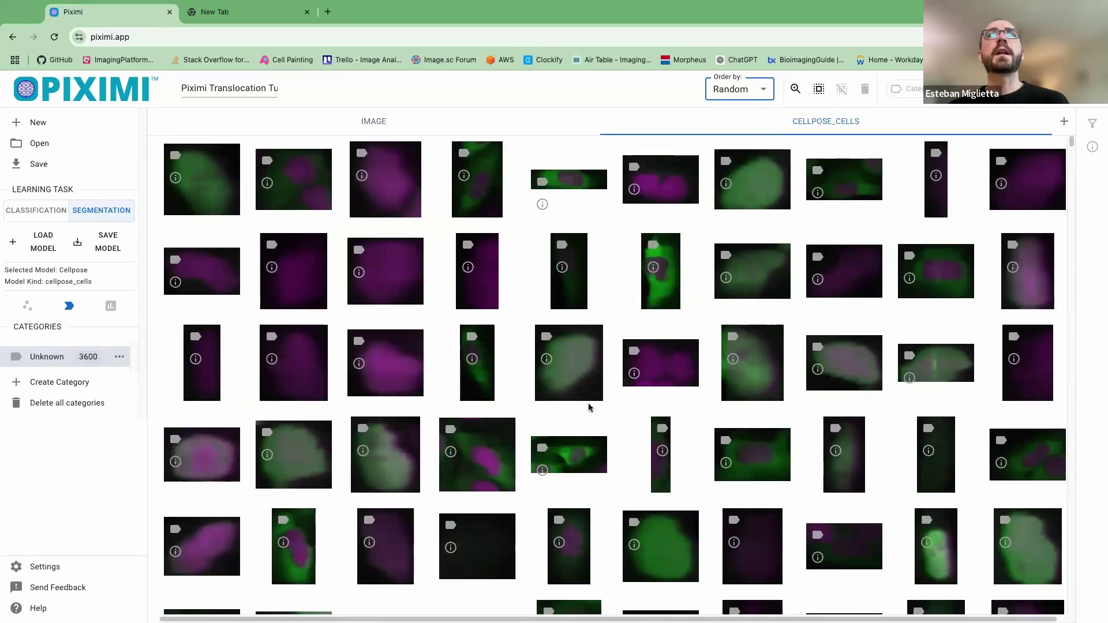
pyautogui.click(1071, 143)
pyautogui.moveTo(1071, 145); pyautogui.dragTo(1072, 169)
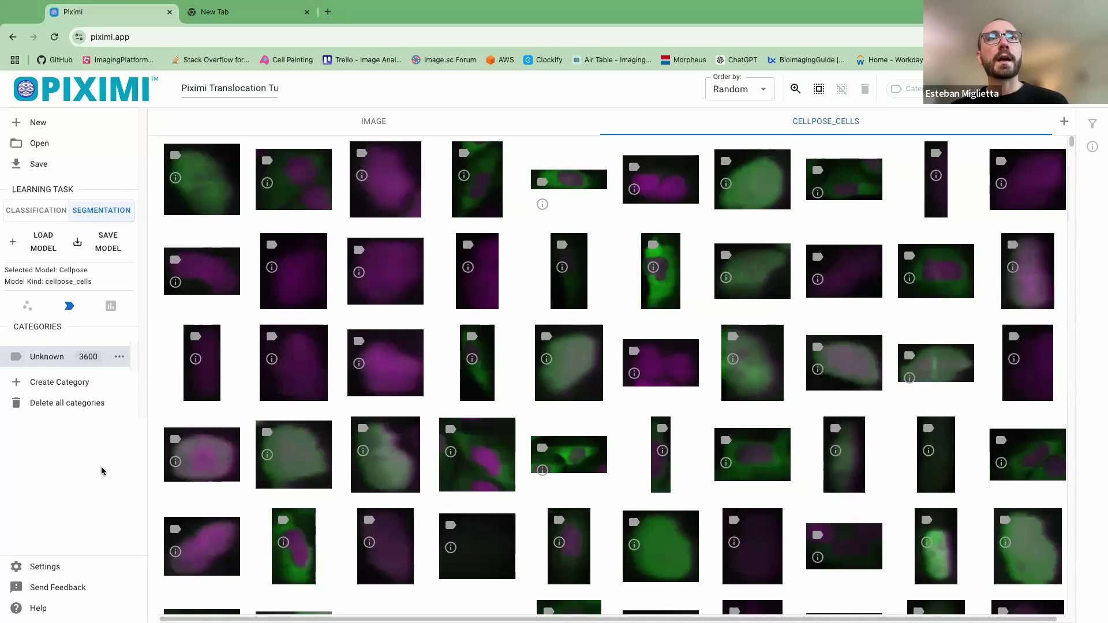
# - Create a red cell category named cytoGFP
pyautogui.click(48, 383)
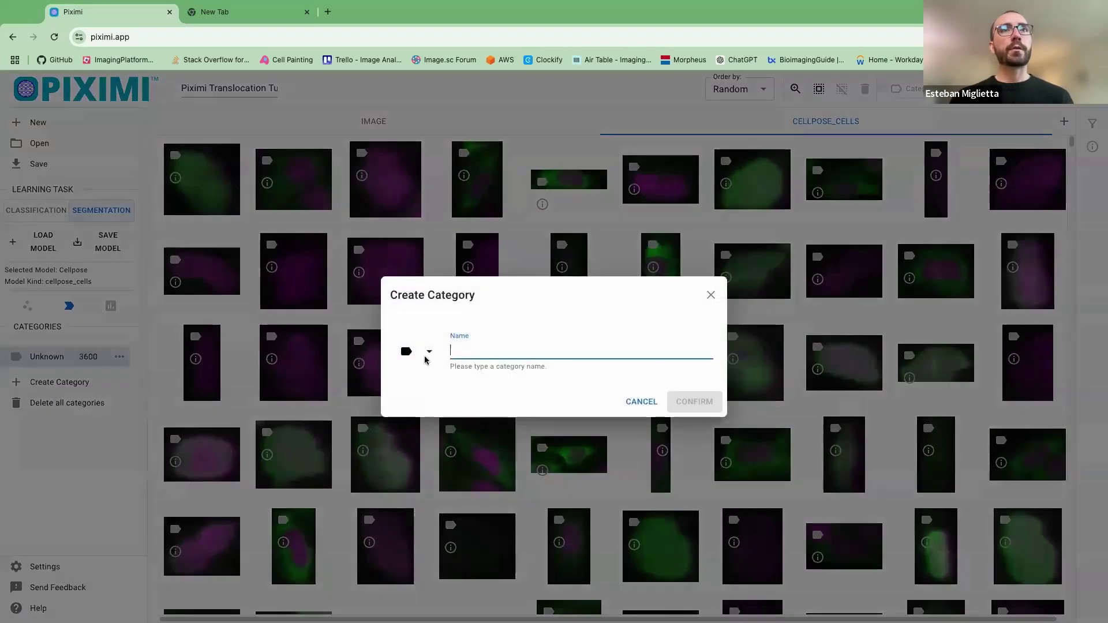
pyautogui.click(430, 352)
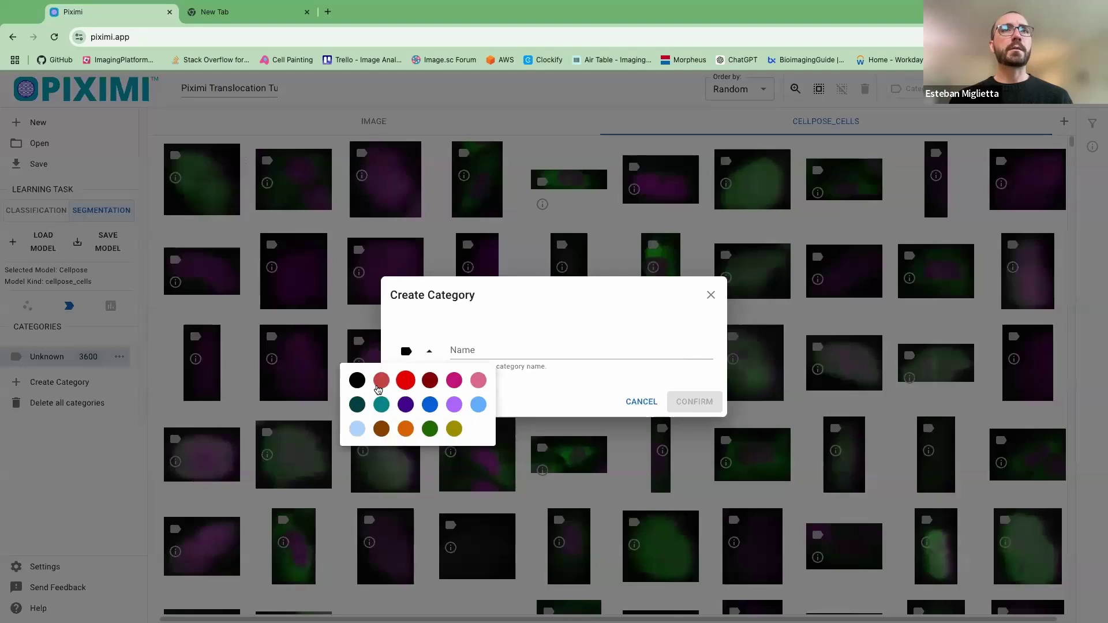
pyautogui.click(406, 381)
pyautogui.click(485, 350)
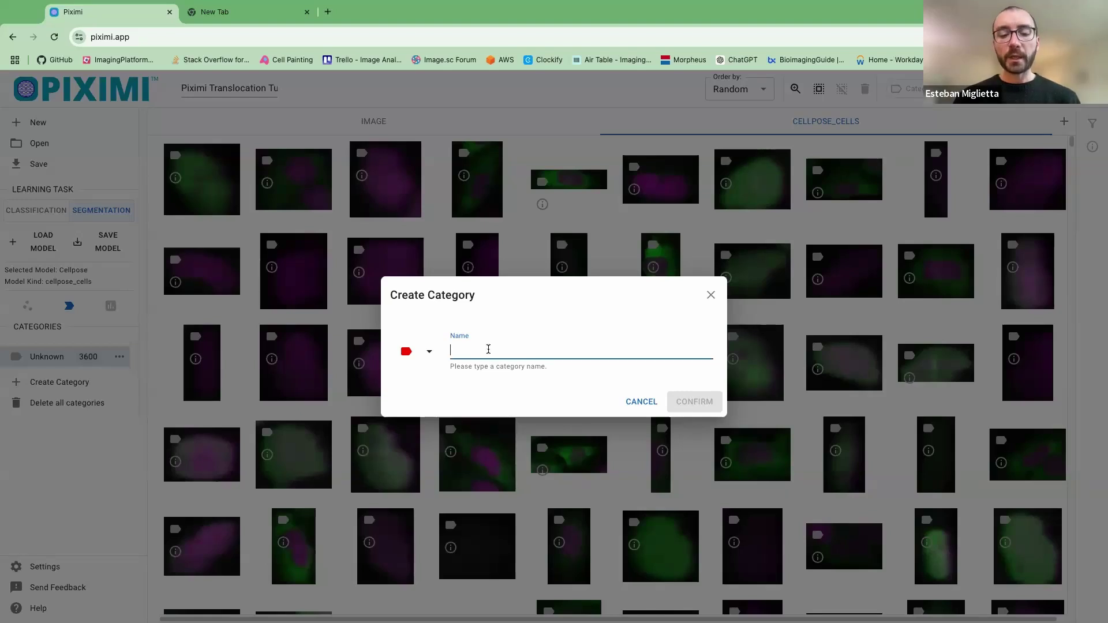
pyautogui.write('cytoGFP')
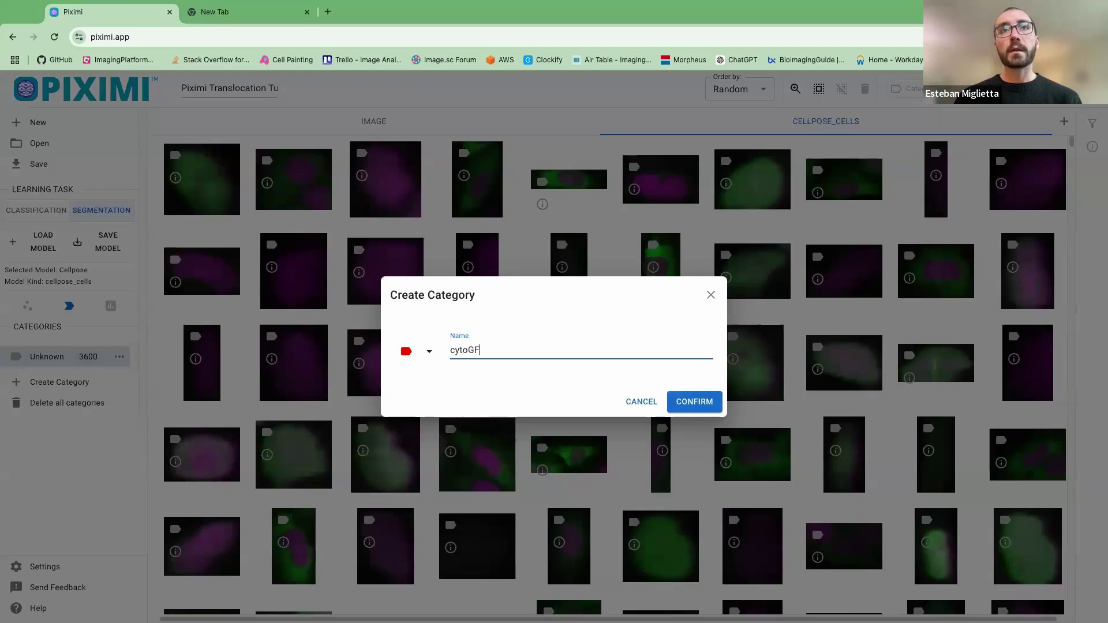
pyautogui.click(706, 403)
# - Create two more cell categories, nuclearGFP and noGFP, keeping their suggested colours
pyautogui.click(42, 404)
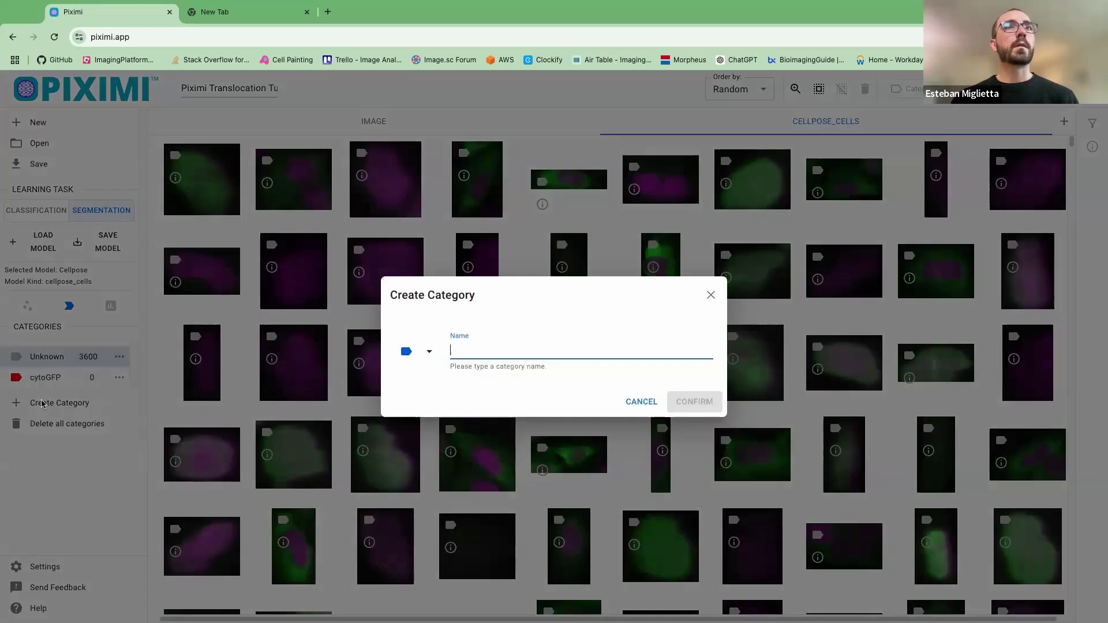
pyautogui.write('nucle')
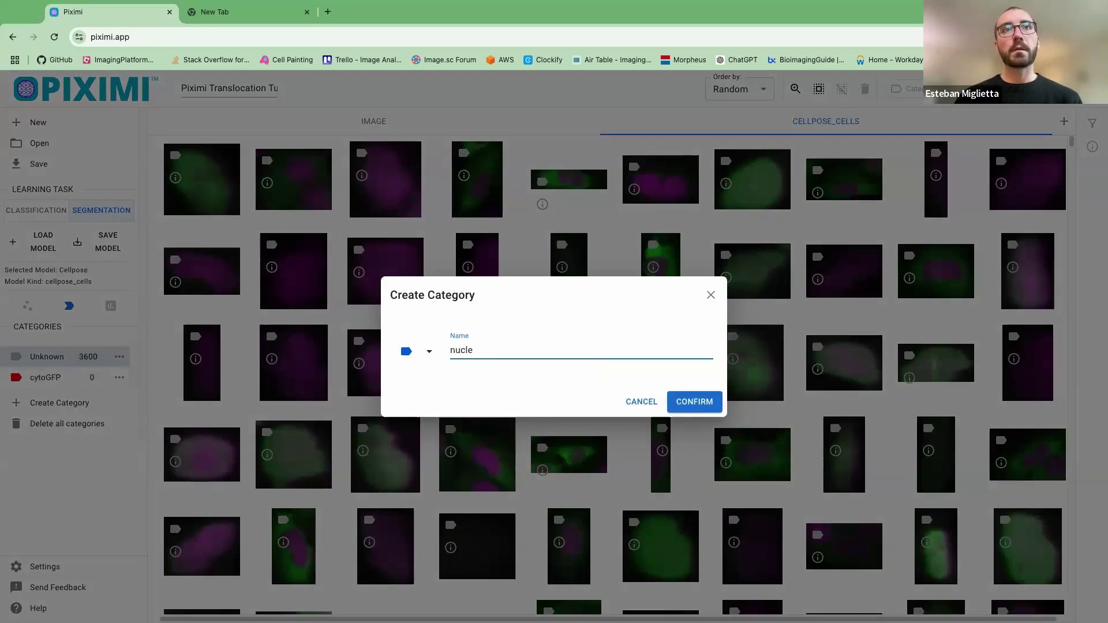
pyautogui.press('Return')
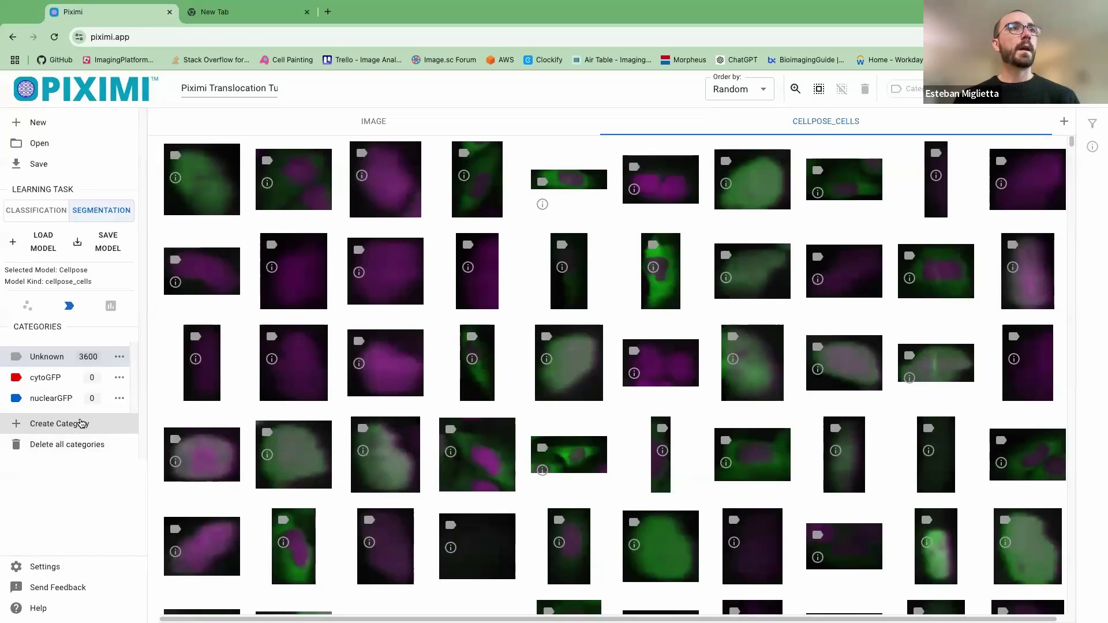
pyautogui.click(81, 424)
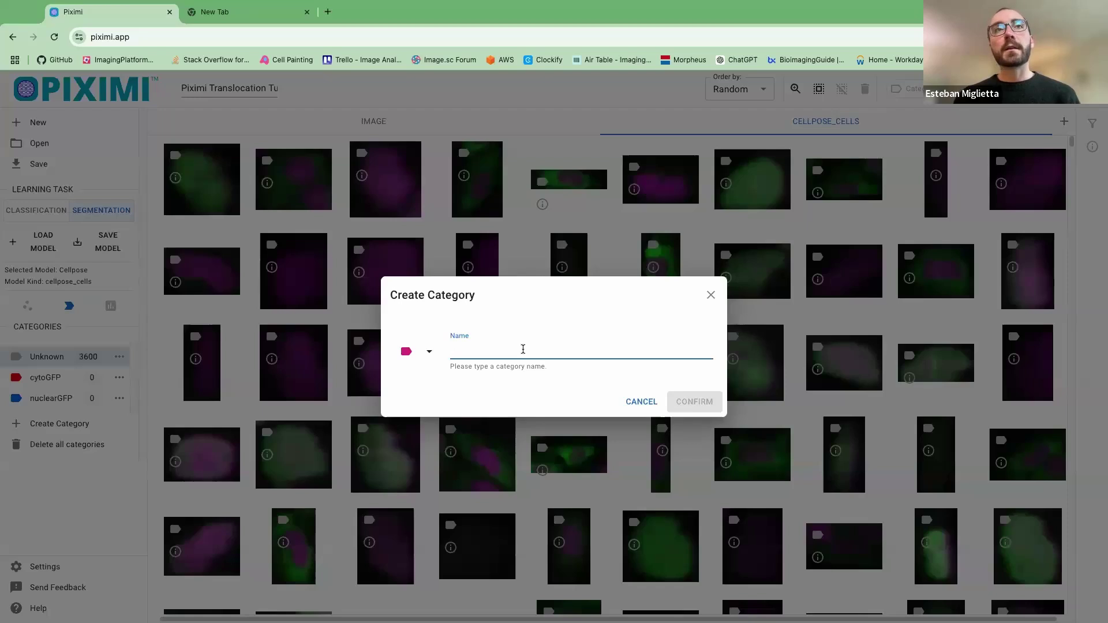
pyautogui.write('noGFP')
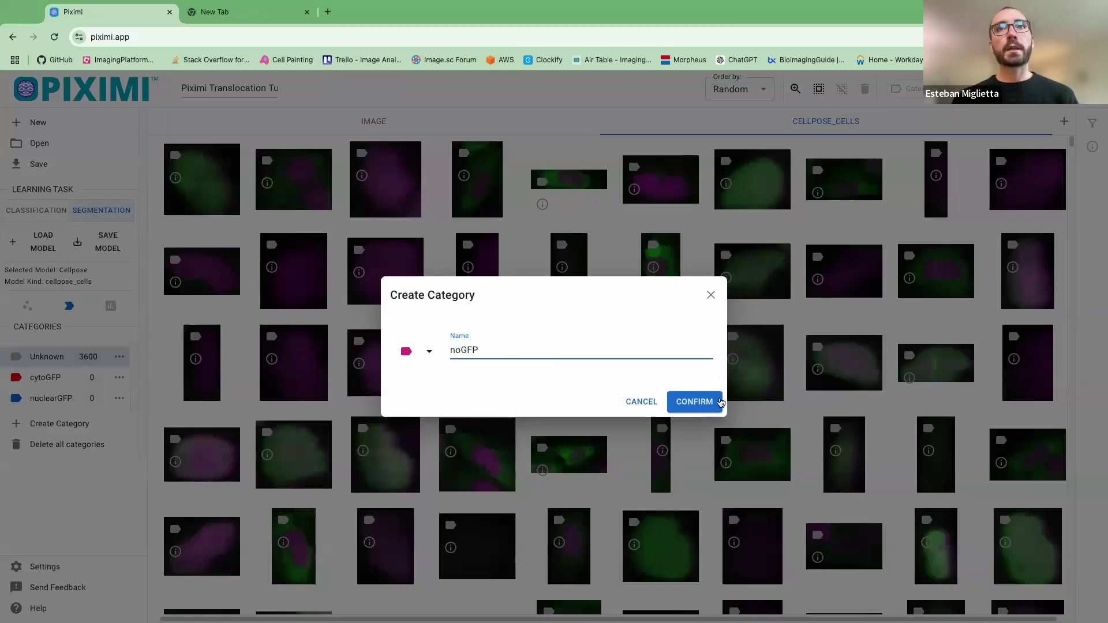
pyautogui.click(695, 404)
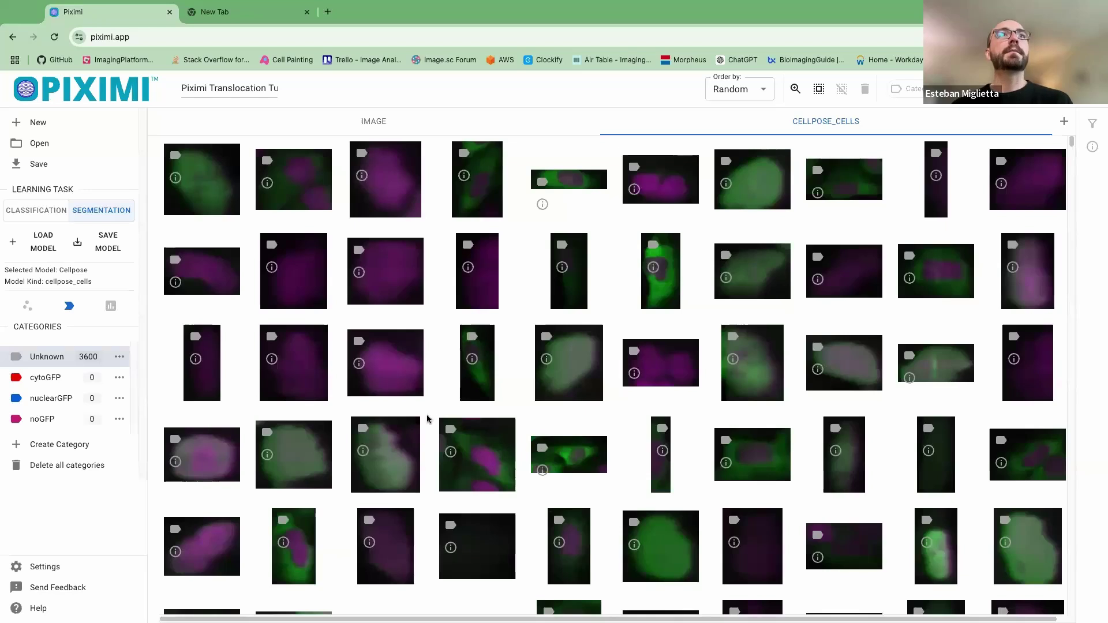
# - Select 20 cells across the grid that show magenta nuclei without green signal, categorize them as noGFP, and clear the selection
pyautogui.click(390, 190)
pyautogui.click(395, 283)
pyautogui.click(390, 382)
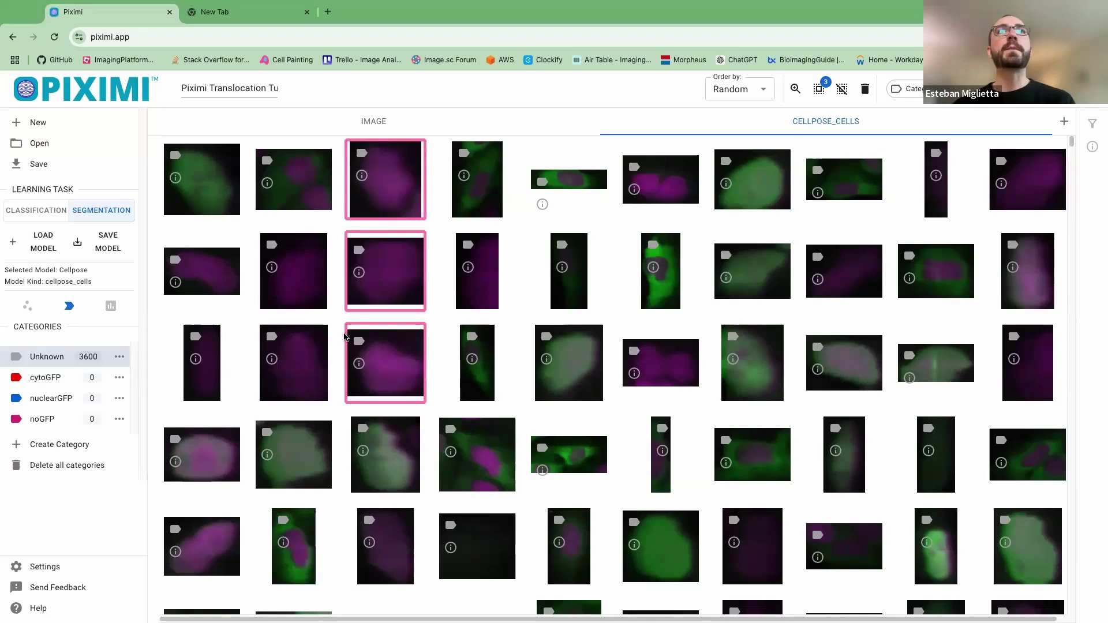
pyautogui.click(294, 278)
pyautogui.click(294, 363)
pyautogui.click(202, 278)
pyautogui.click(673, 183)
pyautogui.click(1049, 189)
pyautogui.scroll(-10, 786, 479)
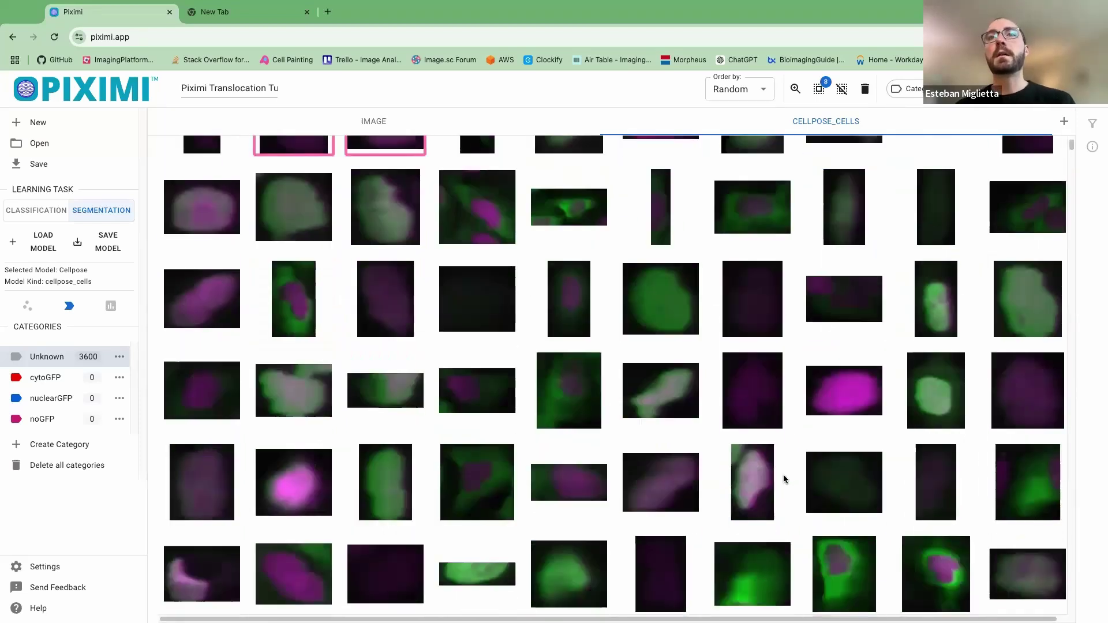
pyautogui.scroll(-3, 374, 412)
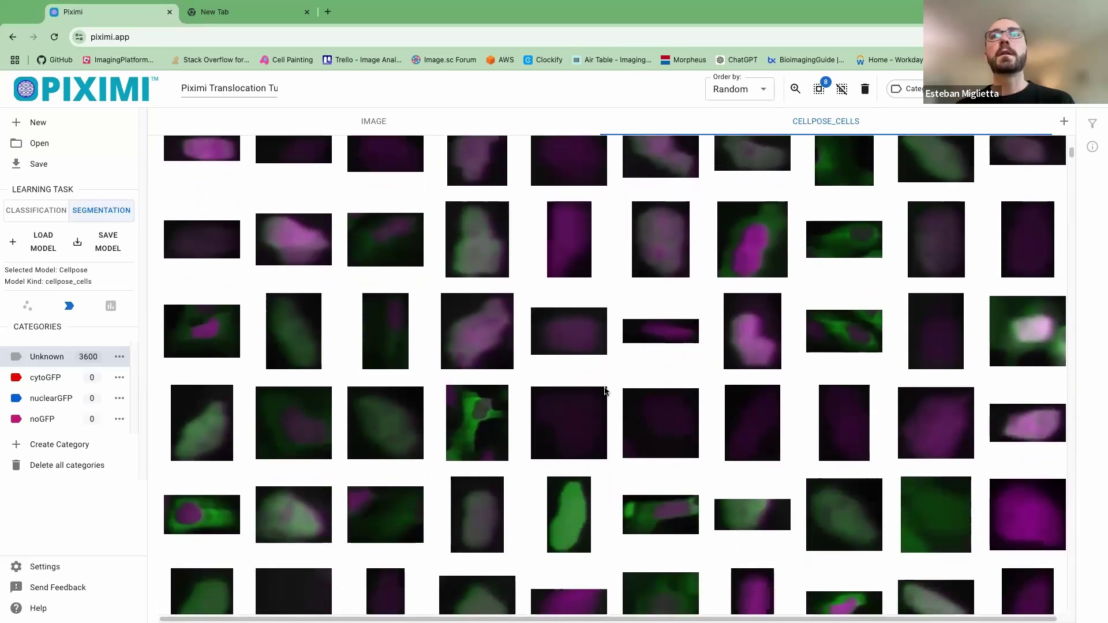
pyautogui.scroll(-1, 605, 391)
pyautogui.click(577, 393)
pyautogui.click(664, 392)
pyautogui.click(754, 392)
pyautogui.click(851, 393)
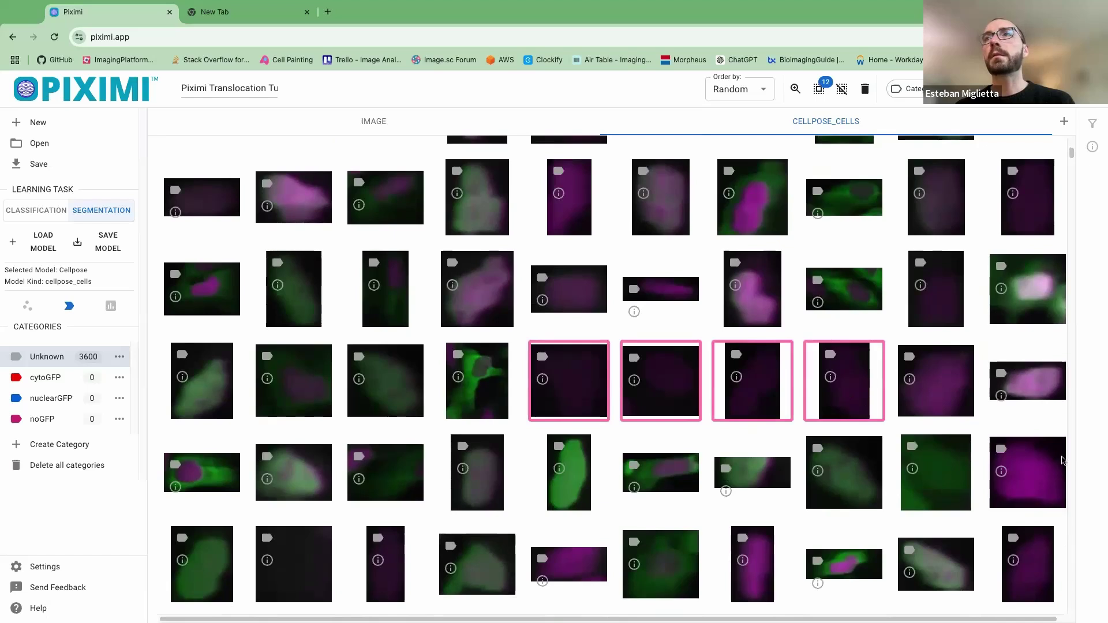
pyautogui.click(1027, 477)
pyautogui.click(1028, 563)
pyautogui.click(941, 387)
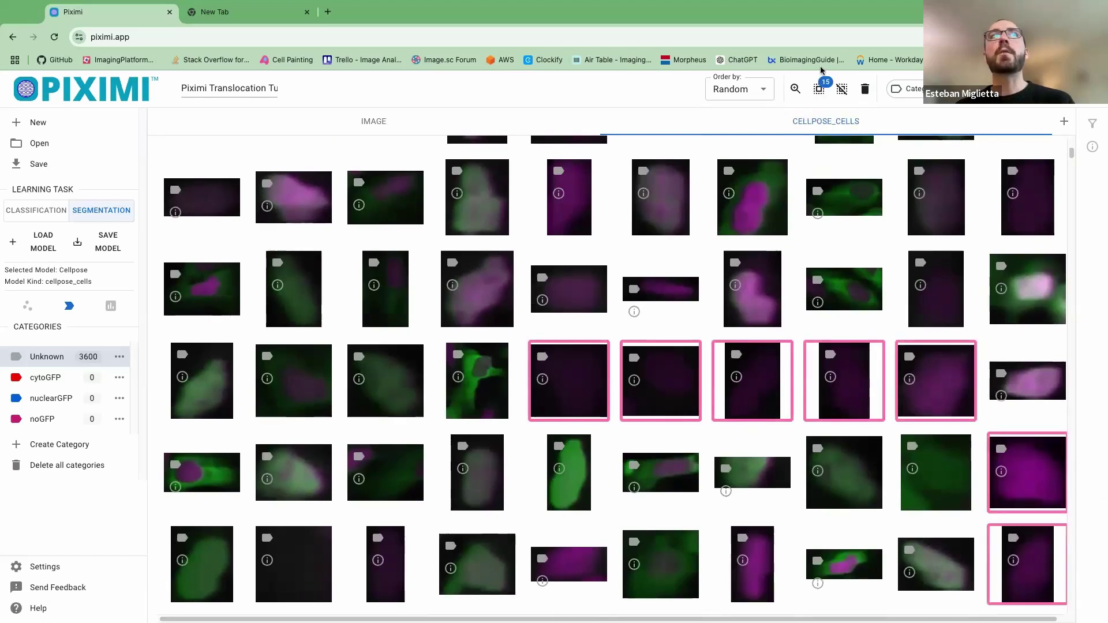
pyautogui.scroll(-15, 507, 306)
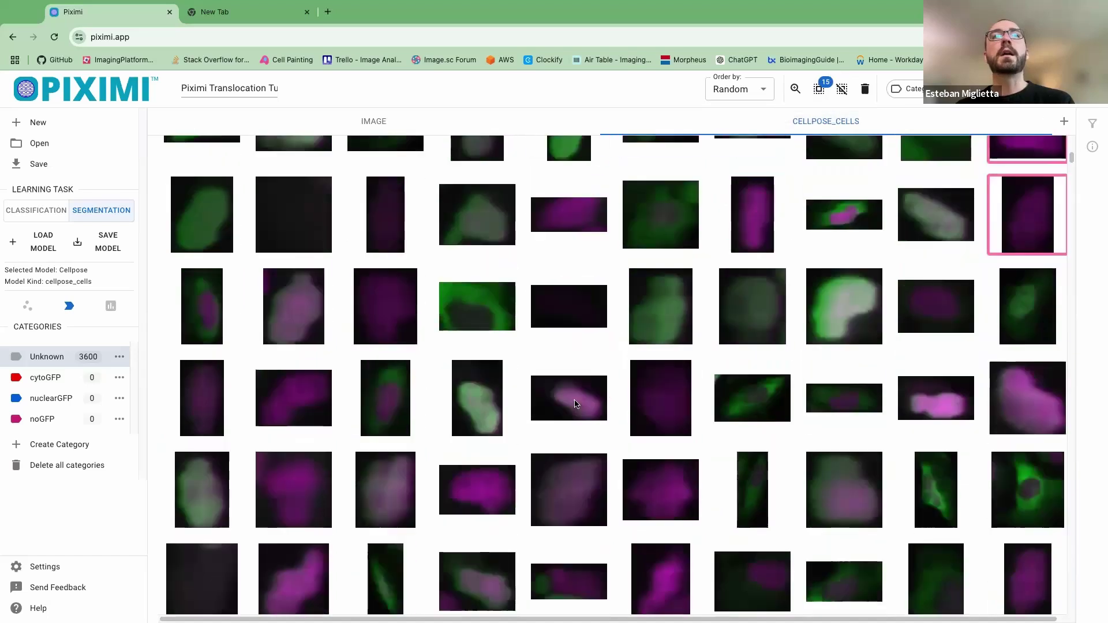
pyautogui.click(478, 277)
pyautogui.click(670, 404)
pyautogui.click(500, 560)
pyautogui.scroll(-5, 710, 390)
pyautogui.click(468, 379)
pyautogui.click(387, 291)
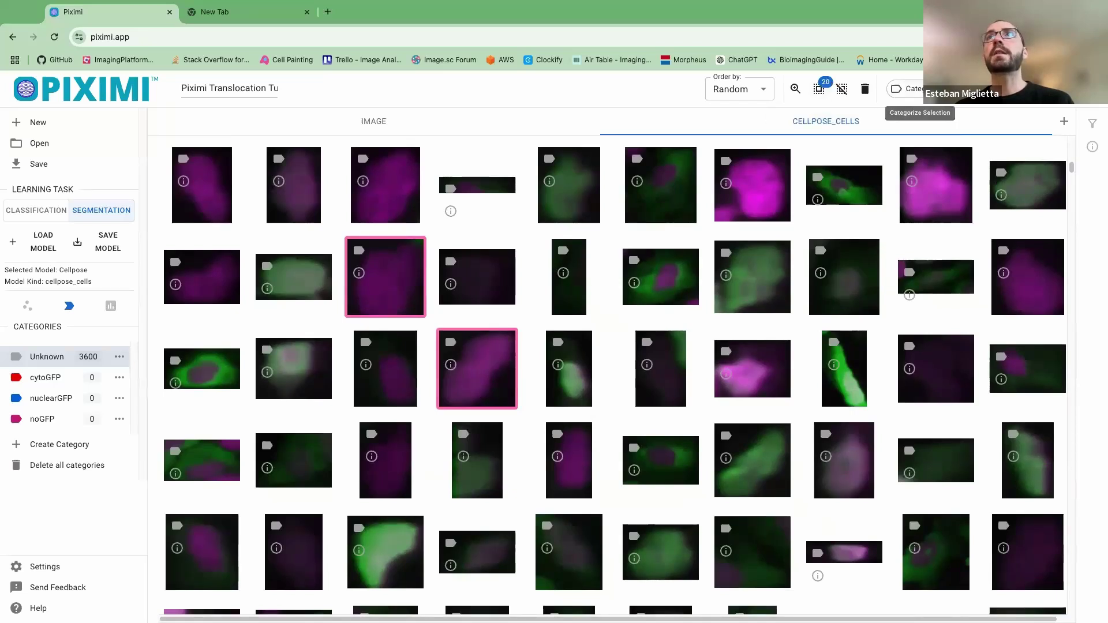
pyautogui.click(911, 89)
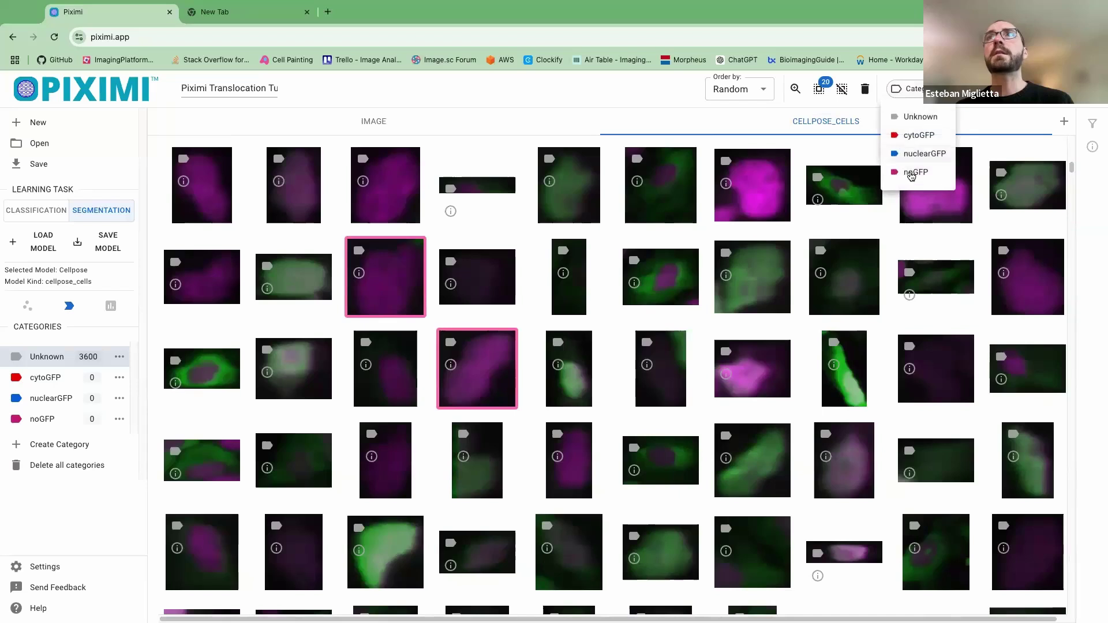
pyautogui.click(914, 175)
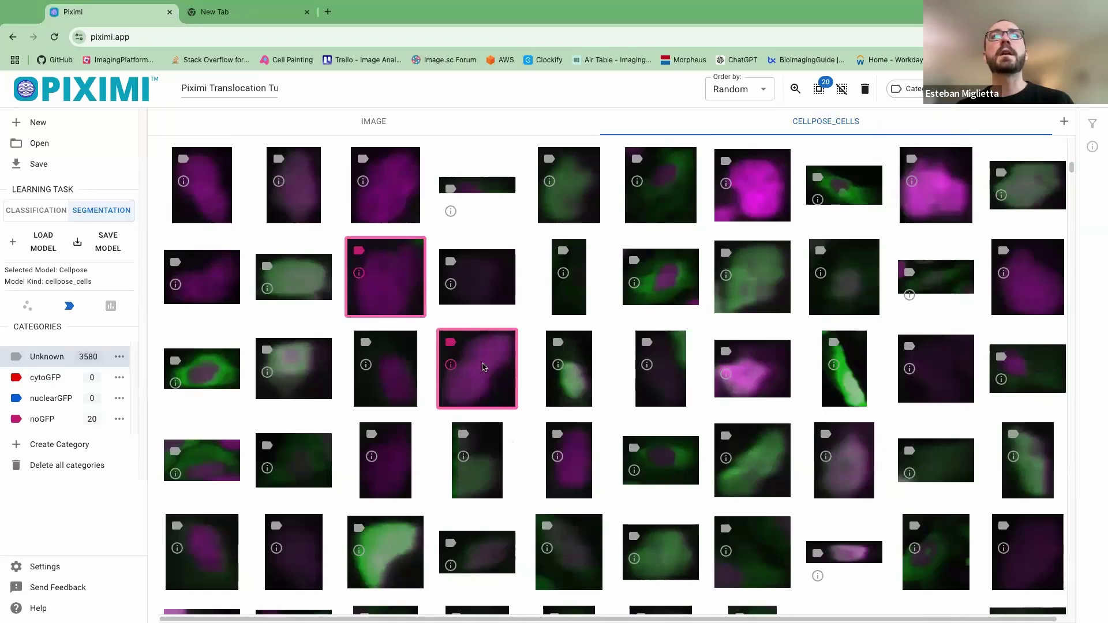
pyautogui.click(842, 89)
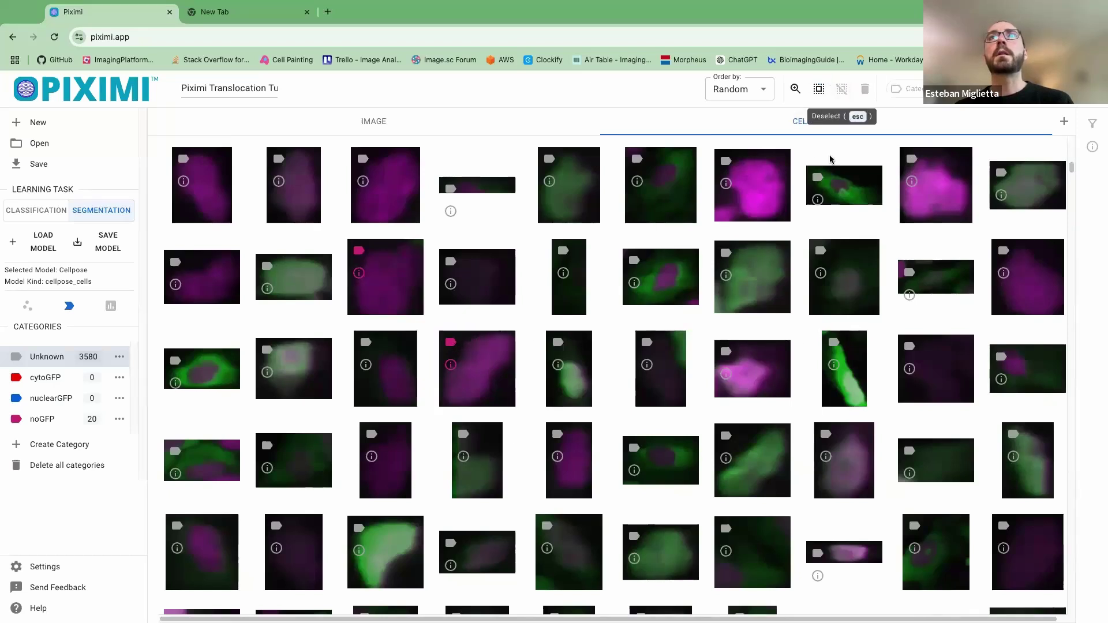
# - Select 20 cells across the grid with a green surround and a magenta or dark nucleus, categorize them as cytoGFP, and clear the selection
pyautogui.click(674, 245)
pyautogui.click(690, 202)
pyautogui.click(844, 192)
pyautogui.click(682, 465)
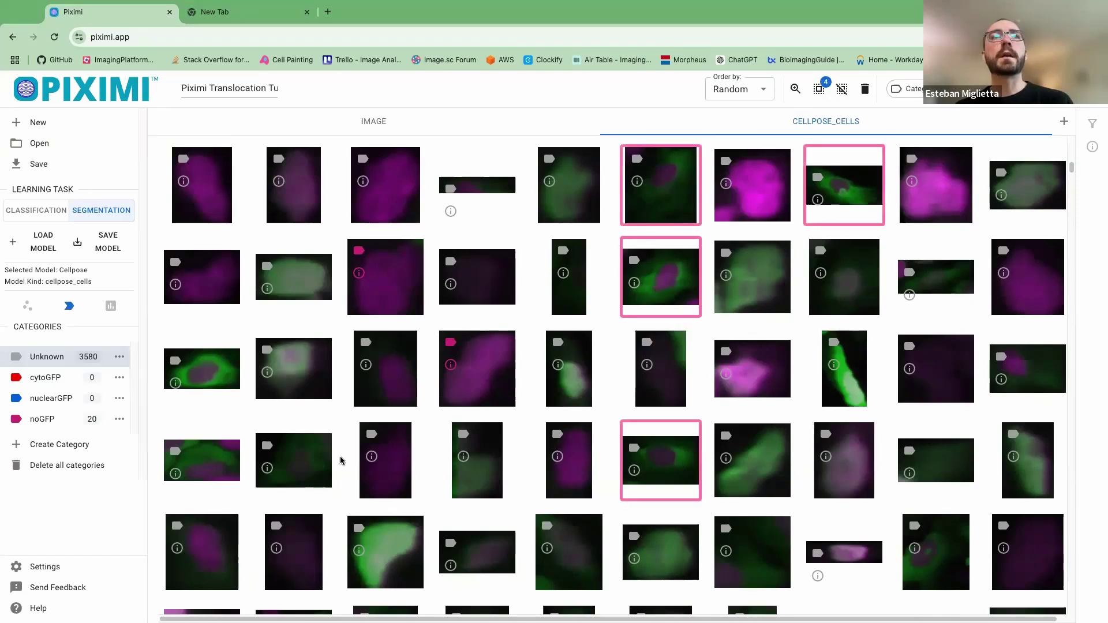
pyautogui.click(201, 379)
pyautogui.click(203, 478)
pyautogui.scroll(15, 308, 454)
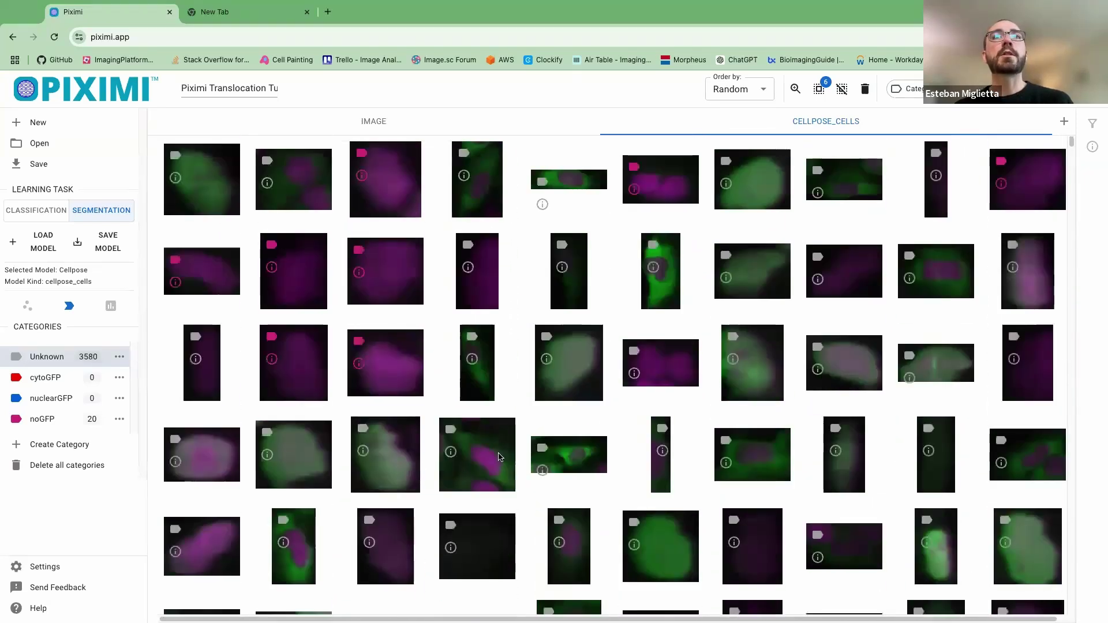
pyautogui.click(478, 467)
pyautogui.click(297, 555)
pyautogui.click(662, 284)
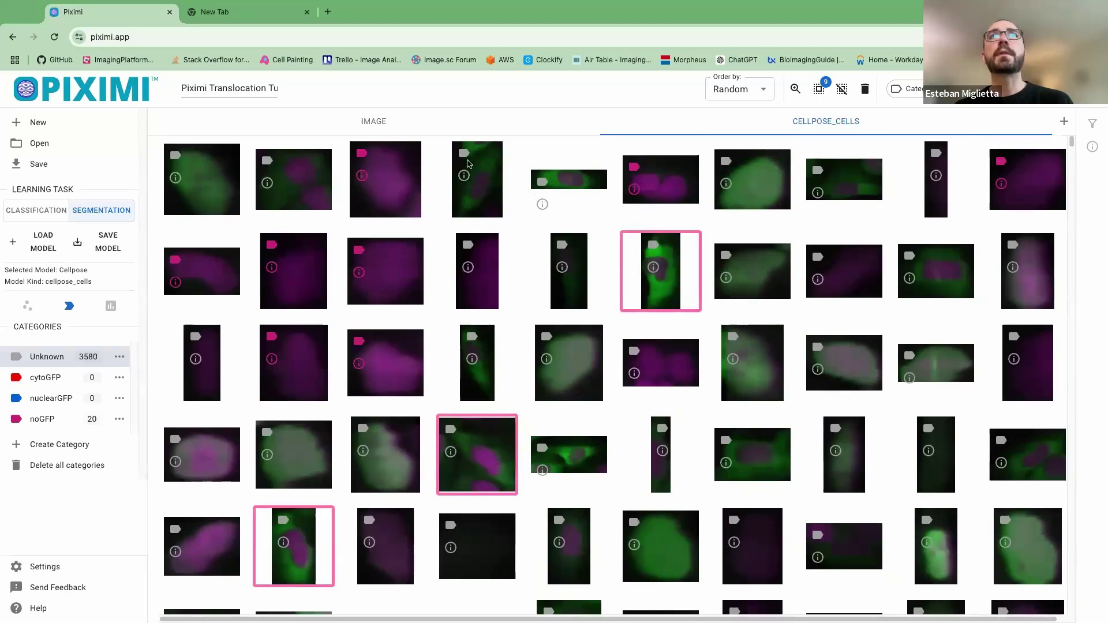
pyautogui.click(488, 178)
pyautogui.click(575, 181)
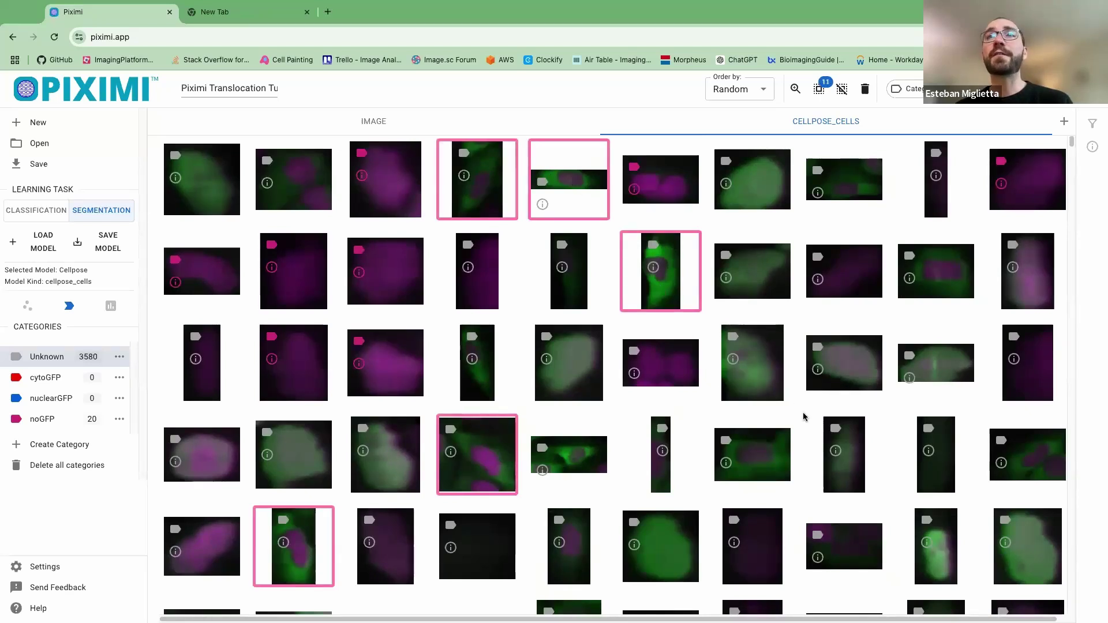
pyautogui.scroll(-2, 781, 456)
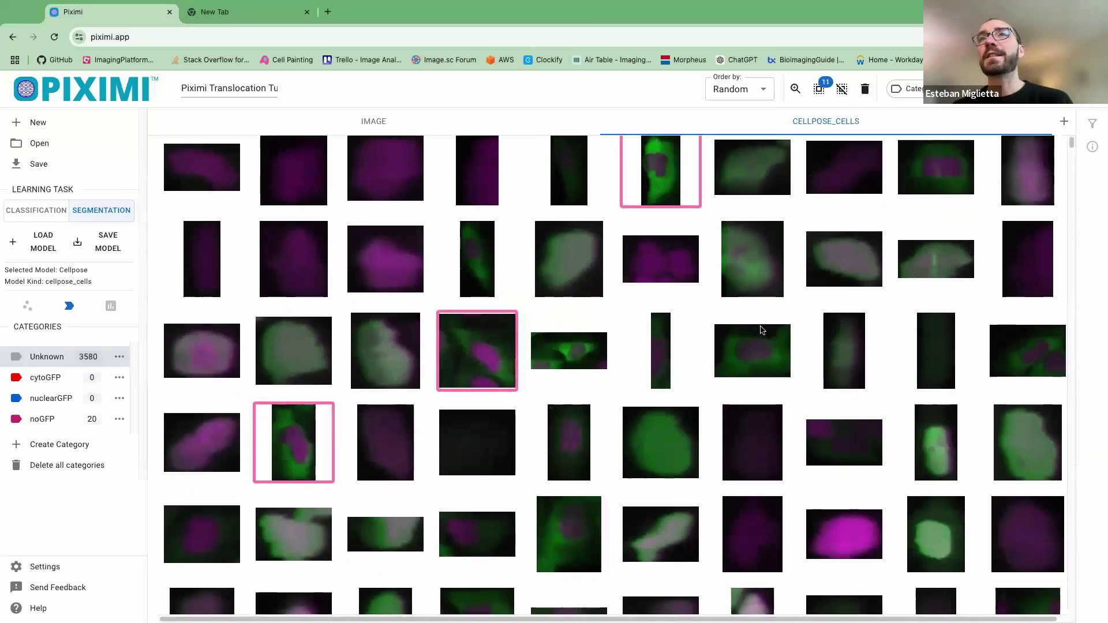
pyautogui.click(755, 352)
pyautogui.click(1055, 362)
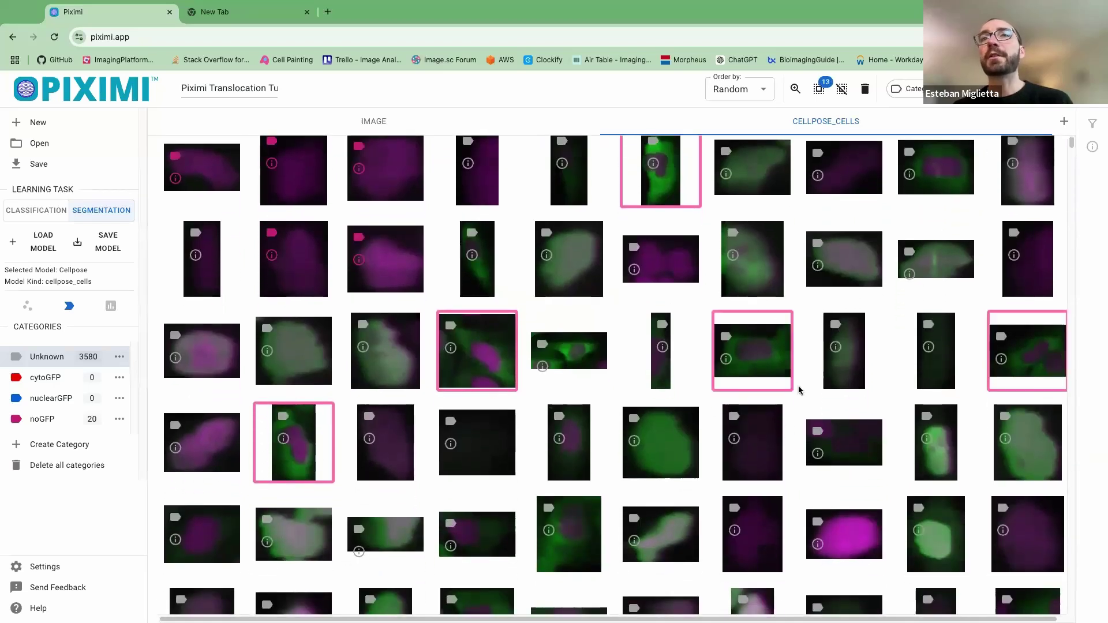
pyautogui.click(582, 356)
pyautogui.scroll(-10, 583, 367)
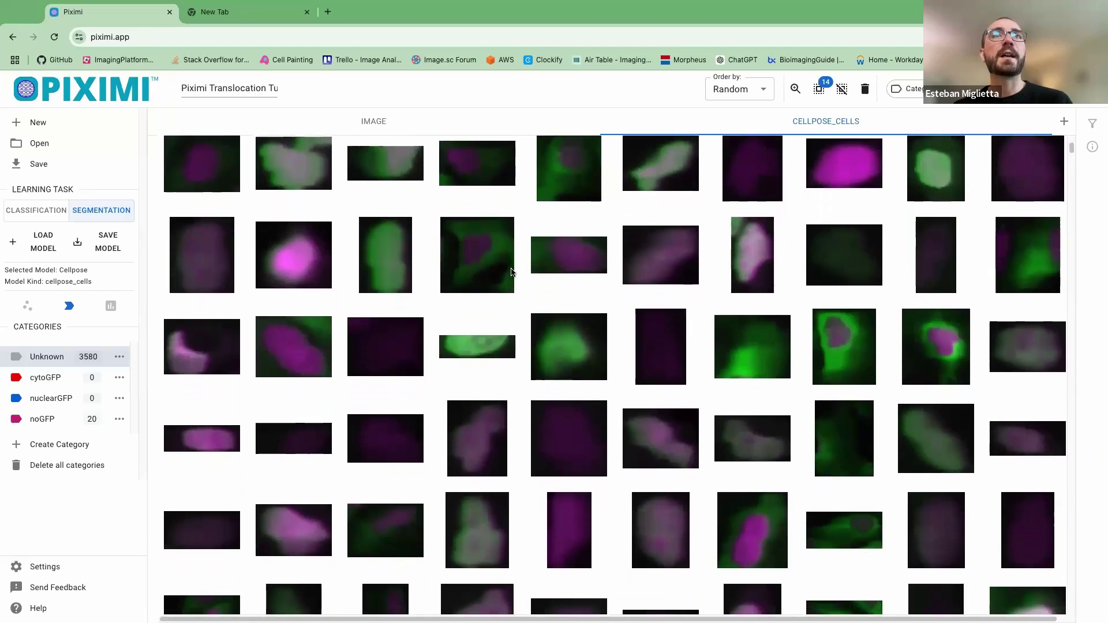
pyautogui.scroll(3, 502, 308)
pyautogui.click(512, 347)
pyautogui.click(202, 350)
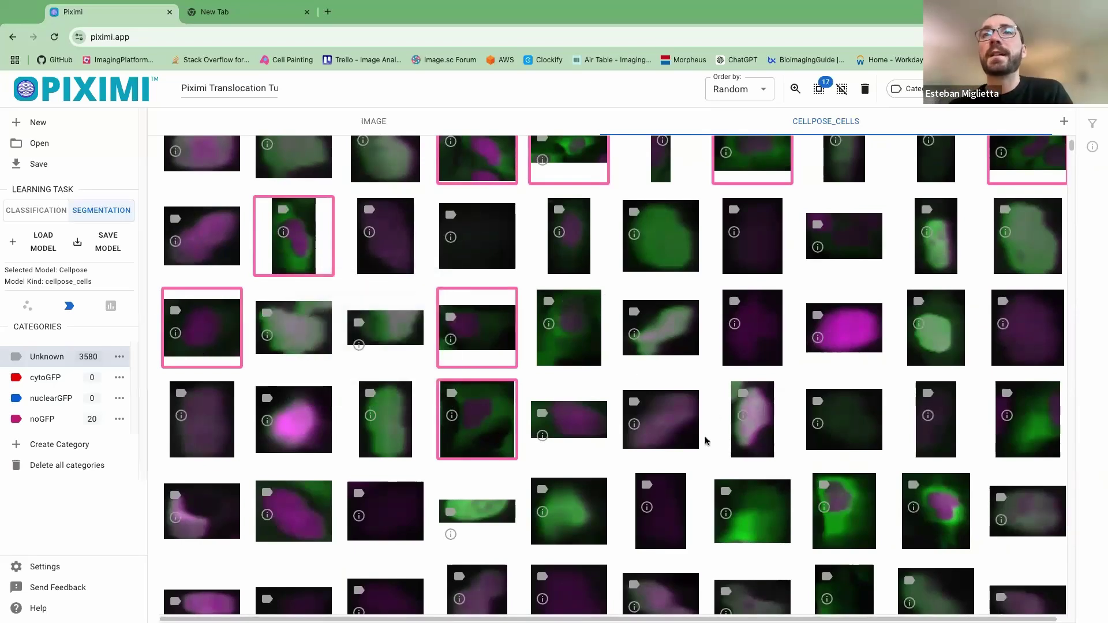
pyautogui.scroll(-5, 706, 441)
pyautogui.scroll(-3, 705, 441)
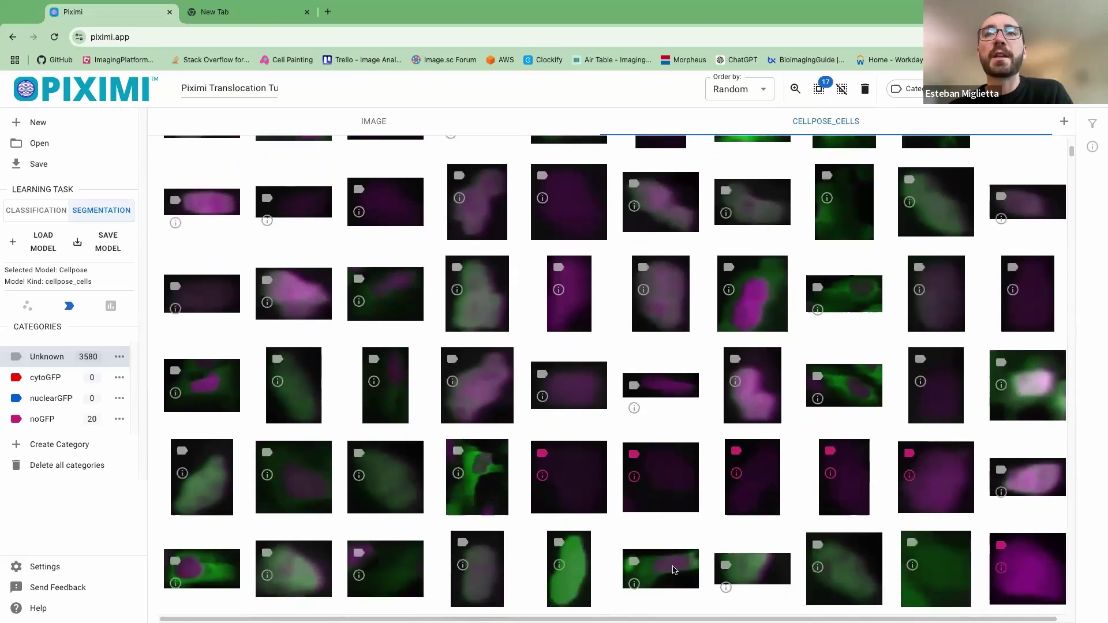
pyautogui.click(646, 571)
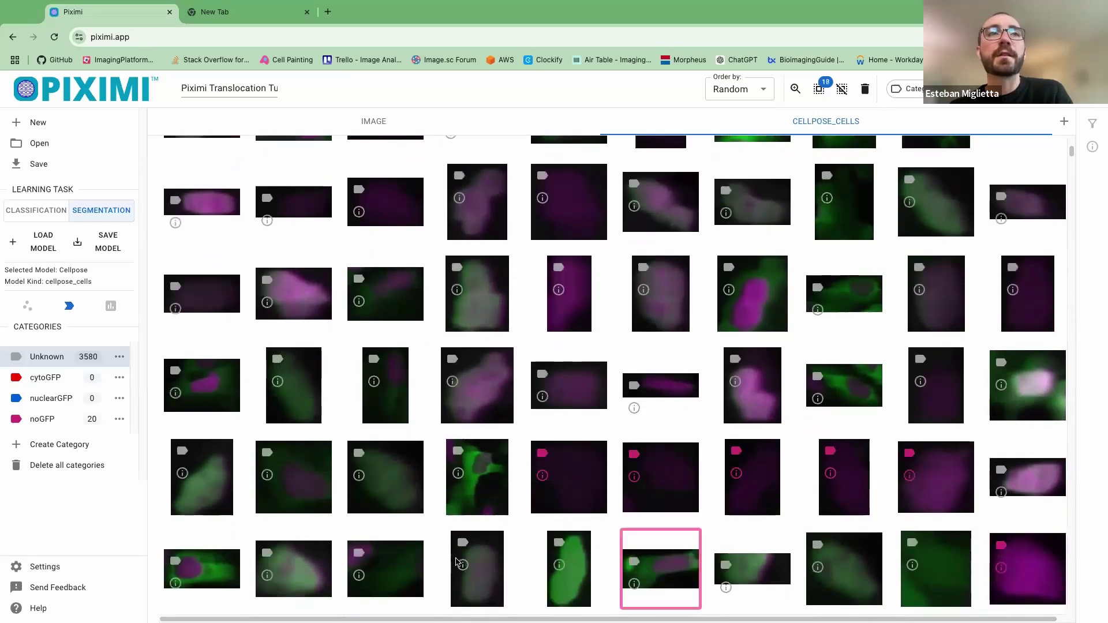
pyautogui.click(305, 494)
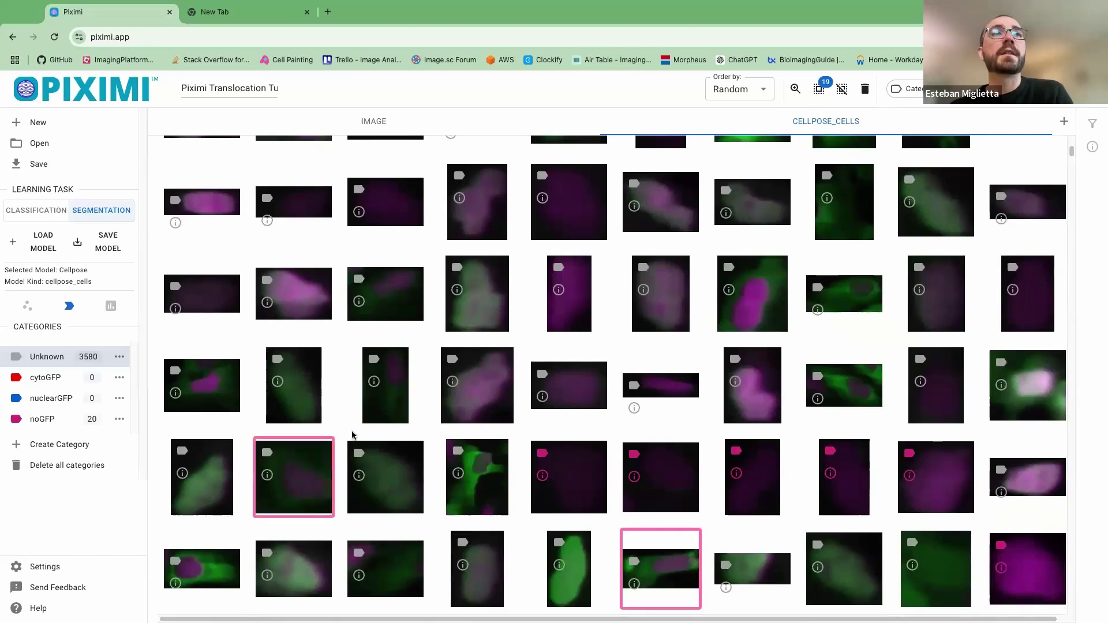
pyautogui.click(189, 405)
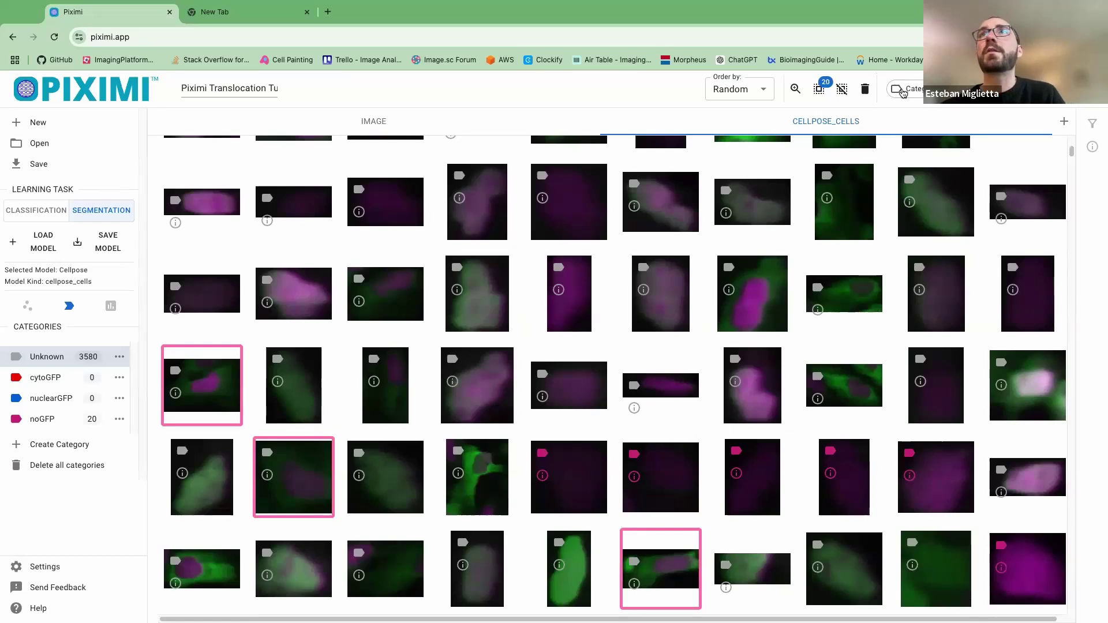
pyautogui.click(909, 88)
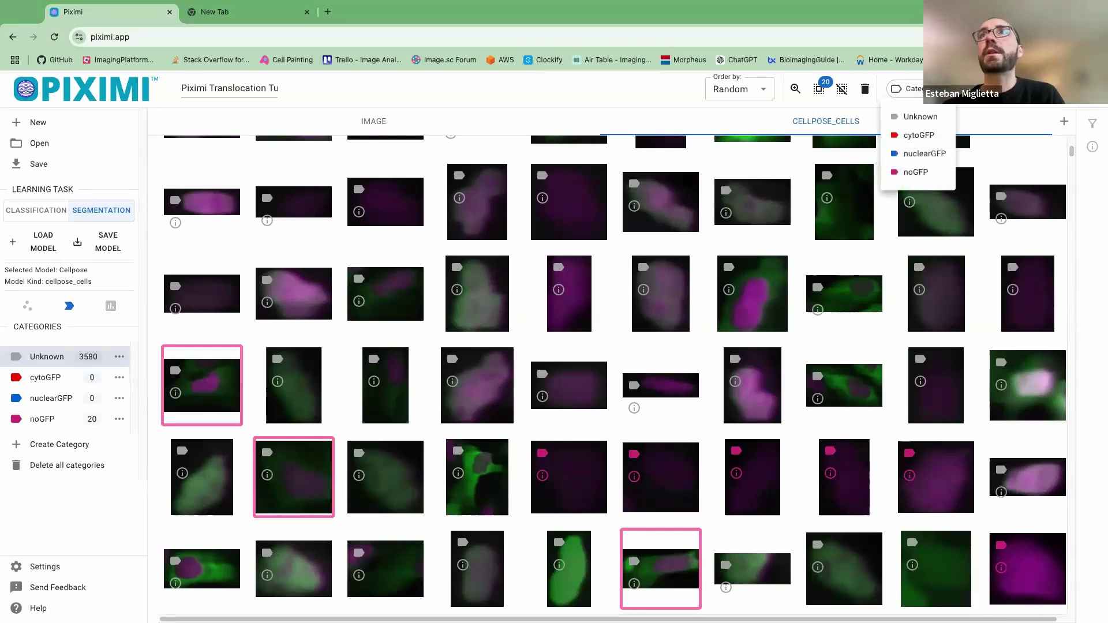
pyautogui.click(921, 136)
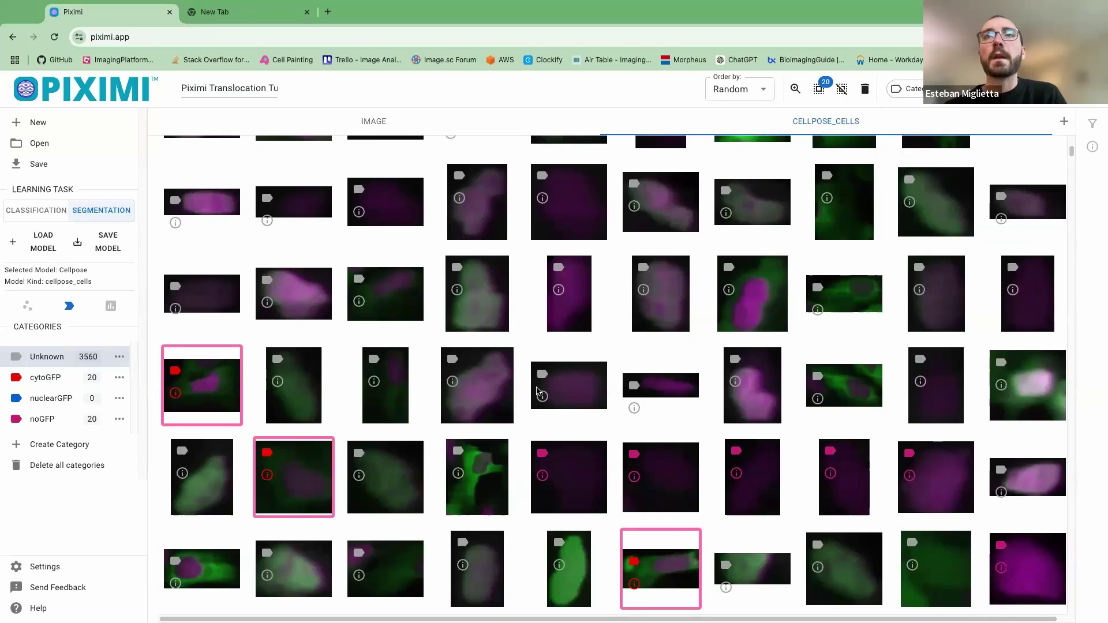
pyautogui.click(842, 90)
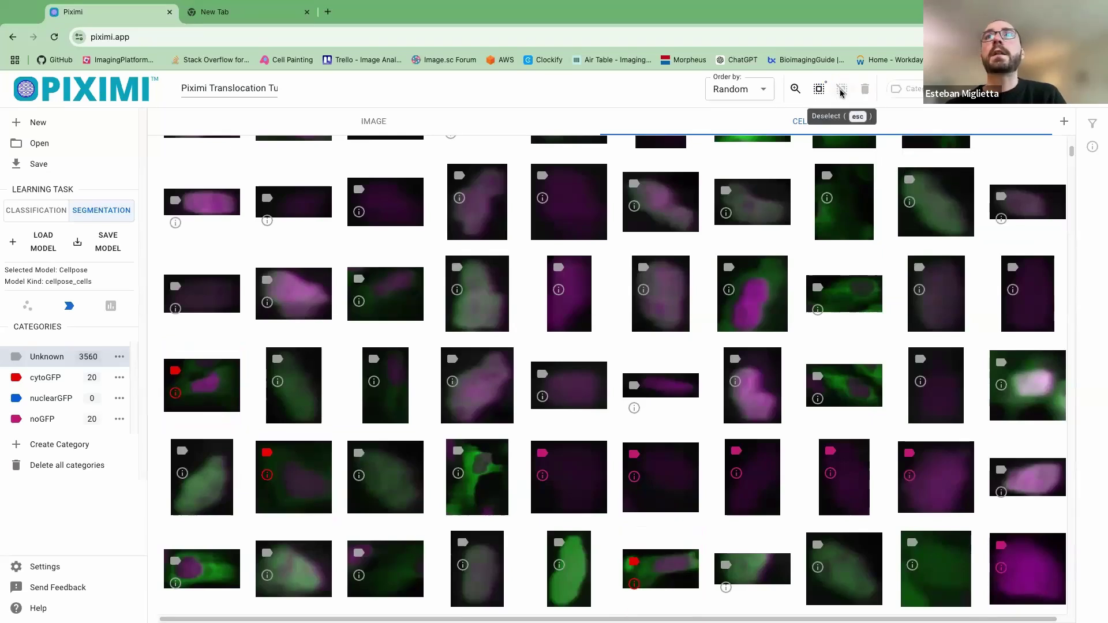
# - Select 20 cells across the grid whose nuclei show green signal or green-magenta overlap, categorize them as nuclearGFP, and clear the selection
pyautogui.scroll(-3, 657, 460)
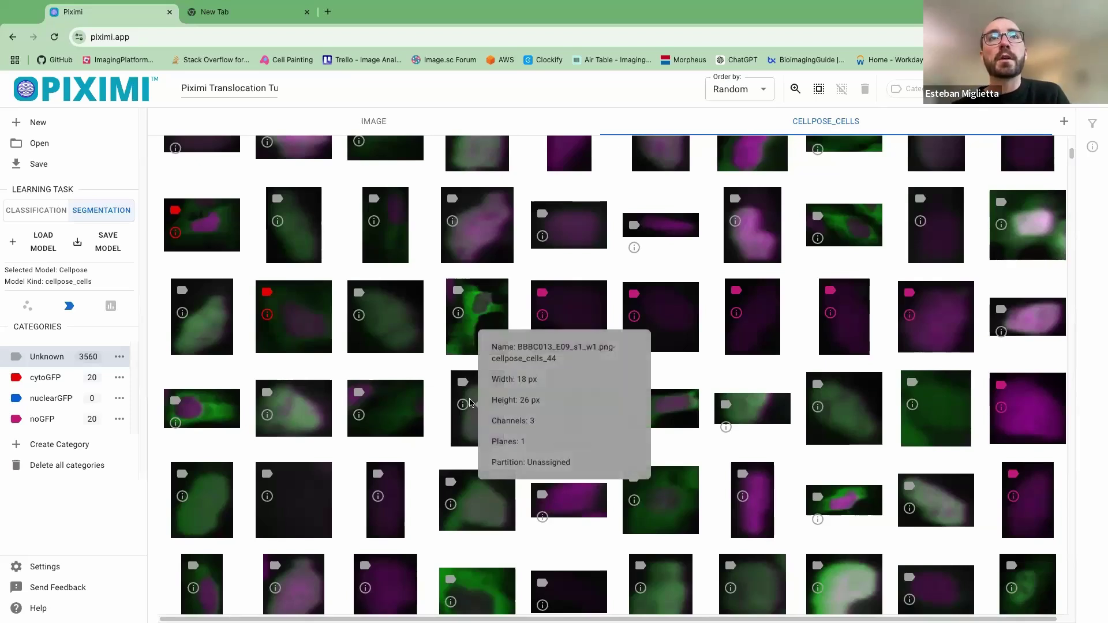
pyautogui.click(476, 432)
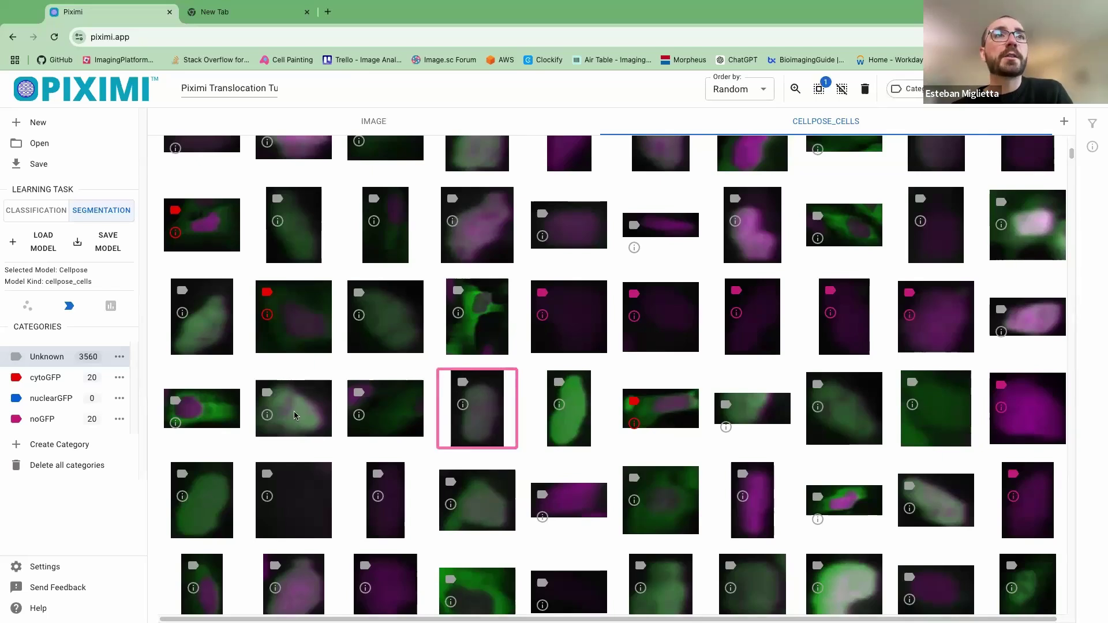
pyautogui.click(299, 414)
pyautogui.click(220, 507)
pyautogui.click(211, 335)
pyautogui.click(486, 511)
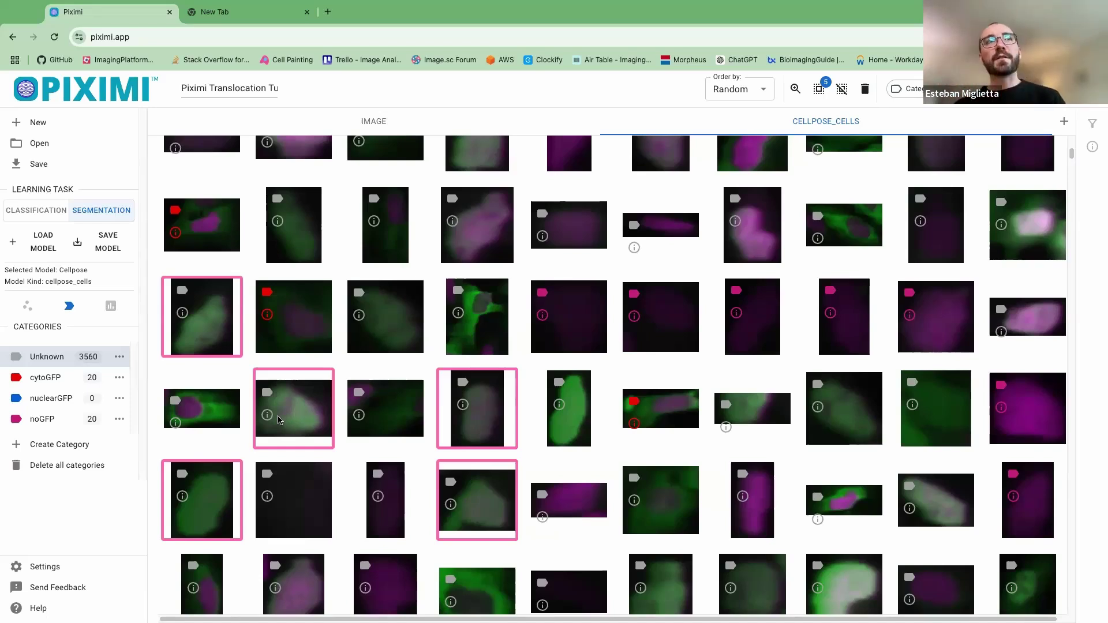
pyautogui.click(762, 242)
pyautogui.scroll(5, 1037, 538)
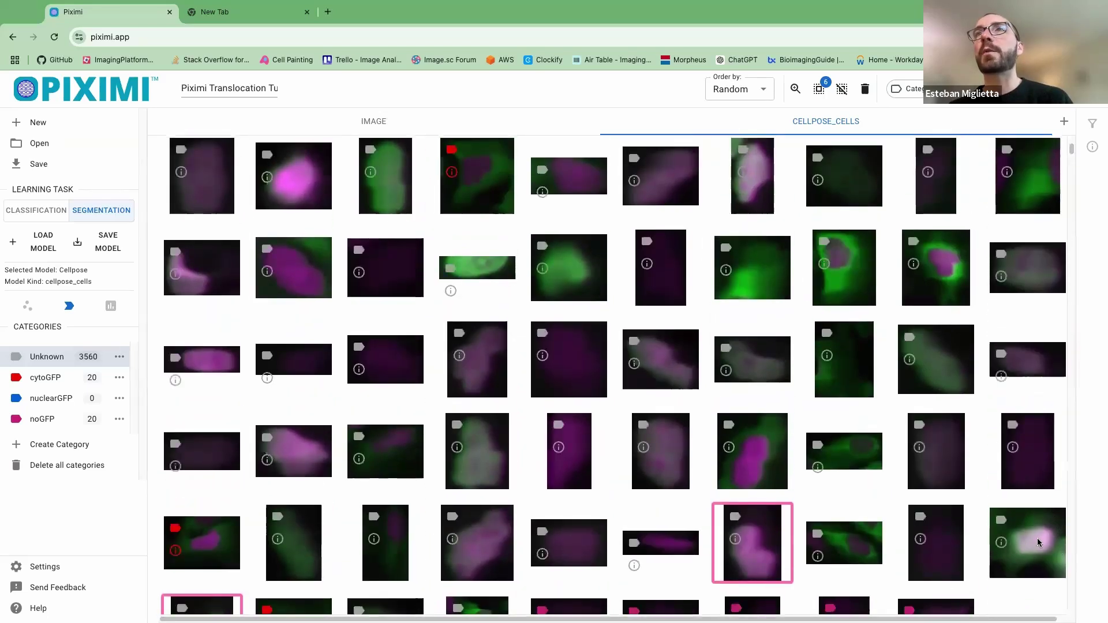
pyautogui.click(1037, 538)
pyautogui.scroll(2, 762, 281)
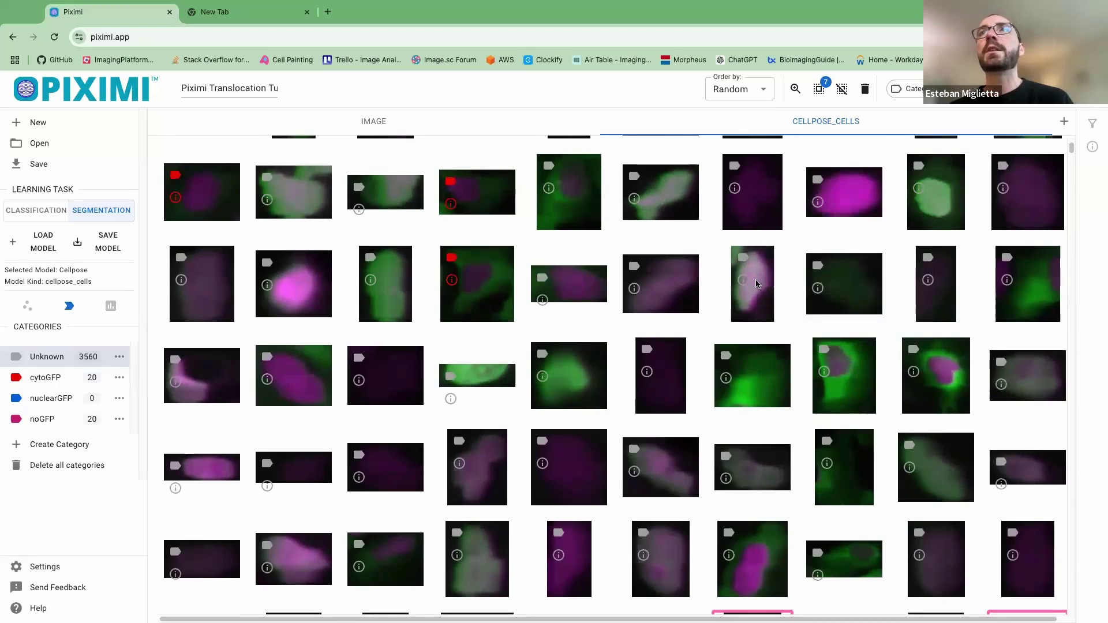
pyautogui.click(772, 288)
pyautogui.click(945, 213)
pyautogui.scroll(4, 371, 338)
pyautogui.click(310, 445)
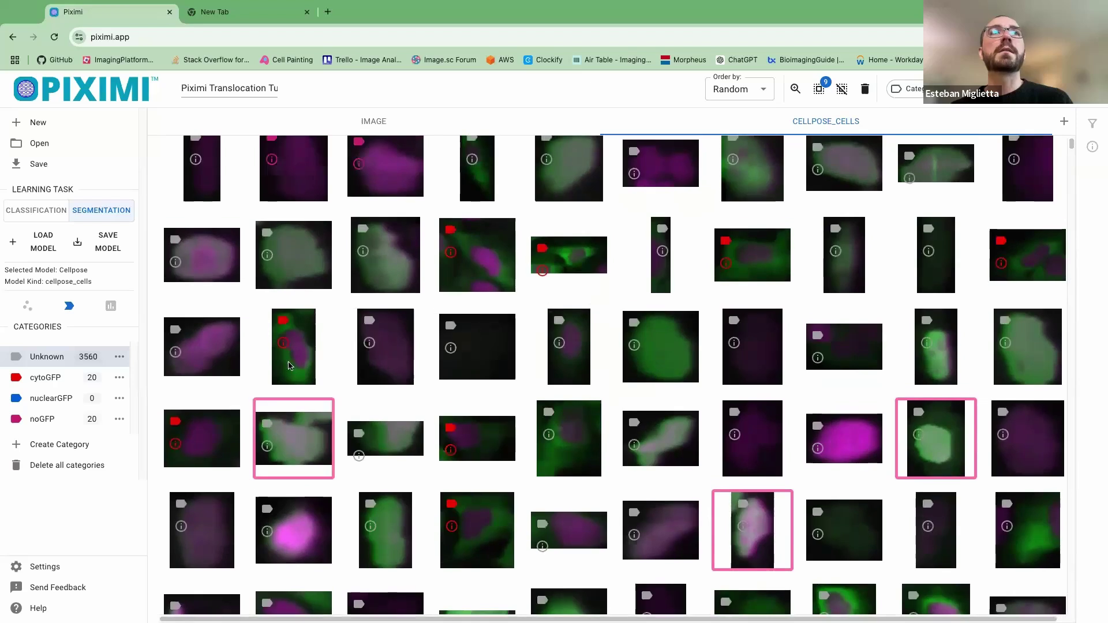
pyautogui.click(195, 250)
pyautogui.click(389, 278)
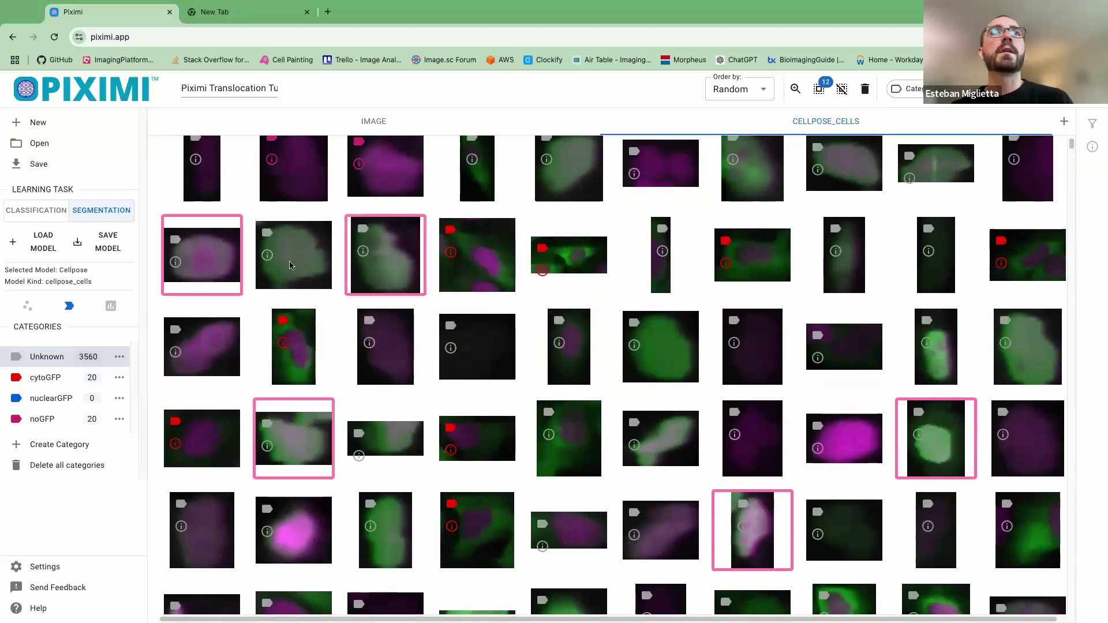
pyautogui.click(283, 265)
pyautogui.scroll(3, 430, 375)
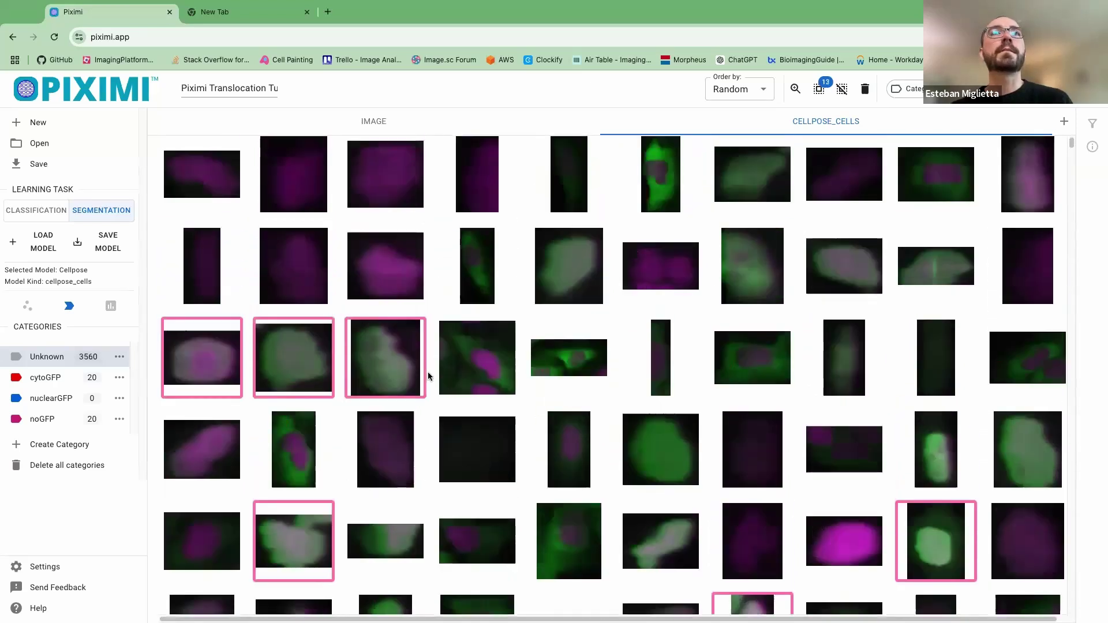
pyautogui.click(1039, 286)
pyautogui.click(848, 375)
pyautogui.click(777, 375)
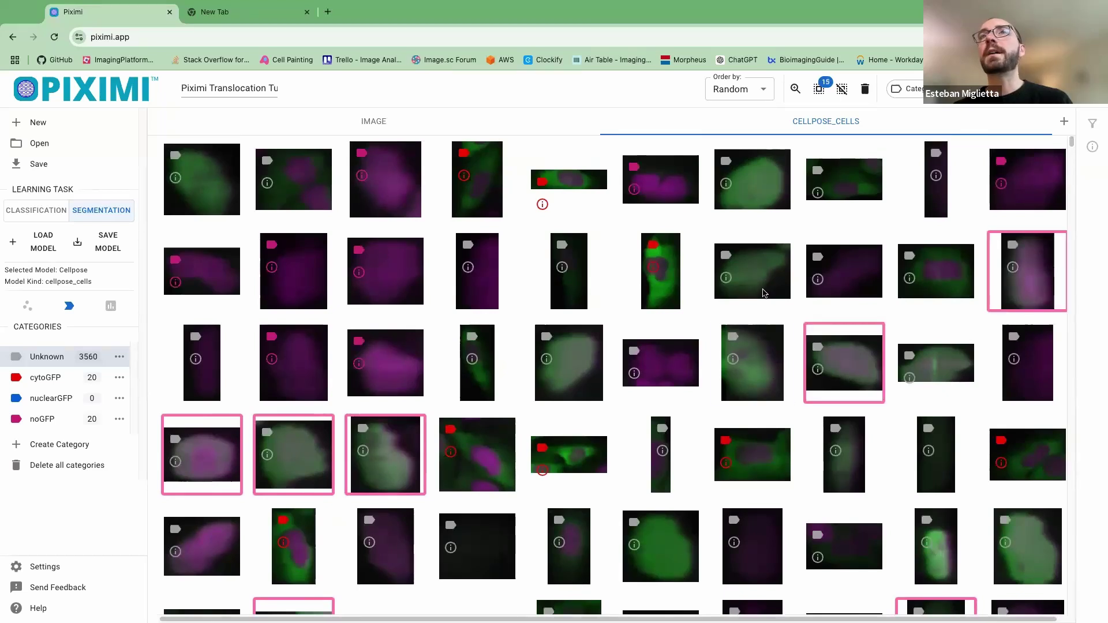
pyautogui.click(762, 426)
pyautogui.scroll(-15, 762, 426)
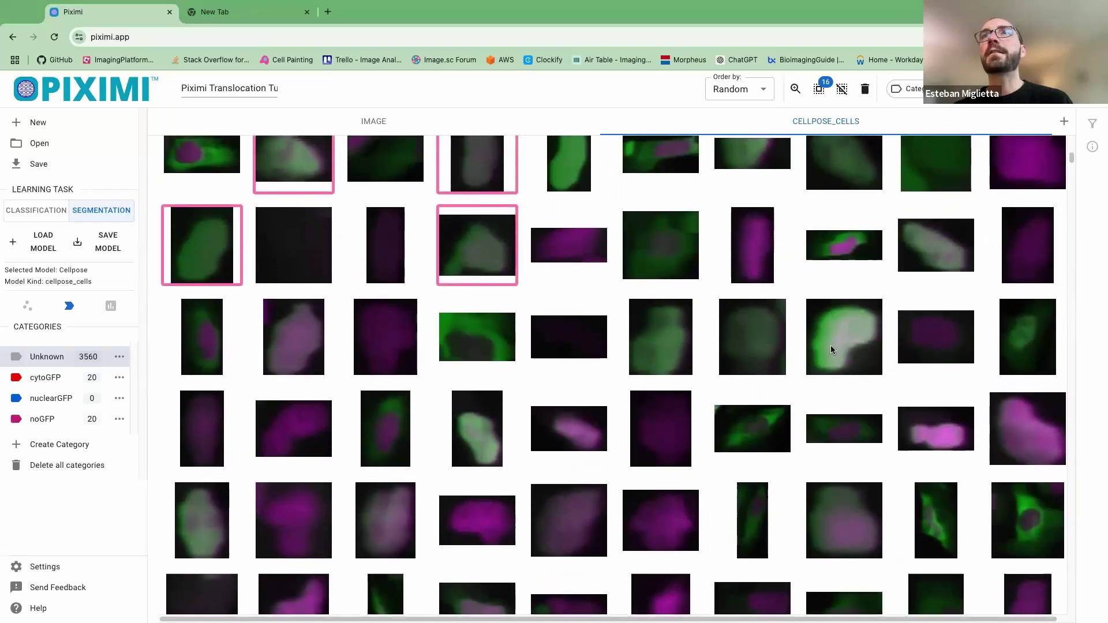
pyautogui.click(719, 362)
pyautogui.click(939, 253)
pyautogui.scroll(-3, 470, 243)
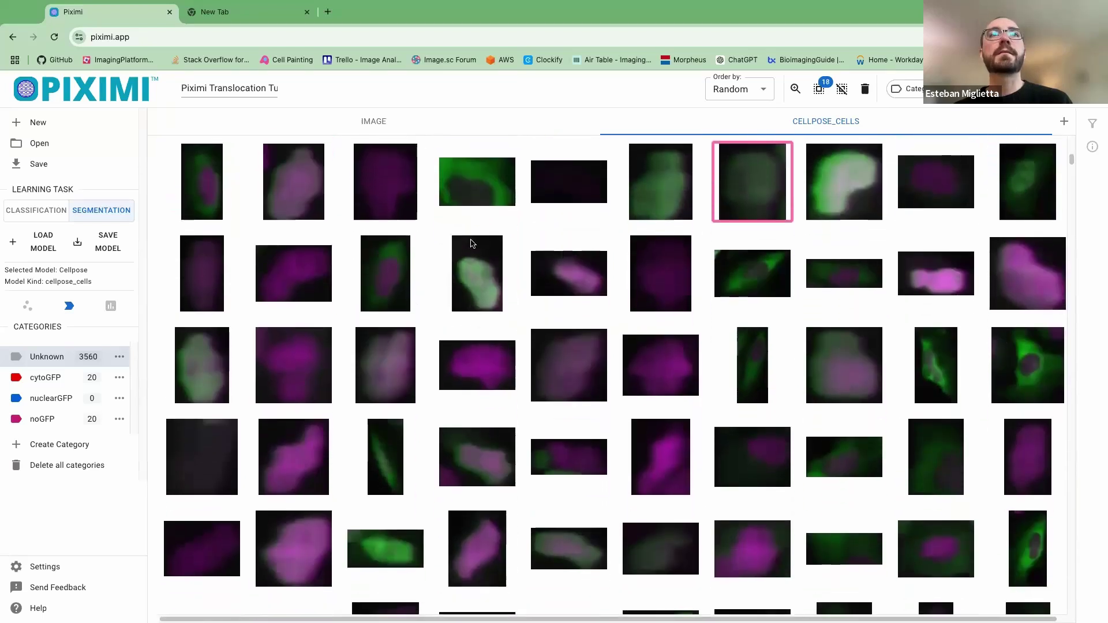
pyautogui.click(470, 254)
pyautogui.click(385, 367)
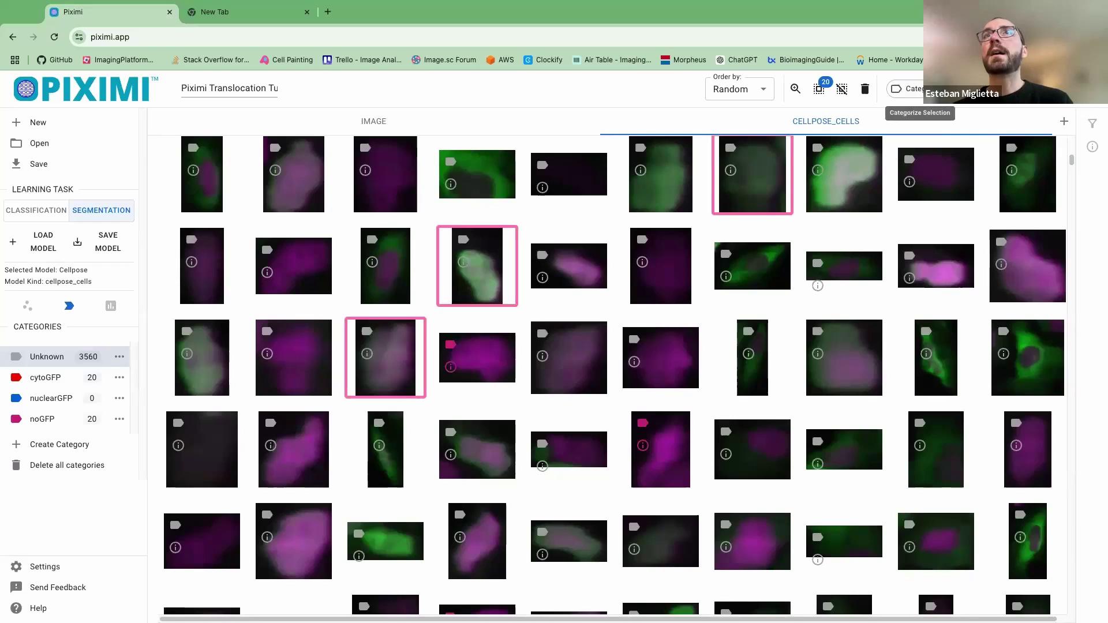
pyautogui.click(905, 88)
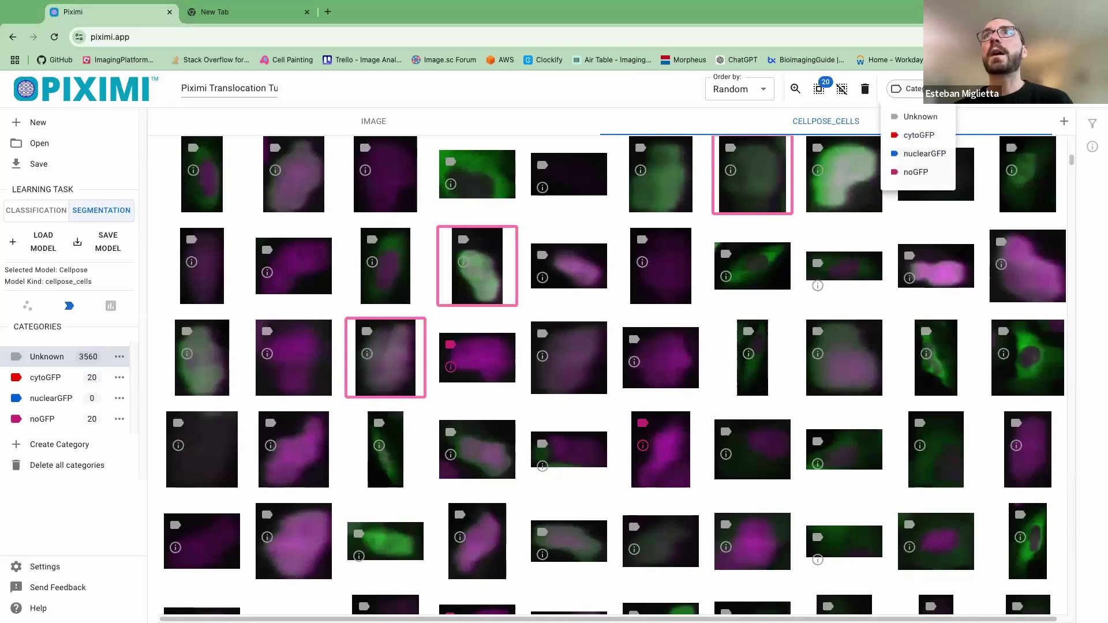
pyautogui.click(927, 157)
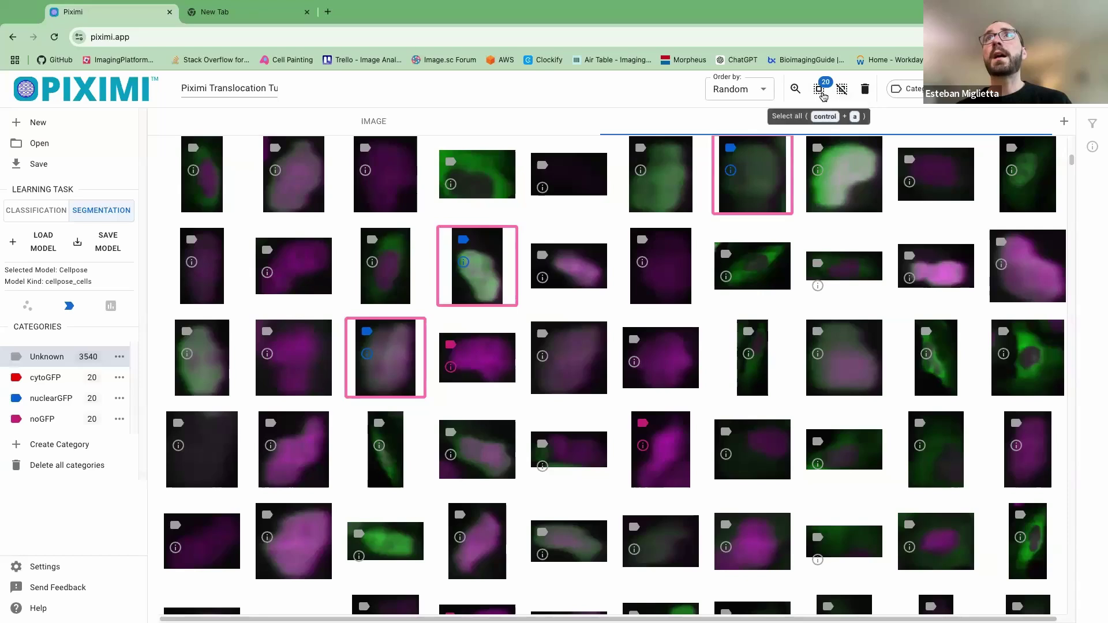
pyautogui.click(841, 91)
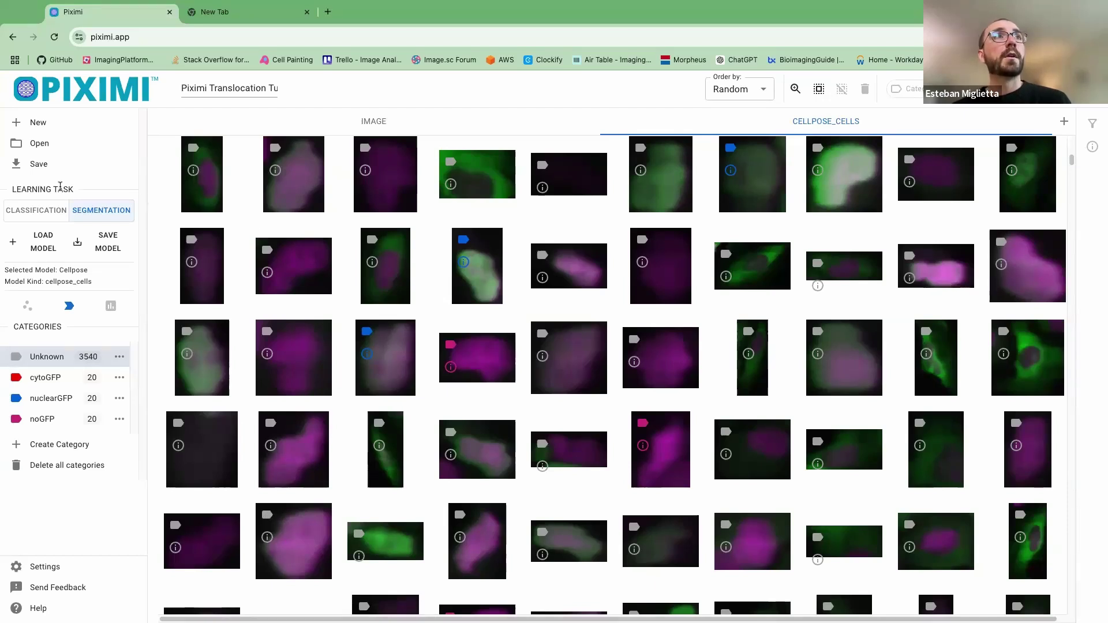
# - Switch the learning task to classification and check the options for uploading a local classification model without loading one
pyautogui.click(39, 217)
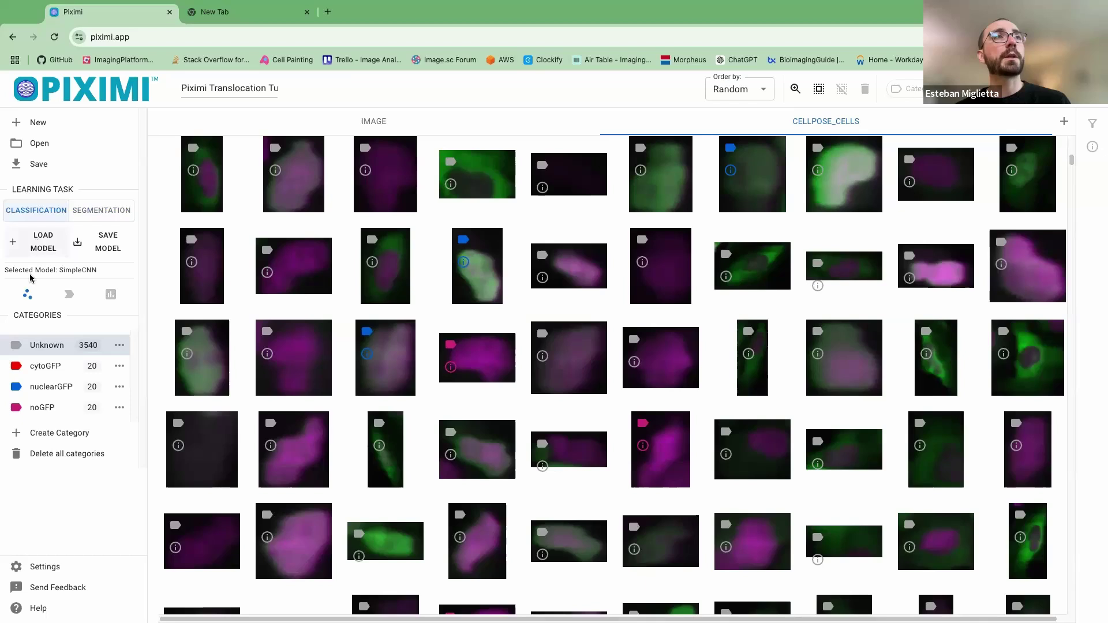
pyautogui.click(38, 252)
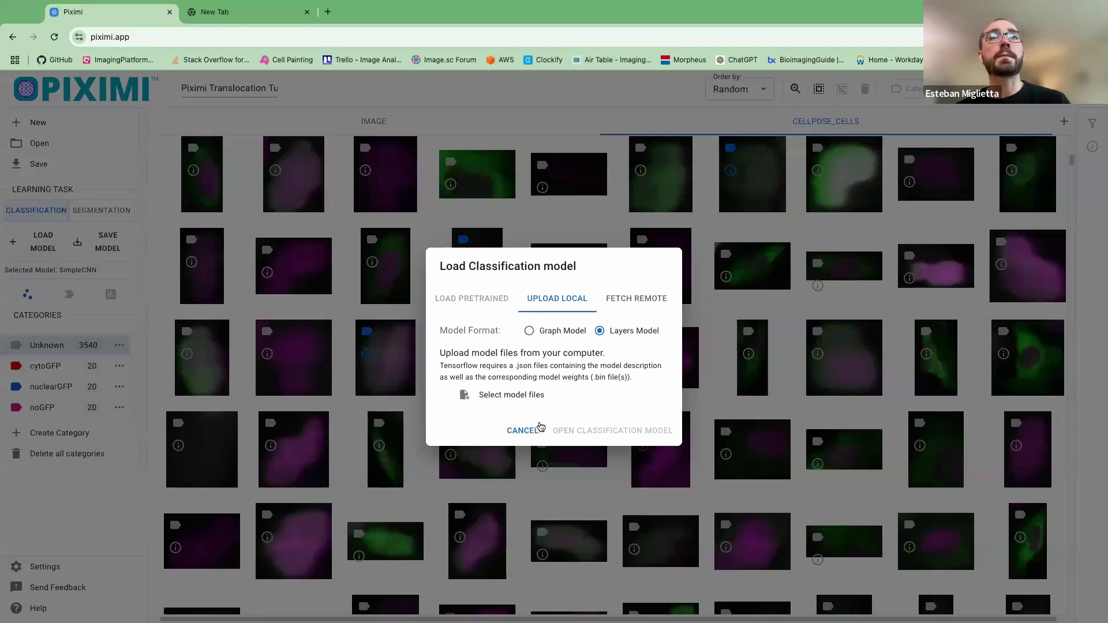
pyautogui.click(521, 432)
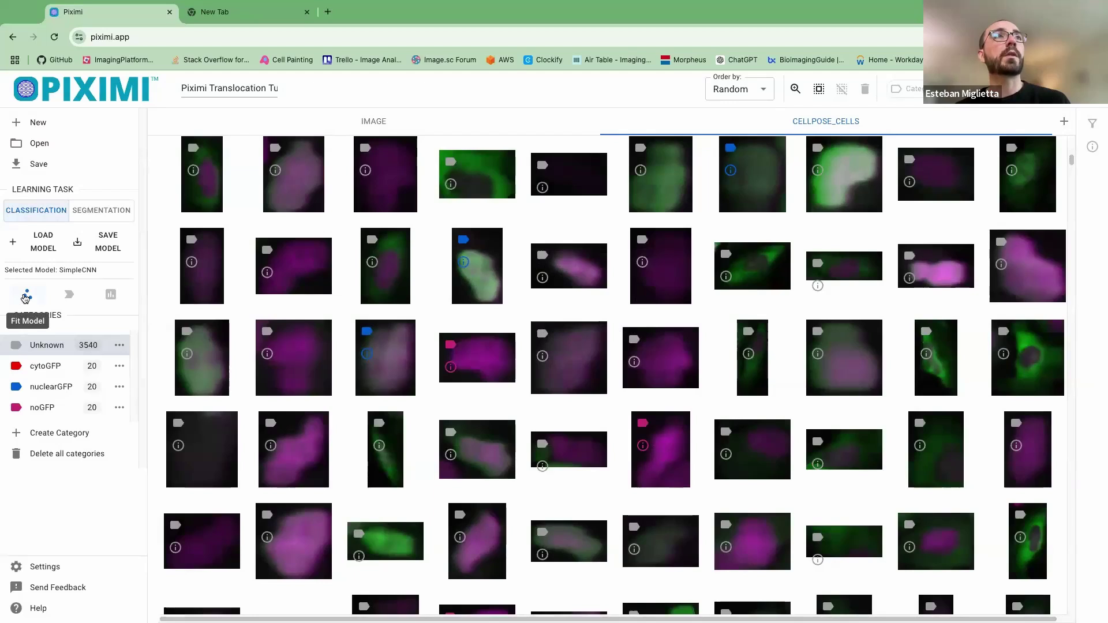
# - Review the preprocessing settings for fitting the classifier and keep the crop type at None
pyautogui.click(26, 298)
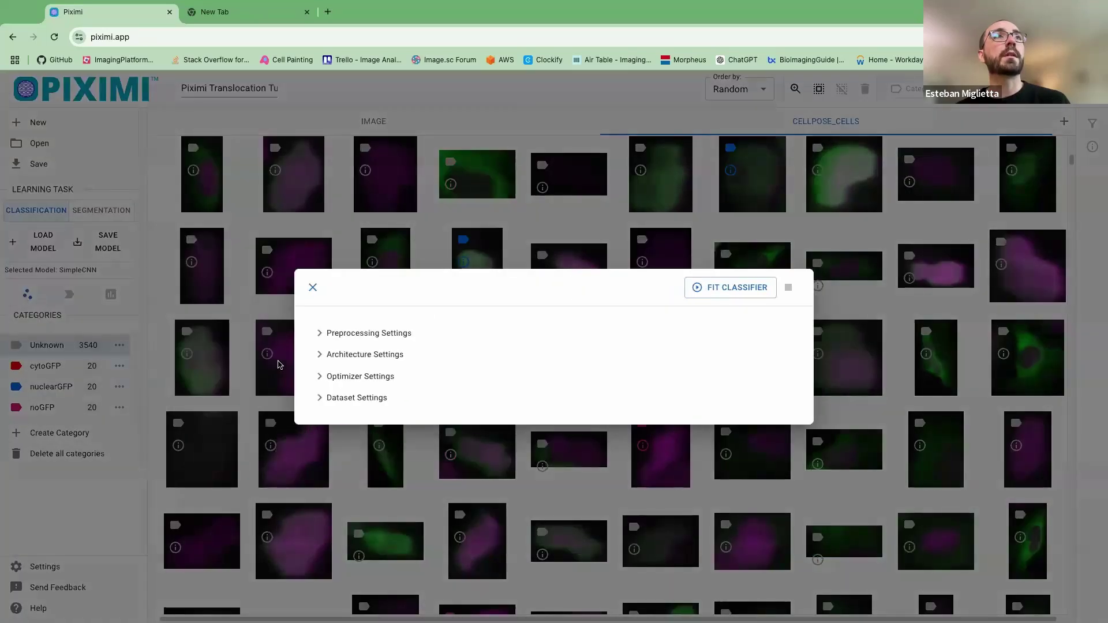
pyautogui.click(324, 334)
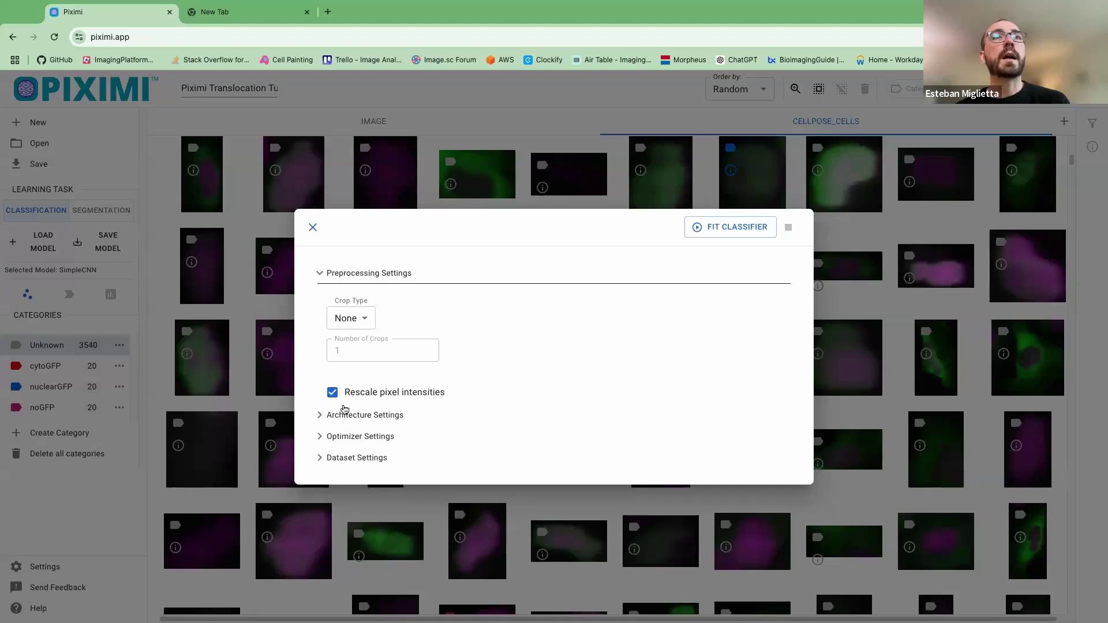
pyautogui.click(358, 322)
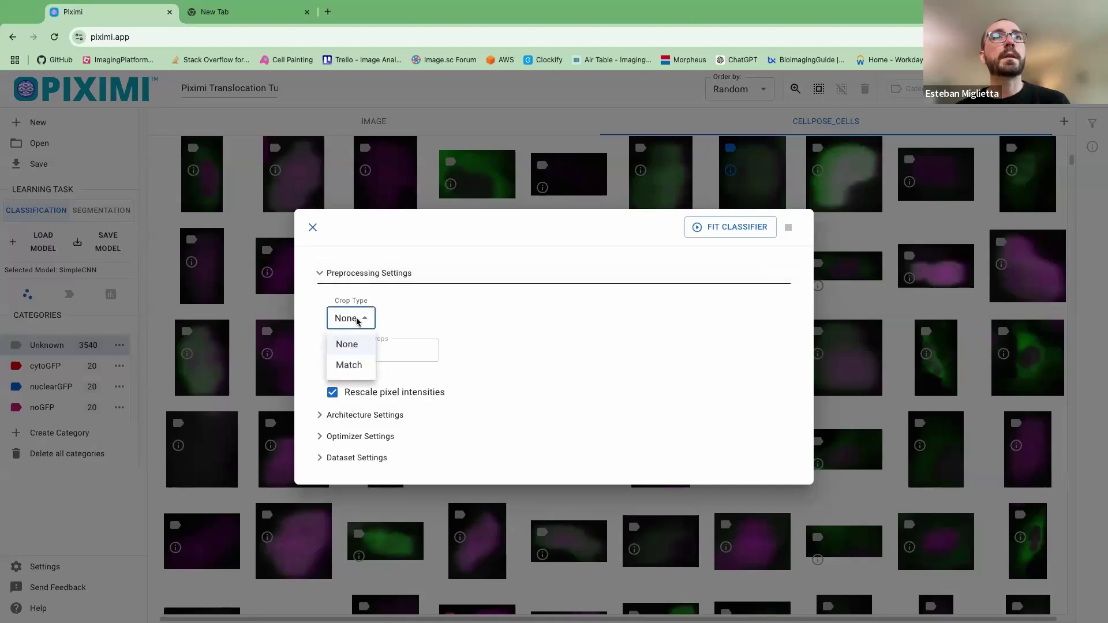
pyautogui.click(346, 344)
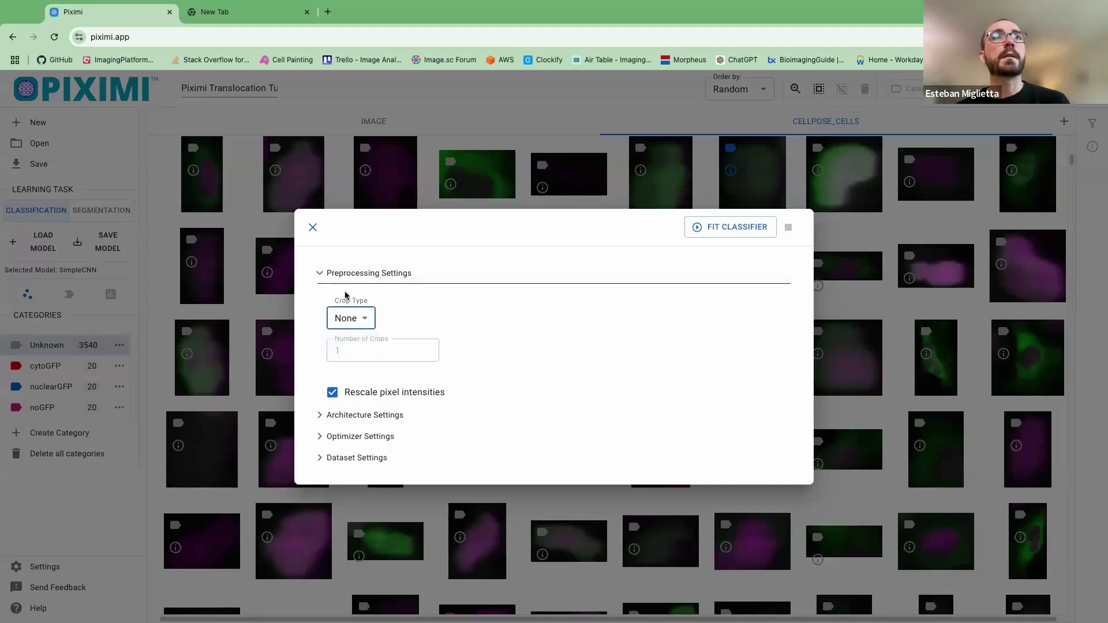
pyautogui.click(320, 273)
# - Review the classifier's architecture settings, keep SimpleCNN as the model architecture, and close the fit settings without training
pyautogui.click(328, 356)
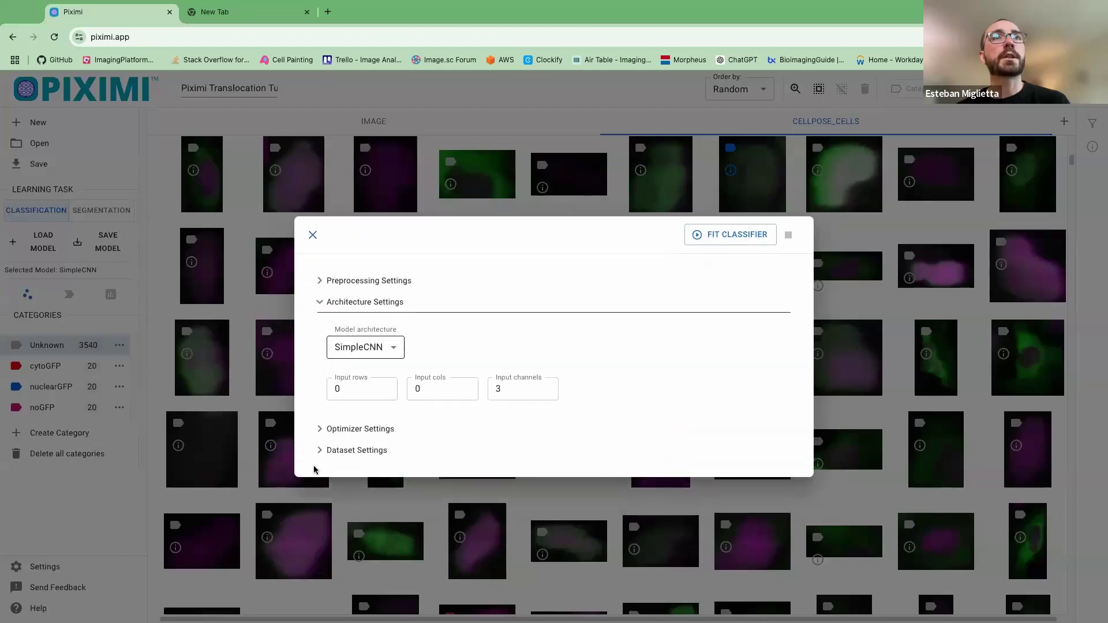
pyautogui.click(401, 351)
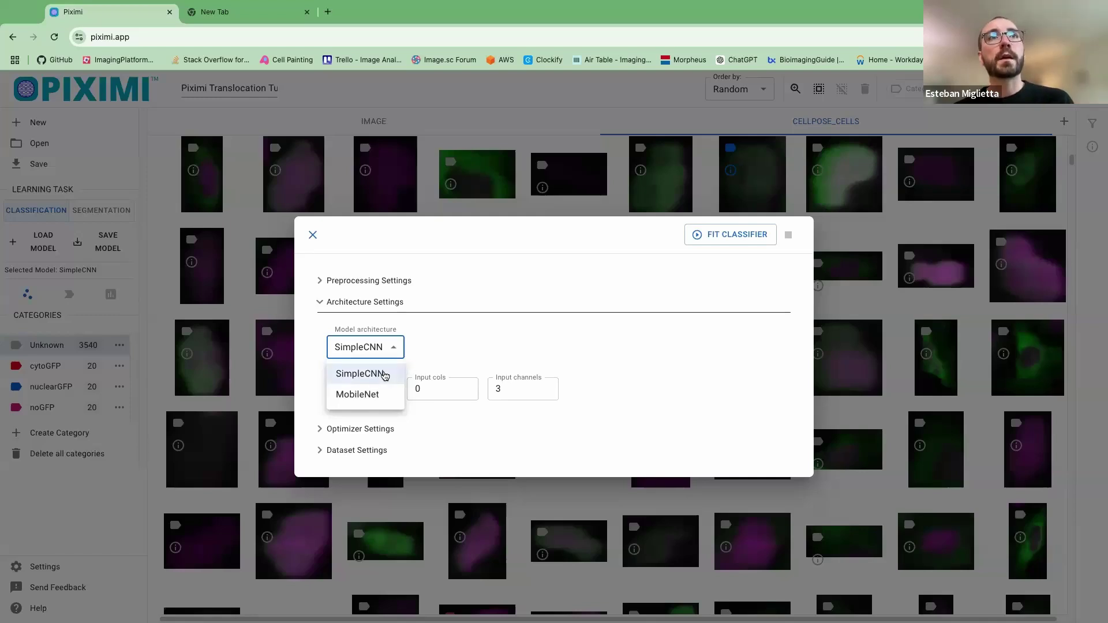
pyautogui.click(385, 375)
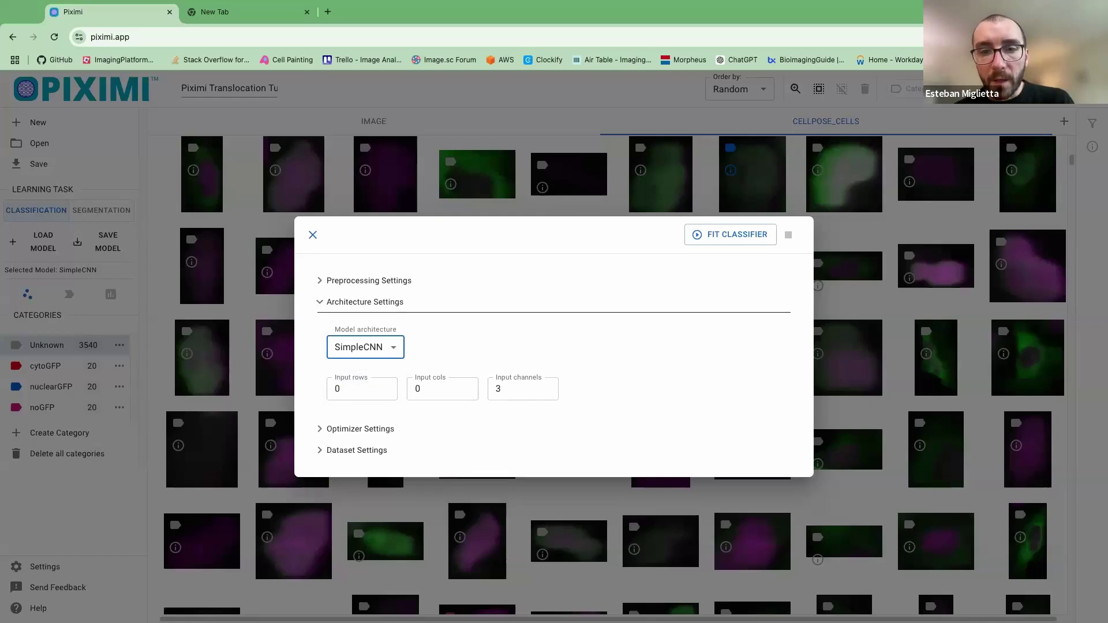
pyautogui.click(311, 237)
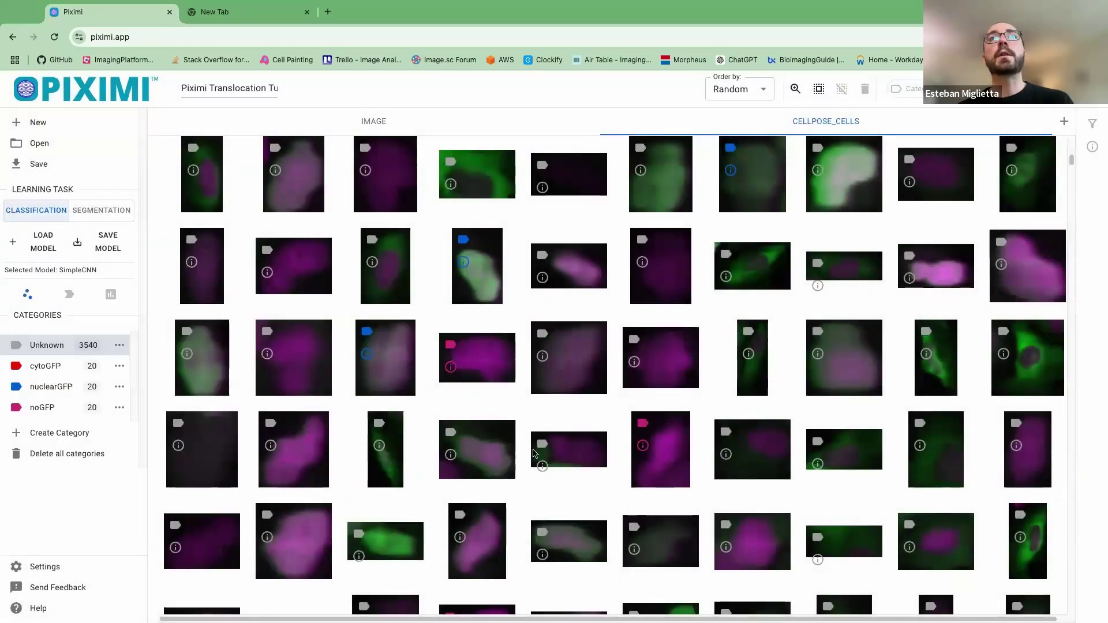
pyautogui.scroll(-5, 651, 470)
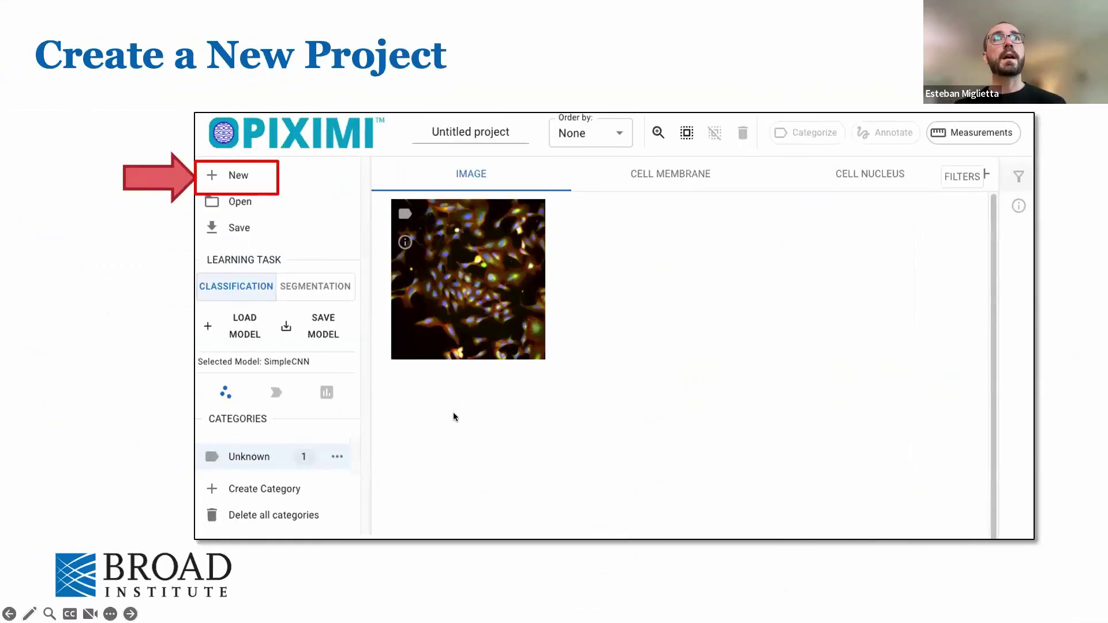
pyautogui.press('Right')
pyautogui.press('Right')
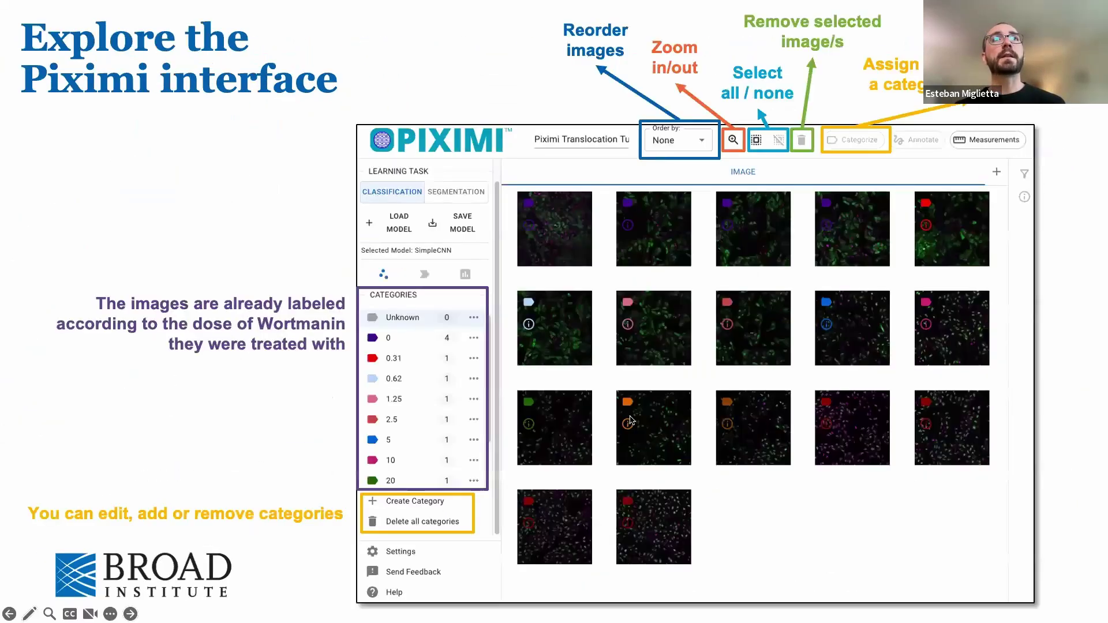
pyautogui.press('Right')
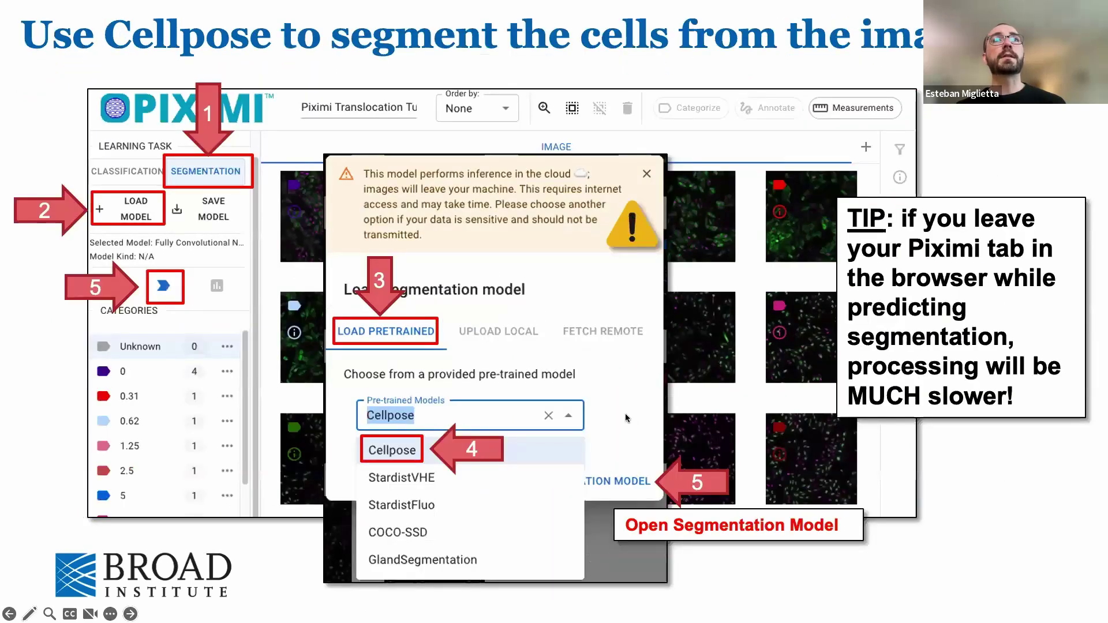
pyautogui.press('Right')
pyautogui.press('Right')
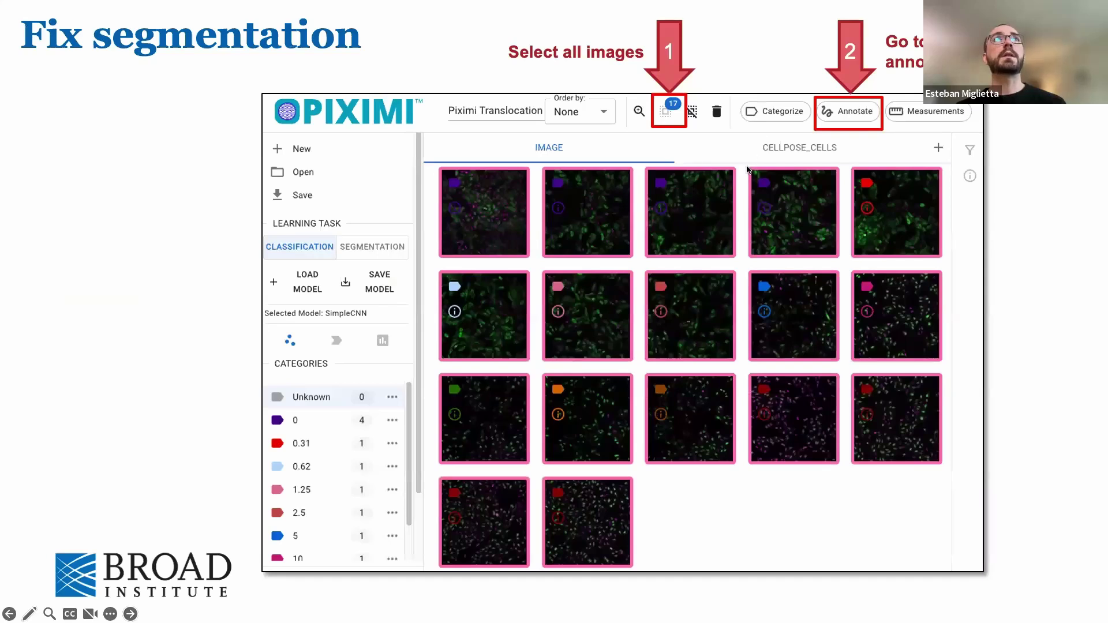
pyautogui.press('Right')
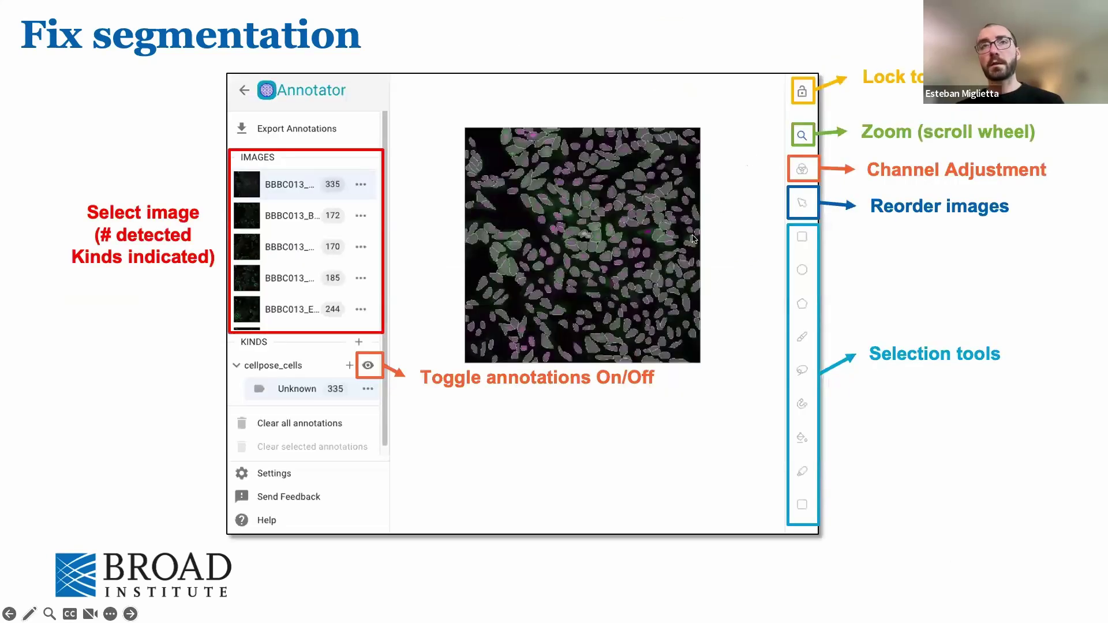
pyautogui.press('Left')
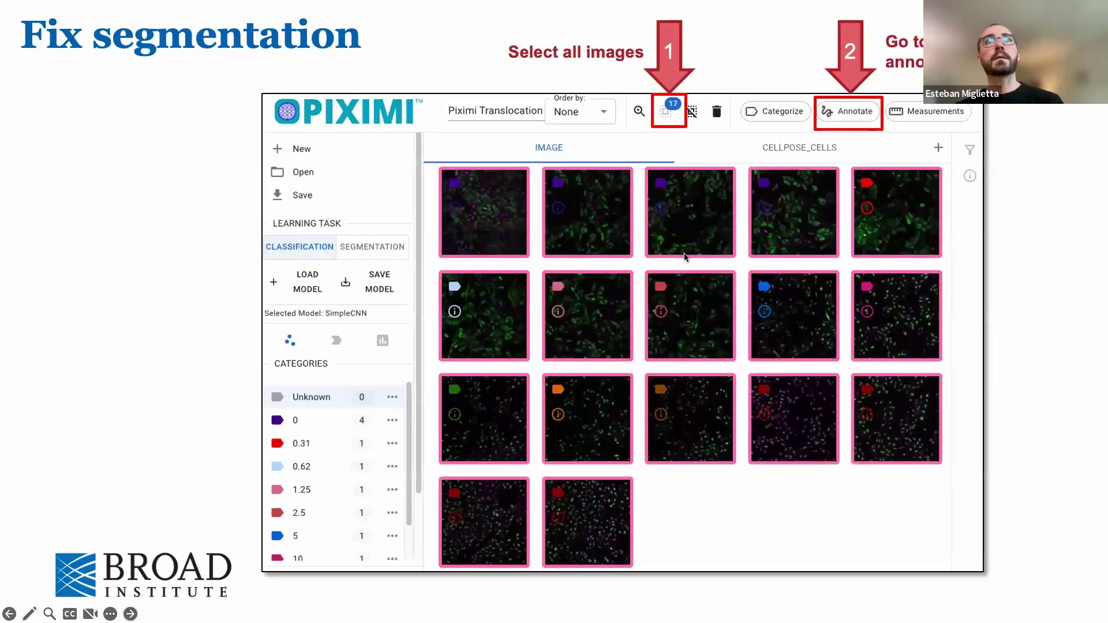
pyautogui.press('Right')
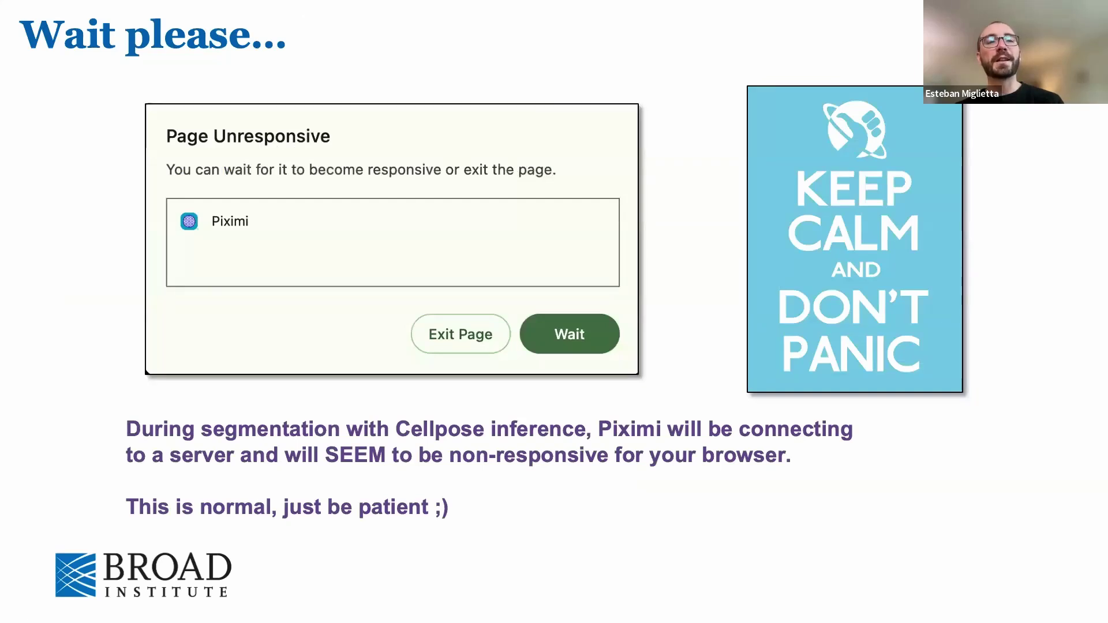
pyautogui.press('Right')
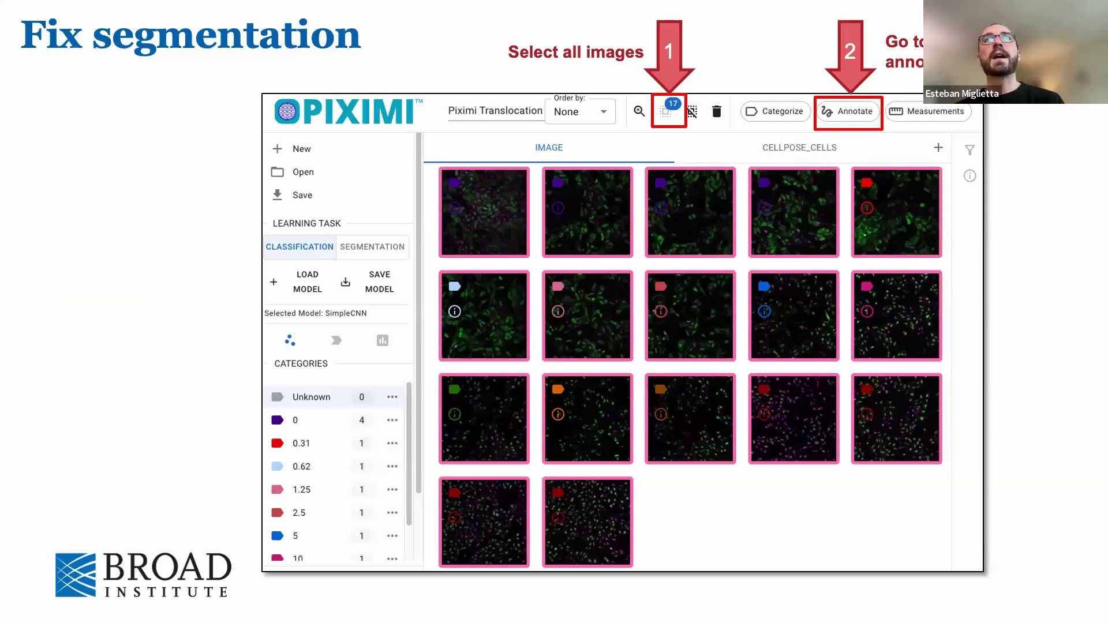
pyautogui.press('Right')
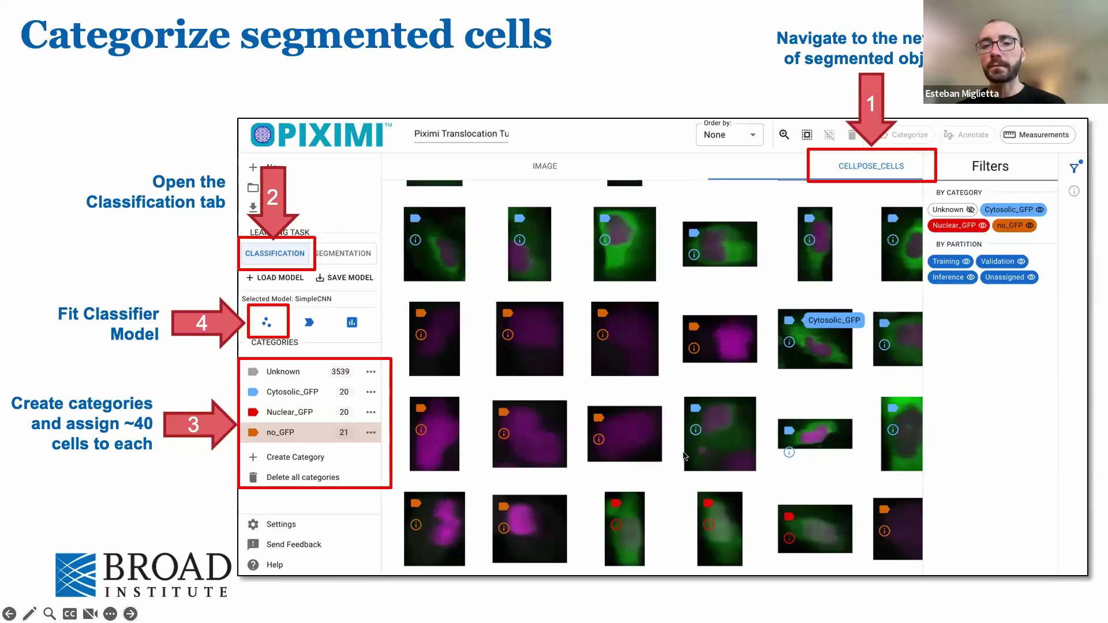
pyautogui.hotkey('ctrl', 'Right')
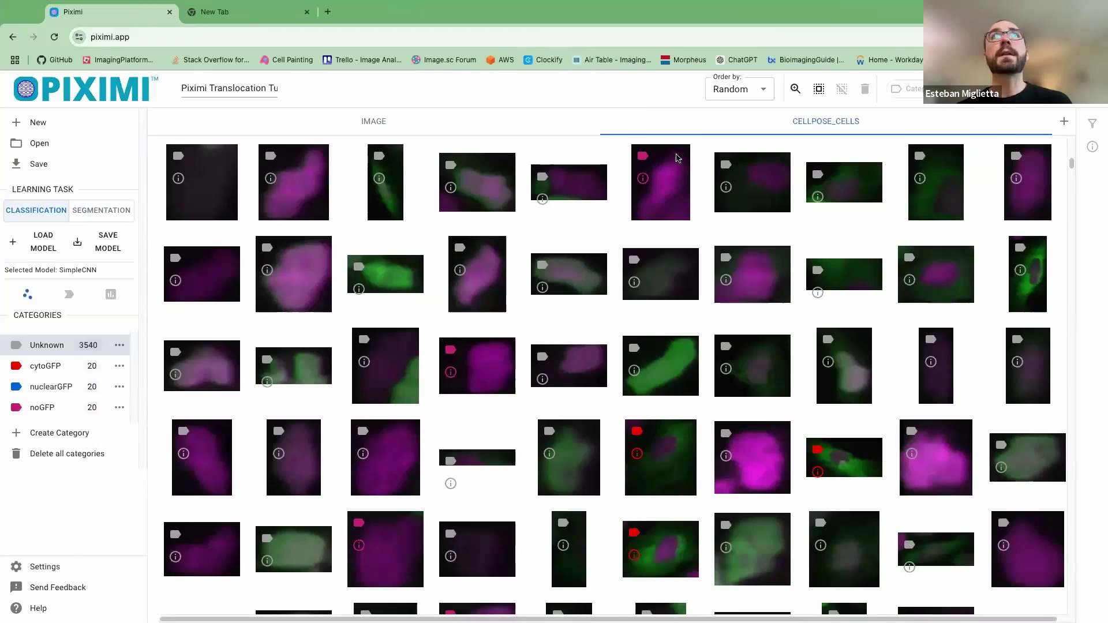
# - Show the original images instead of the segmented cells and enlarge their thumbnails to a medium size
pyautogui.click(459, 122)
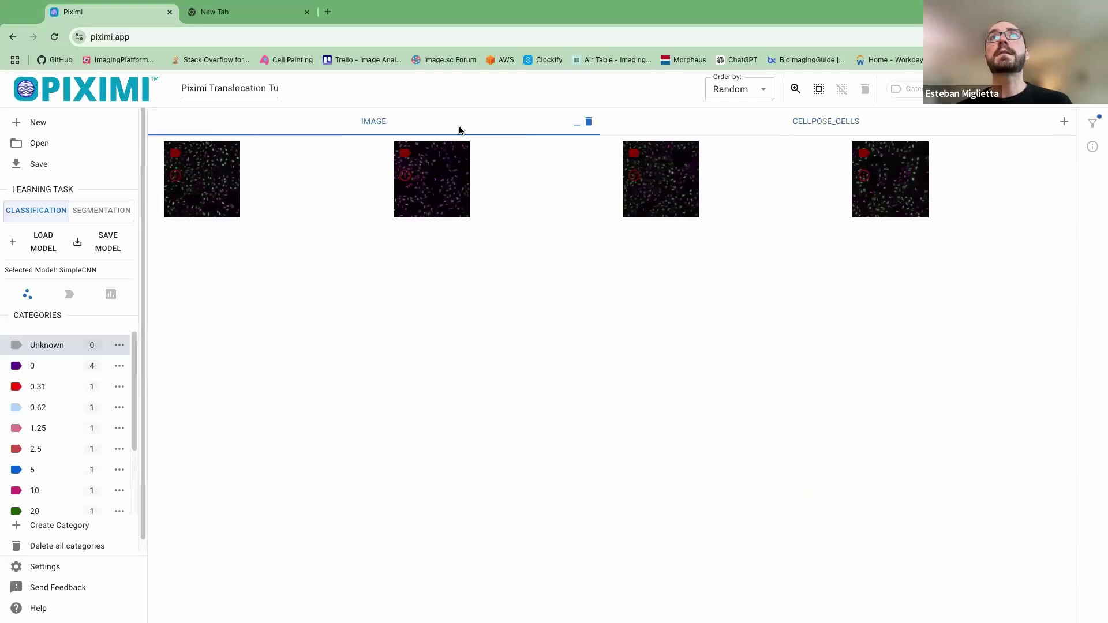
pyautogui.click(796, 89)
pyautogui.click(794, 154)
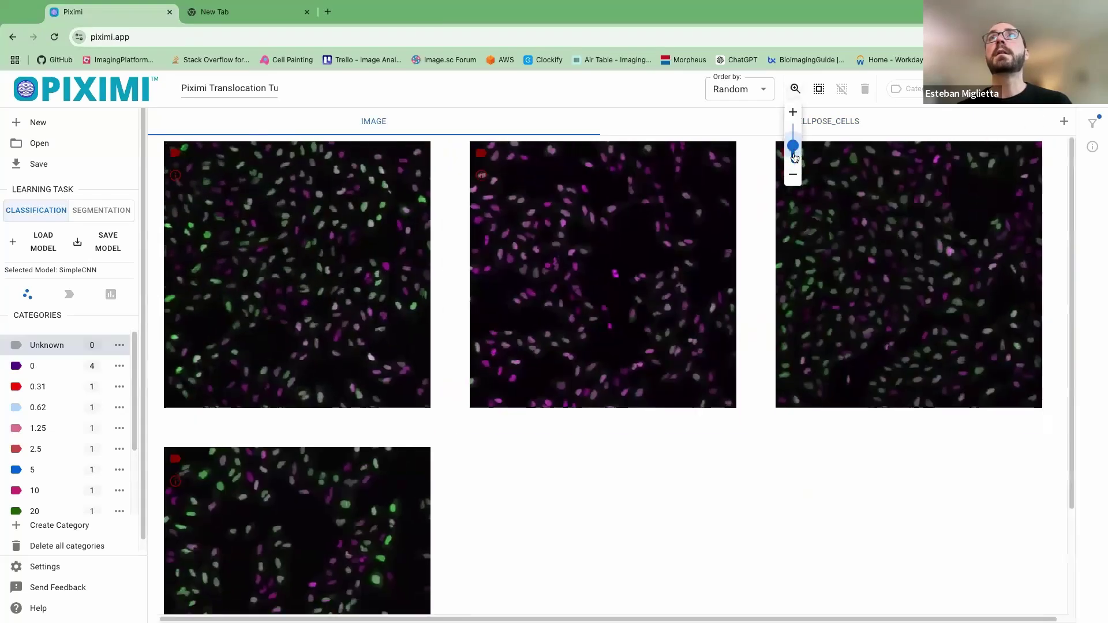
pyautogui.click(795, 157)
# - Make every hidden category visible in the image filters, from Unknown and the doses 0 to 80 through newCategory, and close the filters
pyautogui.click(1085, 128)
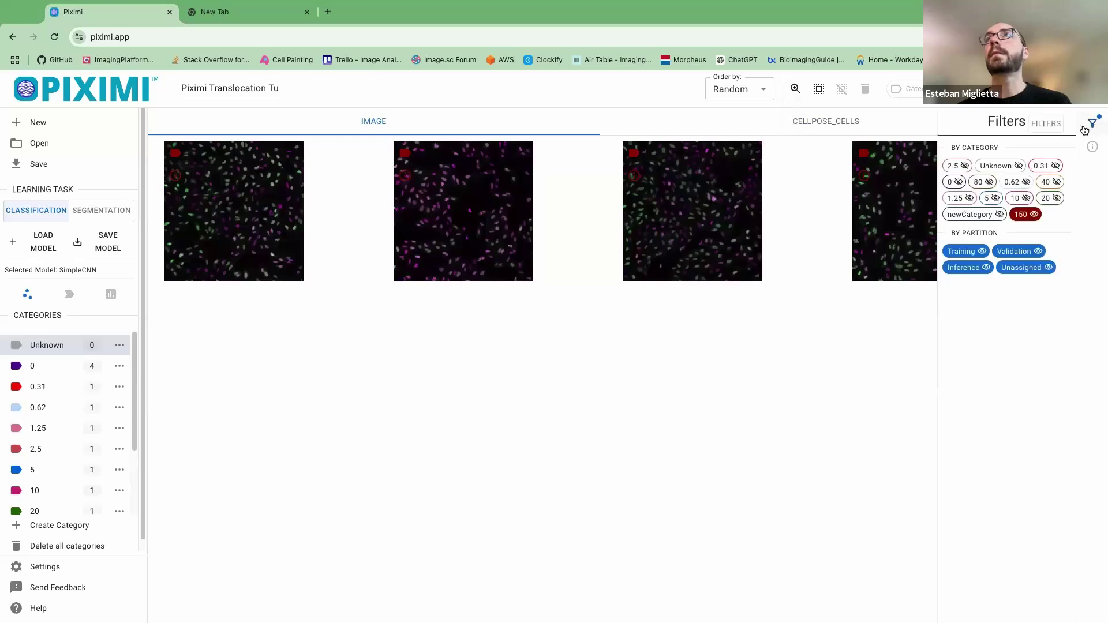
pyautogui.click(959, 166)
pyautogui.click(961, 166)
pyautogui.click(963, 167)
pyautogui.click(964, 167)
pyautogui.click(966, 169)
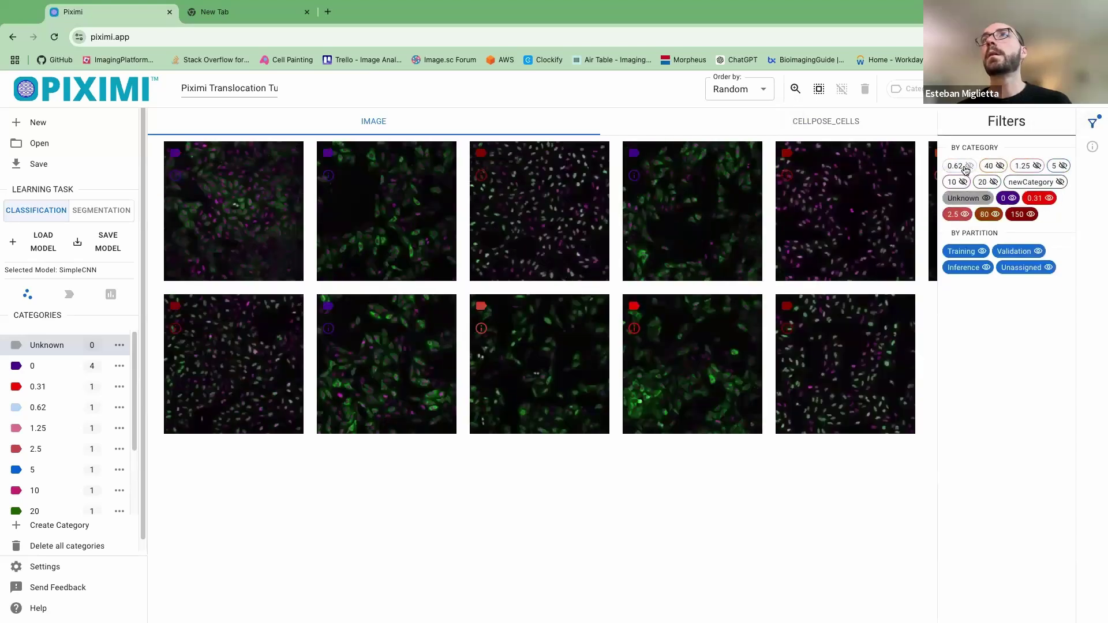
pyautogui.click(961, 167)
pyautogui.click(962, 167)
pyautogui.click(963, 168)
pyautogui.click(963, 168)
pyautogui.click(964, 168)
pyautogui.click(965, 168)
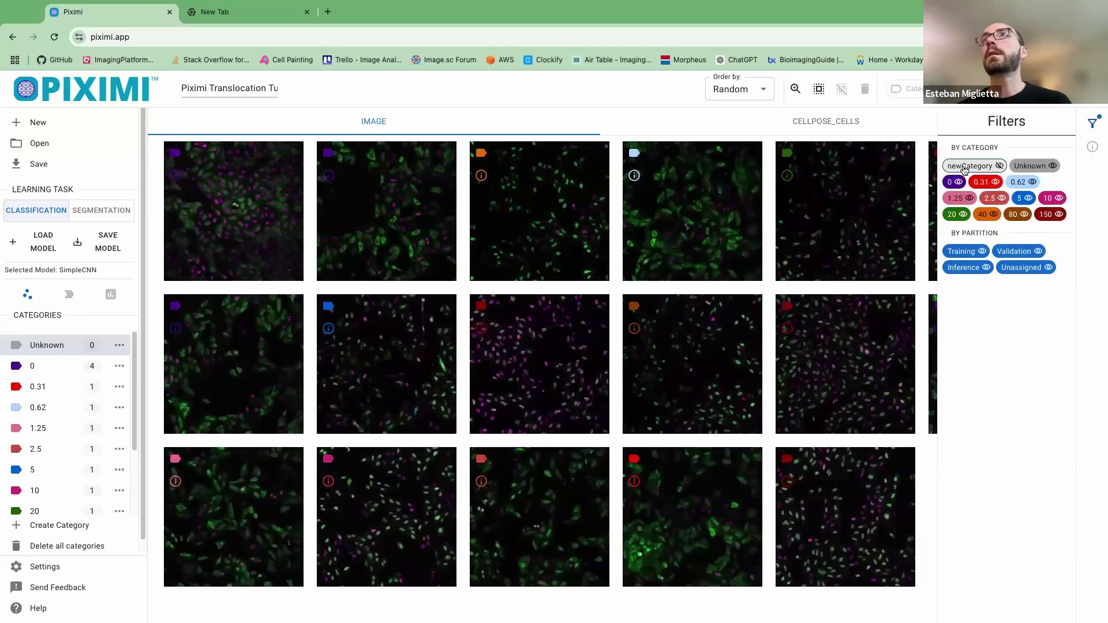
pyautogui.click(964, 167)
pyautogui.click(1093, 123)
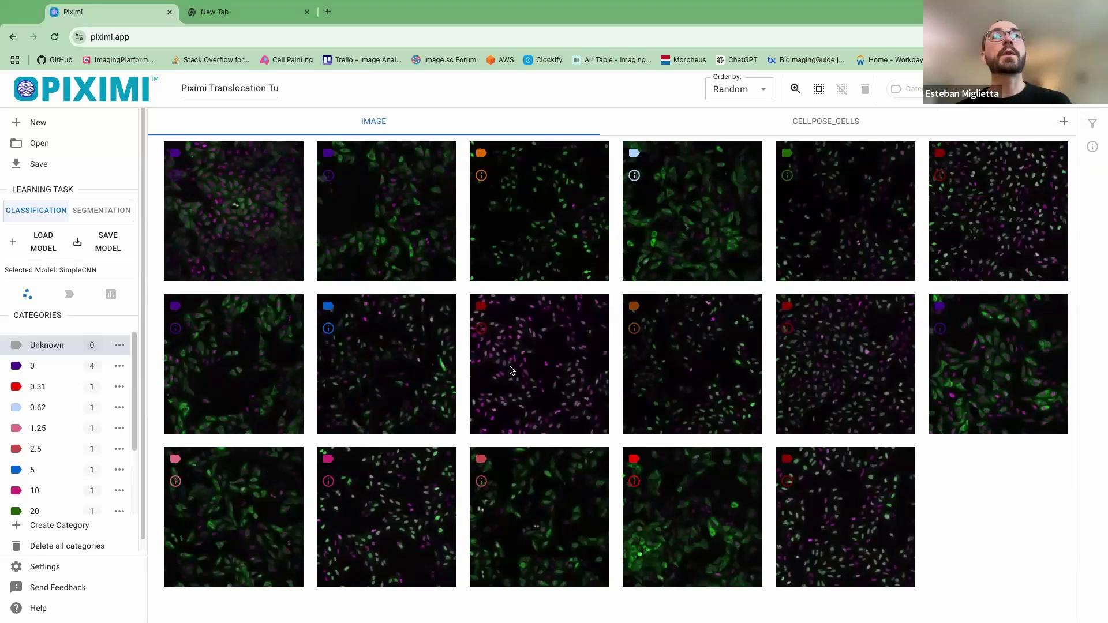
# - Select the image categorized as dose 5, glance at the segmented cells, and open all the images for annotation
pyautogui.click(401, 372)
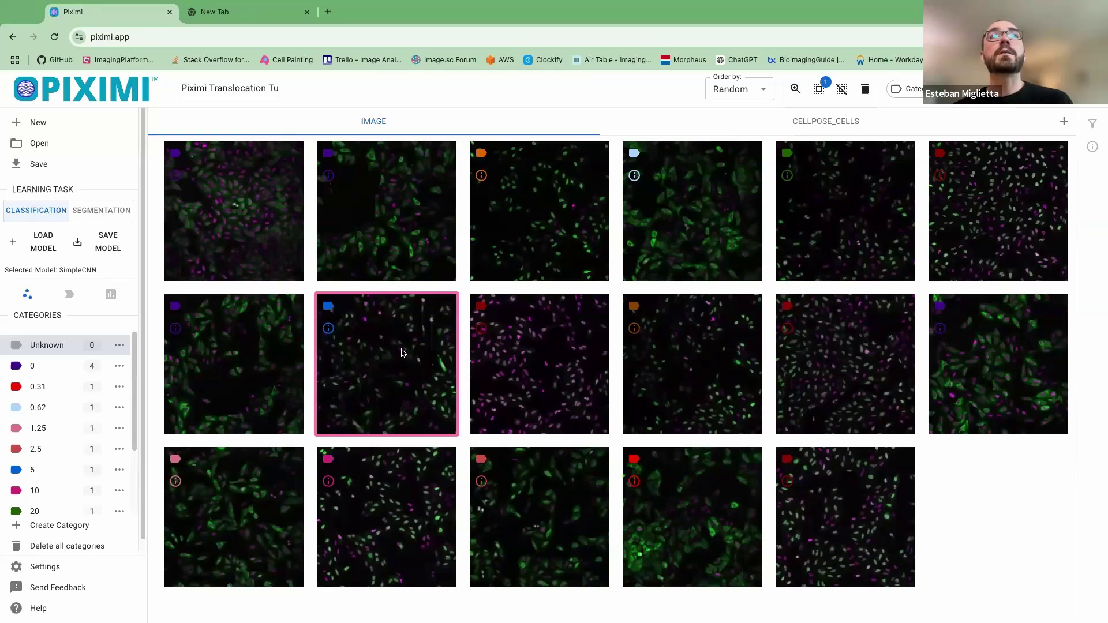
pyautogui.click(789, 122)
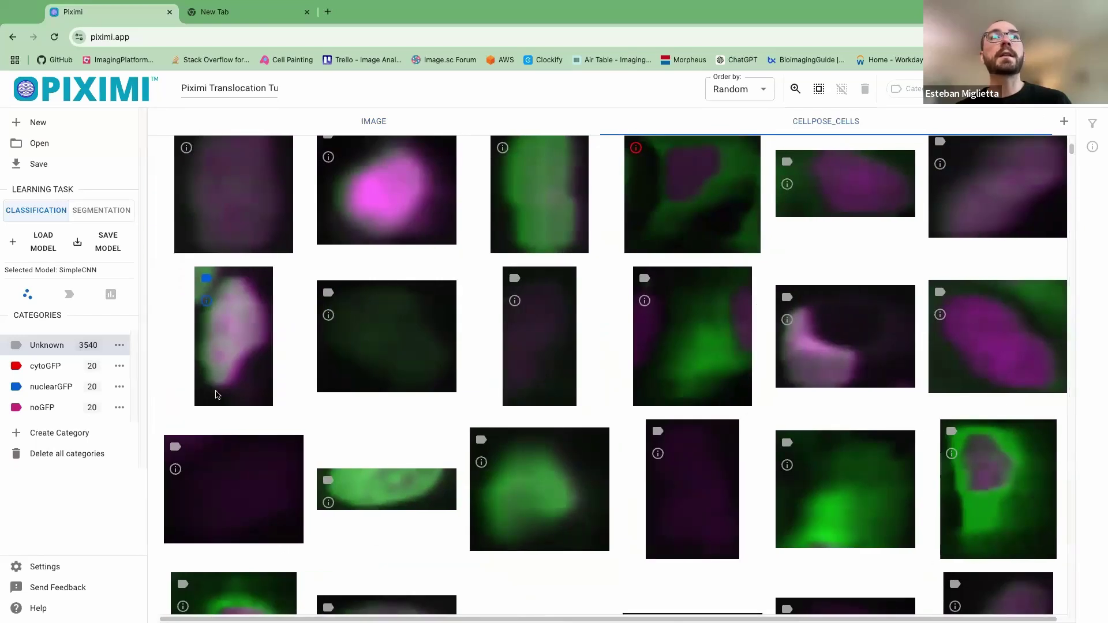
pyautogui.click(412, 132)
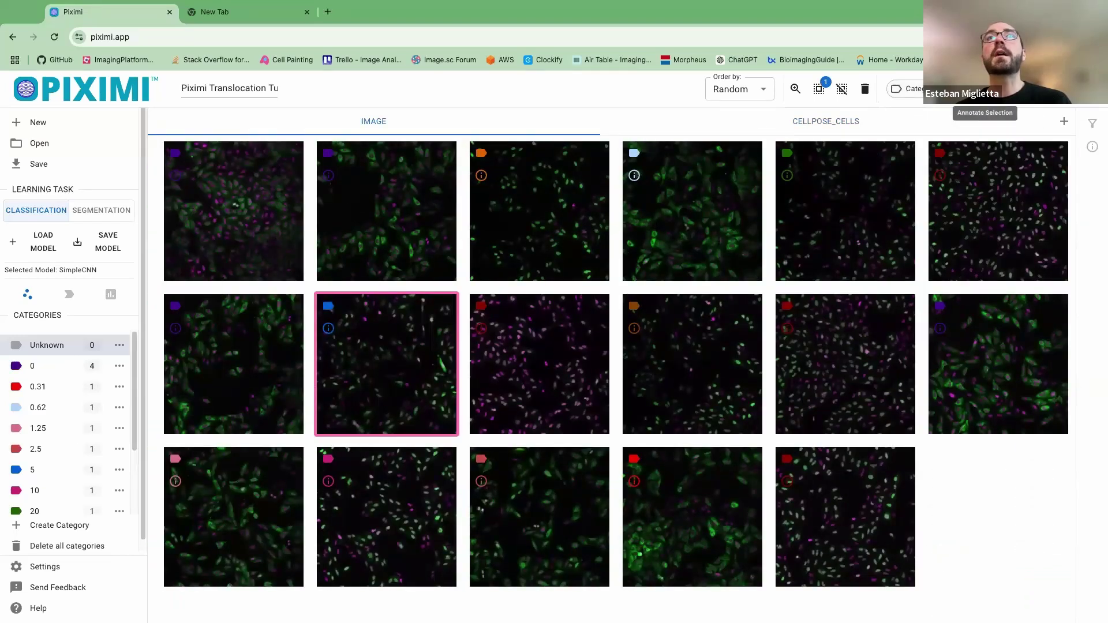
pyautogui.click(819, 89)
pyautogui.click(985, 89)
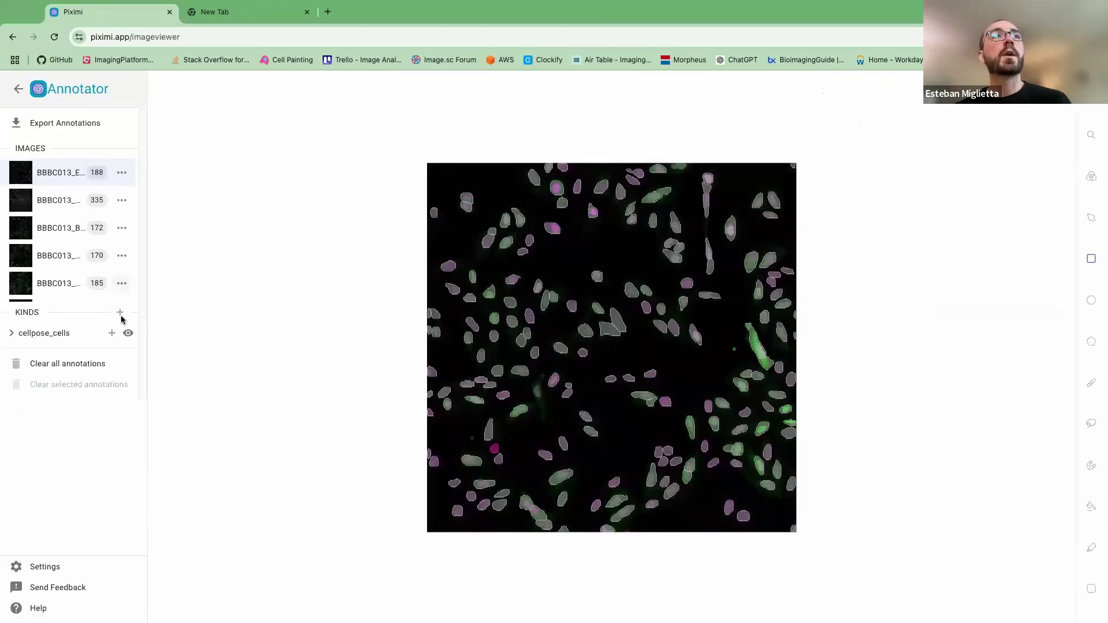
# - Toggle the cellpose_cells annotations off and on to compare the segmentation outlines with the underlying image
pyautogui.click(128, 334)
pyautogui.click(128, 333)
pyautogui.click(128, 333)
pyautogui.click(128, 334)
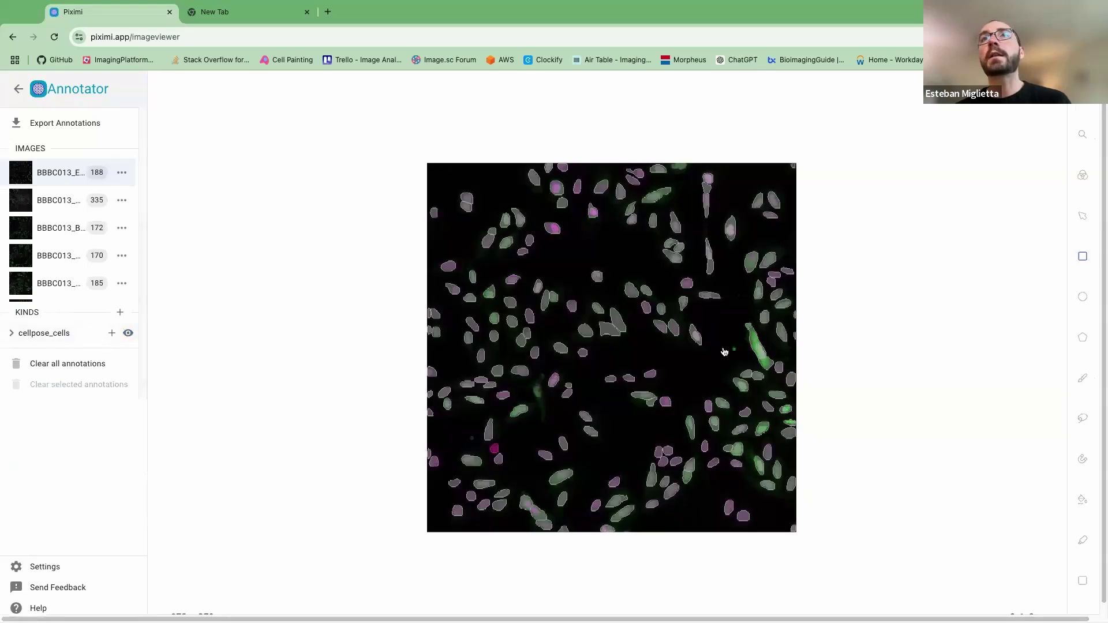
# - Delete the three separate annotation fragments that split the elongated bright green cell near the image's right edge
pyautogui.scroll(5, 768, 359)
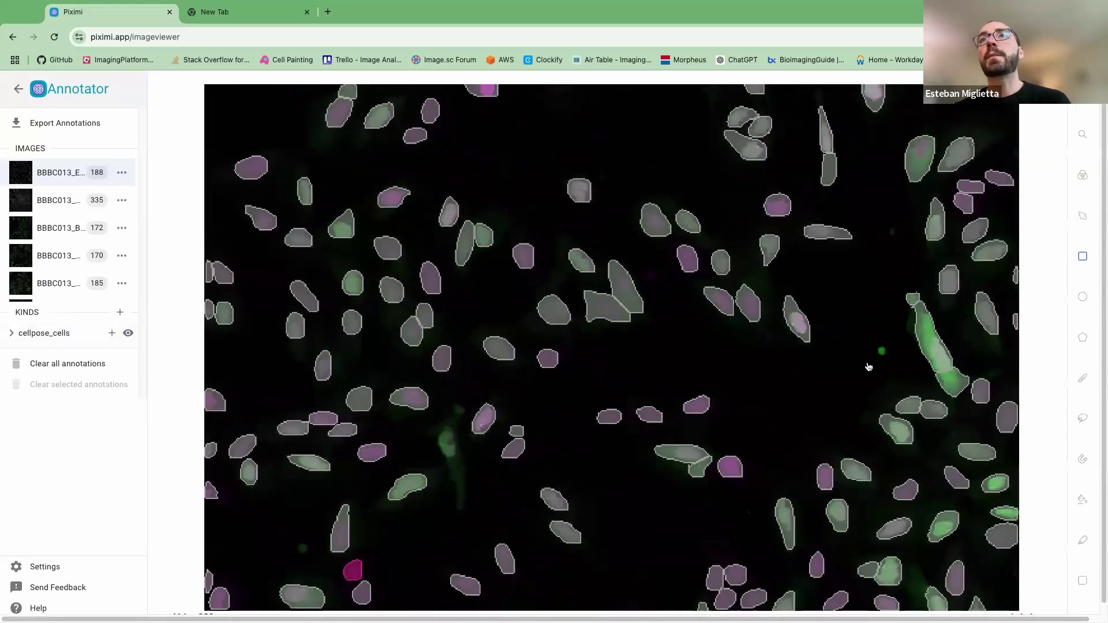
pyautogui.scroll(-5, 882, 379)
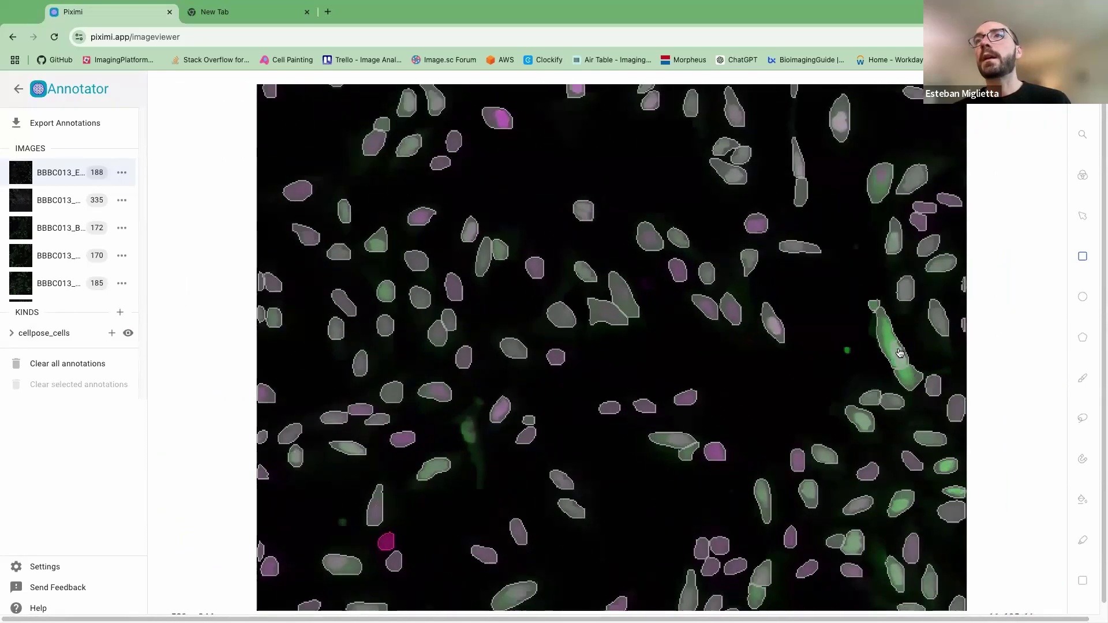
pyautogui.click(1092, 218)
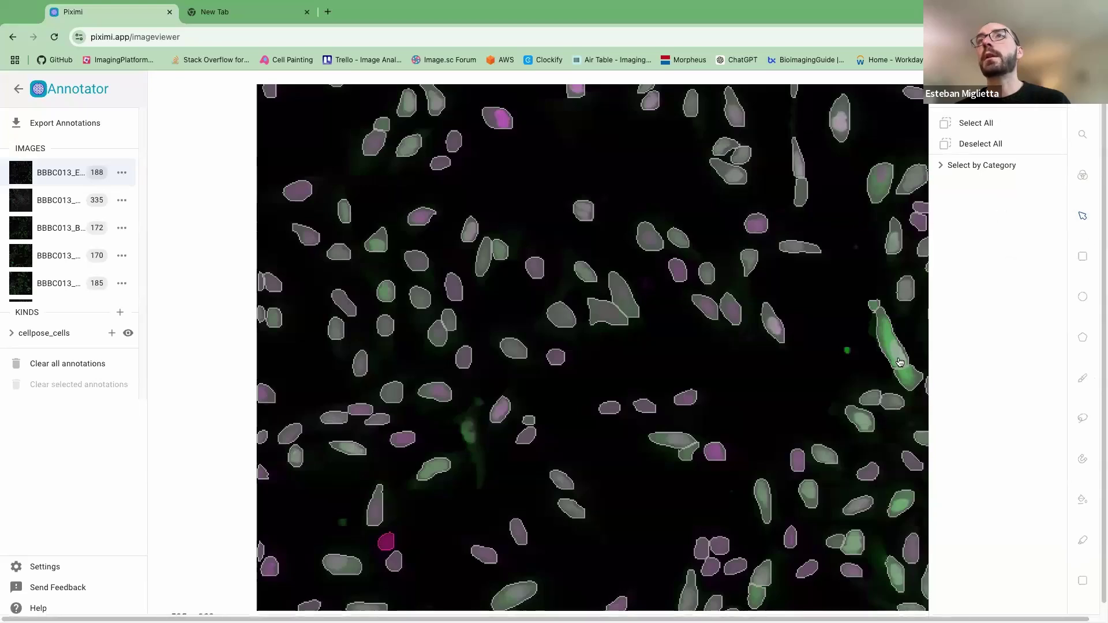
pyautogui.click(905, 379)
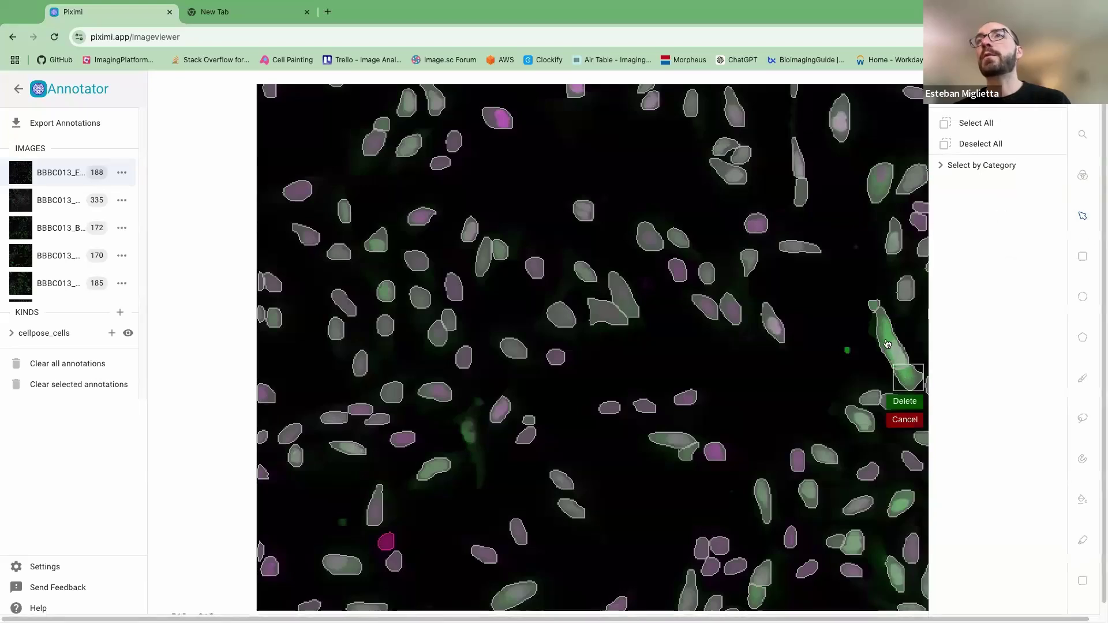
pyautogui.click(914, 381)
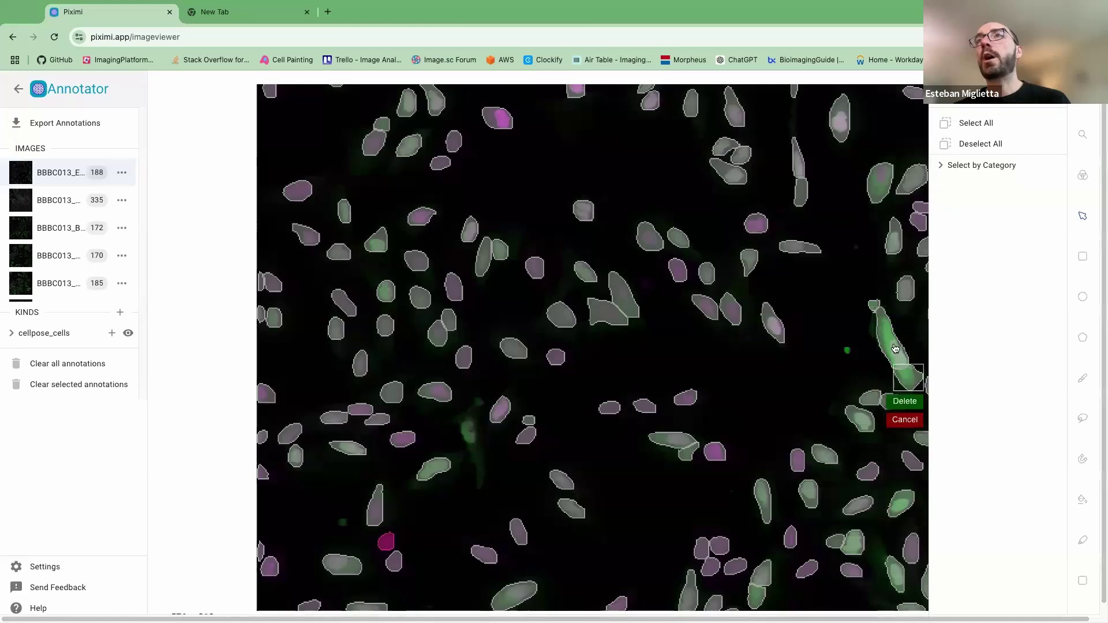
pyautogui.click(895, 348)
pyautogui.click(874, 305)
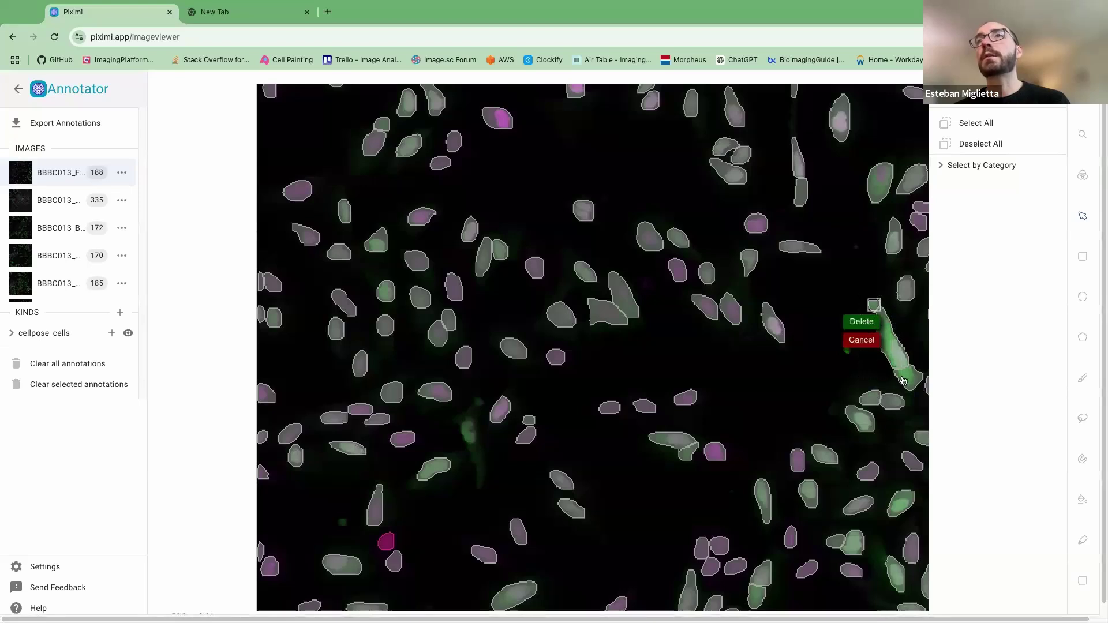
pyautogui.moveTo(923, 402); pyautogui.dragTo(853, 296)
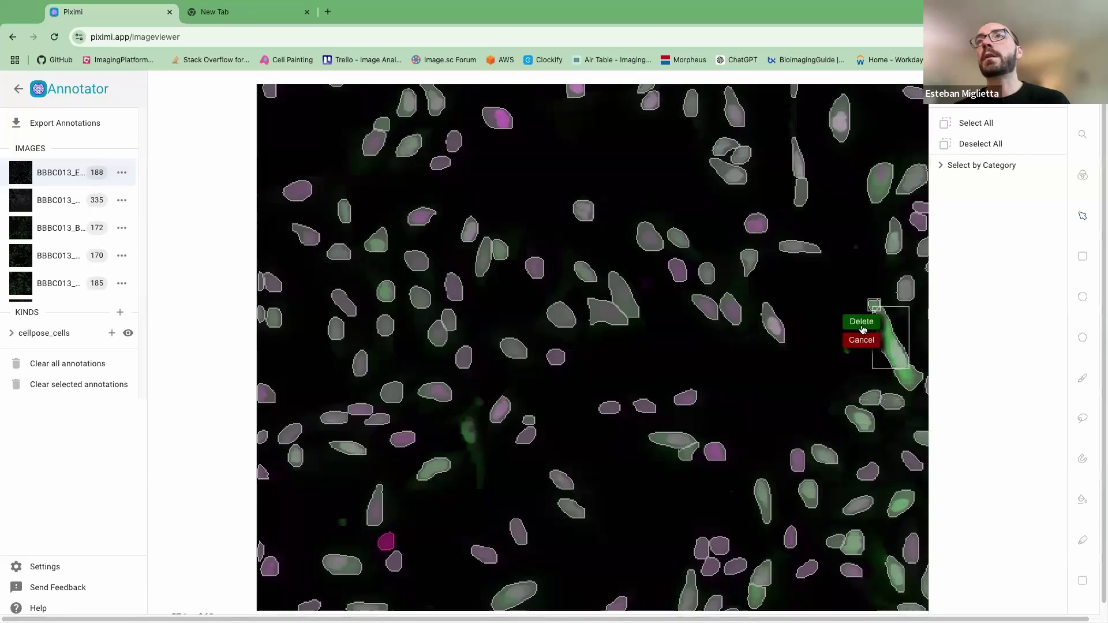
pyautogui.click(859, 322)
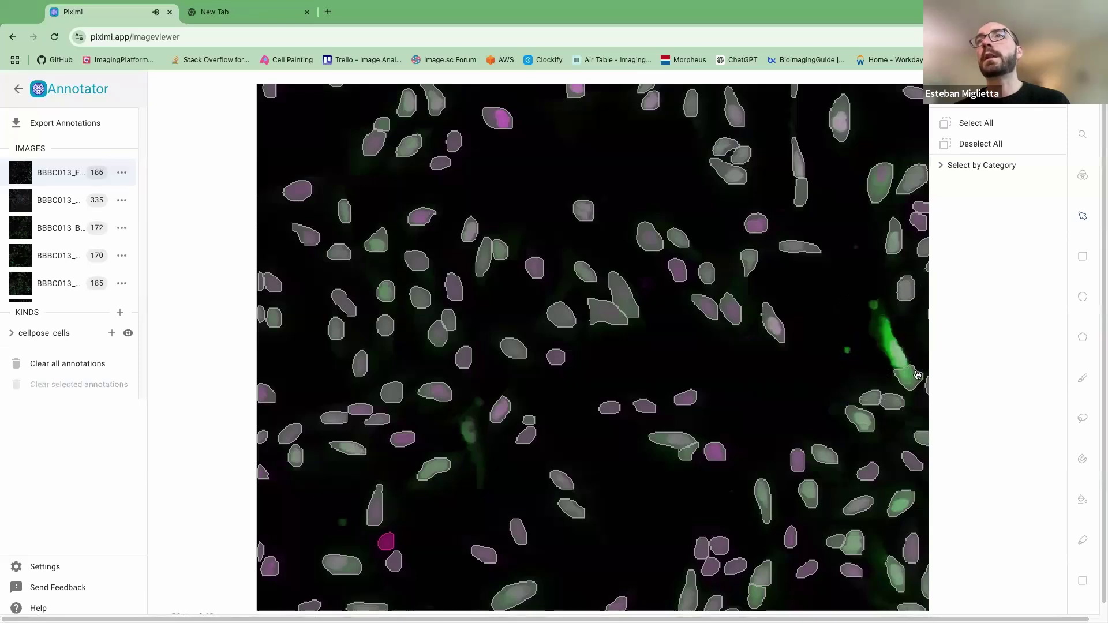
pyautogui.click(907, 388)
pyautogui.click(905, 401)
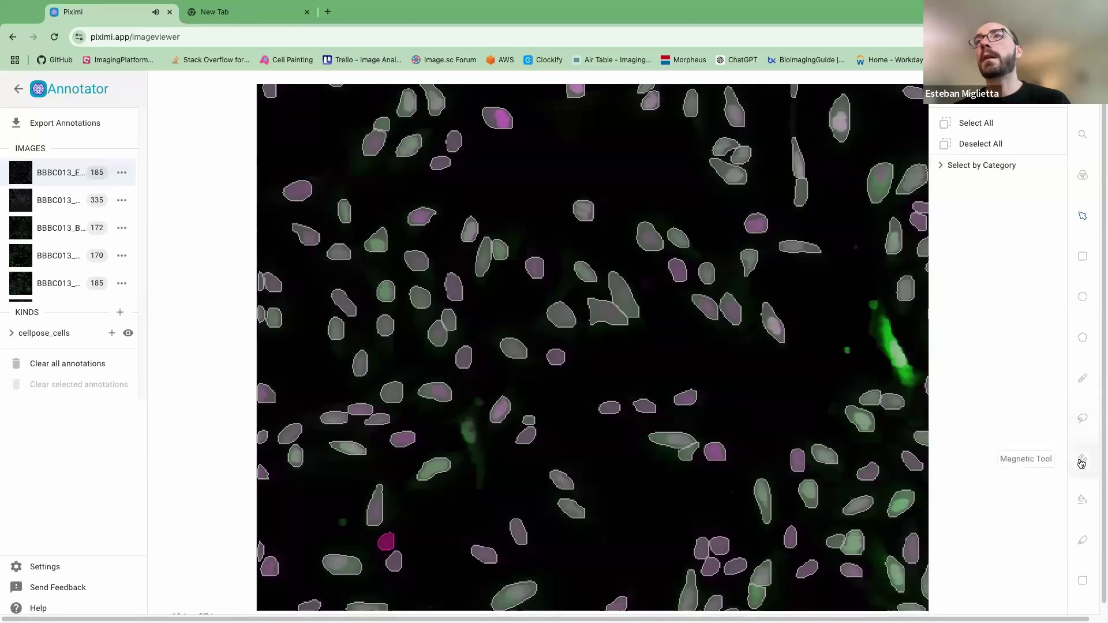
# - Annotate the entire elongated bright green cell as one new region using color-based selection
pyautogui.click(1083, 499)
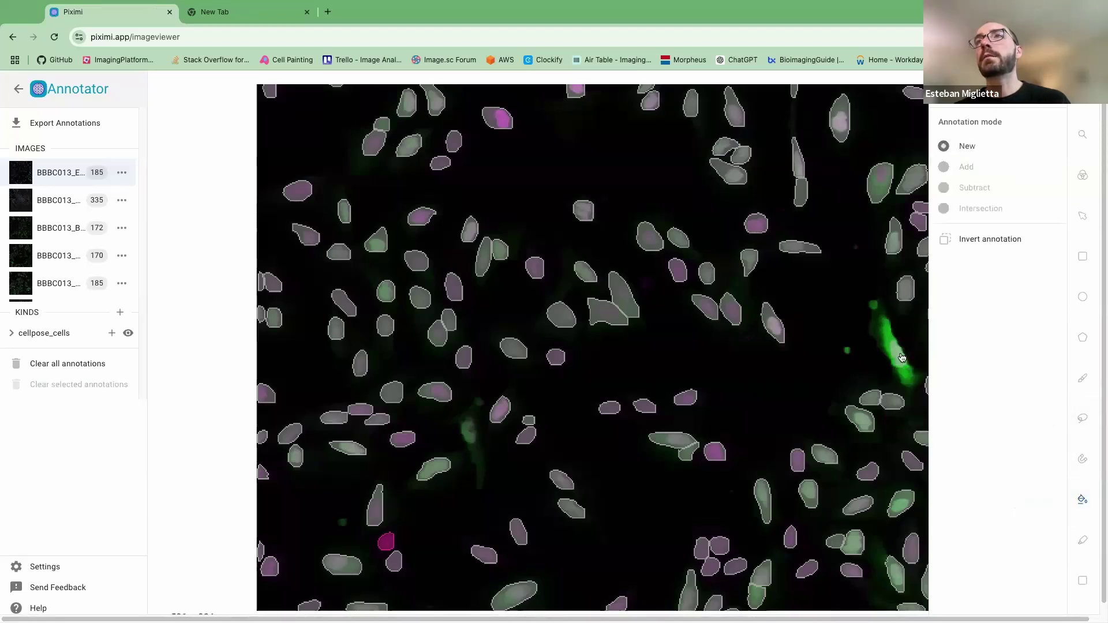
pyautogui.moveTo(899, 355)
pyautogui.mouseDown()
pyautogui.moveTo(831, 397)
pyautogui.moveTo(737, 429)
pyautogui.moveTo(752, 423)
pyautogui.mouseUp()
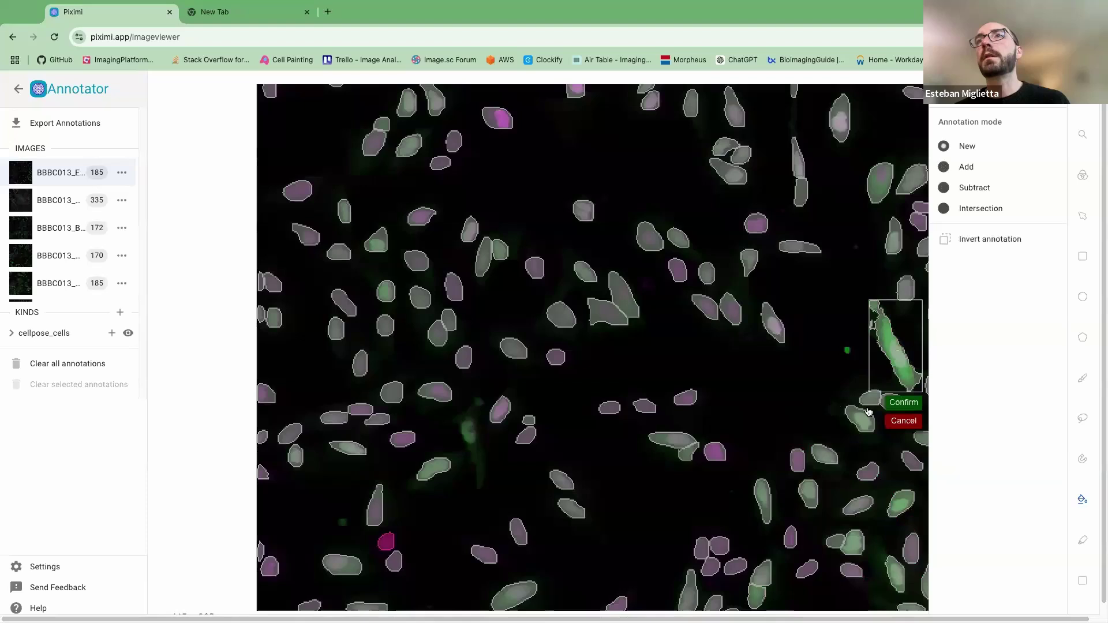
pyautogui.click(909, 407)
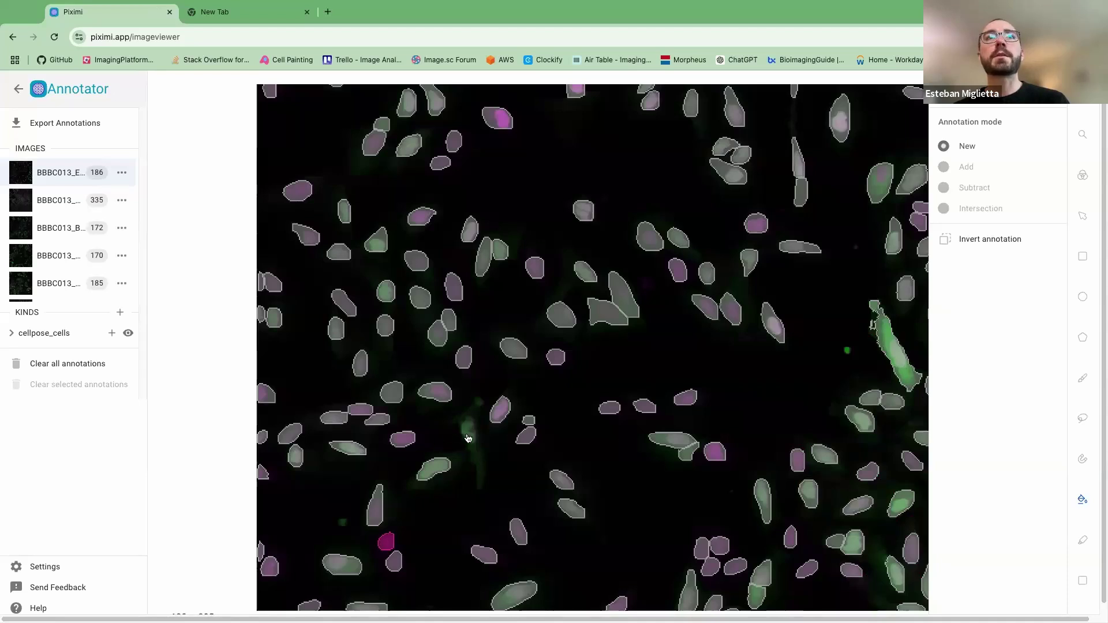
# - Add a color-based annotation for the unsegmented, faint green elongated cell in the lower-left part of the image
pyautogui.moveTo(470, 434); pyautogui.dragTo(523, 475)
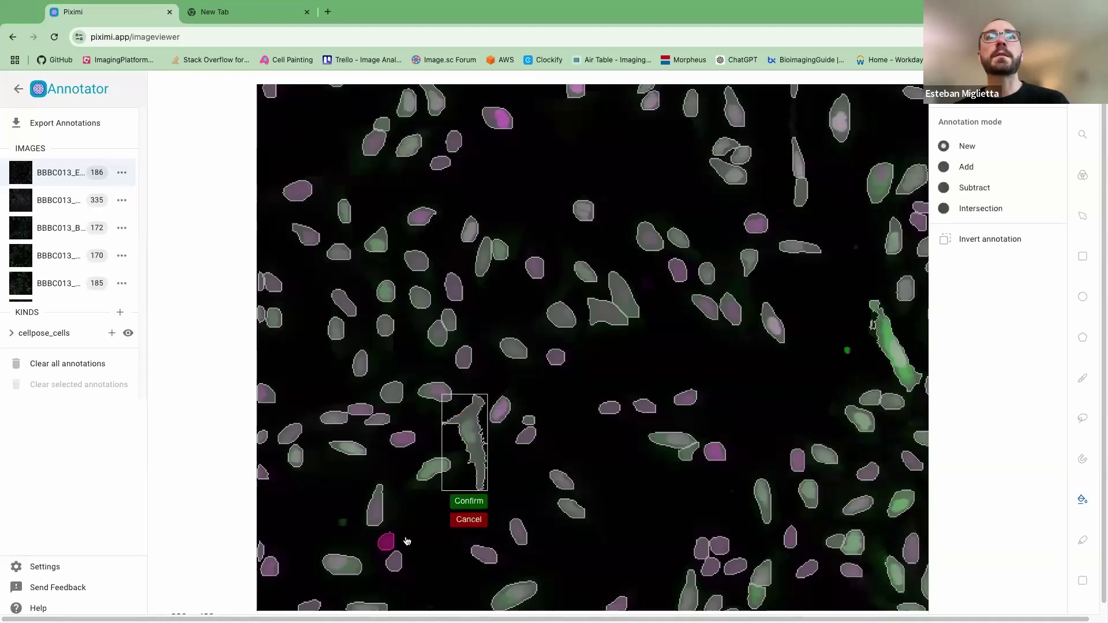
pyautogui.click(475, 505)
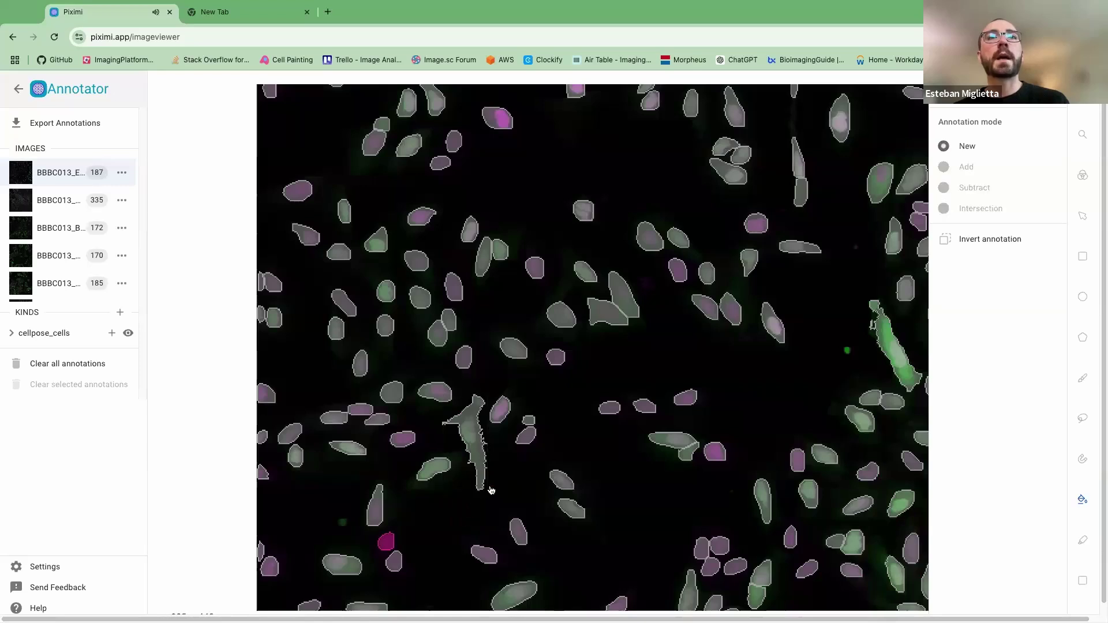
pyautogui.scroll(-5, 491, 490)
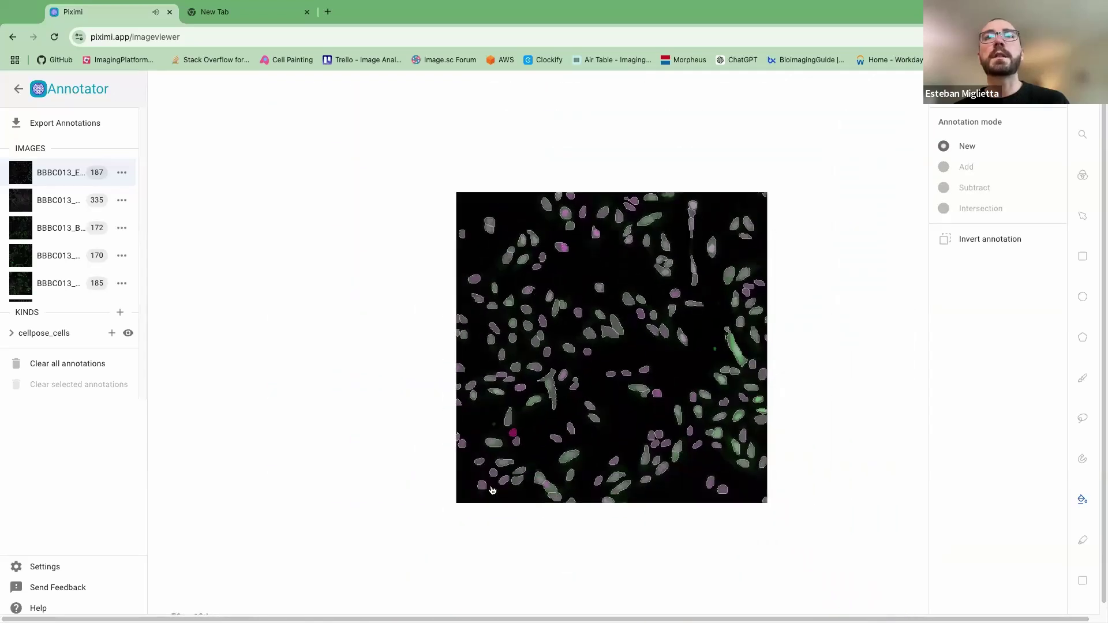
# - Open the image BBBC013_A01_s1_w1.png and add a new color-based annotation at the uppermost red cytoGFP cell
pyautogui.click(67, 208)
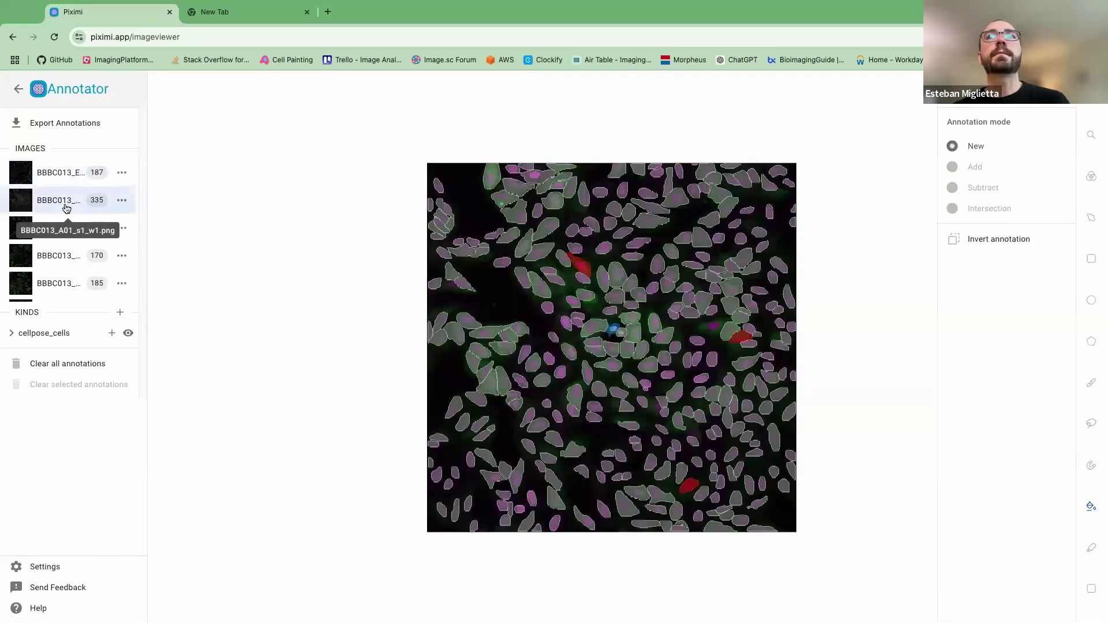
pyautogui.click(584, 268)
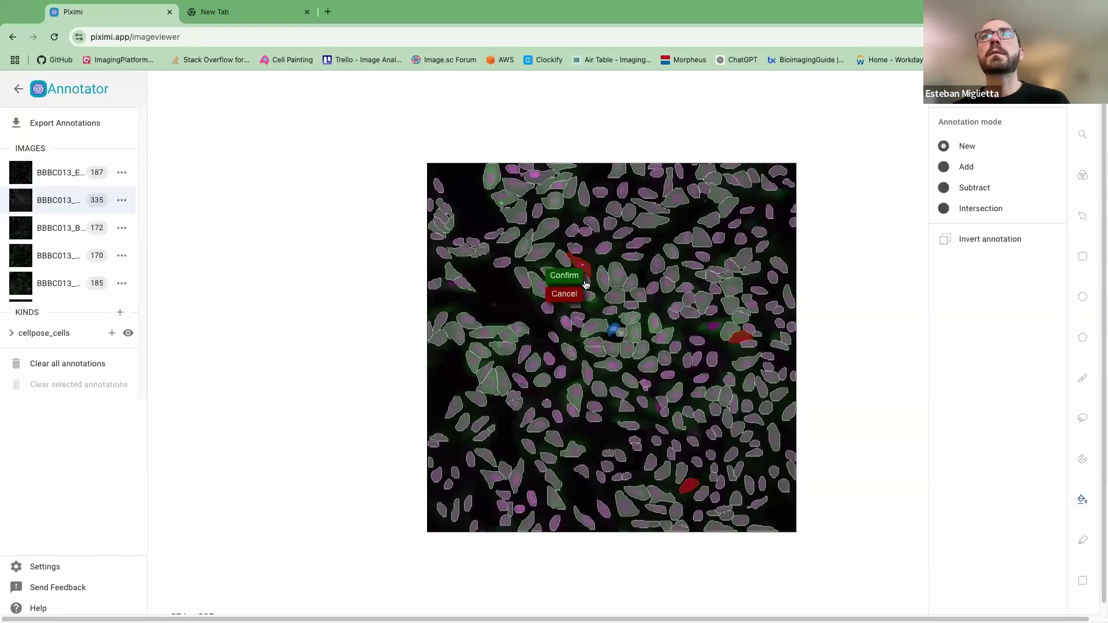
pyautogui.click(570, 277)
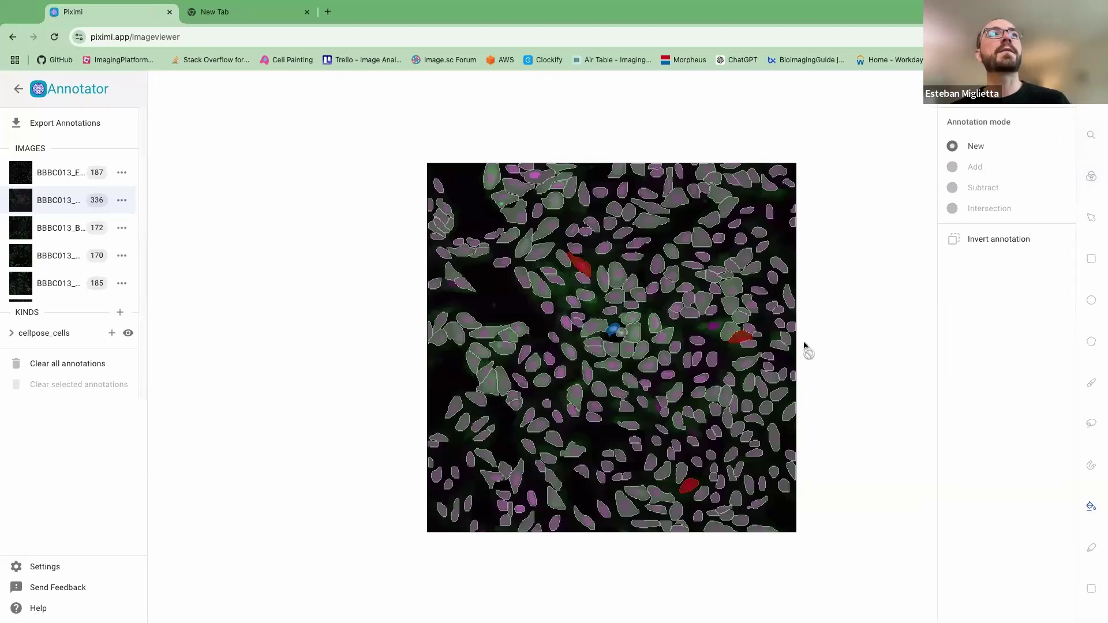
# - Expand the cellpose_cells categories and toggle all their annotations off and on to compare the segmentation with the underlying image
pyautogui.click(111, 334)
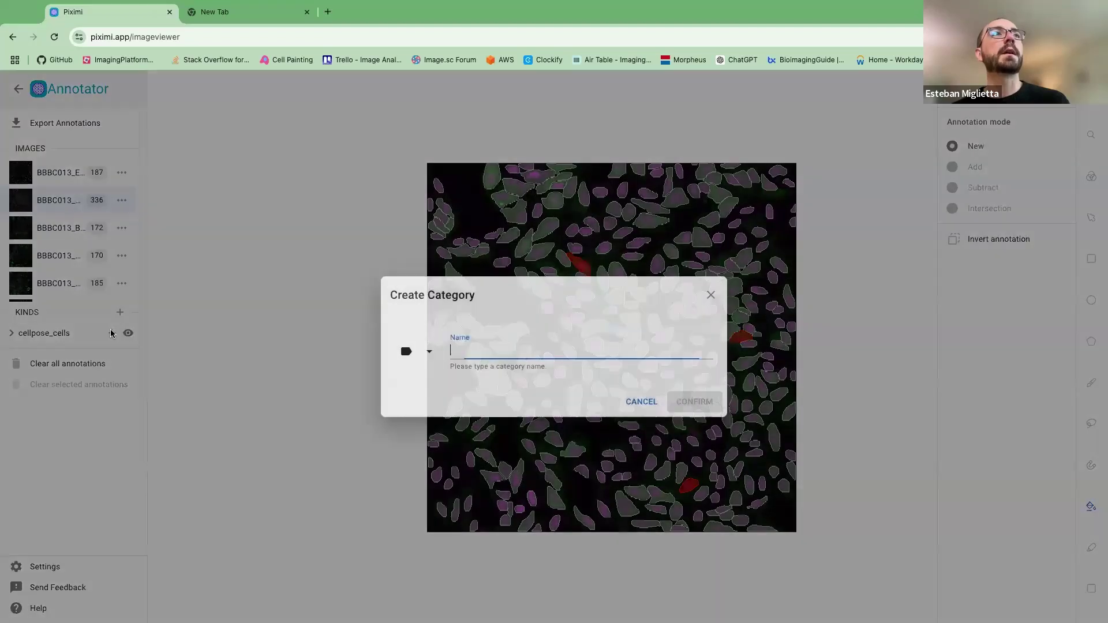
pyautogui.click(713, 297)
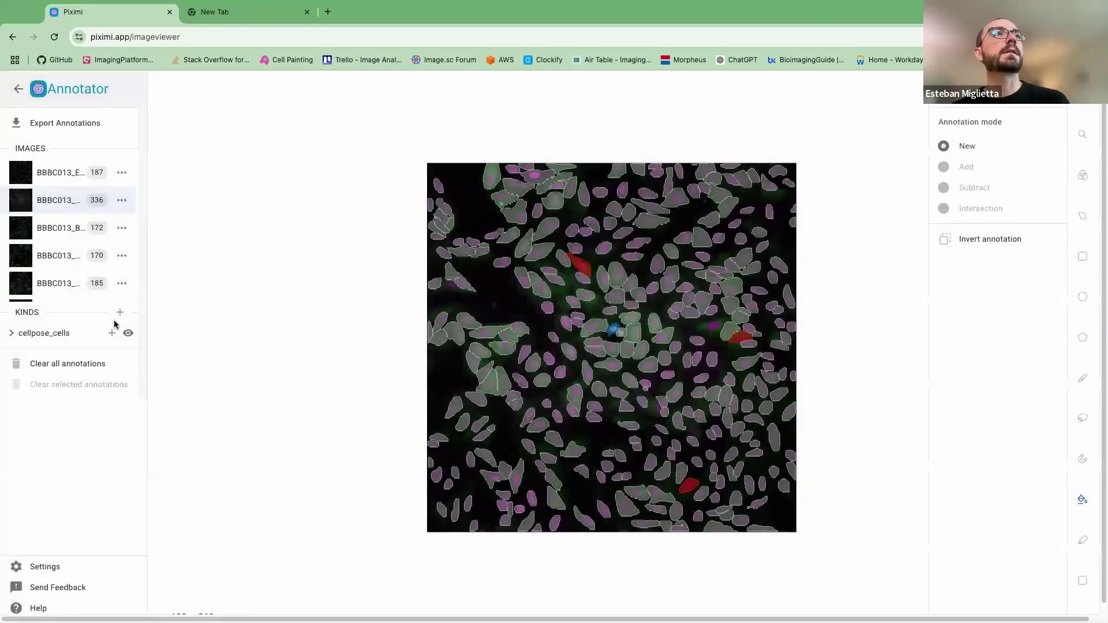
pyautogui.click(11, 334)
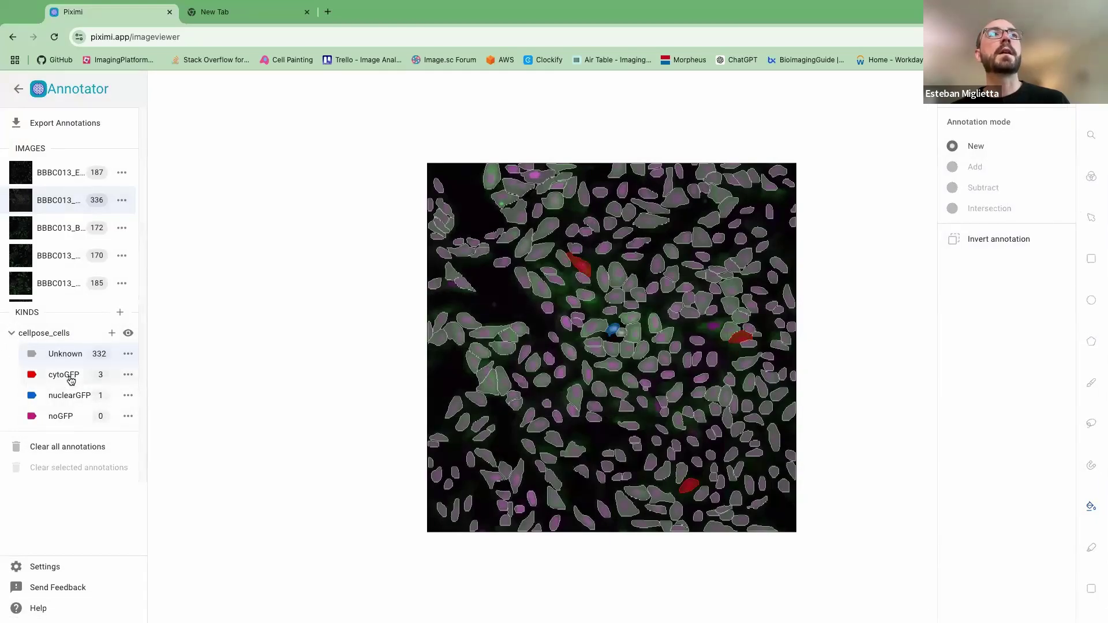
pyautogui.click(129, 335)
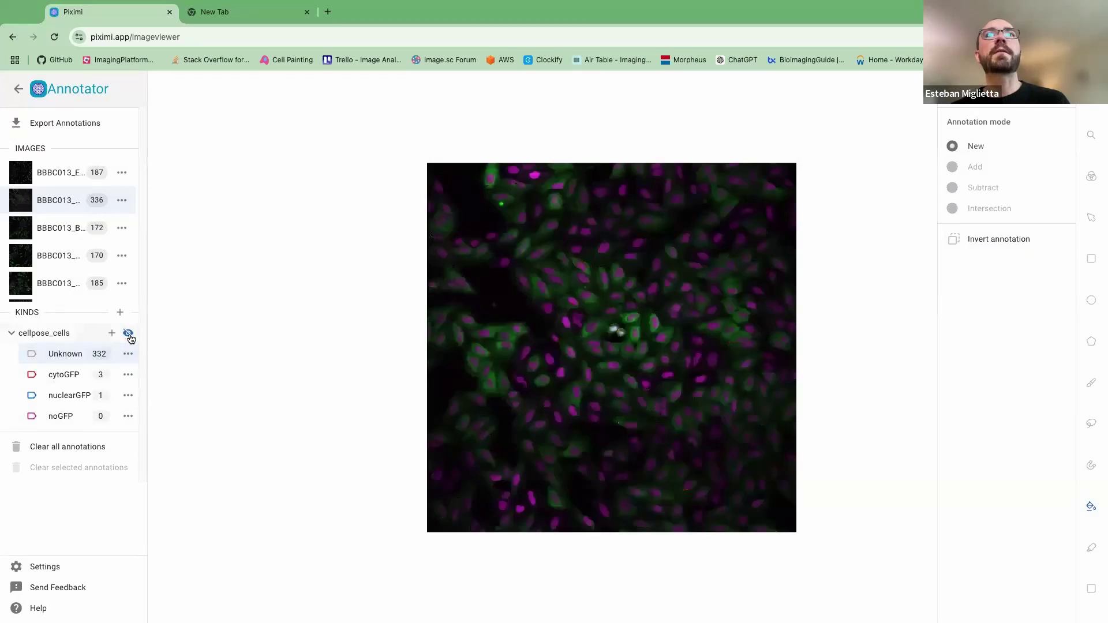
pyautogui.click(129, 335)
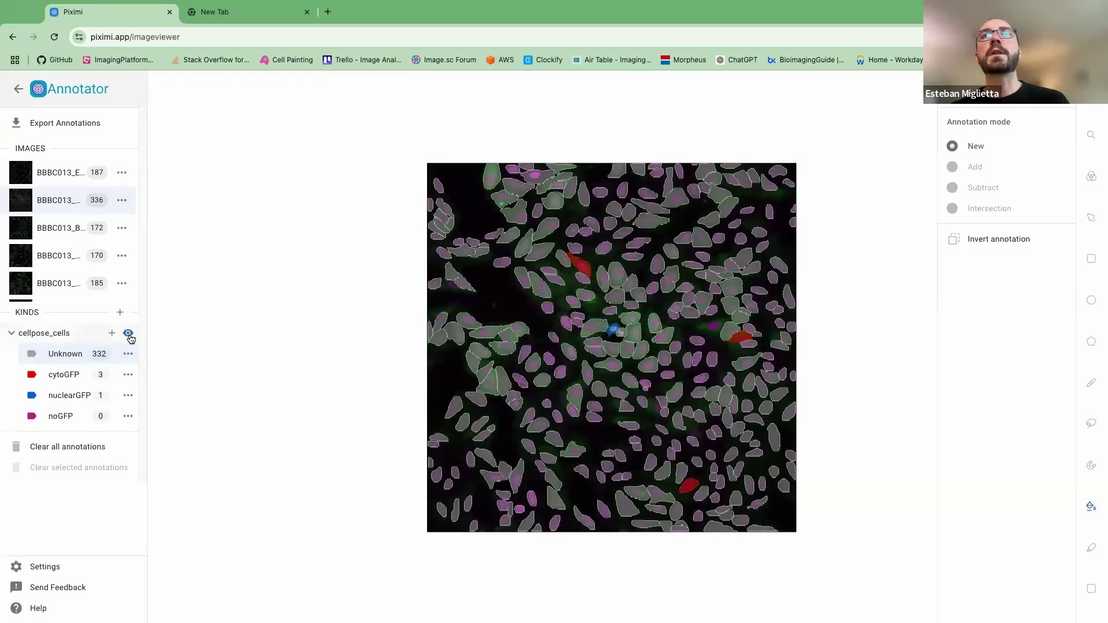
pyautogui.click(128, 334)
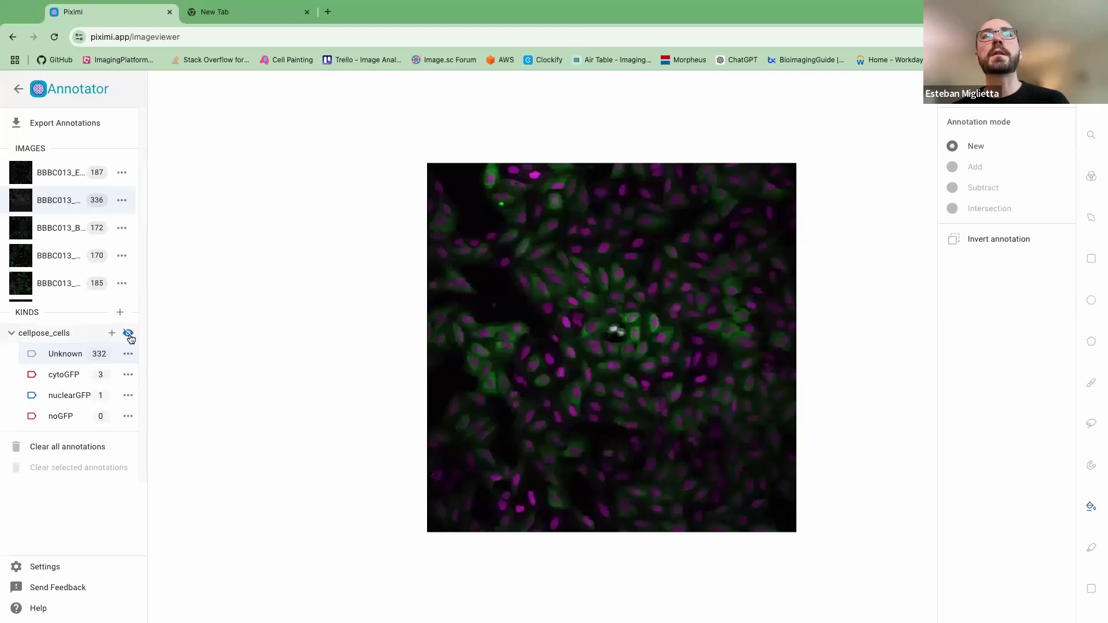
pyautogui.click(129, 335)
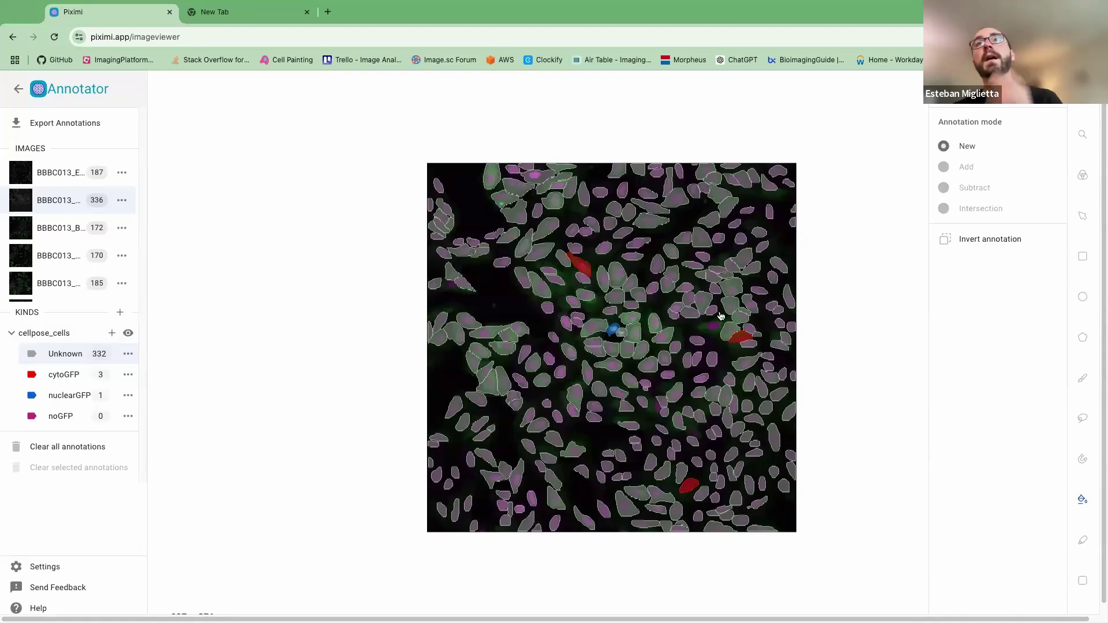
pyautogui.moveTo(714, 328)
pyautogui.mouseDown()
pyautogui.moveTo(713, 388)
pyautogui.moveTo(712, 332)
pyautogui.mouseUp()
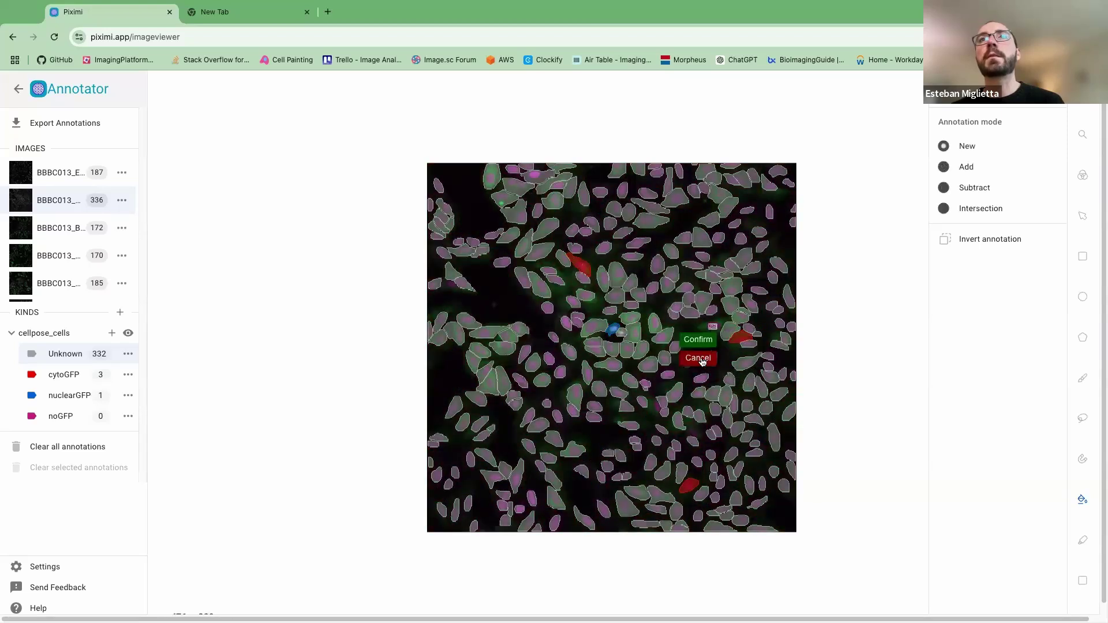
pyautogui.click(699, 359)
pyautogui.click(1091, 426)
# - Trace the unsegmented magenta-nucleus cell beside the rightmost red cytoGFP cell with the Magnetic Tool
pyautogui.scroll(5, 769, 360)
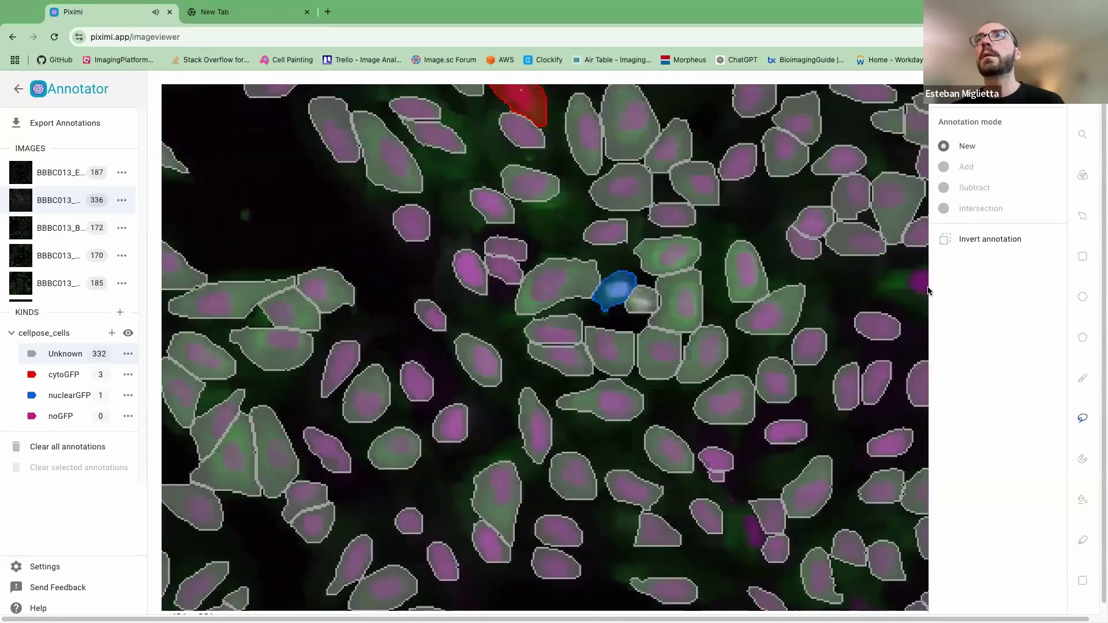
pyautogui.scroll(-5, 872, 290)
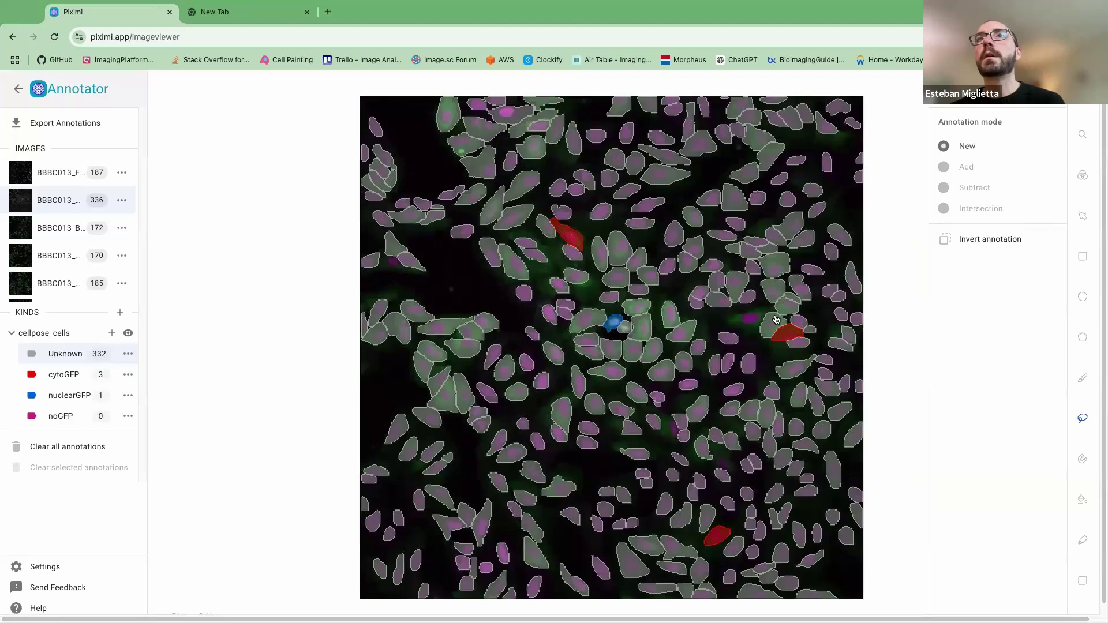
pyautogui.click(1086, 462)
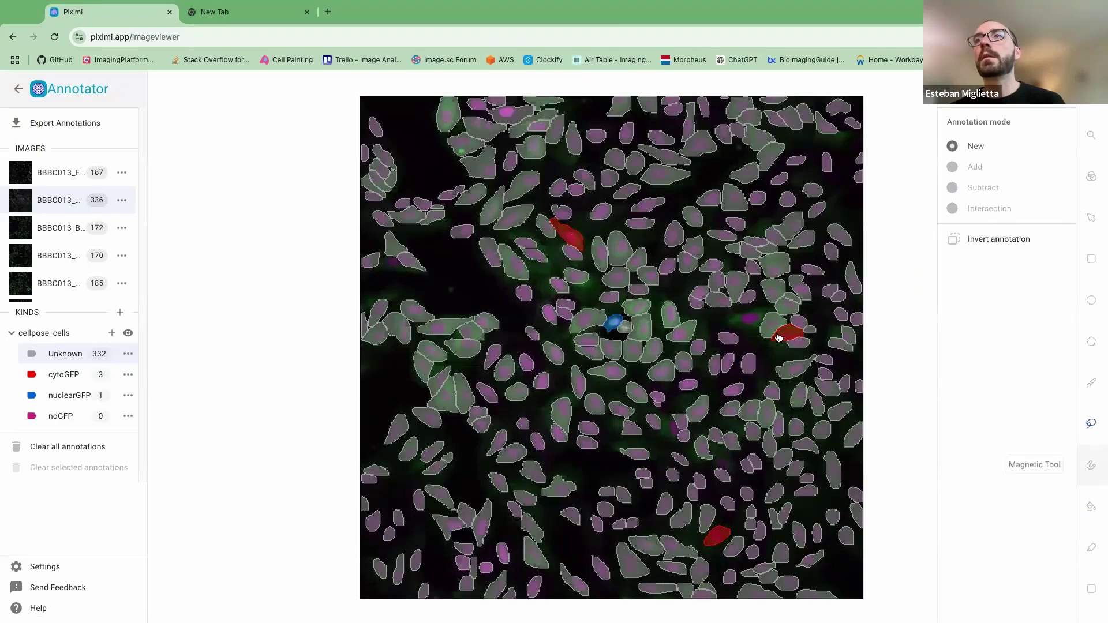
pyautogui.click(764, 309)
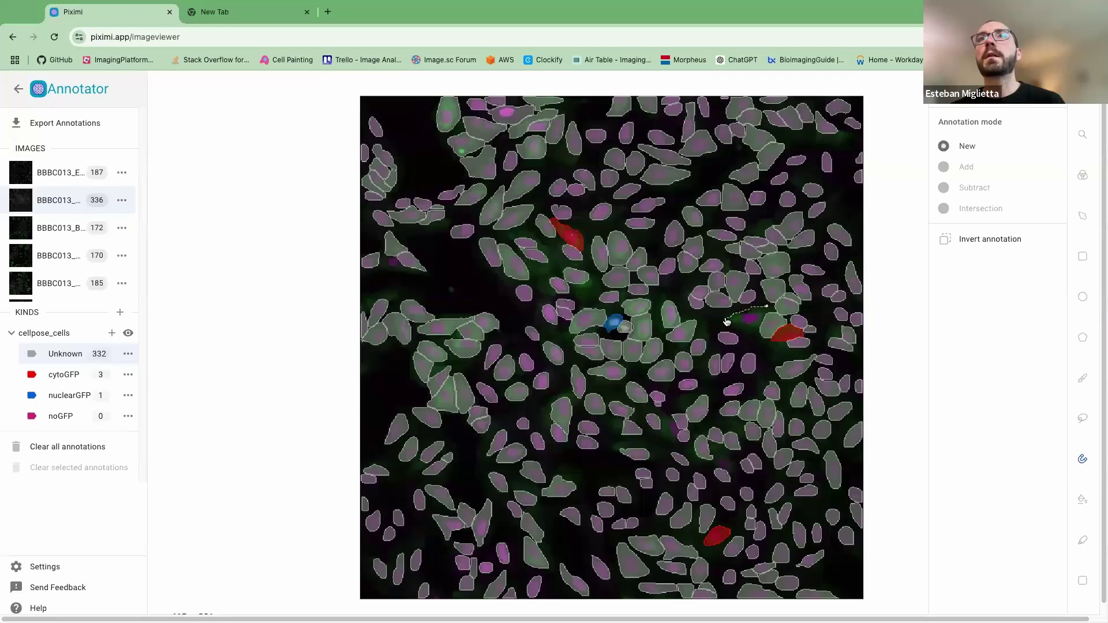
pyautogui.click(745, 329)
pyautogui.click(759, 331)
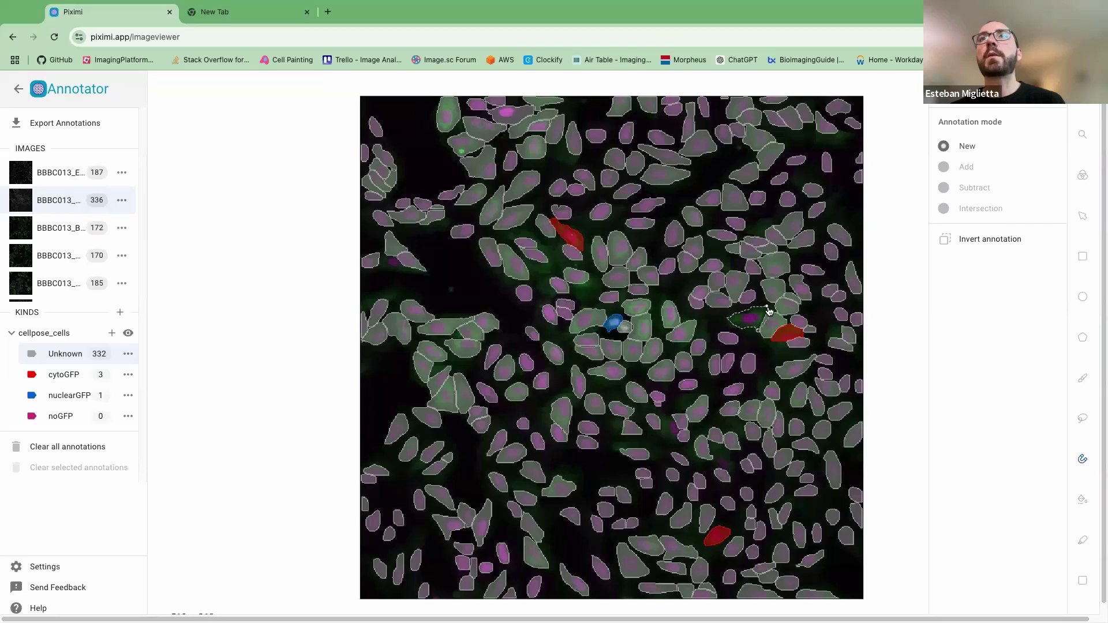
# - Confirm the newly outlined cell near the red cell as an Unknown annotation, save the changes and return to the project
pyautogui.click(770, 312)
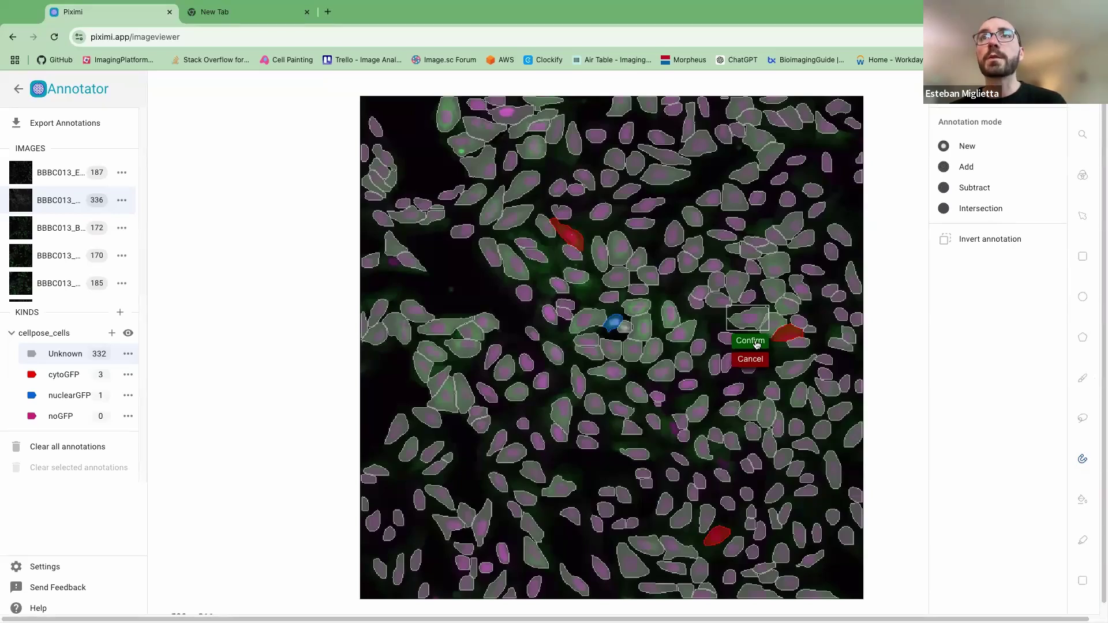
pyautogui.click(757, 345)
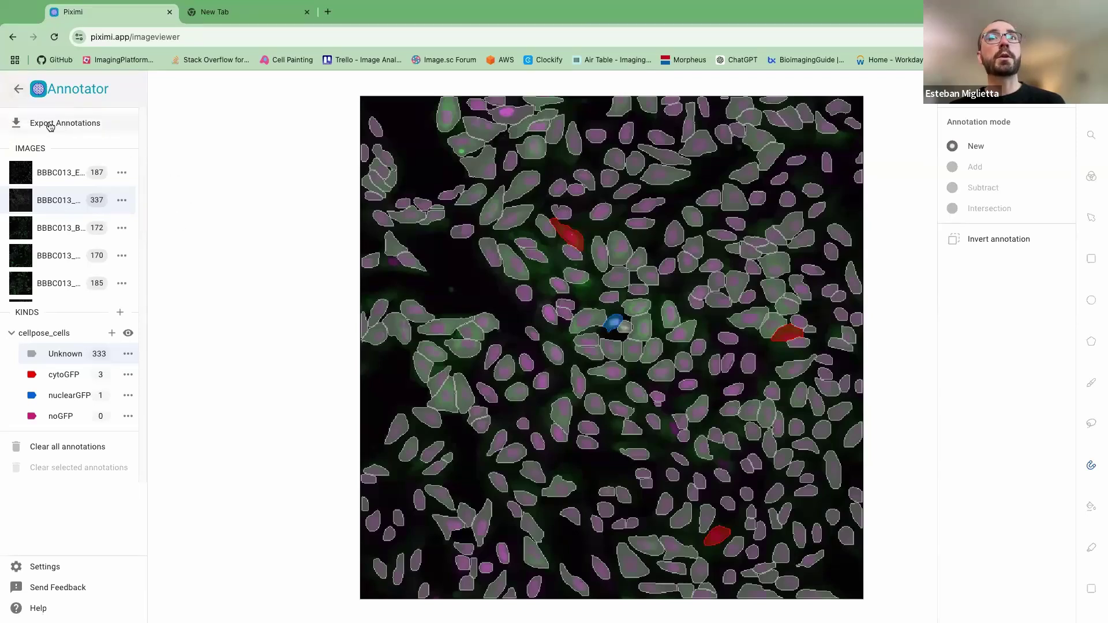
pyautogui.click(16, 90)
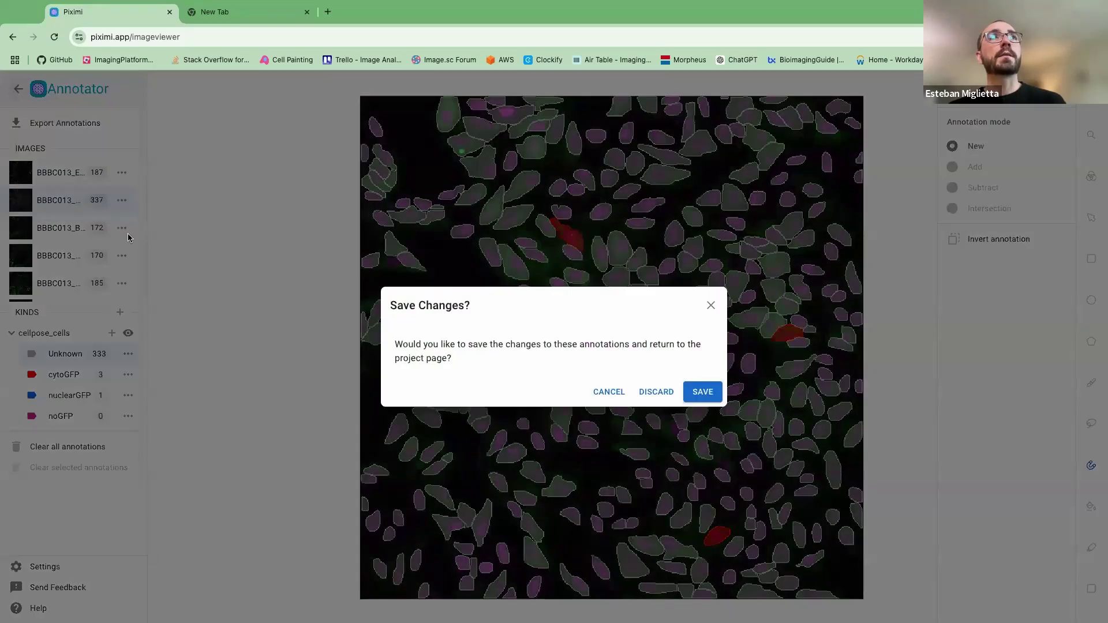
pyautogui.click(698, 392)
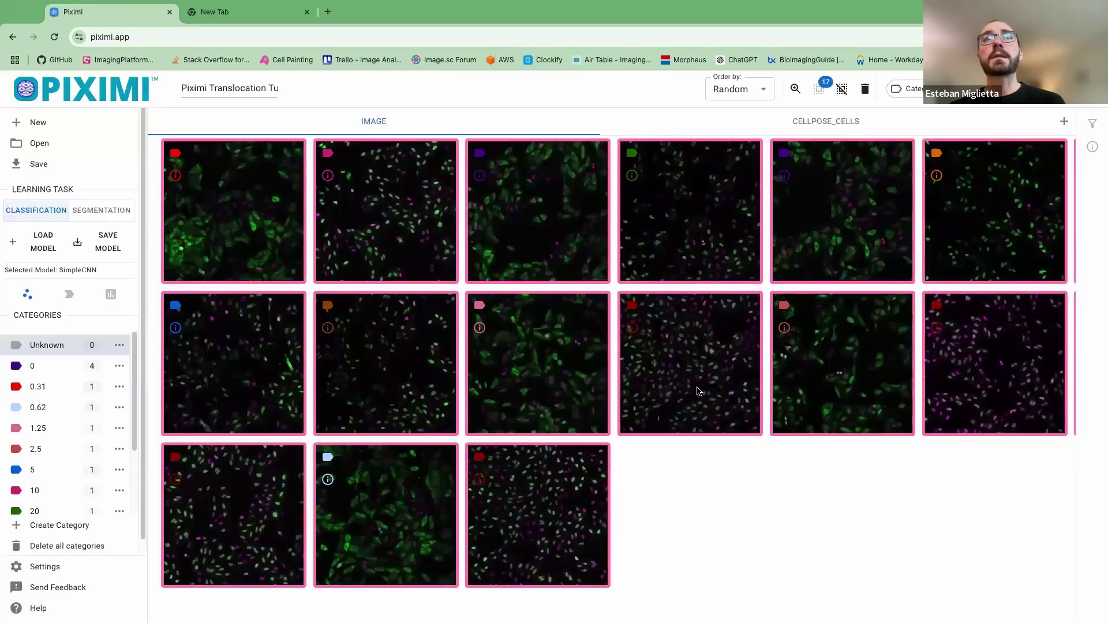
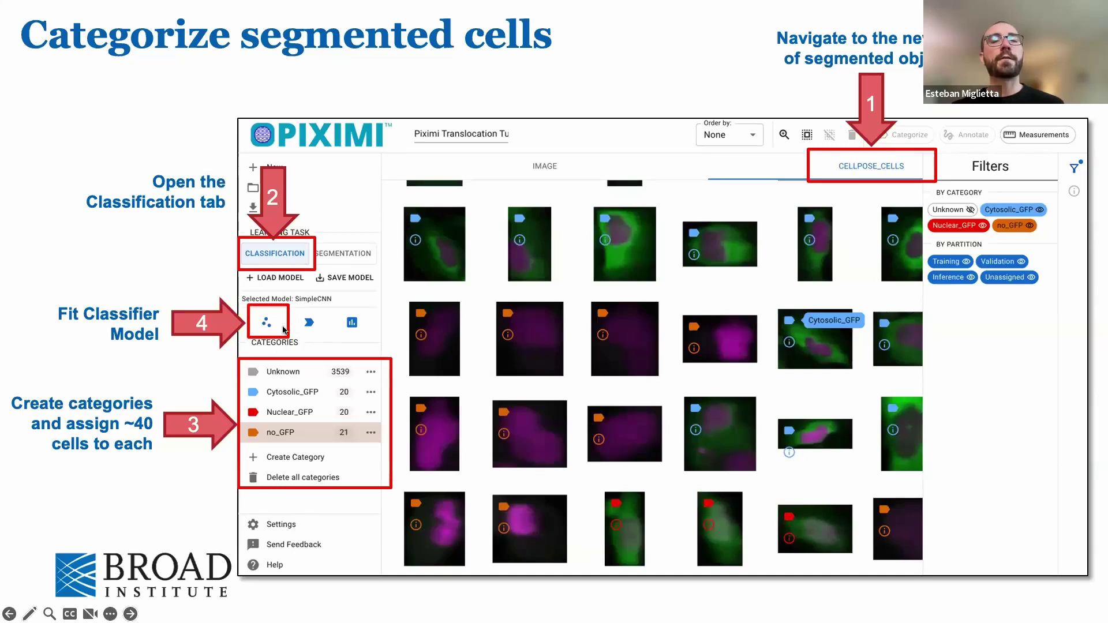
# - Switch to Piximi and set the SimpleCNN classifier's input rows and input columns to 48 in the architecture settings
pyautogui.hotkey('ctrl', 'Right')
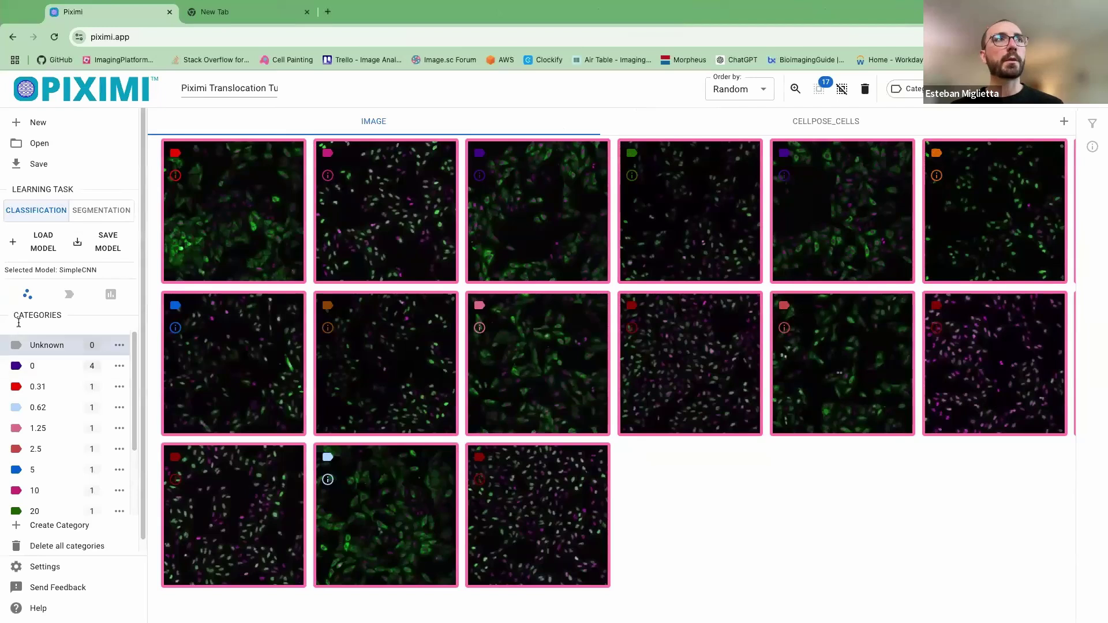
pyautogui.click(24, 299)
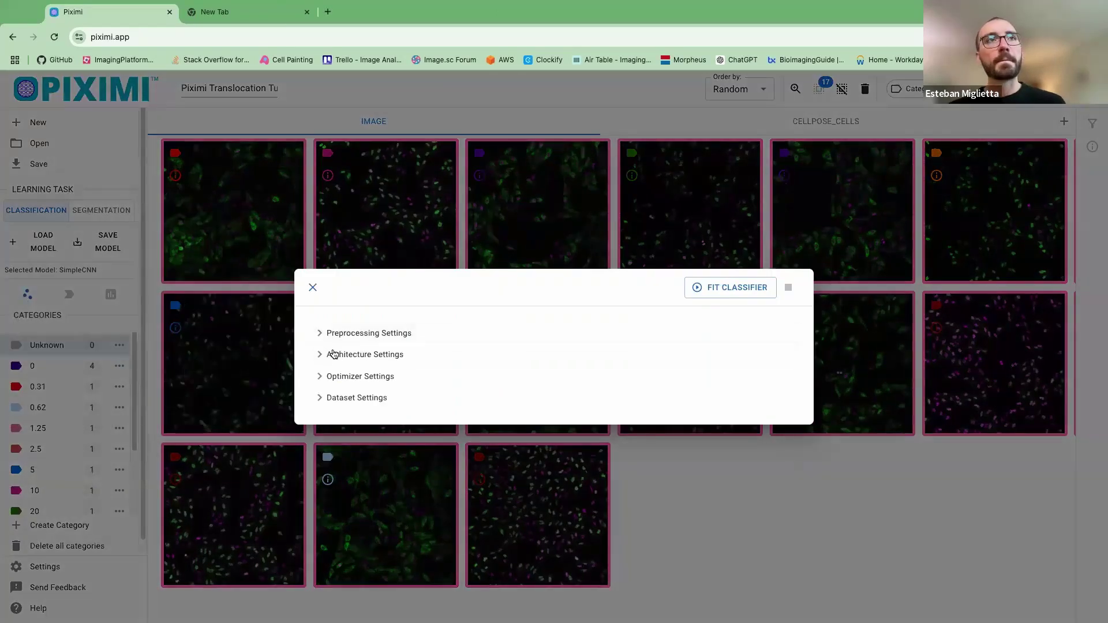
pyautogui.click(317, 355)
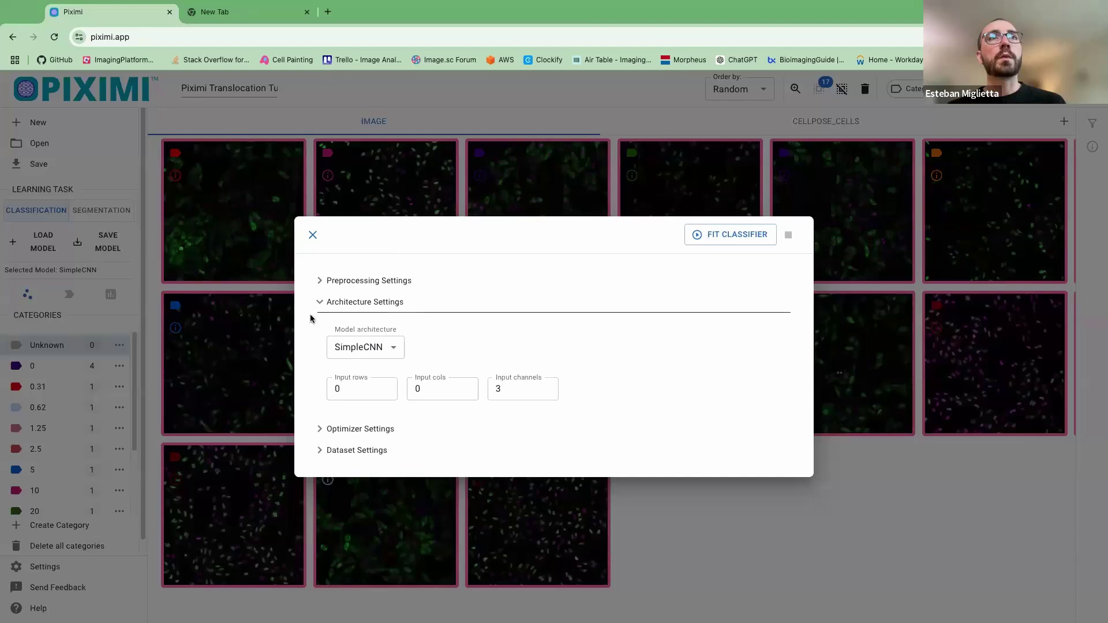
pyautogui.click(397, 350)
pyautogui.click(387, 350)
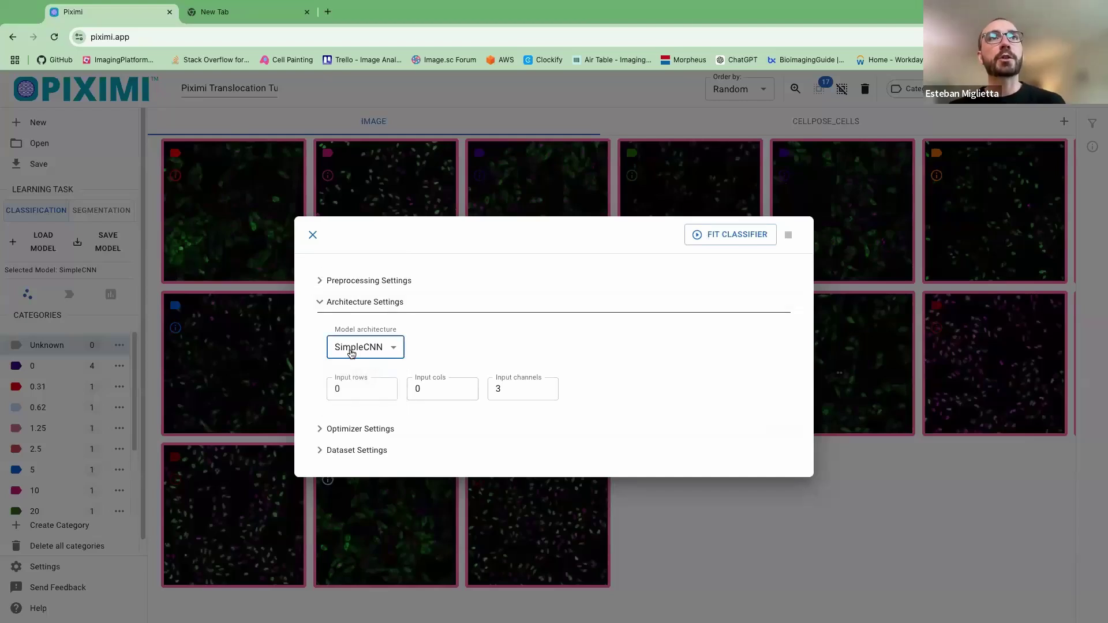
pyautogui.click(337, 389)
pyautogui.moveTo(337, 389); pyautogui.dragTo(374, 391)
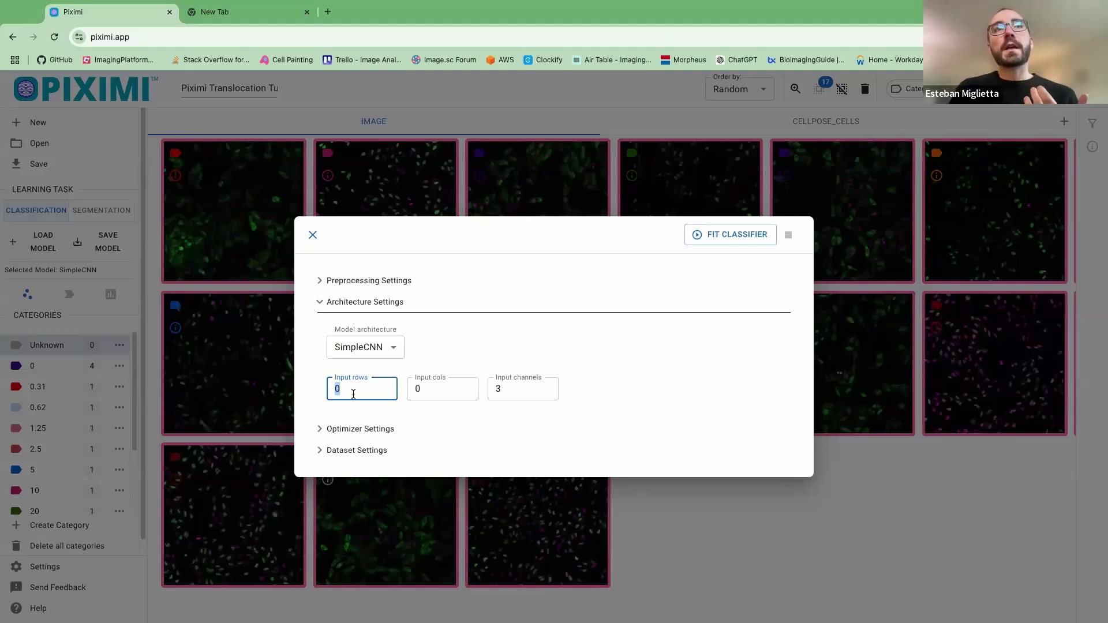
pyautogui.write('48')
pyautogui.click(452, 390)
pyautogui.write('48')
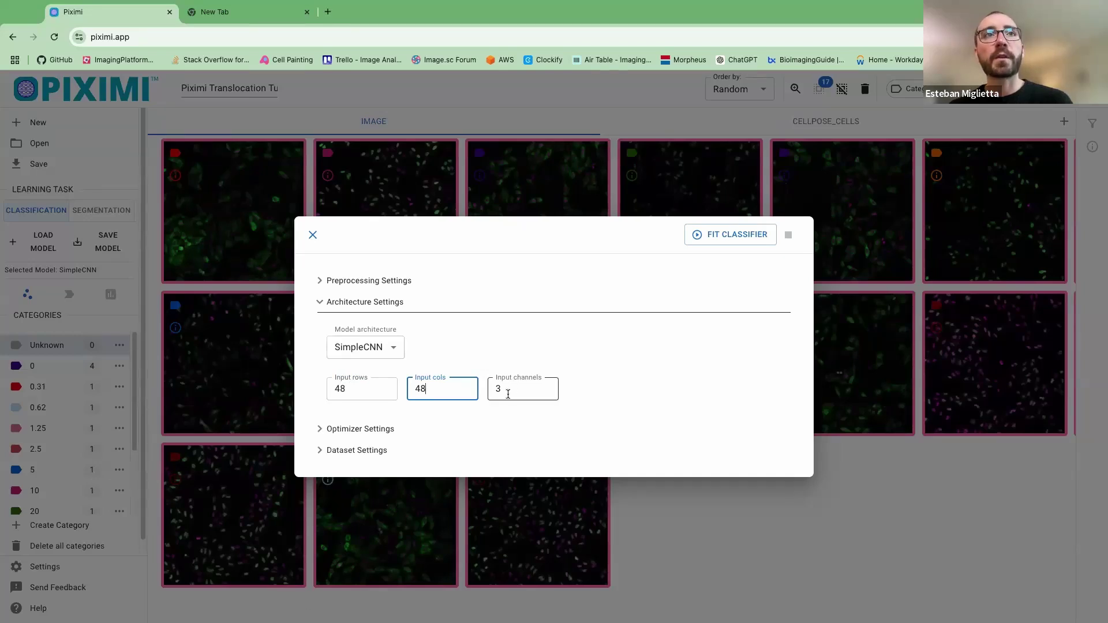
# - Review the optimizer settings and fit the SimpleCNN classifier on the full images
pyautogui.click(351, 430)
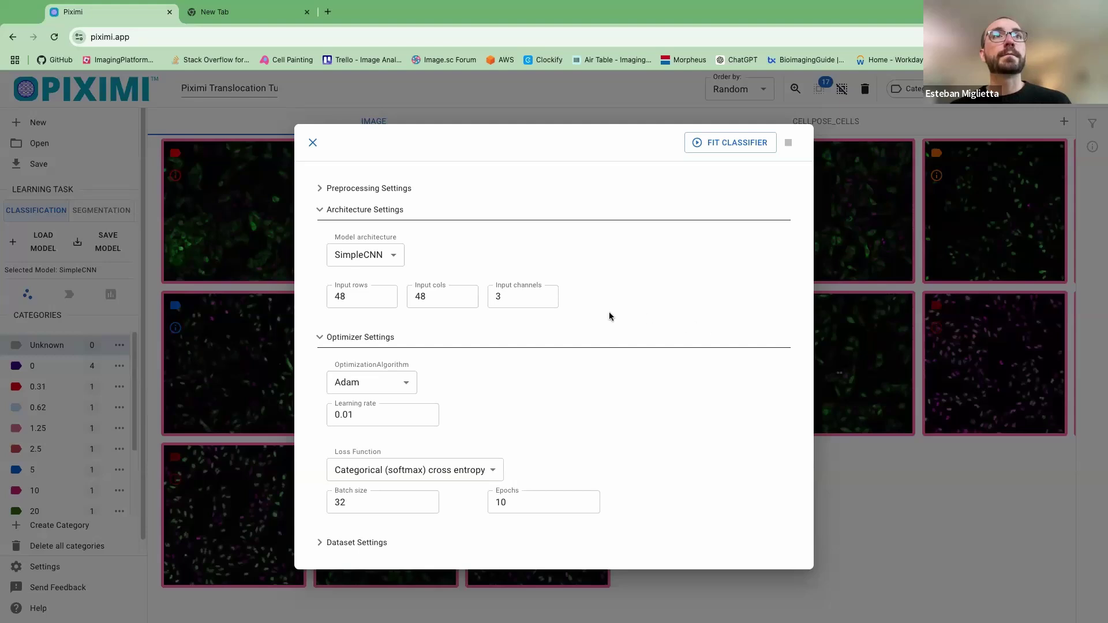
pyautogui.click(319, 341)
pyautogui.click(348, 387)
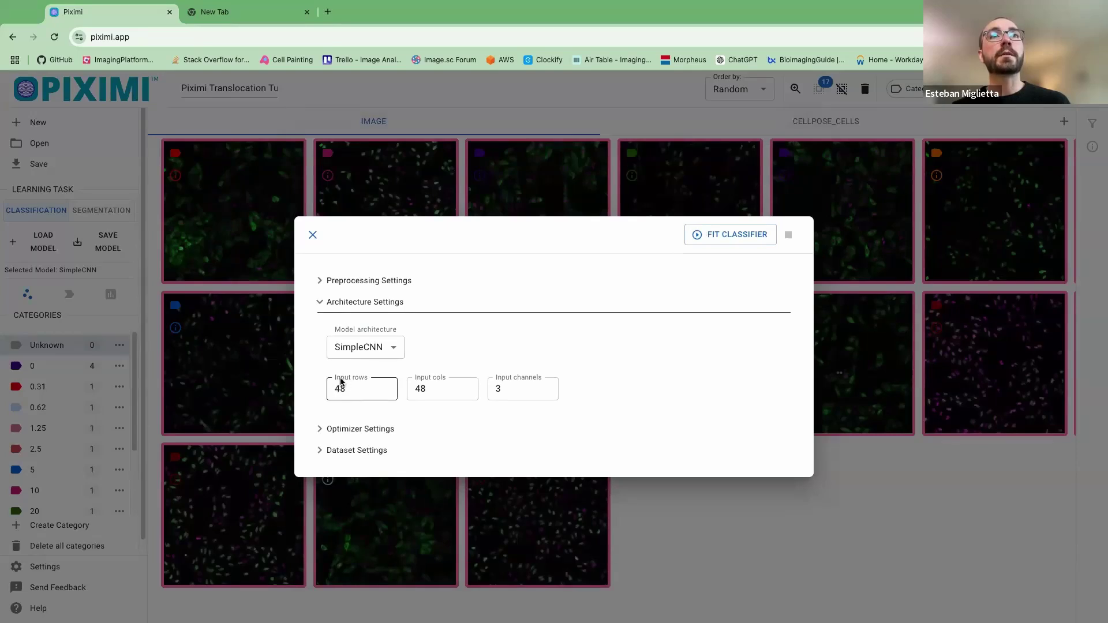
pyautogui.click(442, 382)
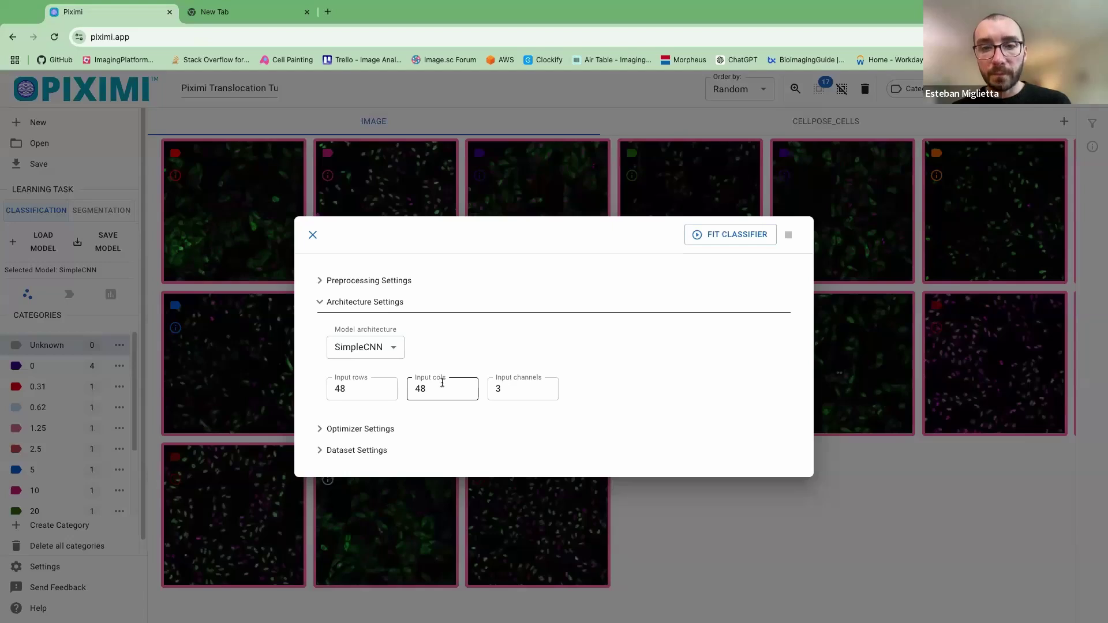
pyautogui.click(357, 389)
pyautogui.click(339, 415)
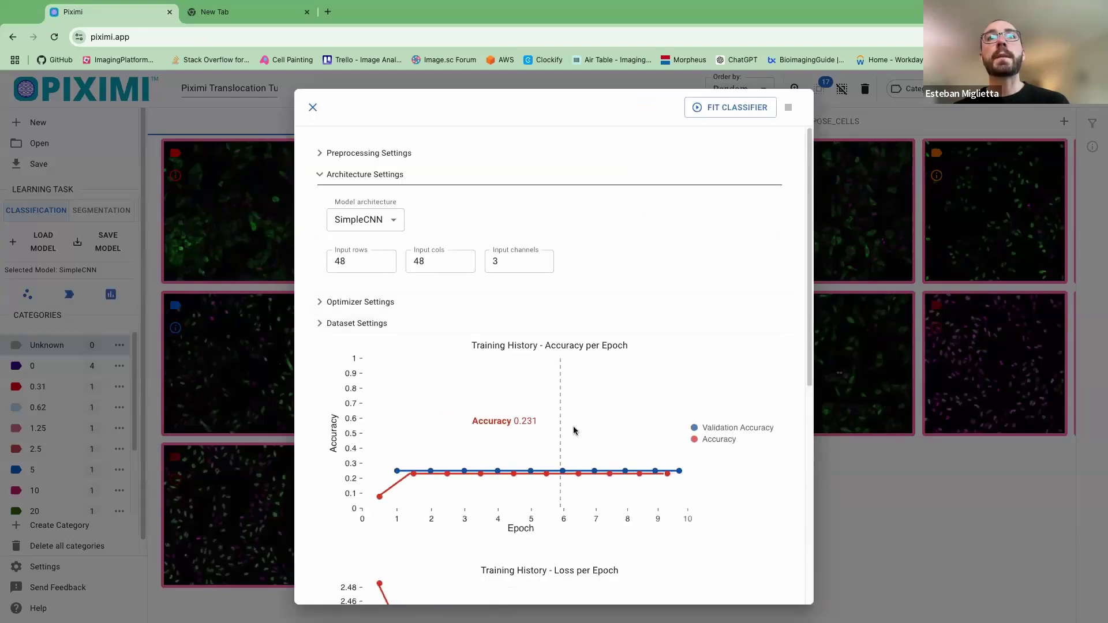
# - Examine the accuracy and loss per epoch plots of the image classifier and close its settings
pyautogui.scroll(-3, 575, 442)
pyautogui.scroll(-2, 578, 451)
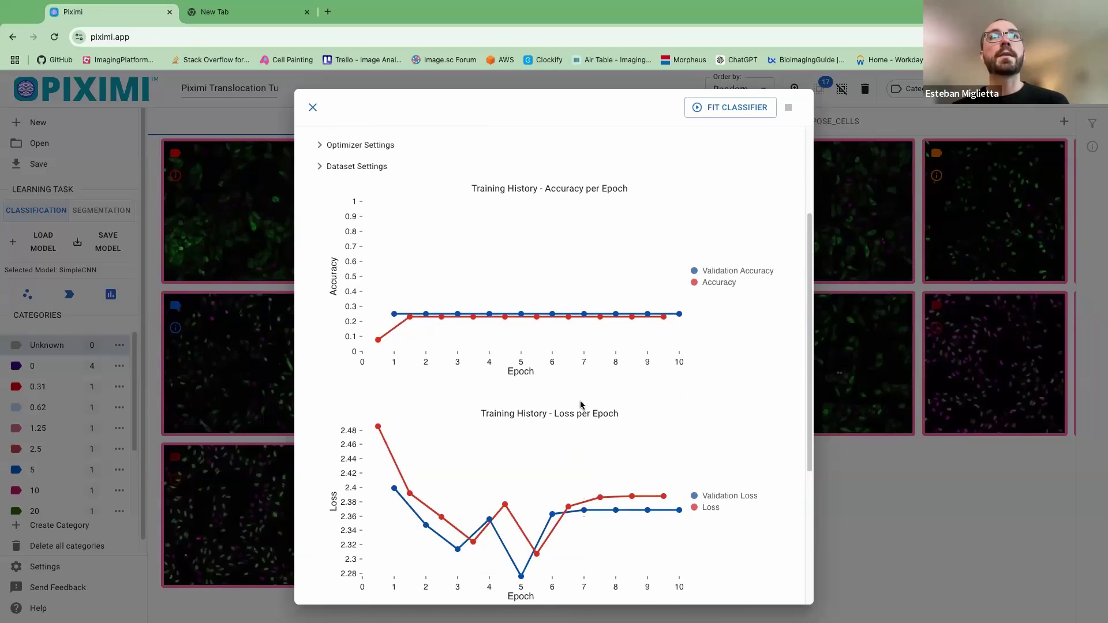
pyautogui.scroll(5, 695, 241)
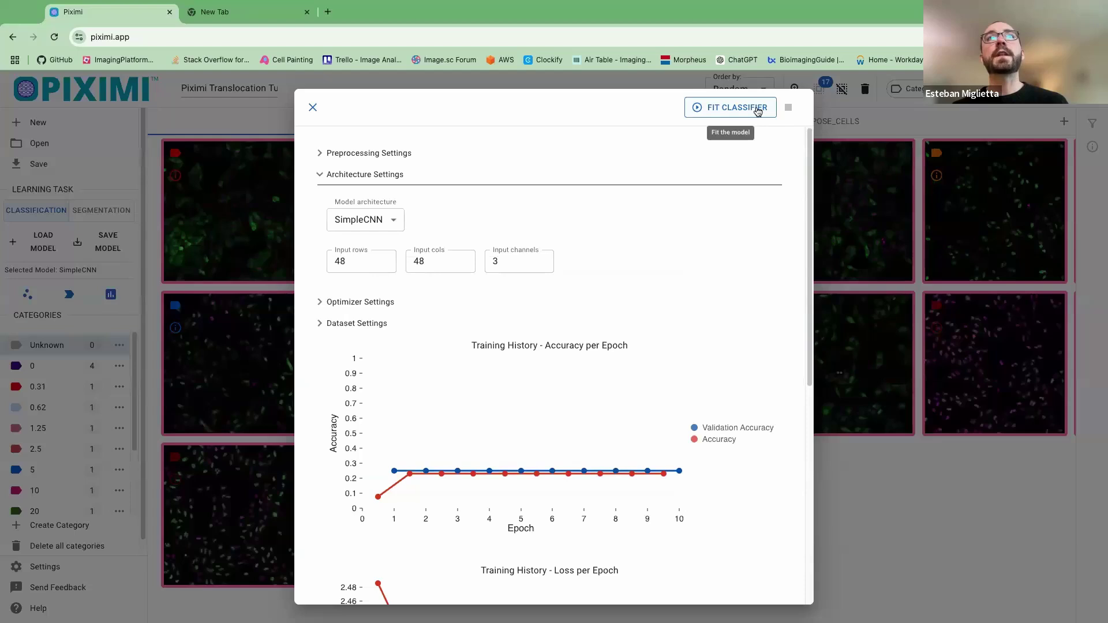
pyautogui.scroll(-3, 720, 217)
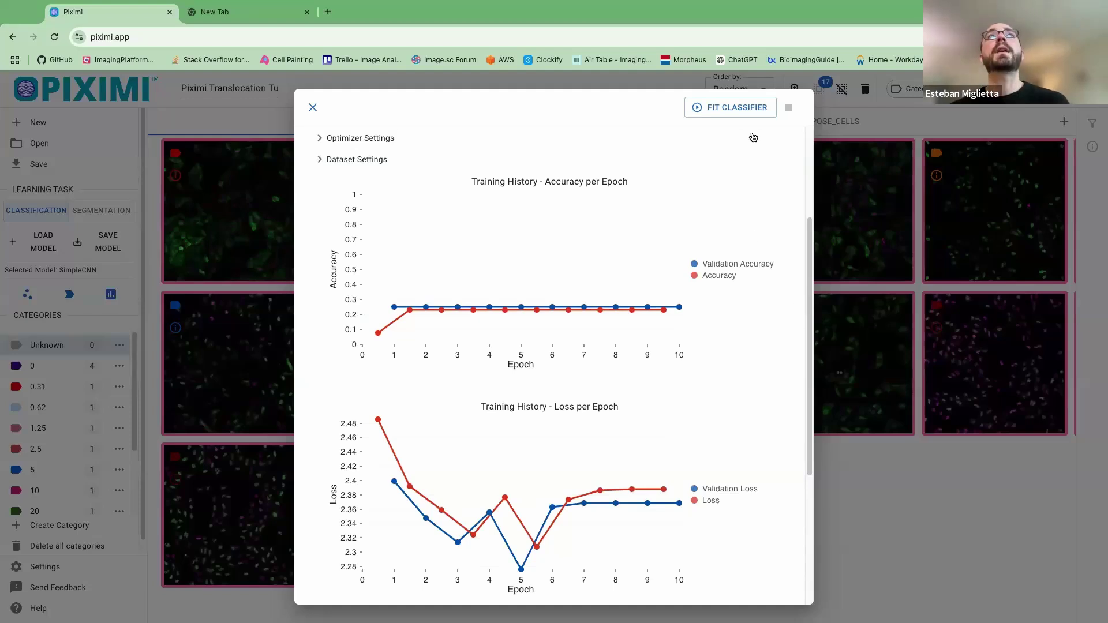
pyautogui.click(313, 107)
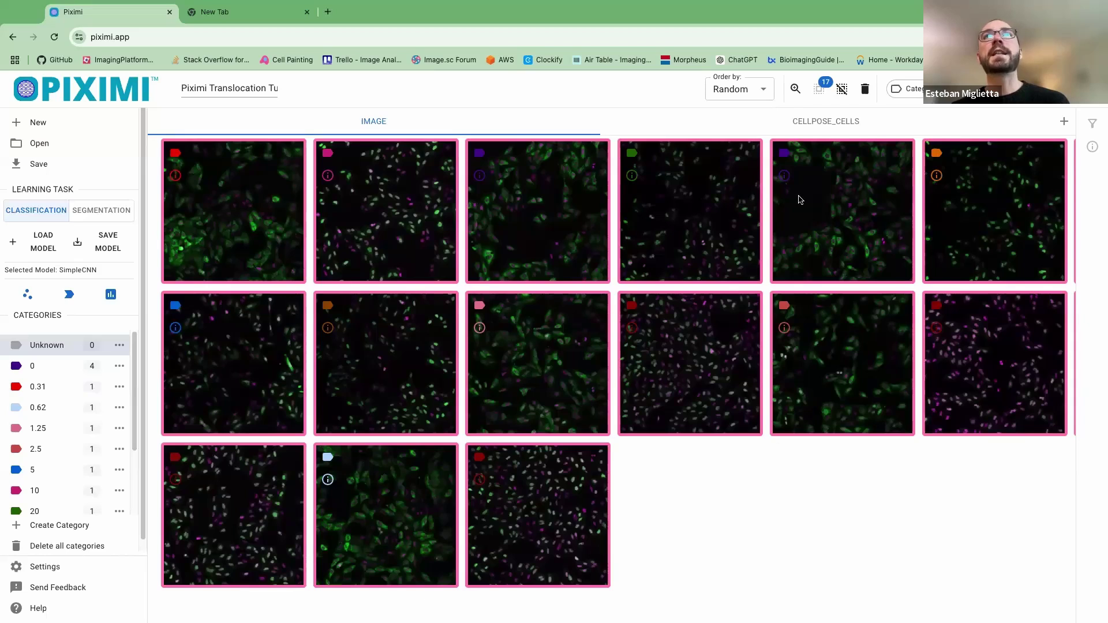
# - Compare the categories of the images with those of the segmented cells, ending in the CELLPOSE_CELLS view
pyautogui.click(800, 127)
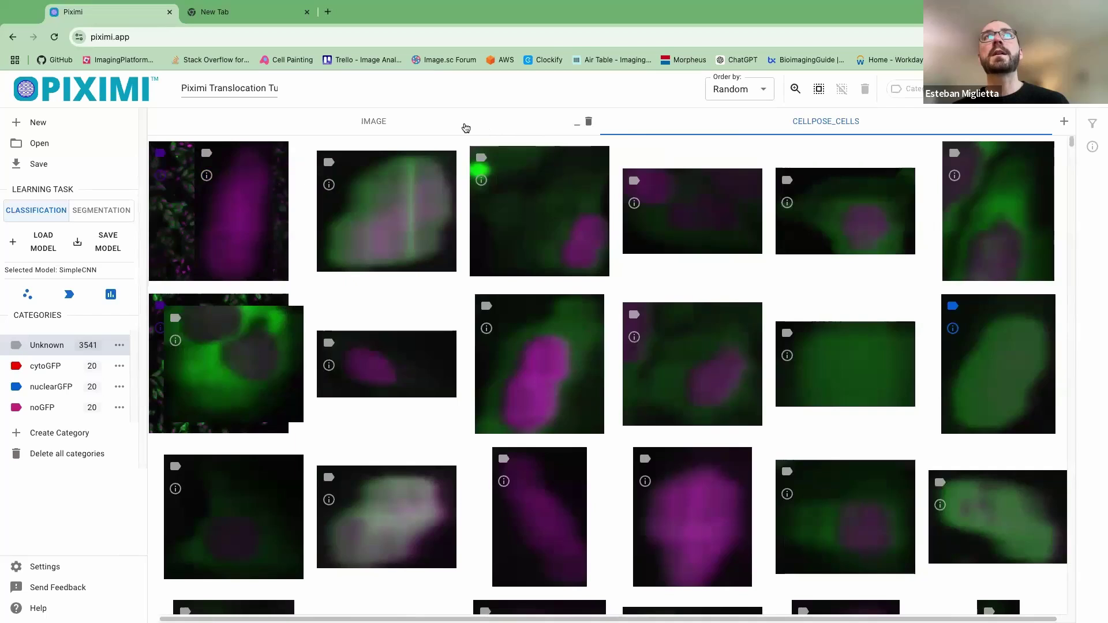
pyautogui.click(375, 128)
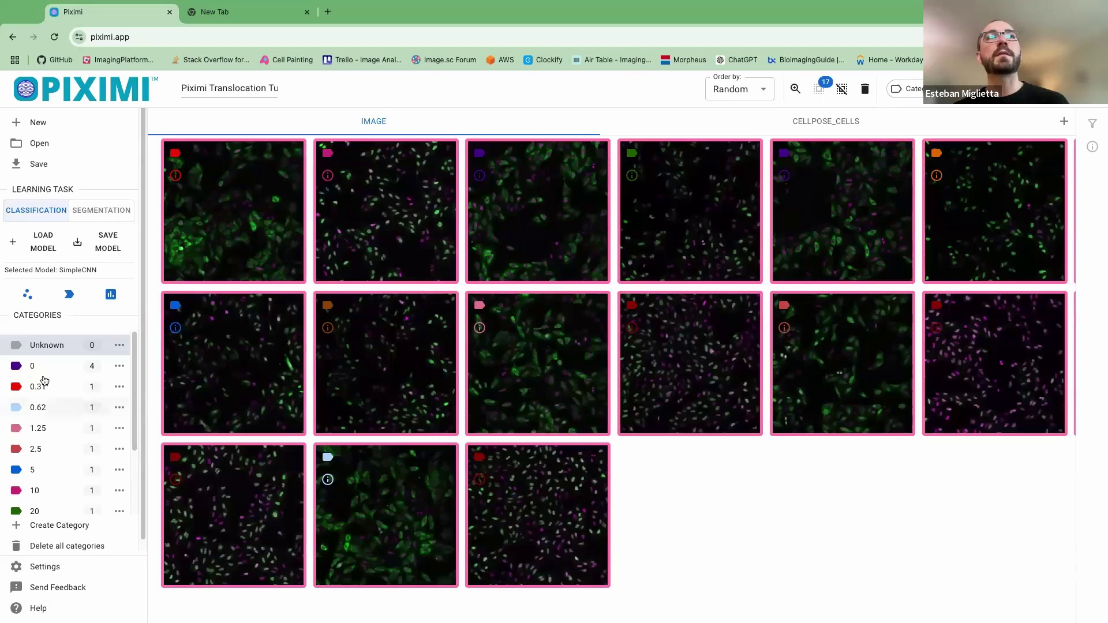
pyautogui.scroll(-2, 41, 404)
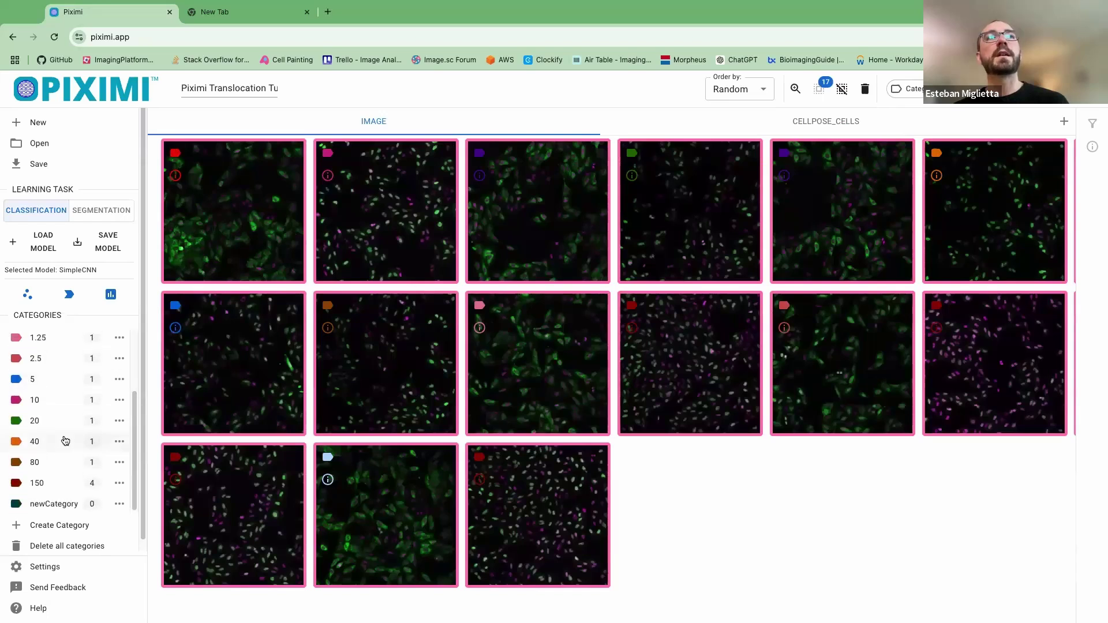
pyautogui.scroll(2, 65, 427)
pyautogui.click(831, 124)
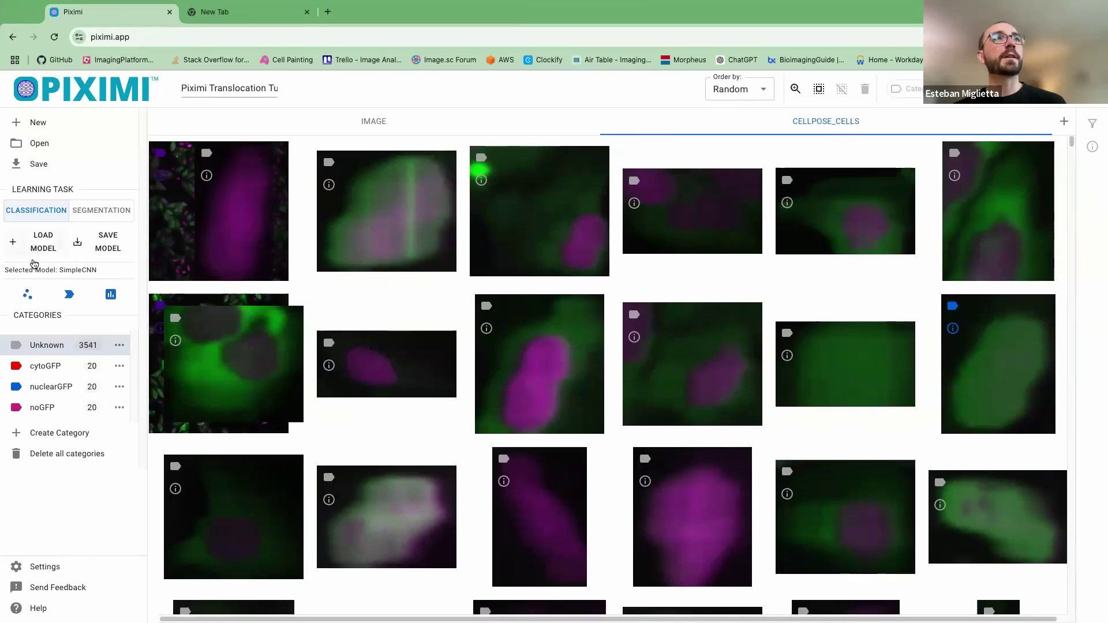
# - Change the classifier's model architecture to MobileNet and discard the SimpleCNN training history
pyautogui.click(27, 299)
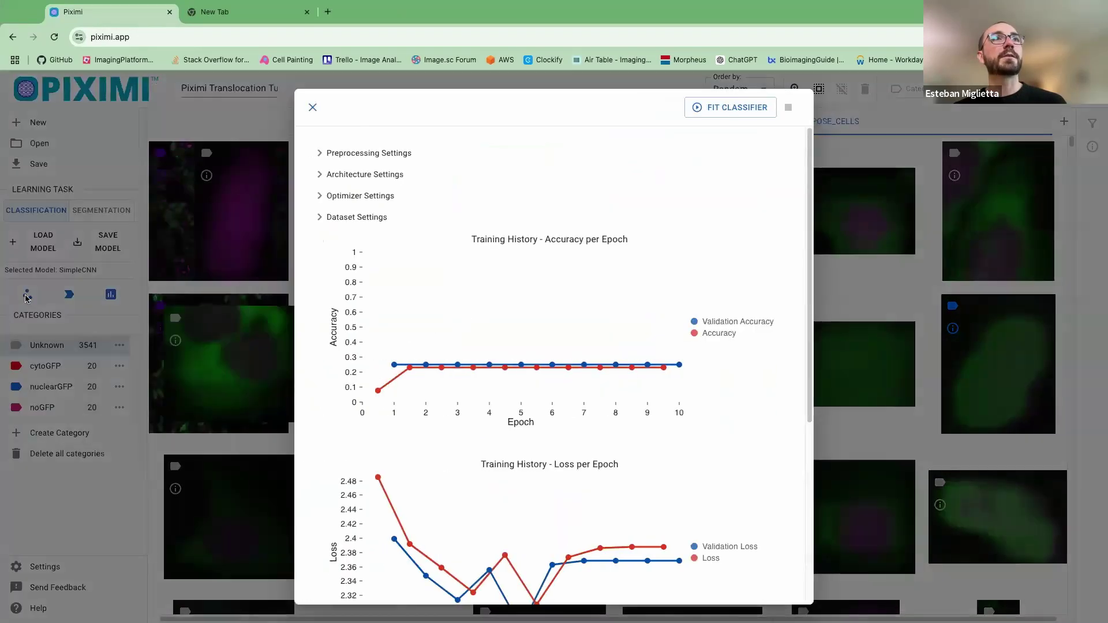
pyautogui.click(321, 178)
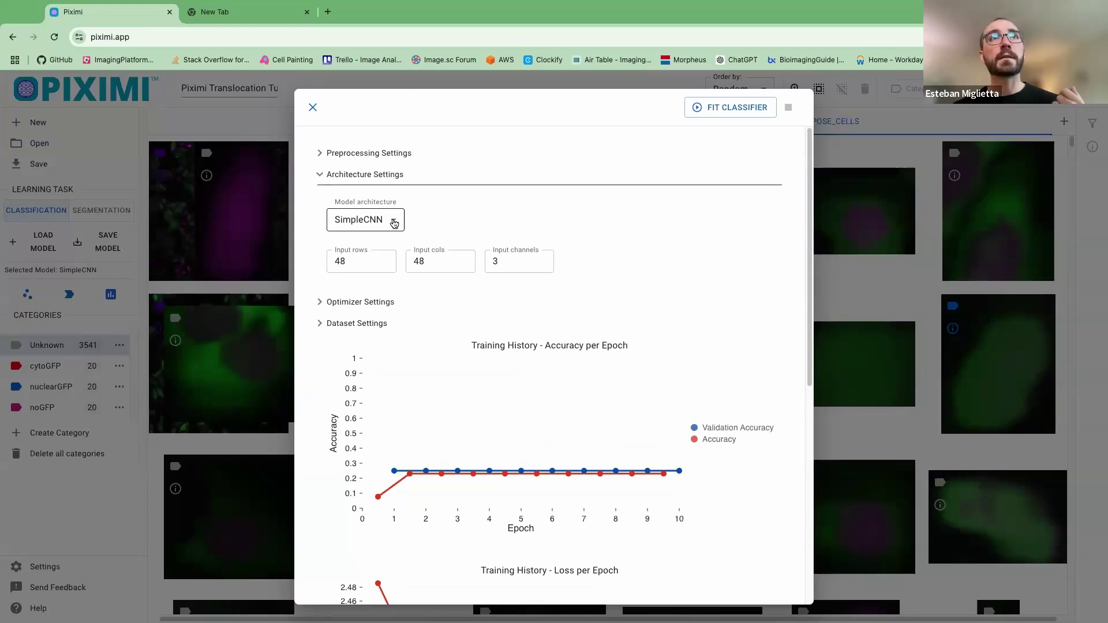
pyautogui.click(396, 223)
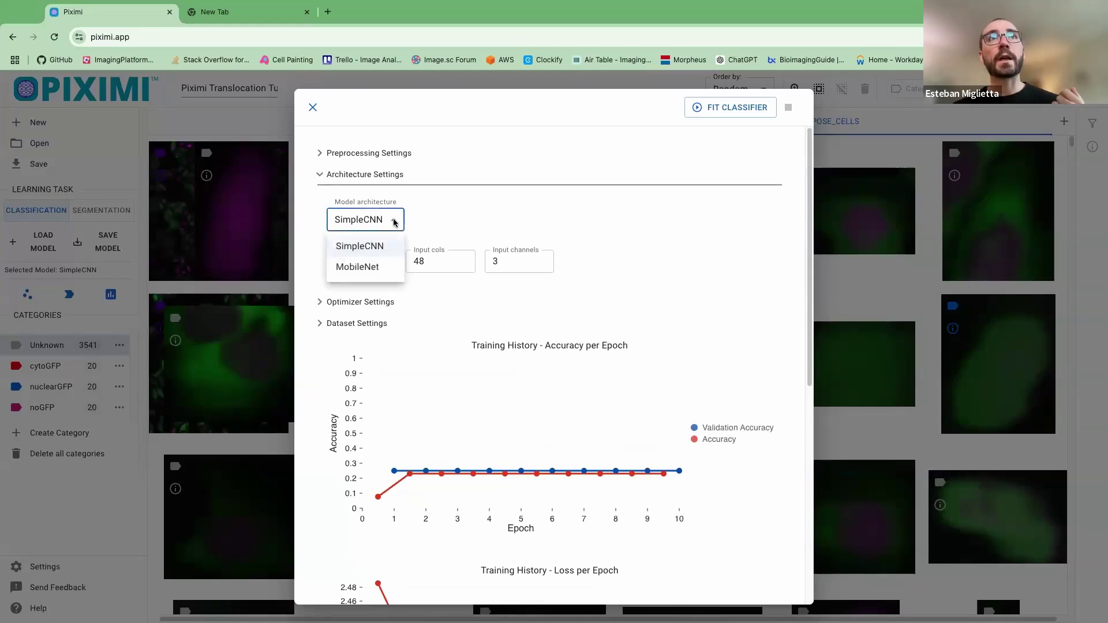
pyautogui.click(375, 268)
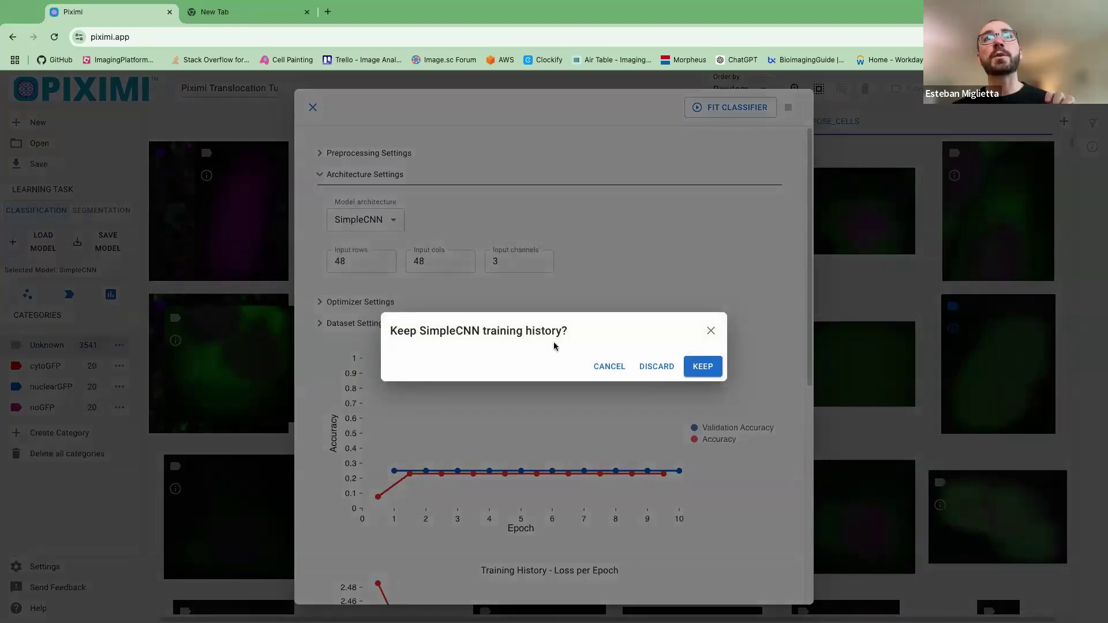
pyautogui.click(658, 368)
# - Set the model architecture back to SimpleCNN and fit the classifier on the segmented cells
pyautogui.click(397, 350)
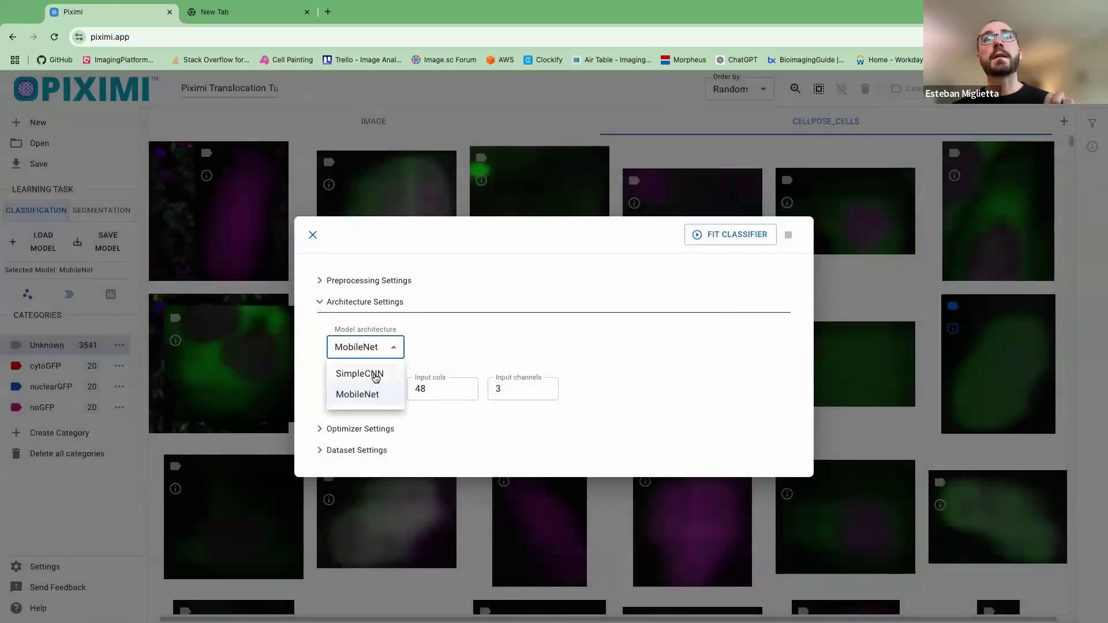
pyautogui.click(376, 375)
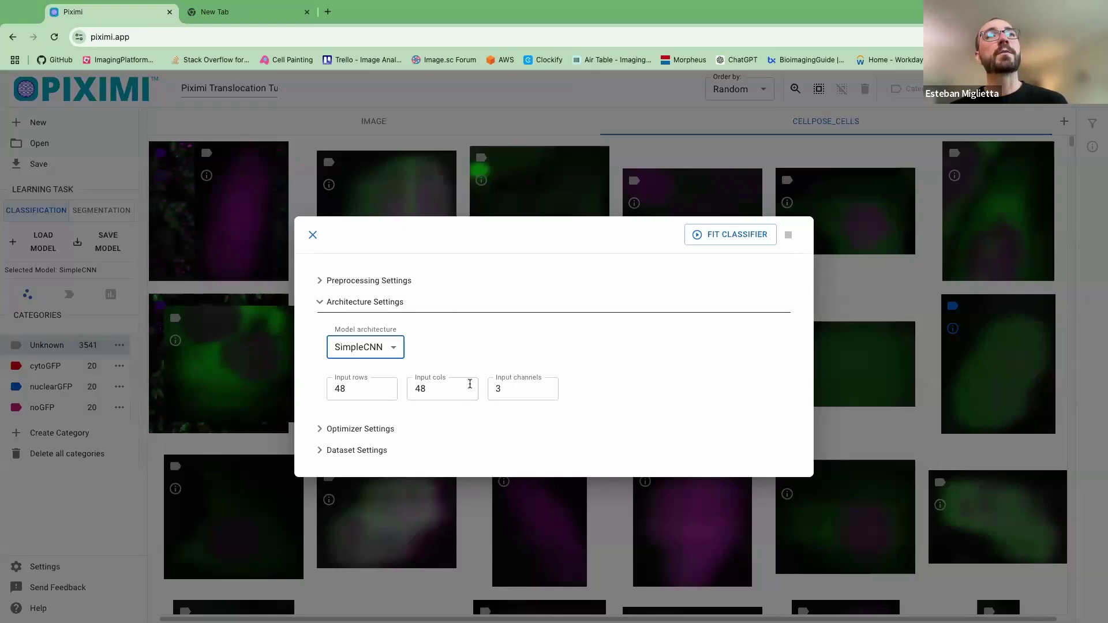
pyautogui.click(729, 237)
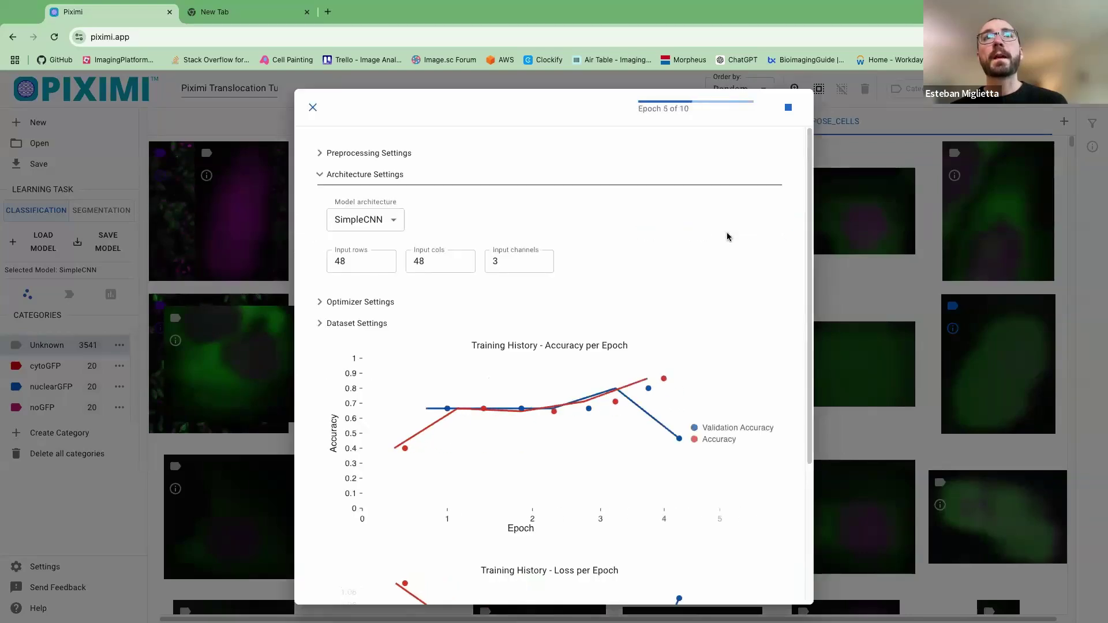
# - Examine the accuracy and loss per epoch plots of the cell classifier and expand its dataset settings
pyautogui.scroll(-3, 749, 314)
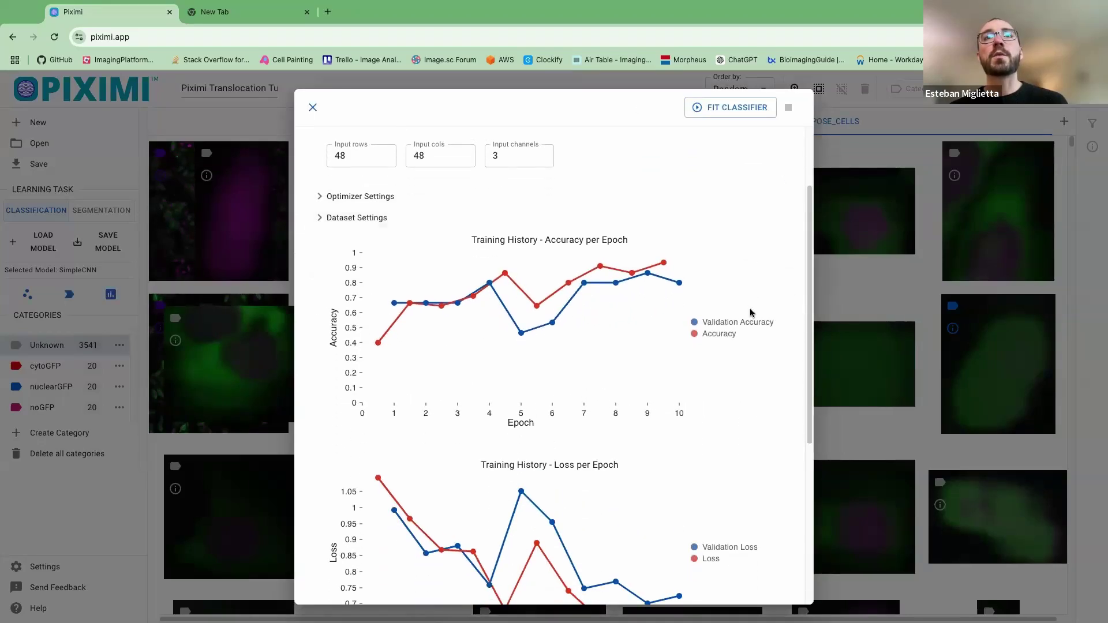
pyautogui.scroll(-2, 760, 290)
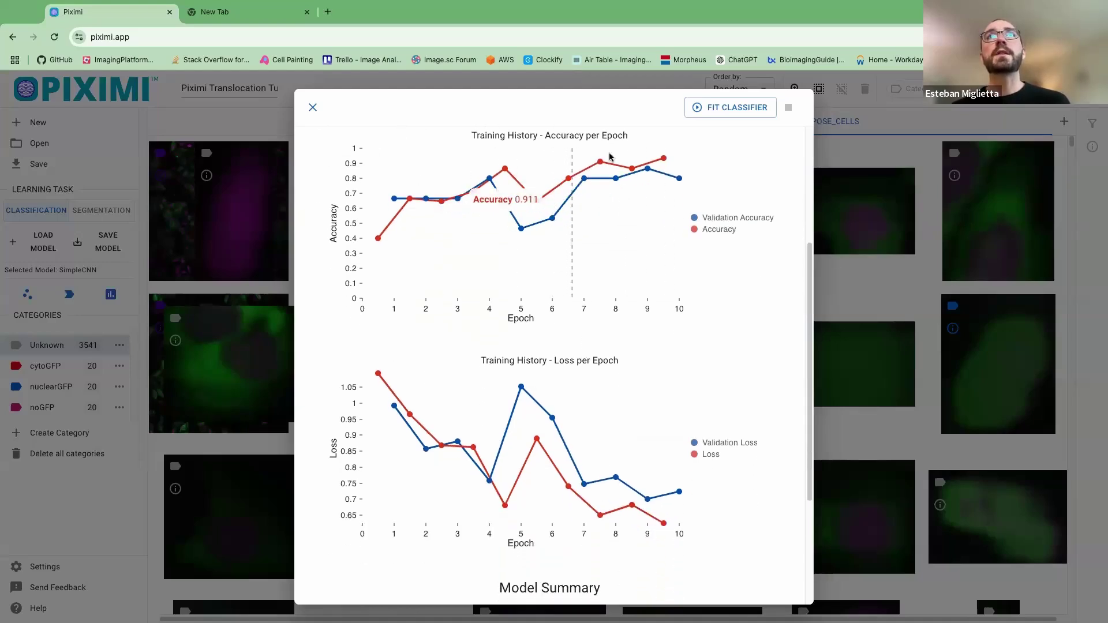
pyautogui.scroll(2, 558, 137)
pyautogui.moveTo(544, 202); pyautogui.dragTo(635, 201)
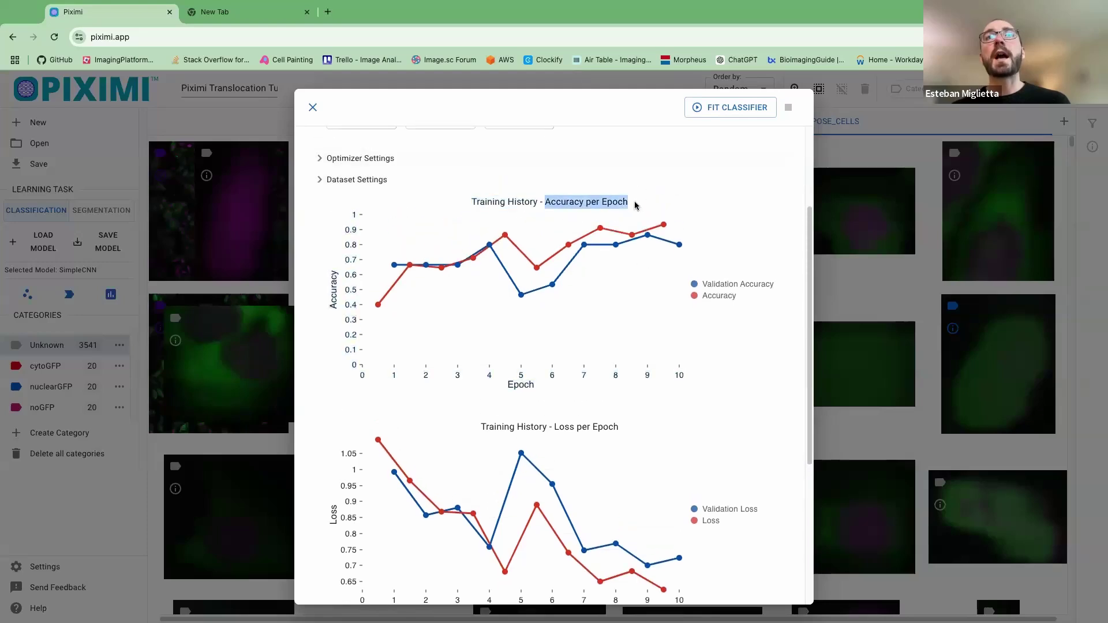
pyautogui.moveTo(555, 428); pyautogui.dragTo(617, 426)
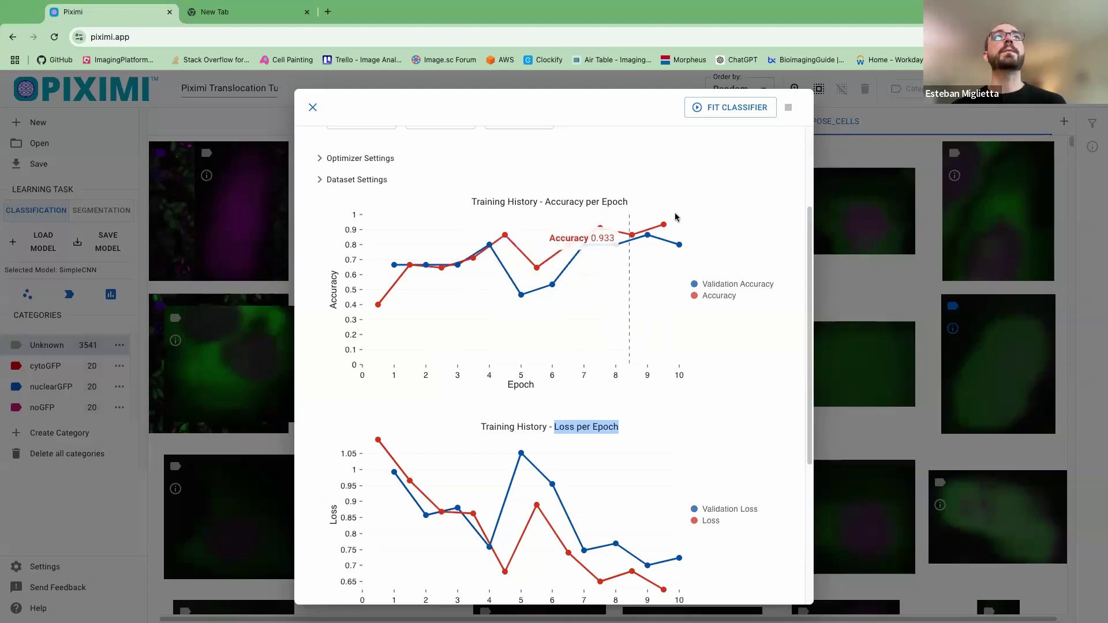
pyautogui.click(320, 181)
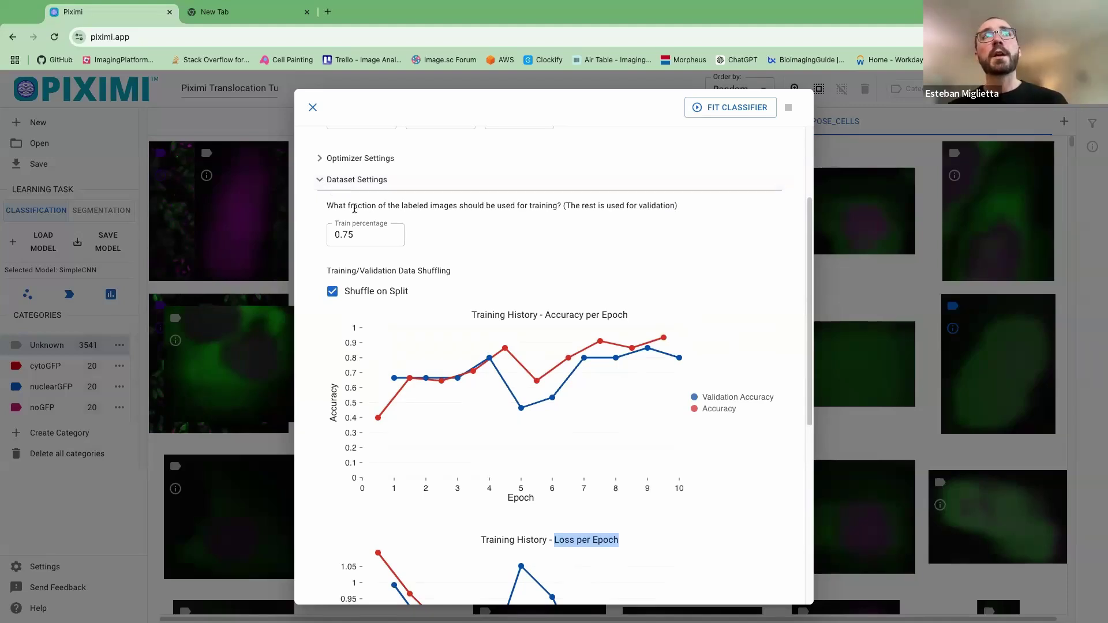
# - Review the fraction of labeled images used for training and the validation accuracy curve in the classifier settings
pyautogui.moveTo(327, 204); pyautogui.dragTo(564, 205)
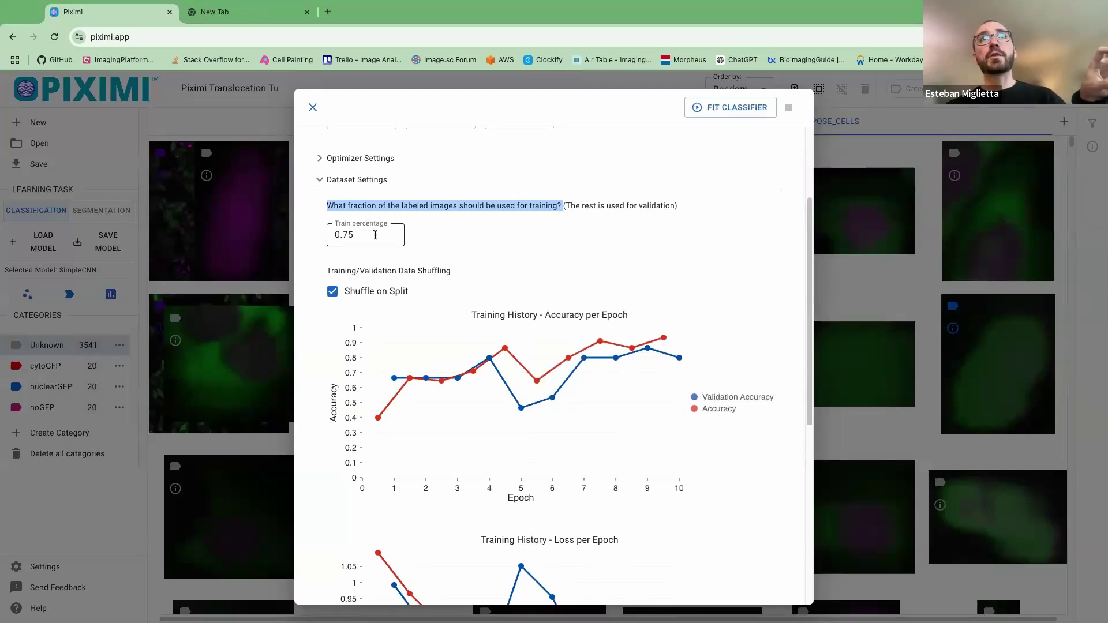
pyautogui.moveTo(365, 232); pyautogui.dragTo(332, 230)
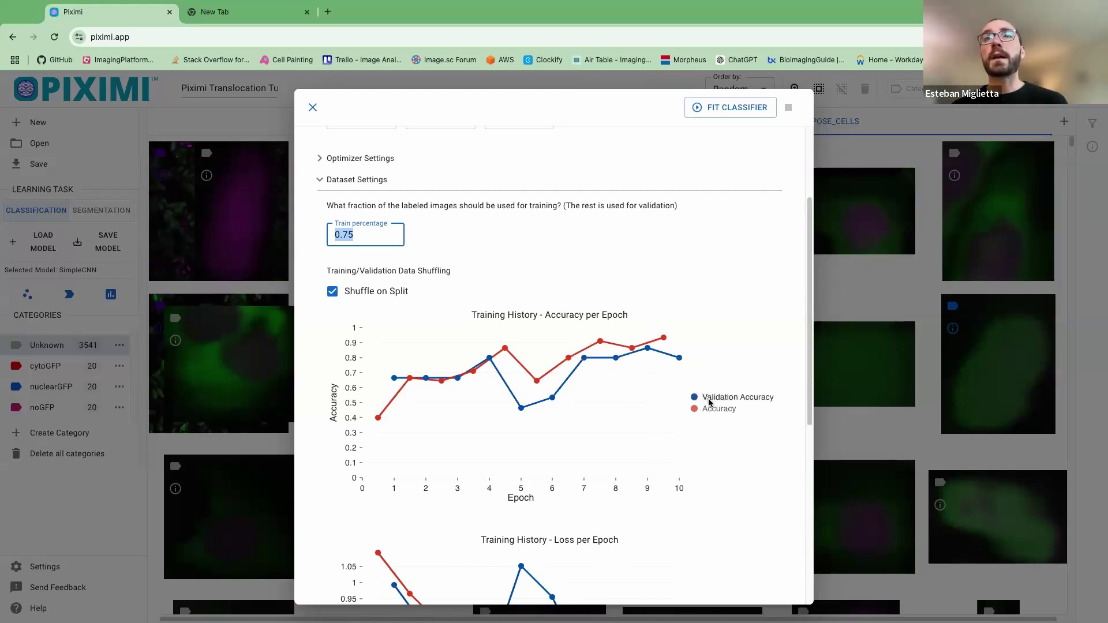
pyautogui.moveTo(631, 357)
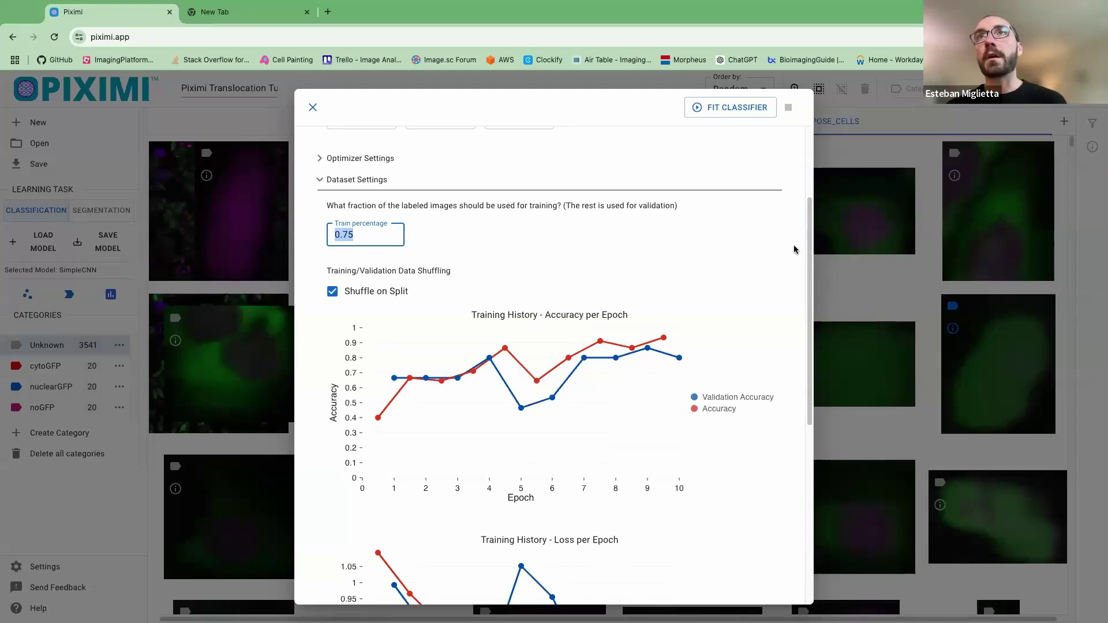
# - Fit the SimpleCNN classifier again to extend its training to 20 epochs, and close the classifier settings
pyautogui.moveTo(810, 240); pyautogui.dragTo(689, 306)
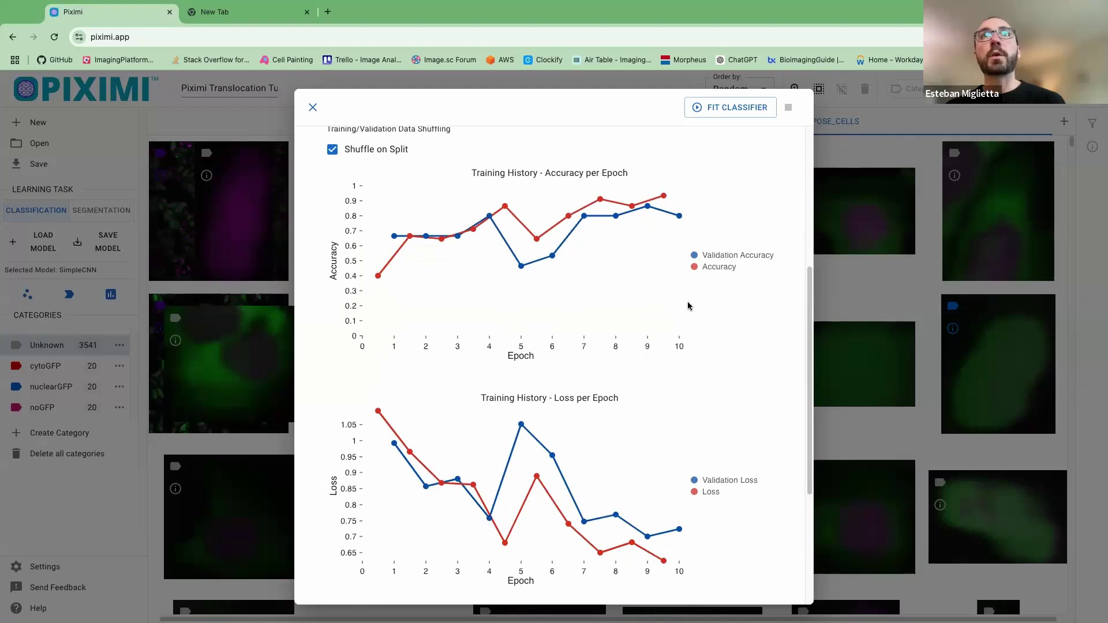
pyautogui.click(709, 111)
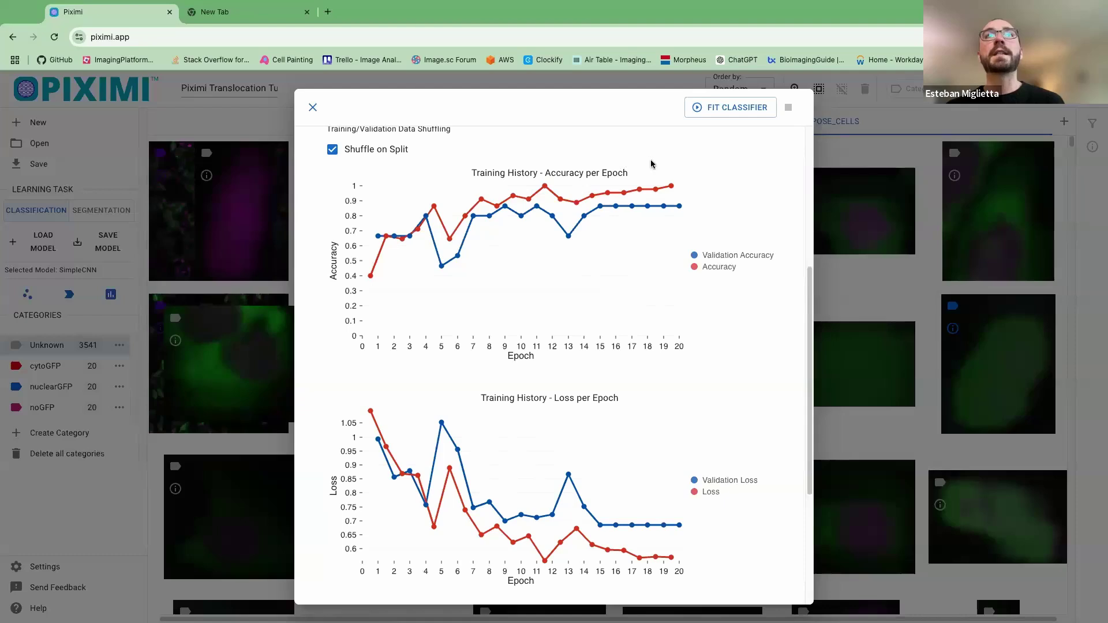
pyautogui.click(313, 108)
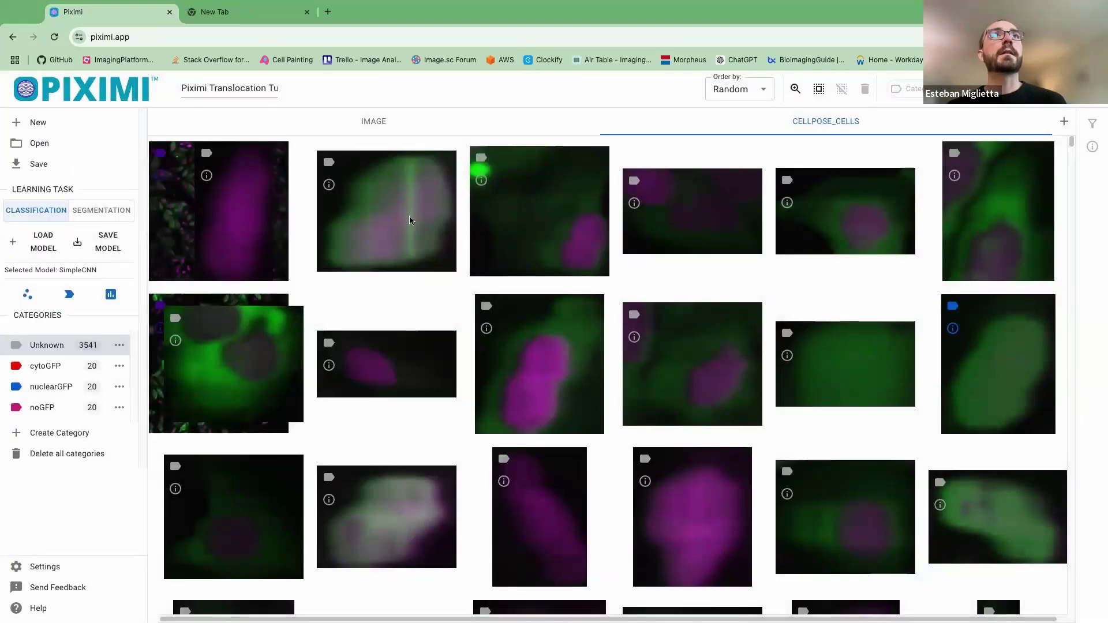
# - Shrink the cell thumbnails so that more segmented cells fit in the gallery
pyautogui.click(793, 91)
pyautogui.moveTo(792, 148); pyautogui.dragTo(793, 167)
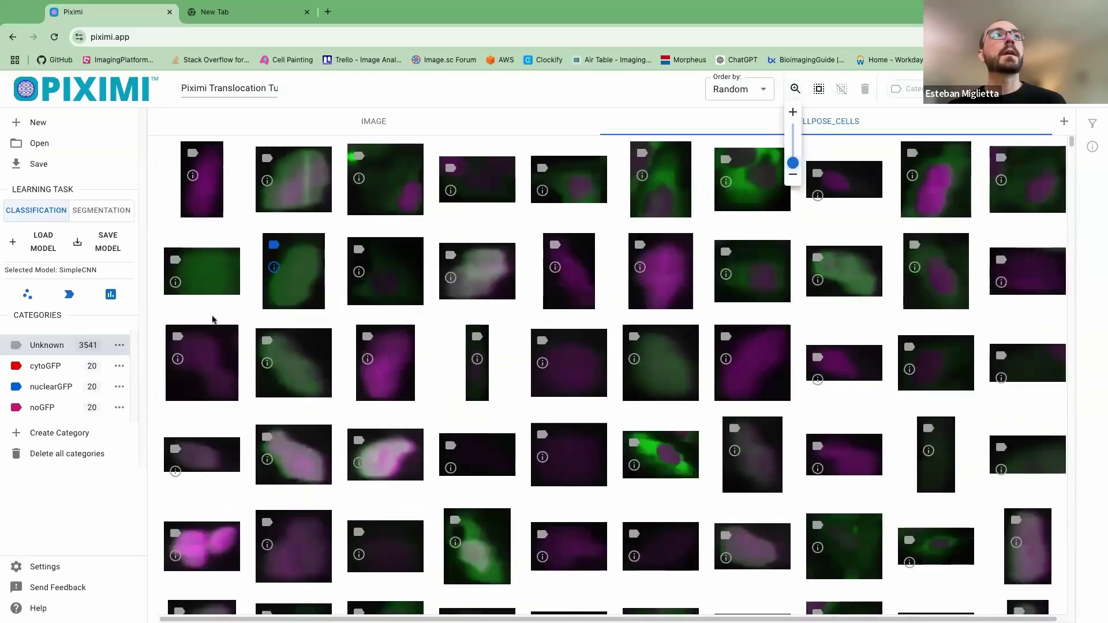
pyautogui.click(138, 284)
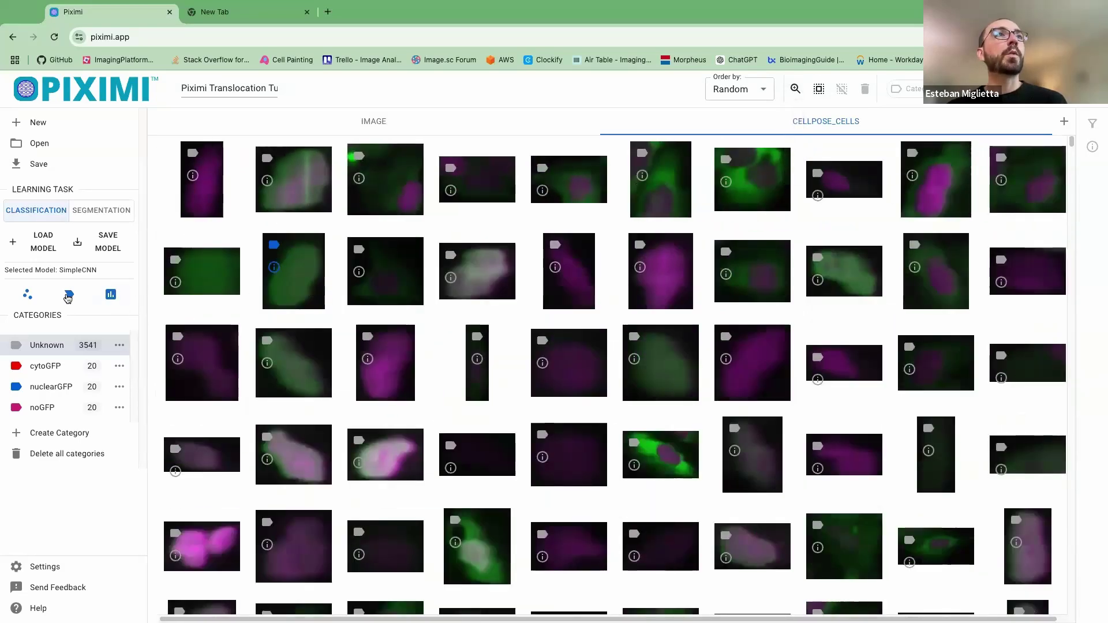
# - Evaluate the trained classifier and examine its confusion matrix and evaluation metrics
pyautogui.click(111, 295)
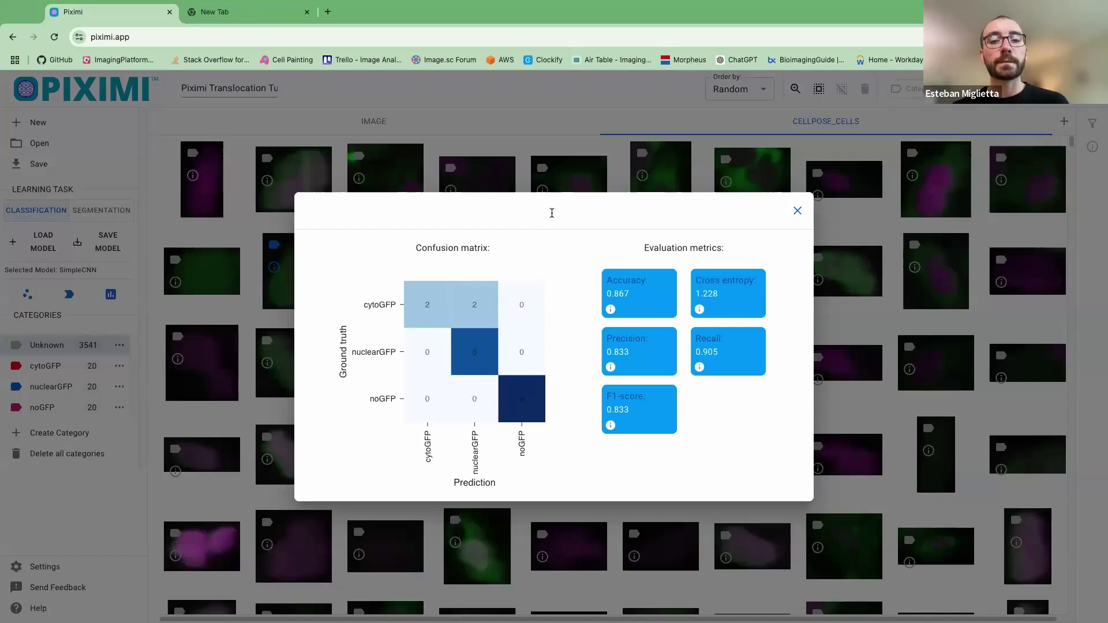
pyautogui.click(797, 212)
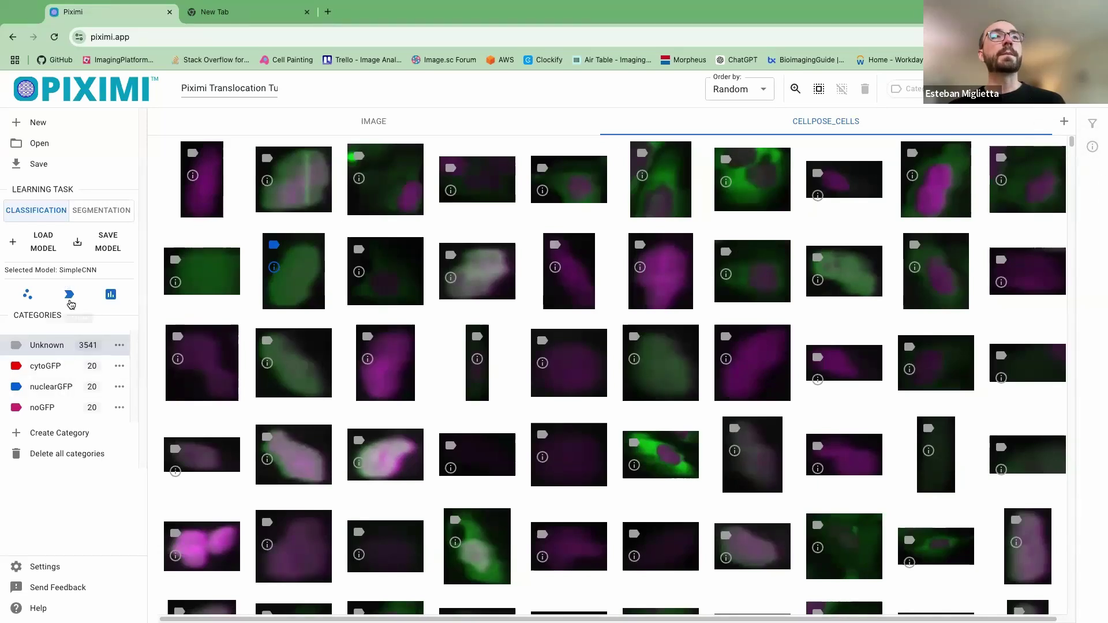
pyautogui.click(111, 294)
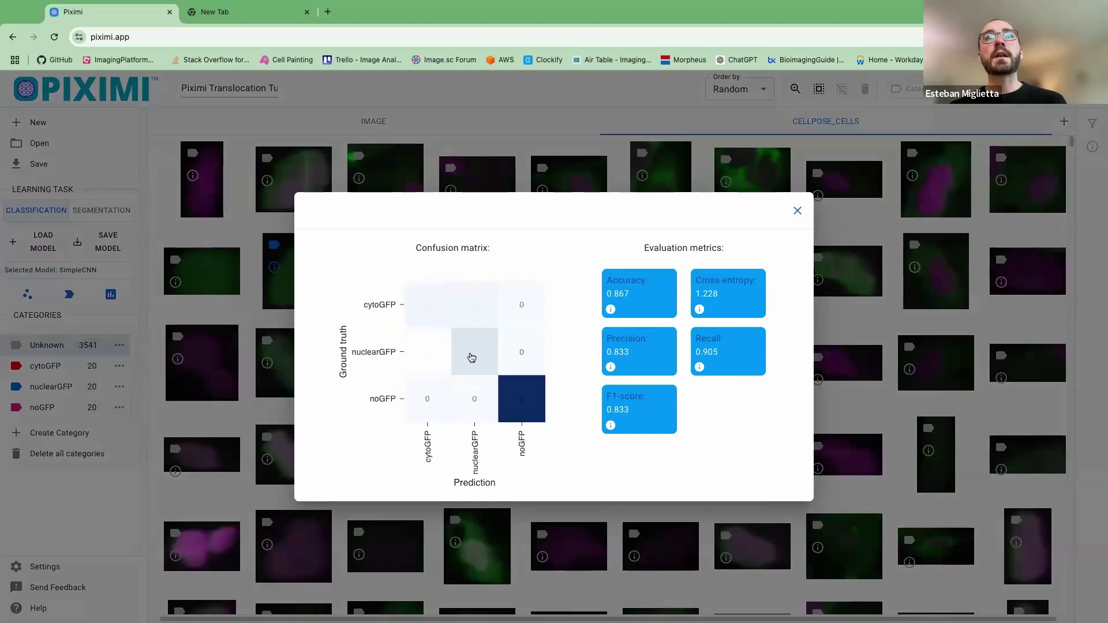
pyautogui.click(797, 211)
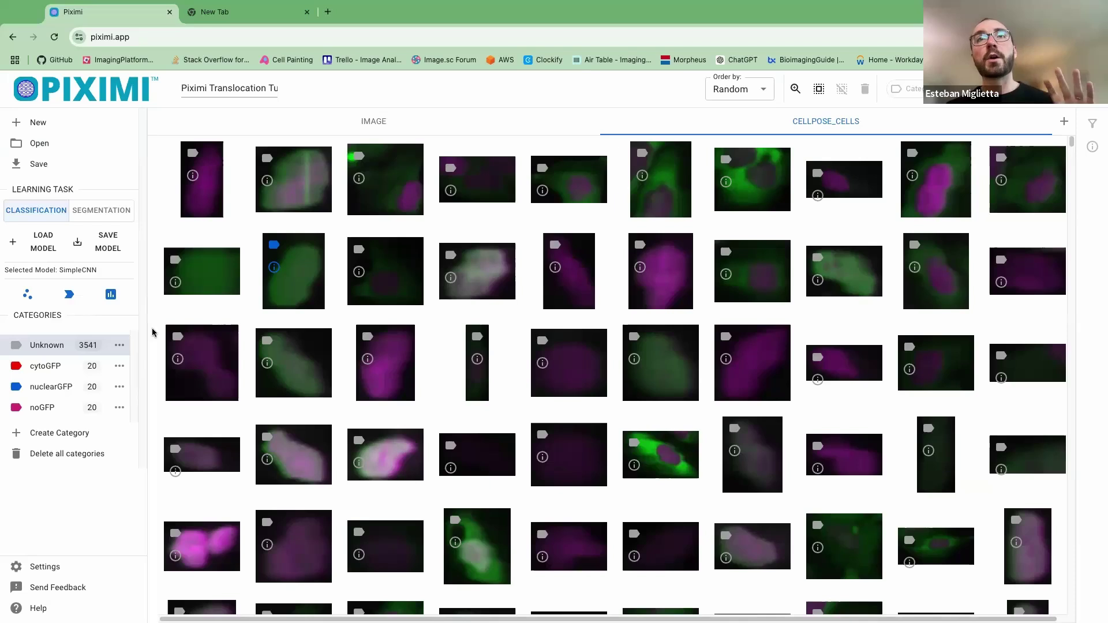
# - Predict categories for the unlabeled cells and filter out the cytoGFP and nuclearGFP categories and the Training and Validation partitions
pyautogui.click(69, 297)
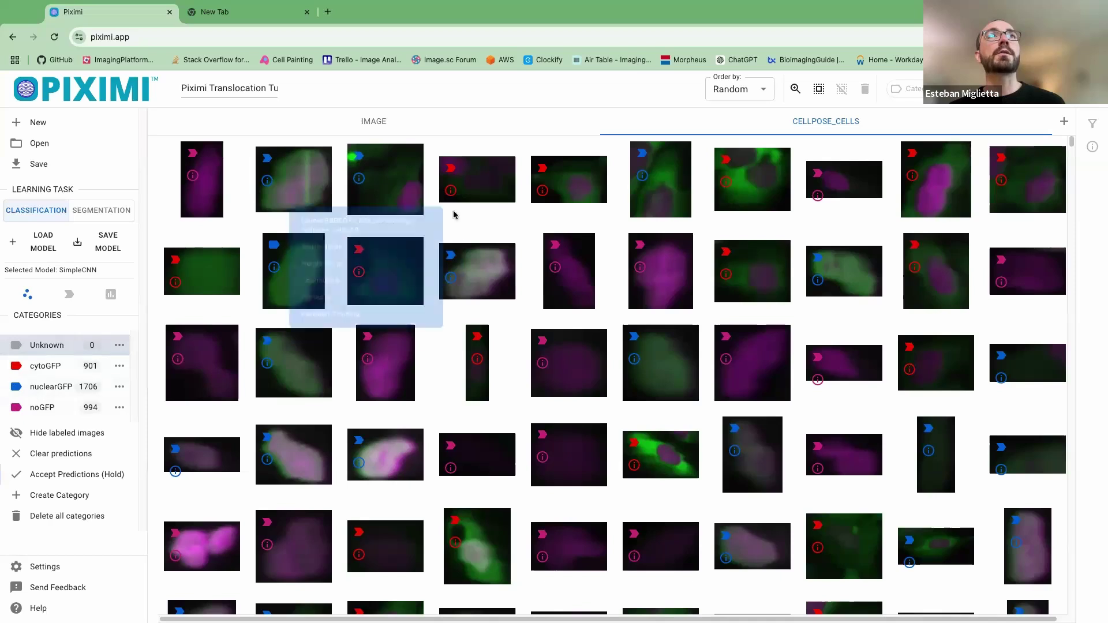
pyautogui.click(1097, 127)
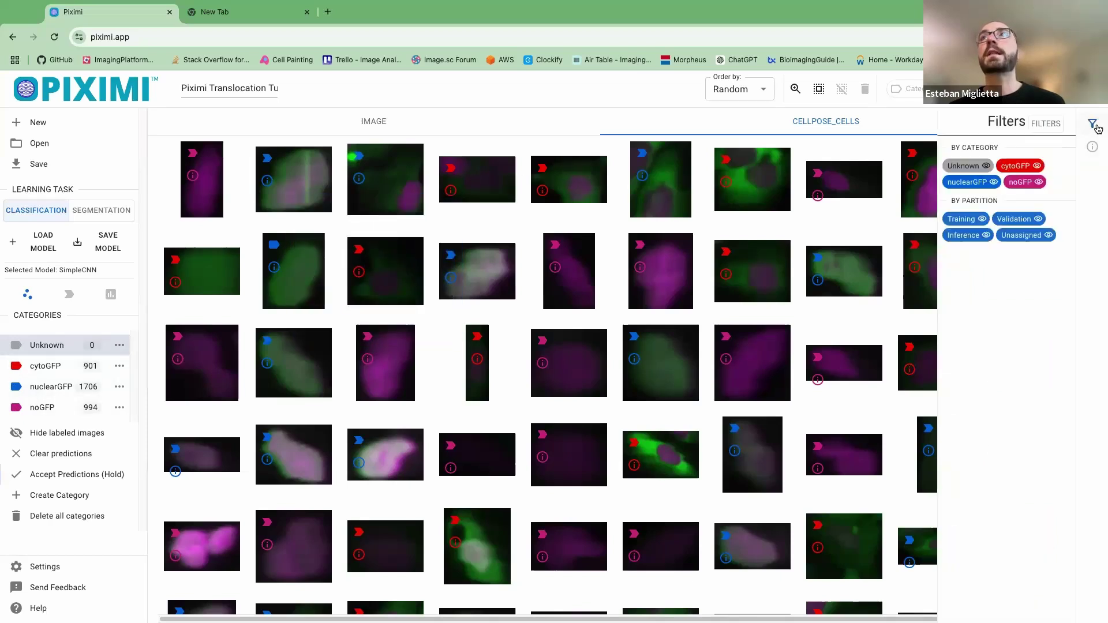
pyautogui.click(1011, 170)
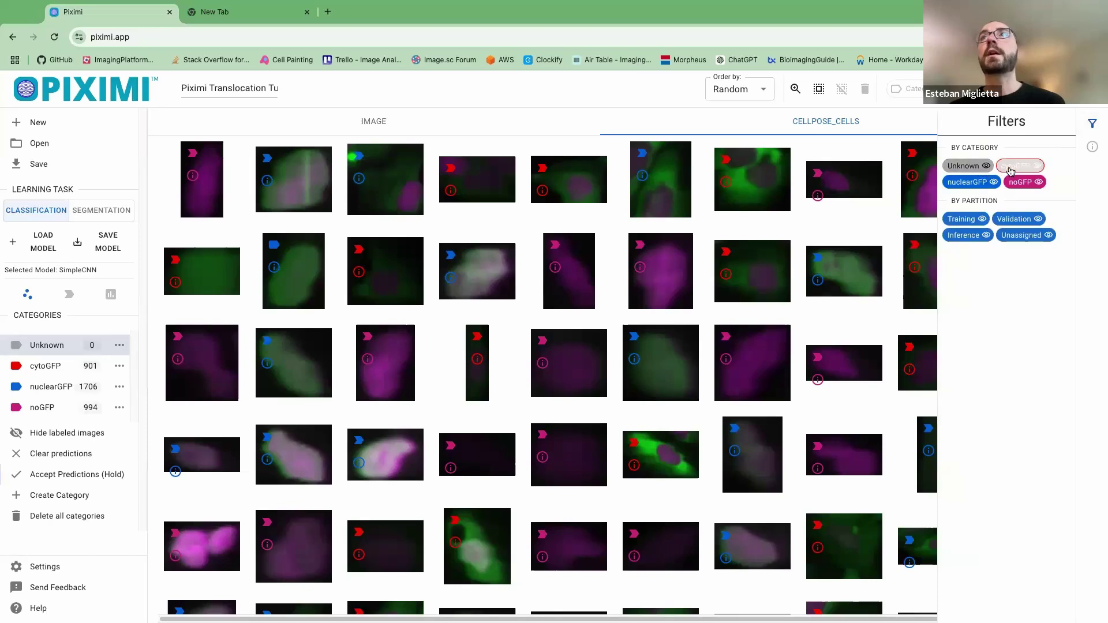
pyautogui.click(968, 182)
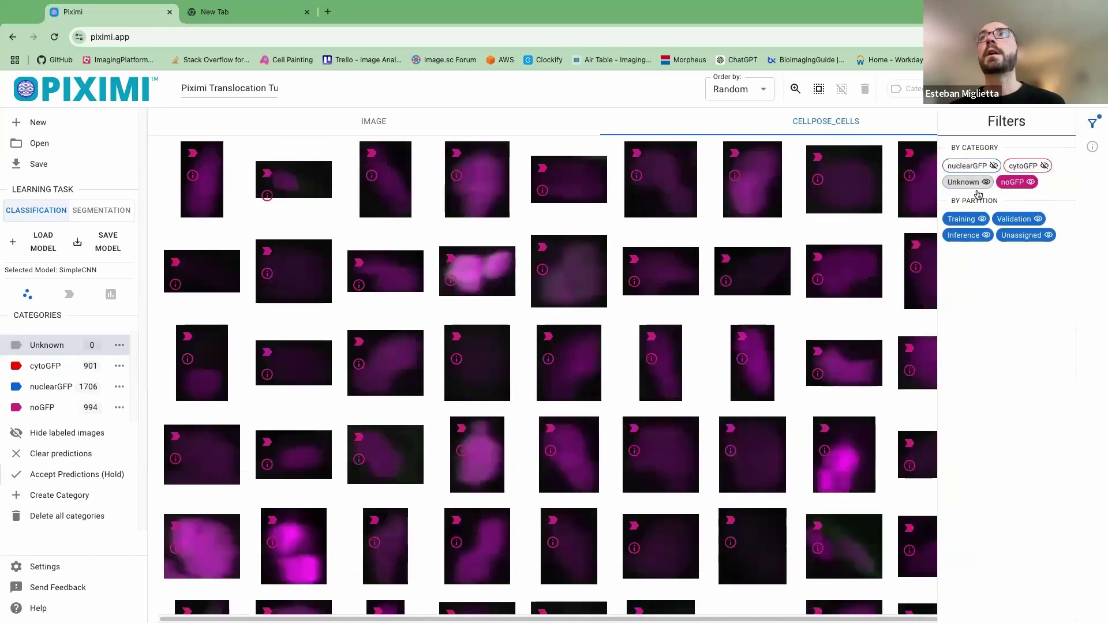
pyautogui.click(1013, 183)
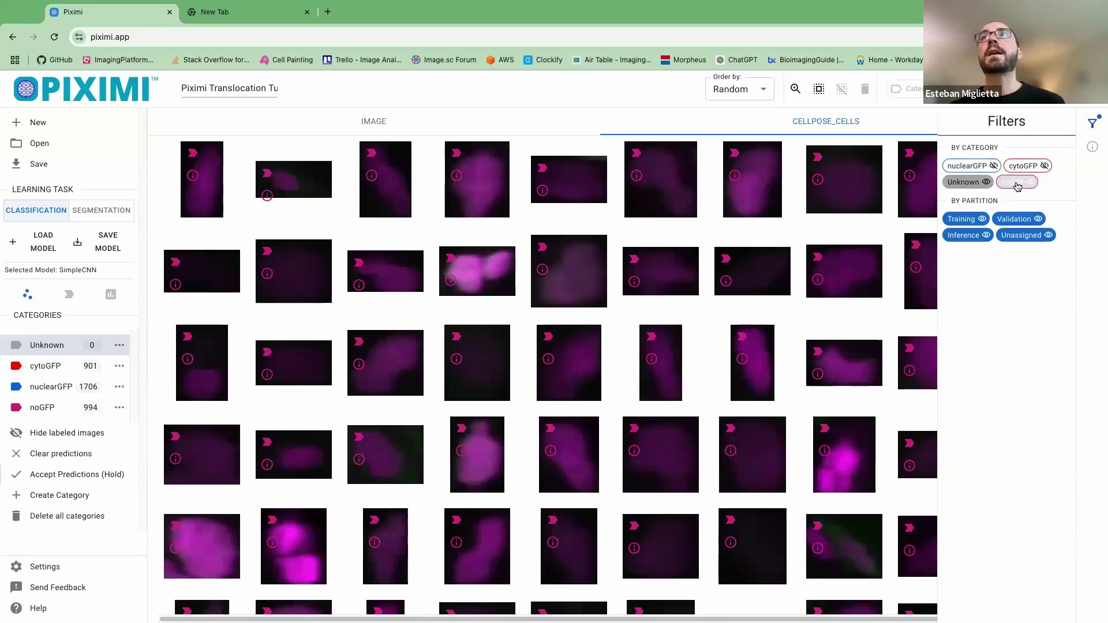
pyautogui.click(1017, 184)
pyautogui.click(960, 221)
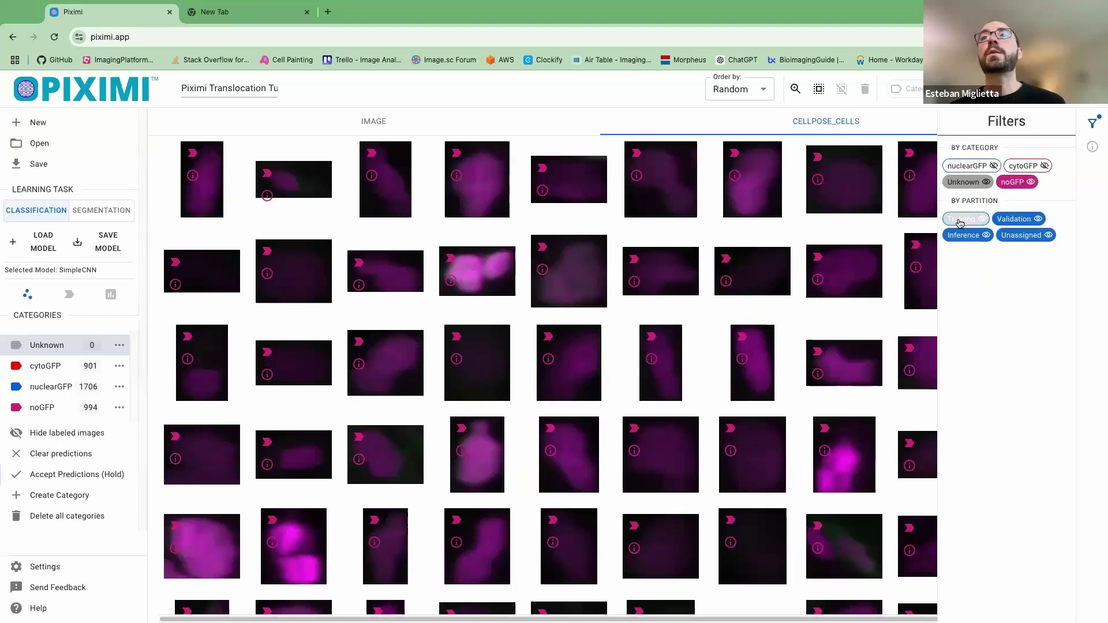
pyautogui.click(1027, 221)
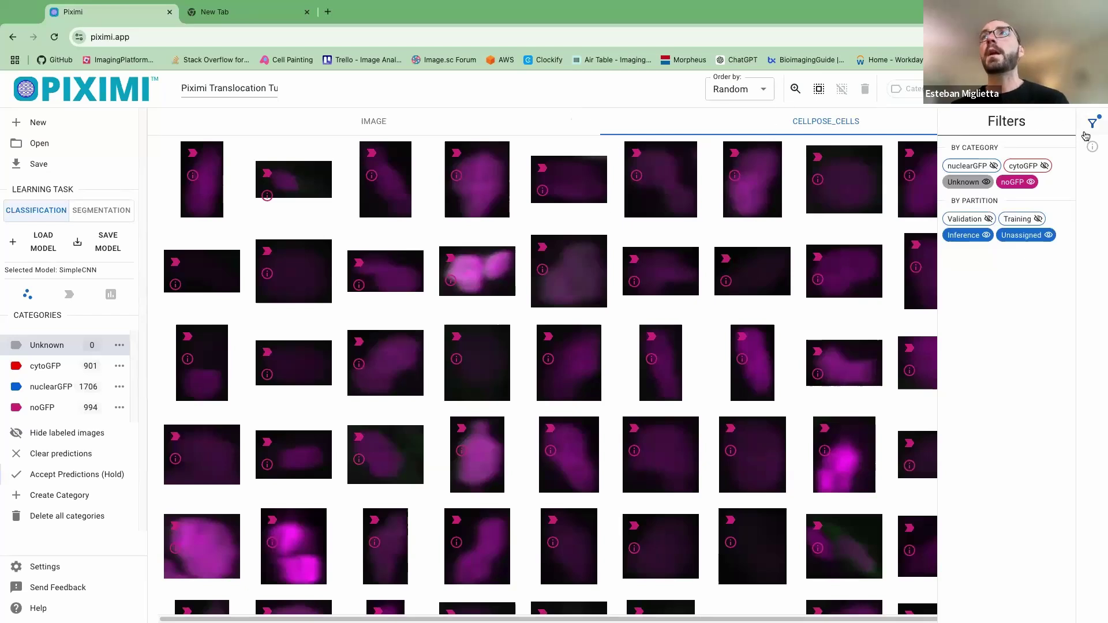
# - Look through the cells predicted as noGFP and select three that show green signal around the nucleus
pyautogui.scroll(-10, 662, 421)
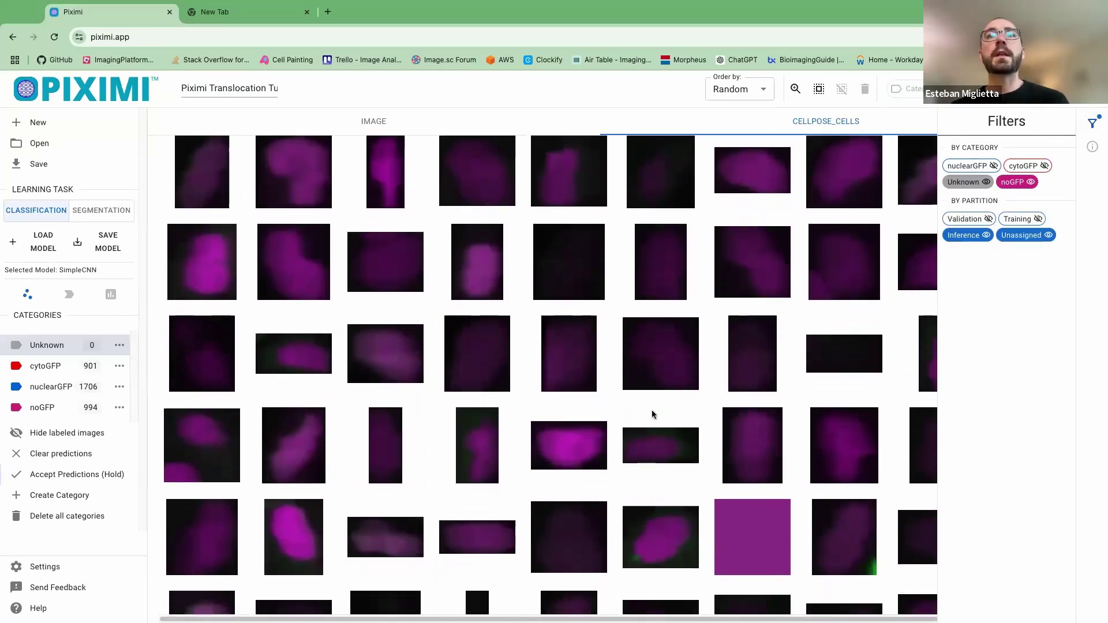
pyautogui.scroll(-3, 641, 406)
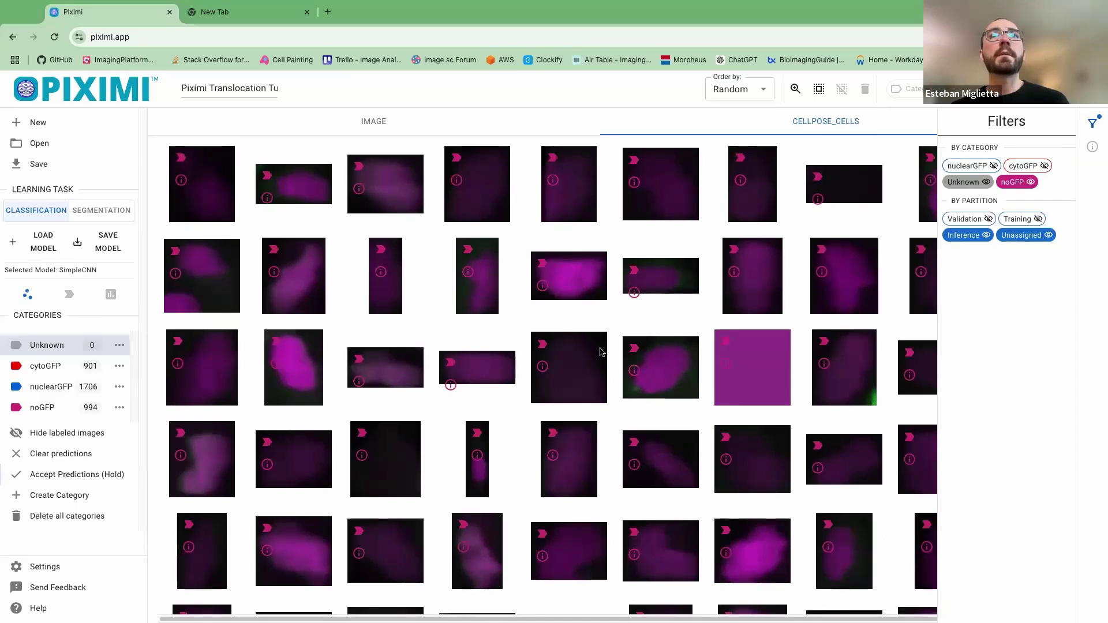
pyautogui.scroll(3, 449, 350)
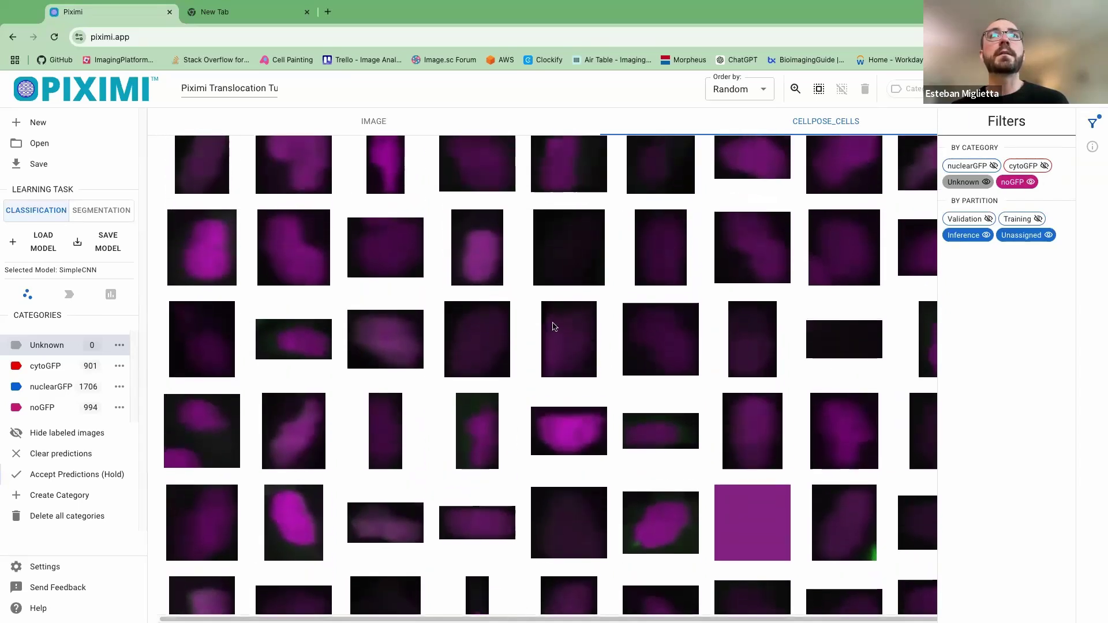
pyautogui.scroll(-3, 687, 472)
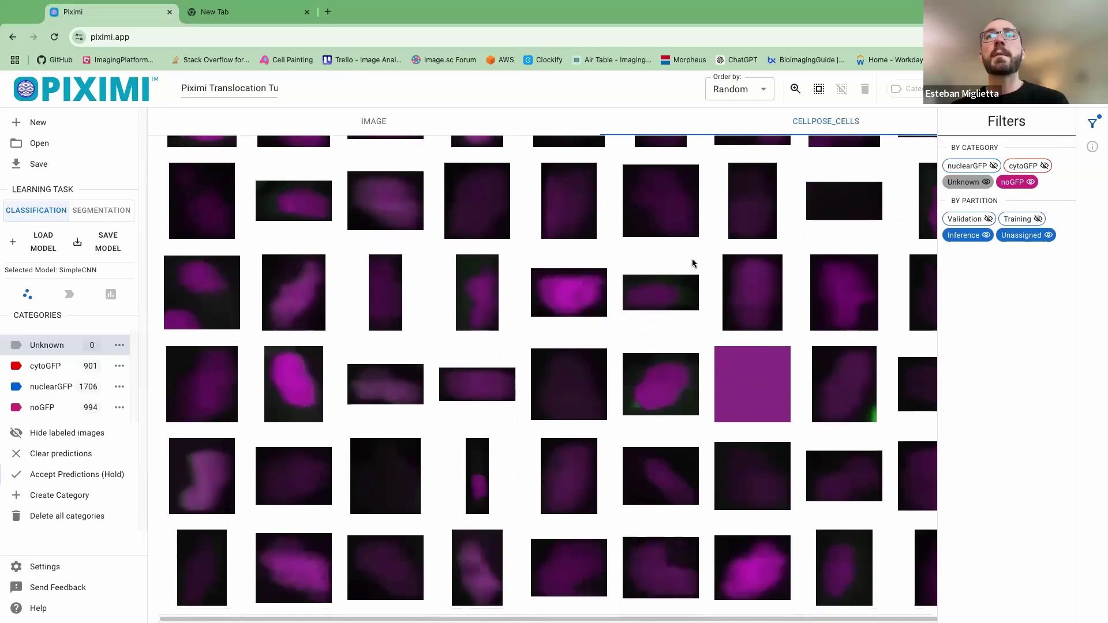
pyautogui.click(669, 274)
pyautogui.click(677, 353)
pyautogui.scroll(-5, 682, 265)
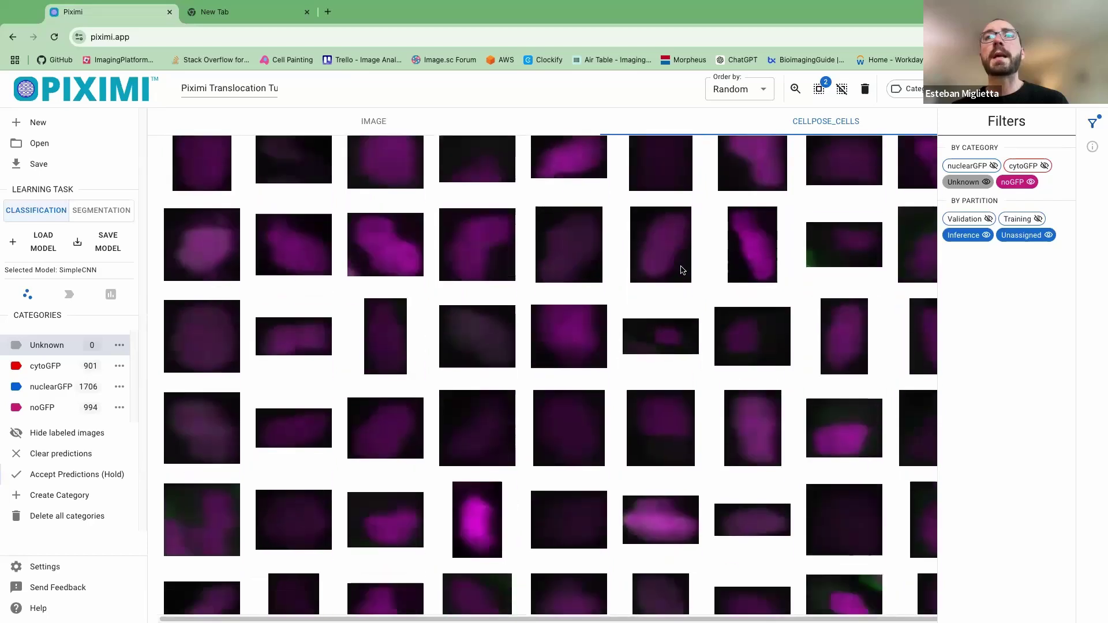
pyautogui.scroll(-3, 683, 270)
pyautogui.click(854, 448)
pyautogui.scroll(-5, 852, 446)
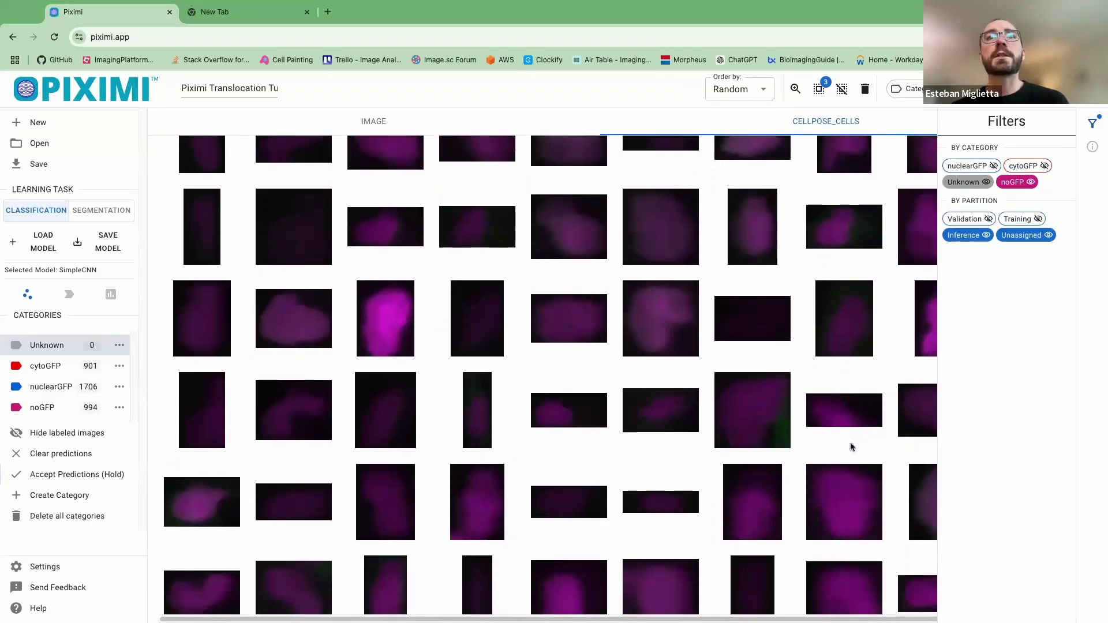
# - Close the filters and add two more noGFP-predicted cells with green signal around the nucleus to the selection
pyautogui.scroll(-10, 851, 442)
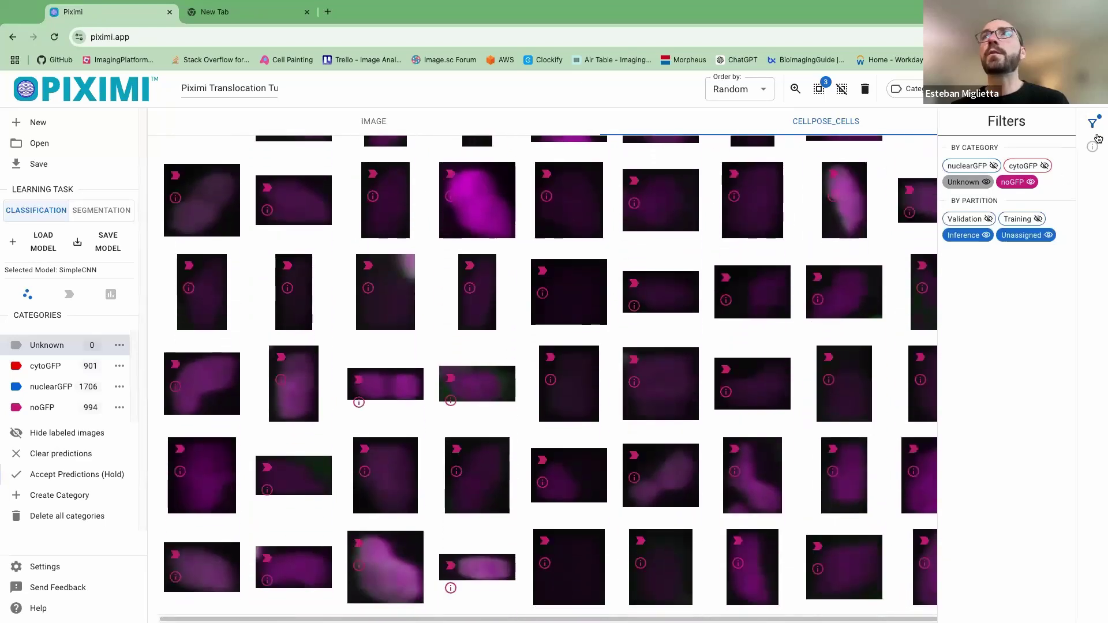
pyautogui.click(1094, 124)
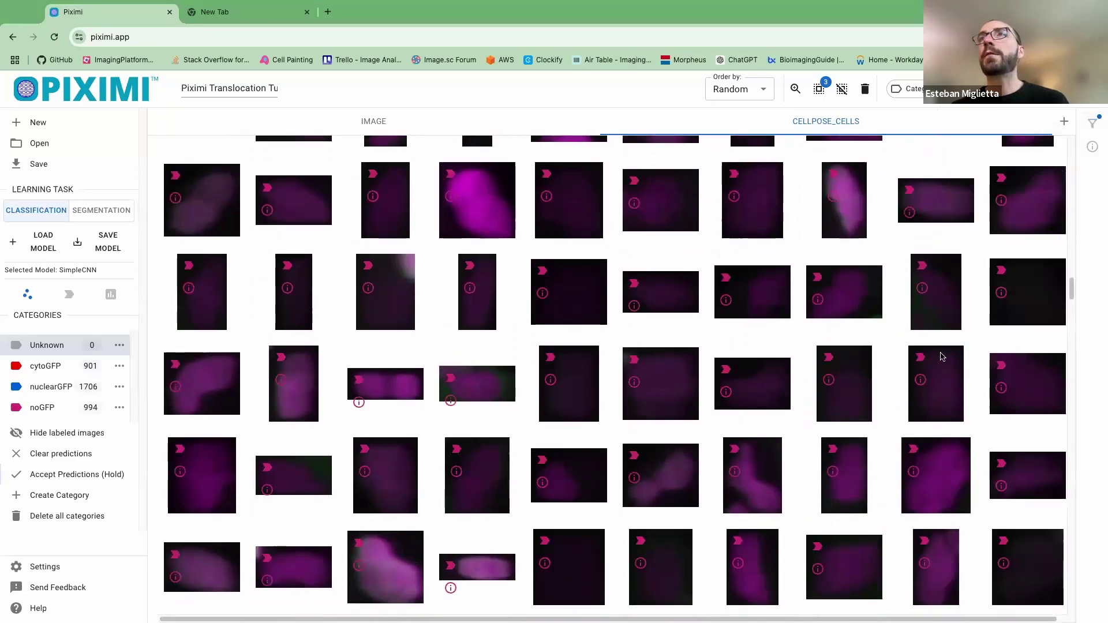
pyautogui.scroll(1, 942, 356)
pyautogui.click(482, 436)
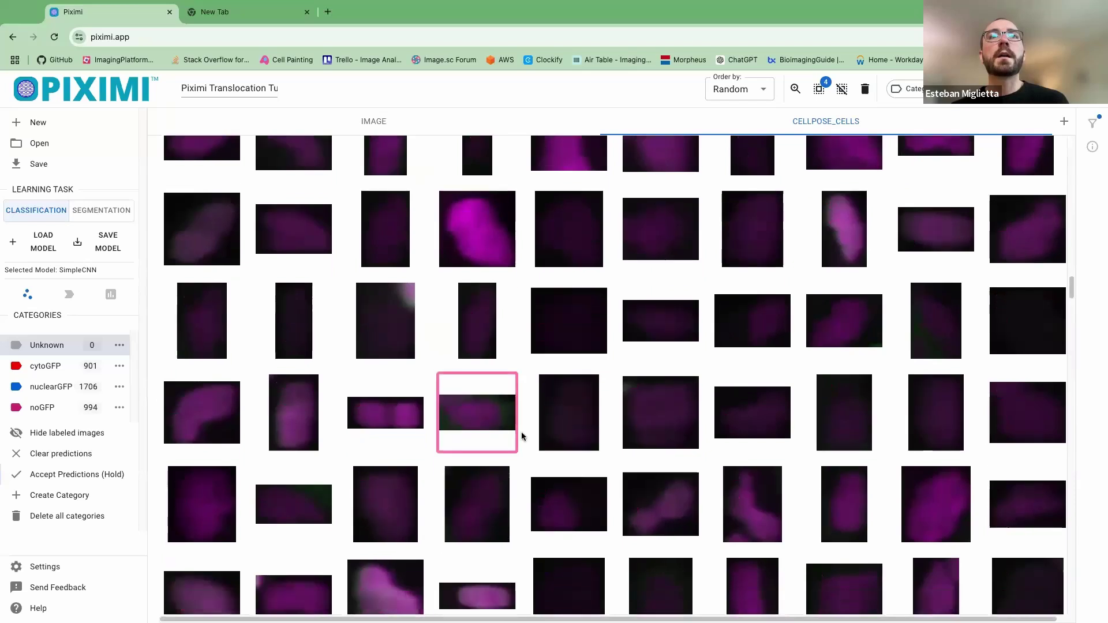
pyautogui.scroll(-5, 521, 431)
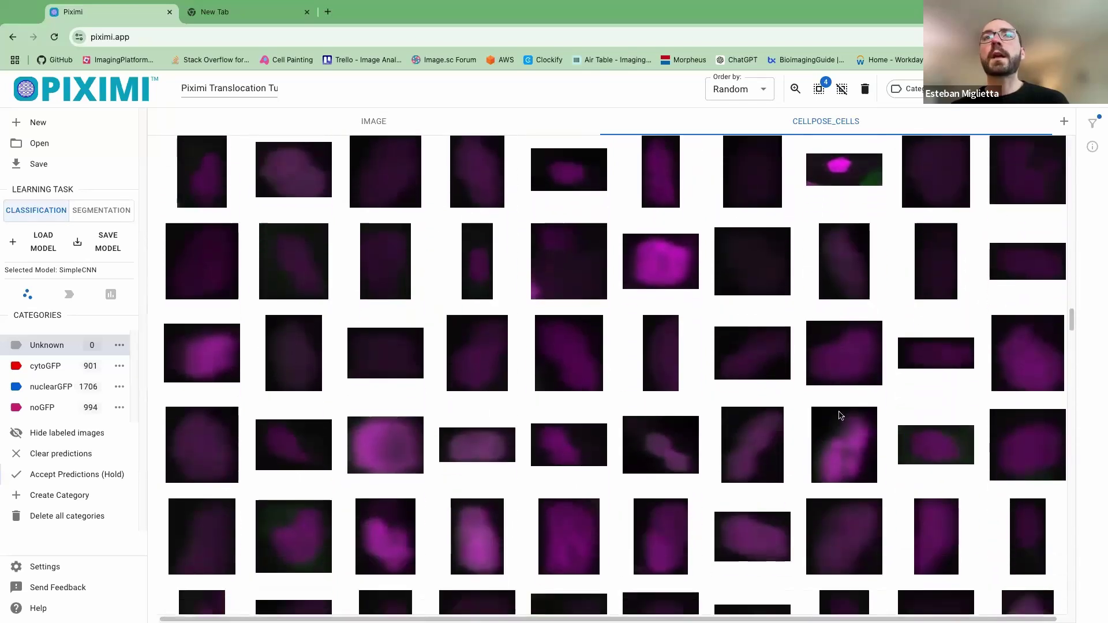
pyautogui.scroll(-5, 840, 416)
pyautogui.click(677, 430)
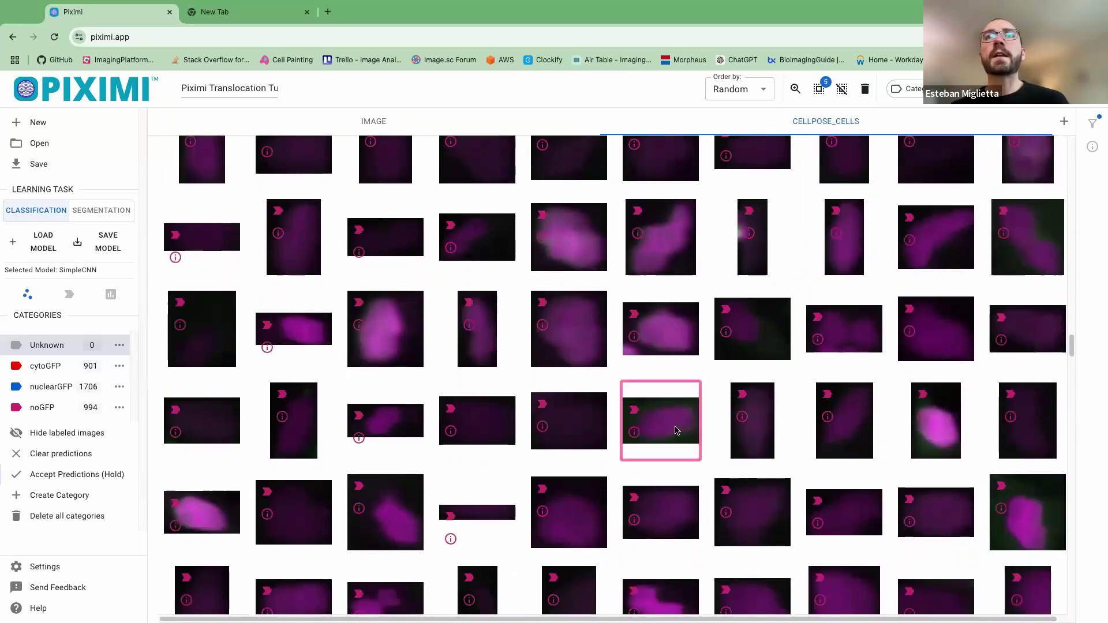
# - Add one more noGFP-predicted cell with green signal beside its nucleus and recategorize the whole selection as cytoGFP
pyautogui.scroll(-5, 677, 430)
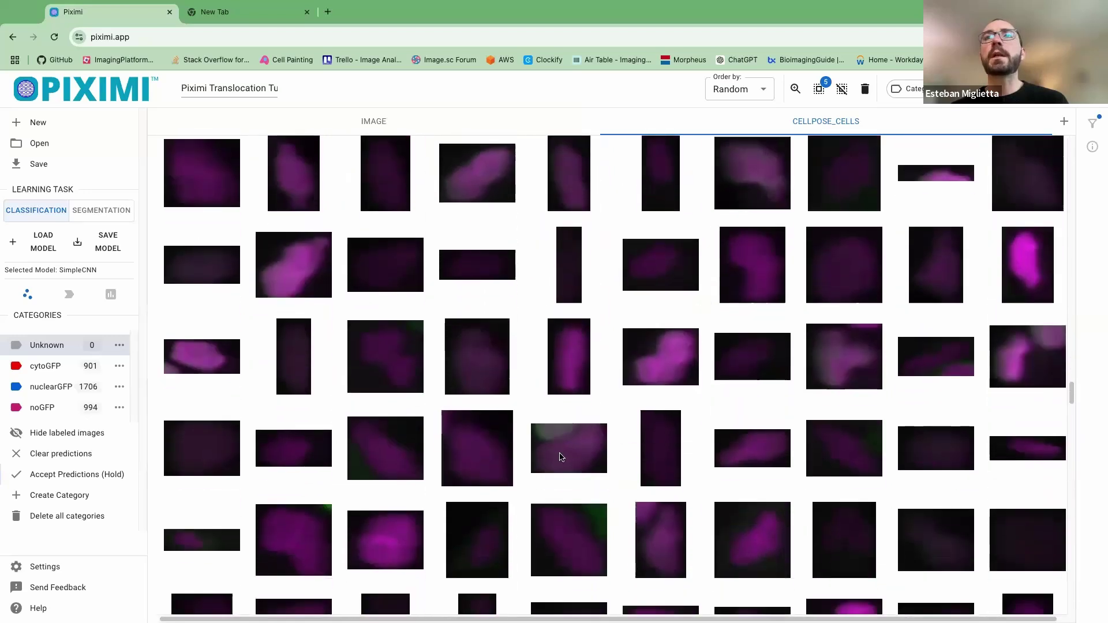
pyautogui.scroll(-3, 560, 457)
pyautogui.scroll(-5, 815, 332)
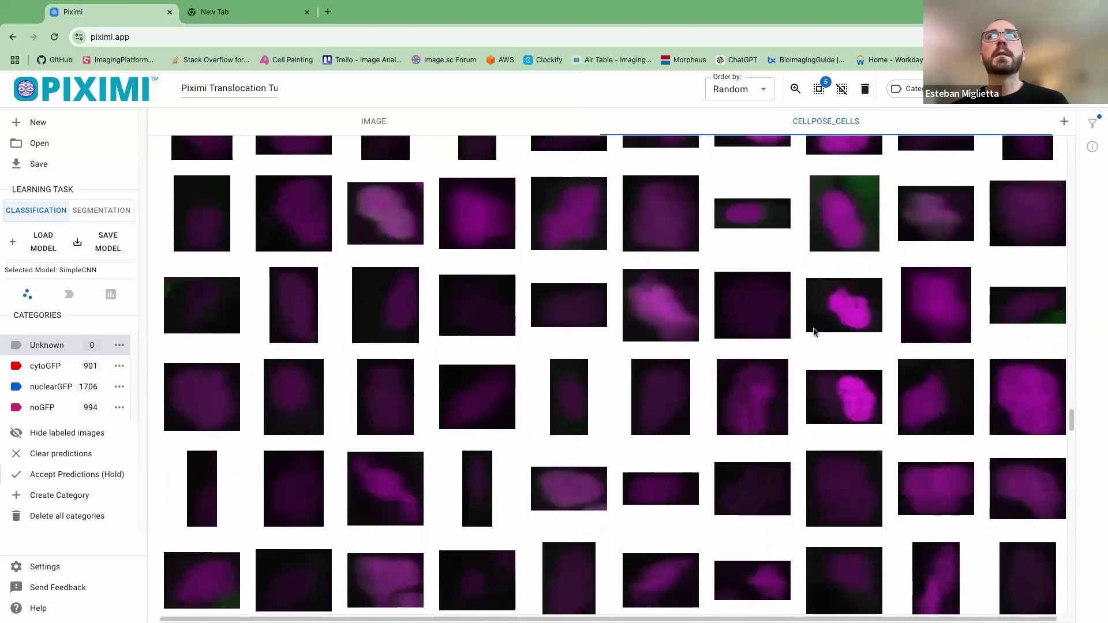
pyautogui.scroll(-5, 863, 346)
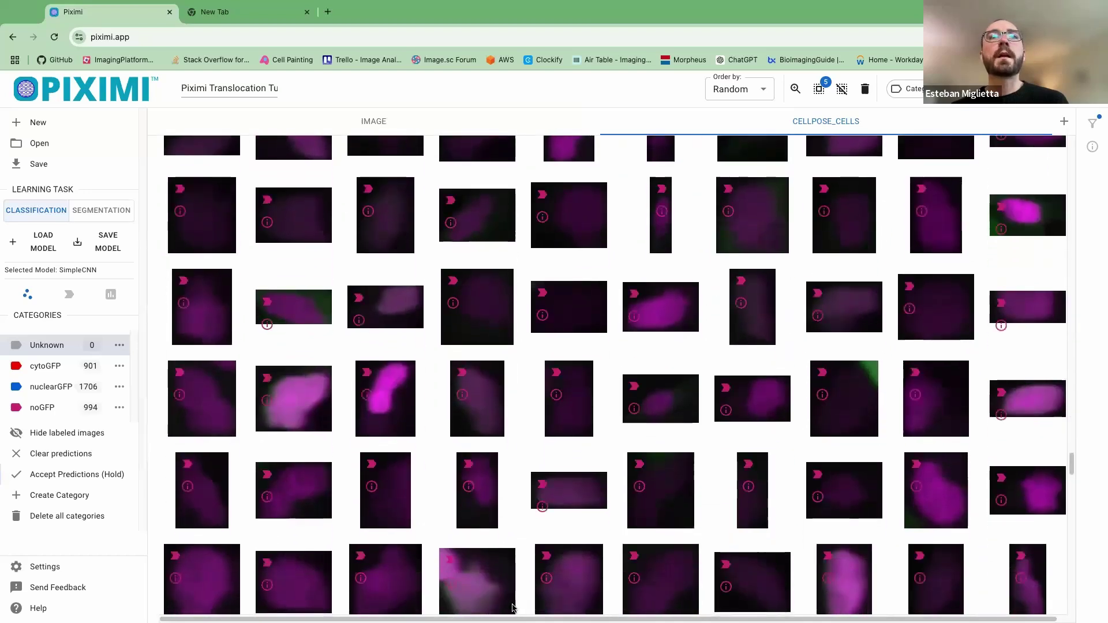
pyautogui.click(293, 313)
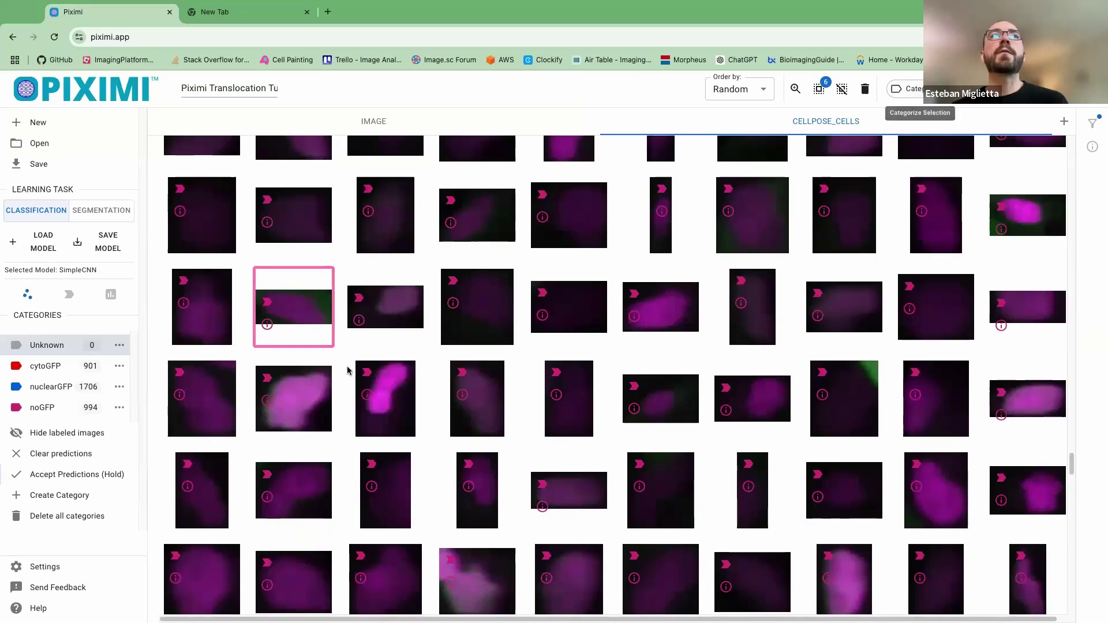
pyautogui.click(917, 93)
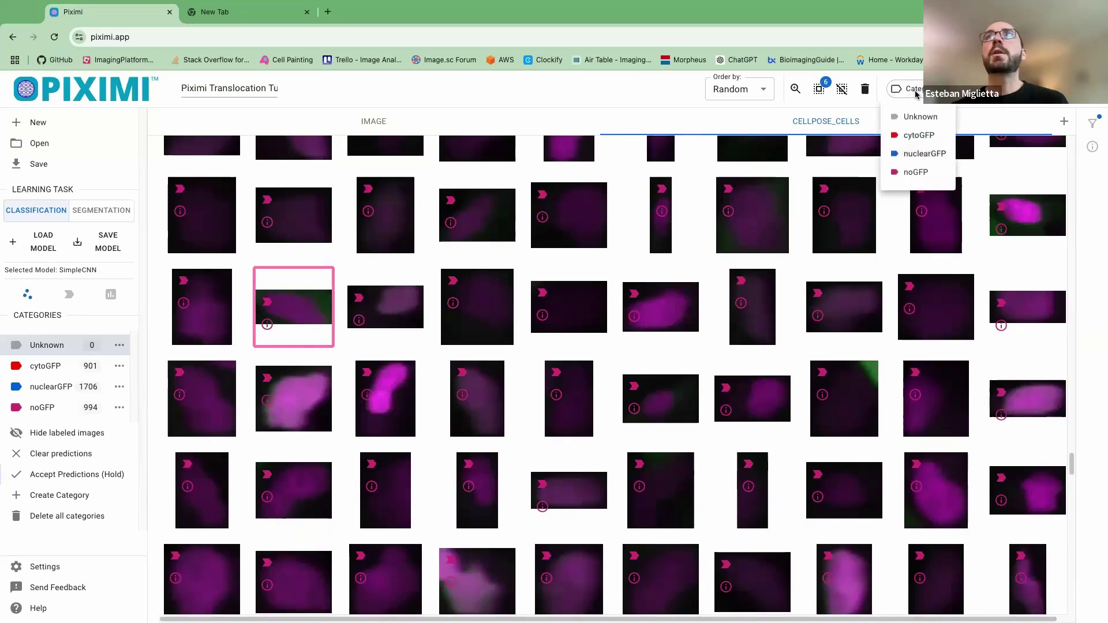
pyautogui.click(921, 136)
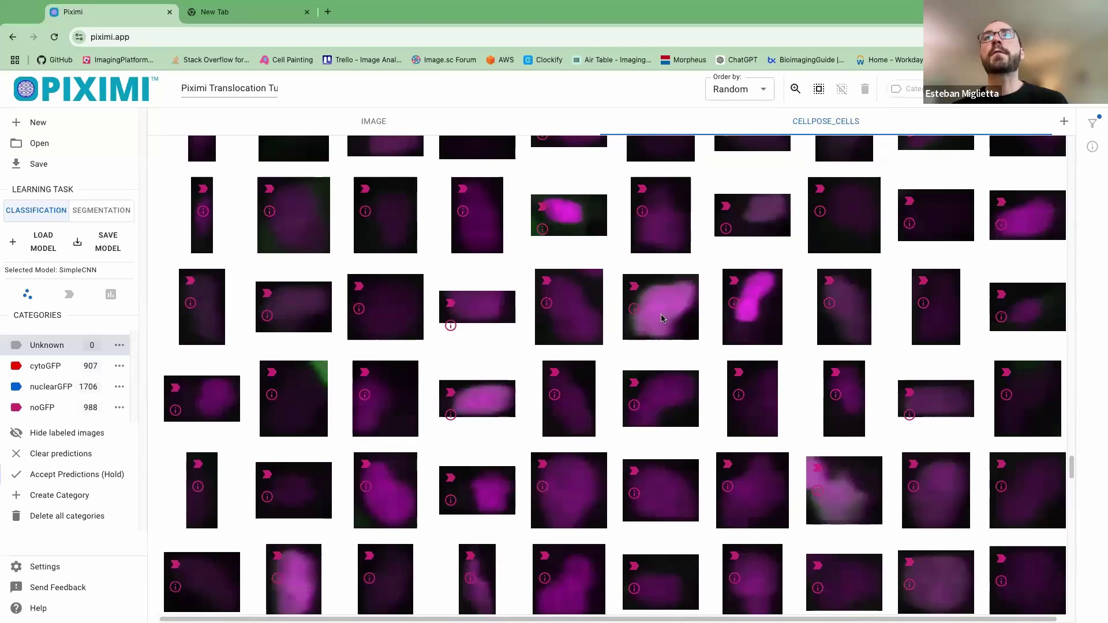
# - Look through the remaining noGFP-predicted cells, select four with bright whitish nuclei, and recategorize them as nuclearGFP
pyautogui.click(663, 318)
pyautogui.click(844, 497)
pyautogui.scroll(-10, 844, 497)
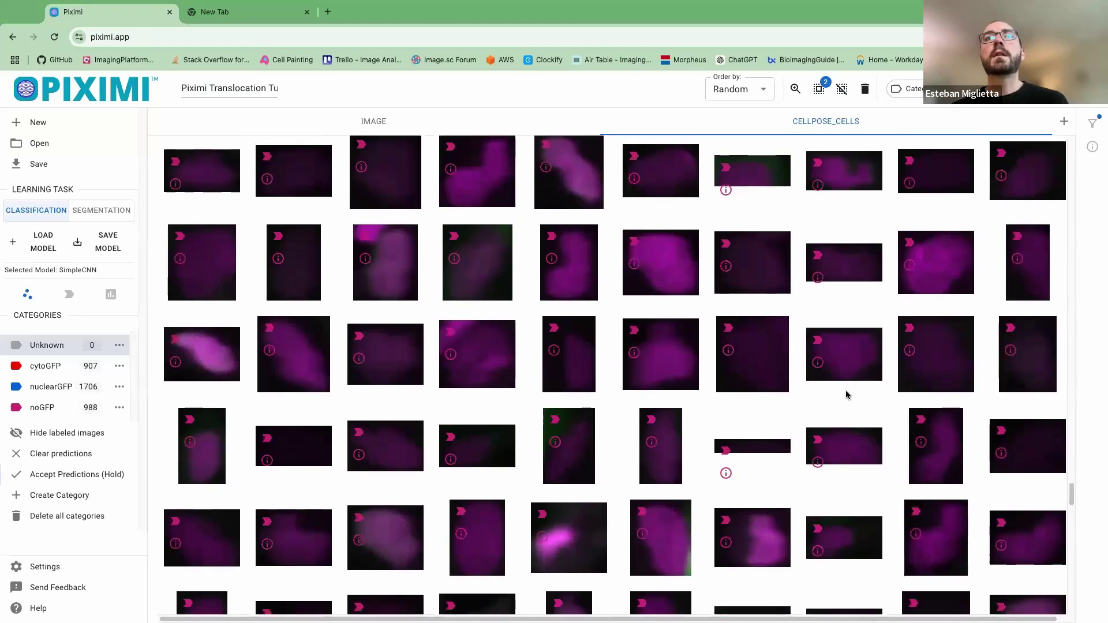
pyautogui.scroll(-10, 846, 394)
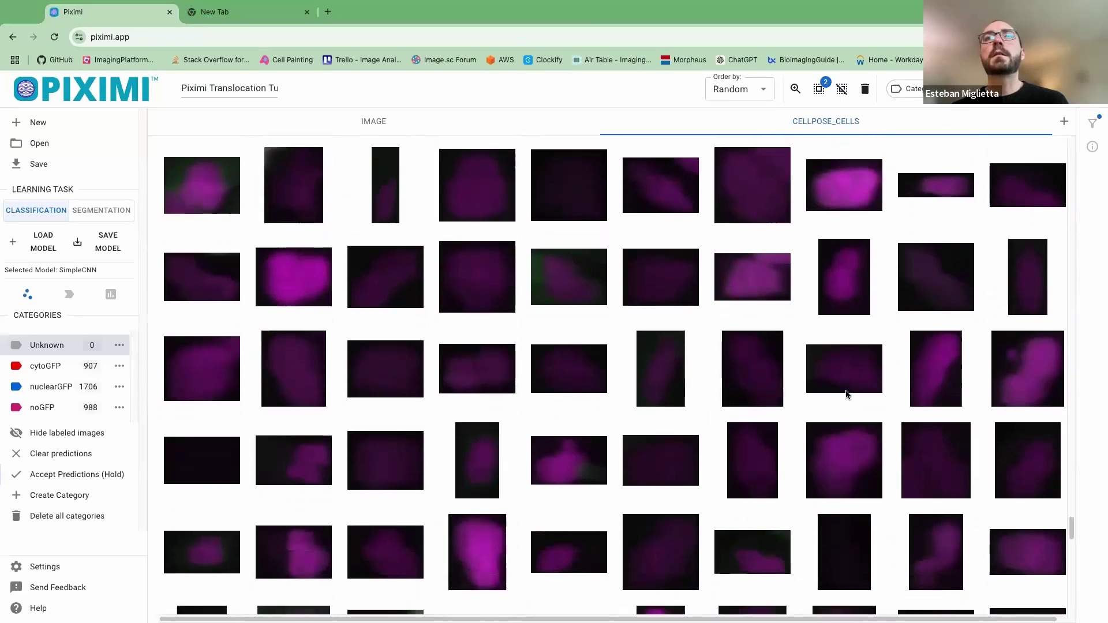
pyautogui.scroll(-10, 847, 395)
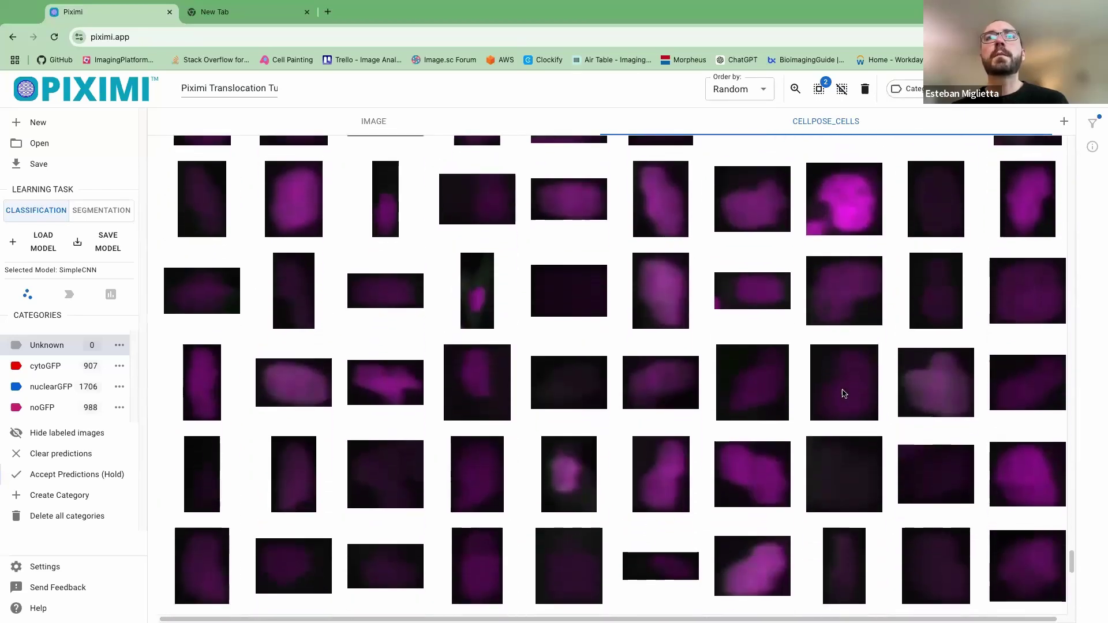
pyautogui.scroll(-10, 843, 394)
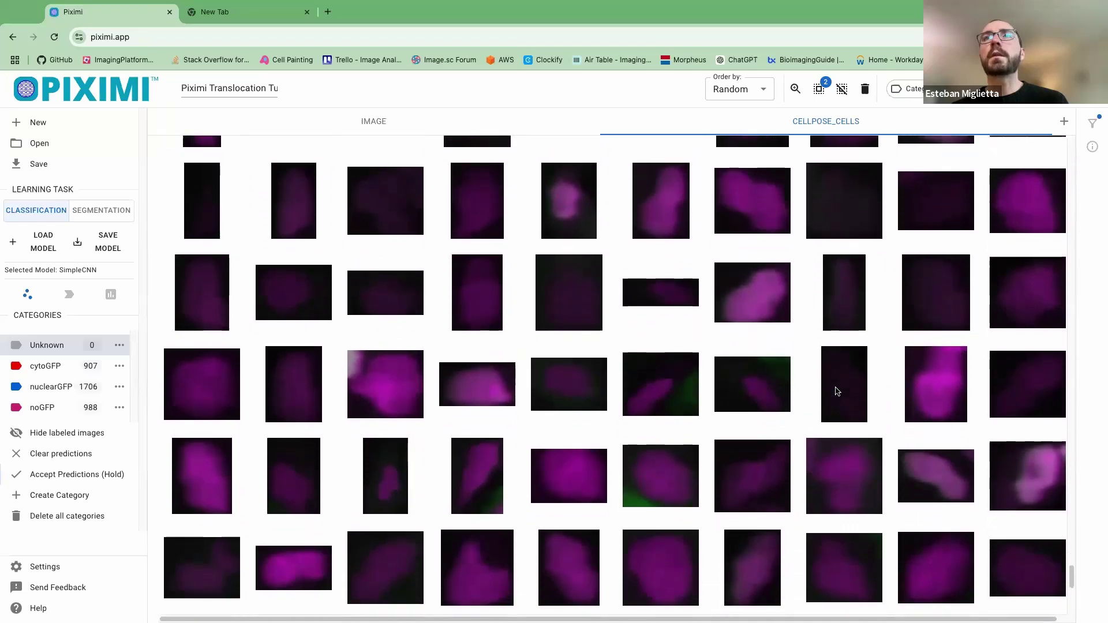
pyautogui.scroll(-10, 836, 388)
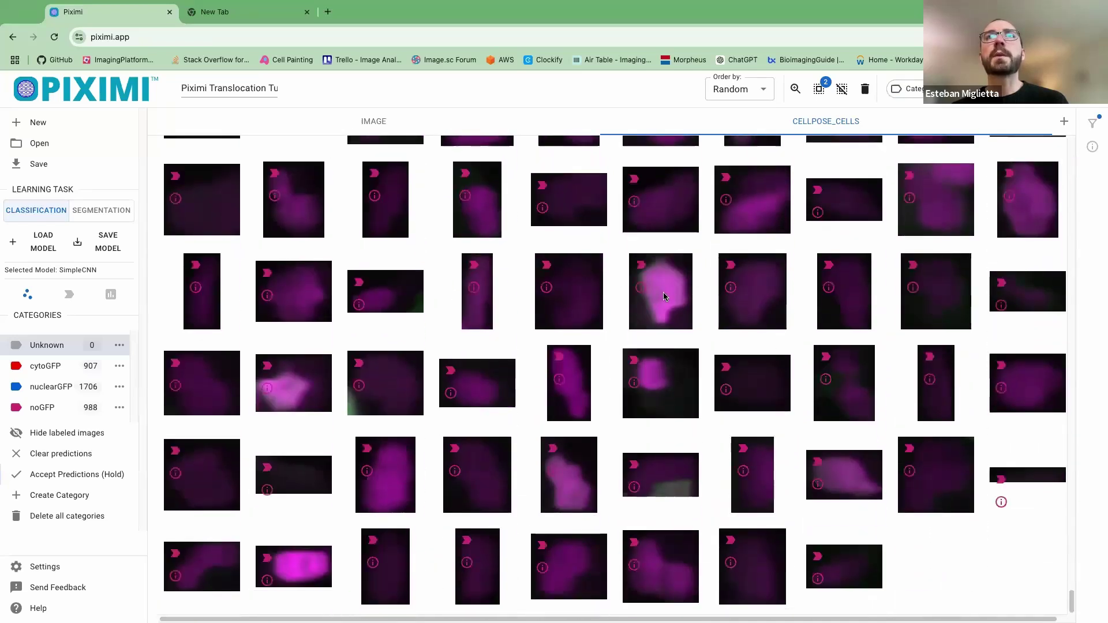
pyautogui.click(662, 288)
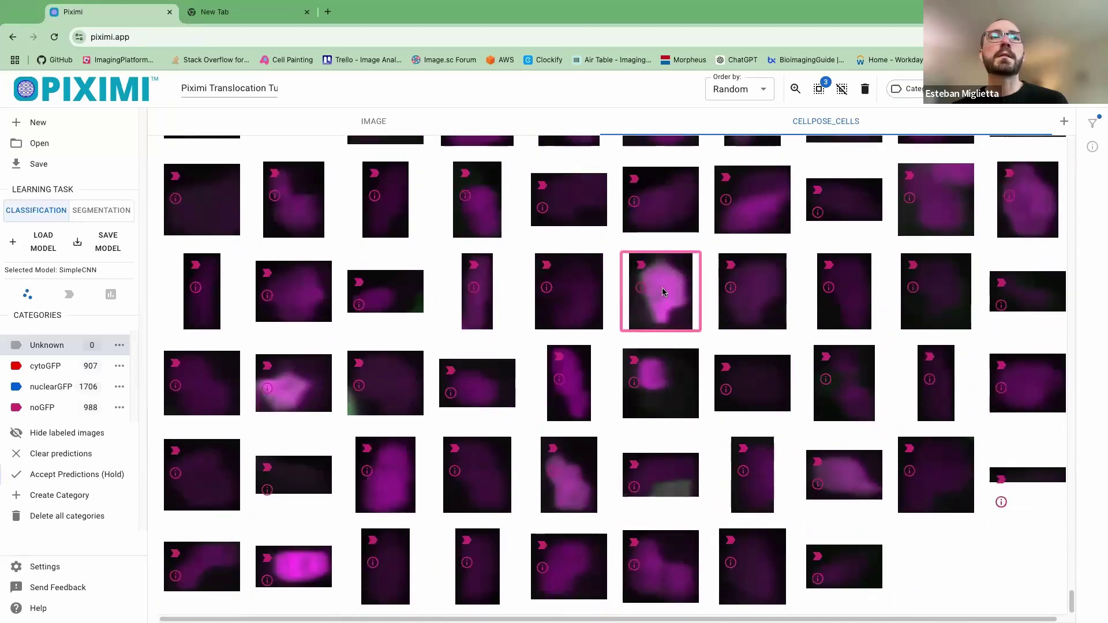
pyautogui.click(278, 384)
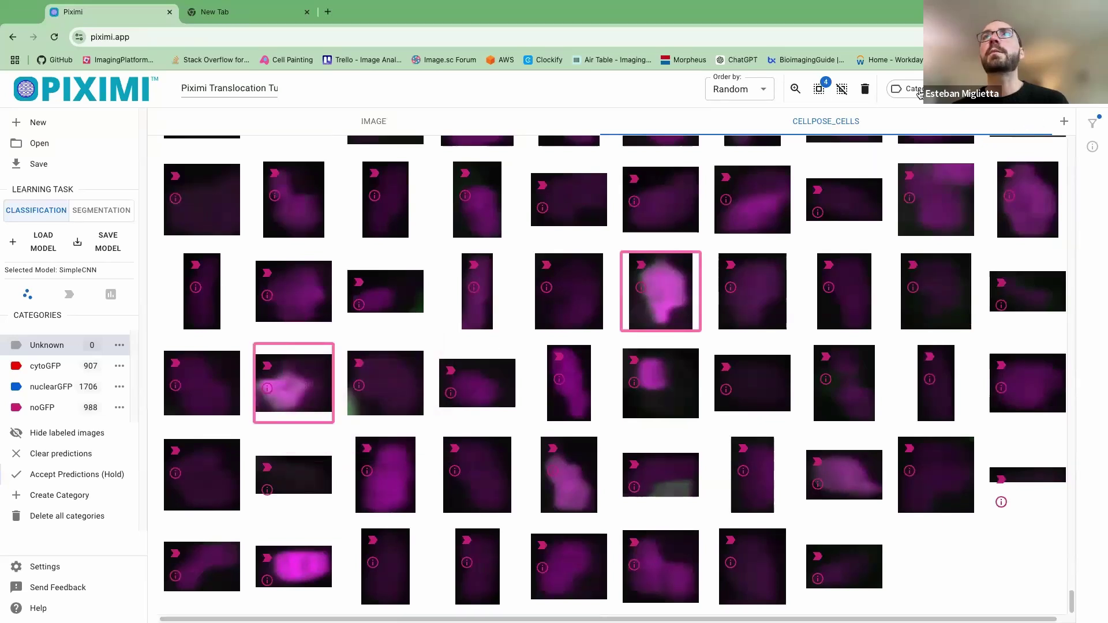
pyautogui.click(917, 91)
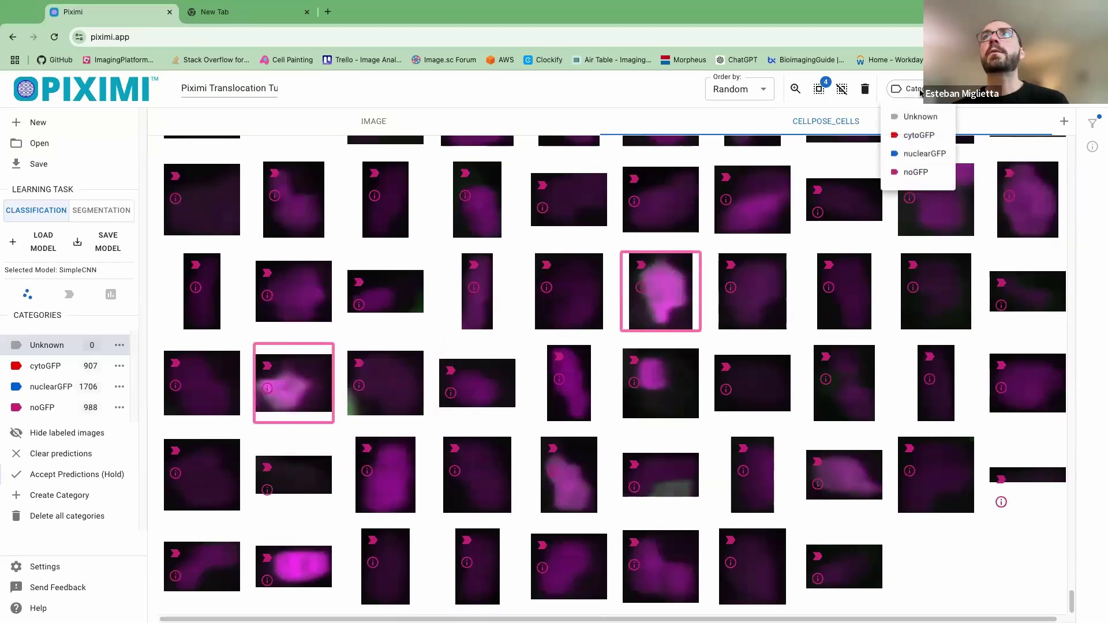
pyautogui.click(923, 153)
# - Change the category filter to hide the noGFP cells and show the nuclearGFP cells, keeping cytoGFP filtered out
pyautogui.click(1093, 123)
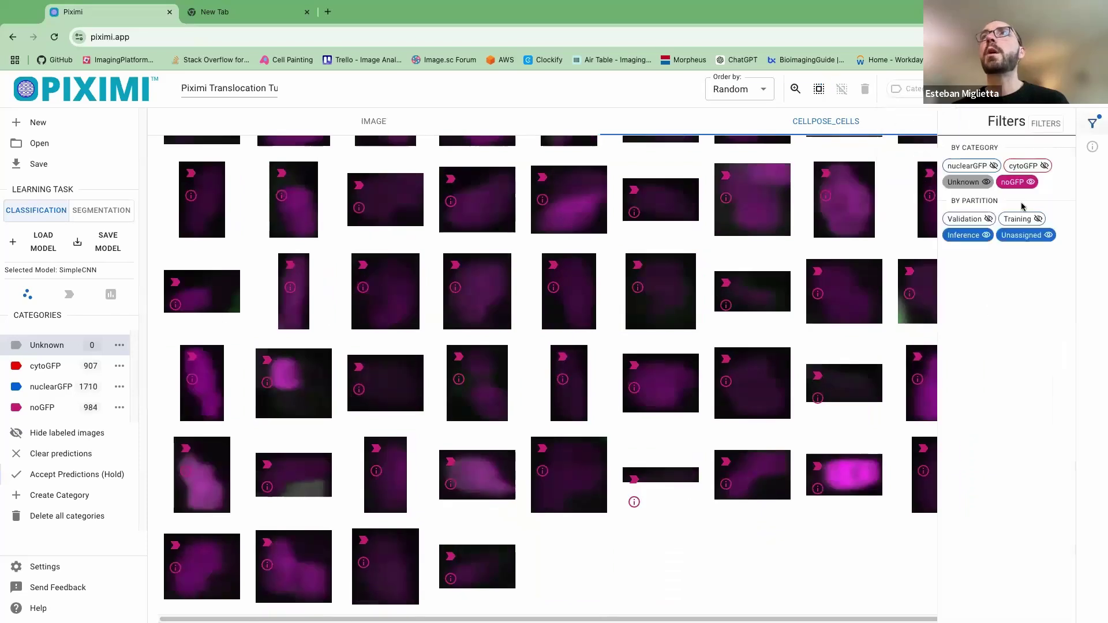
pyautogui.click(1019, 183)
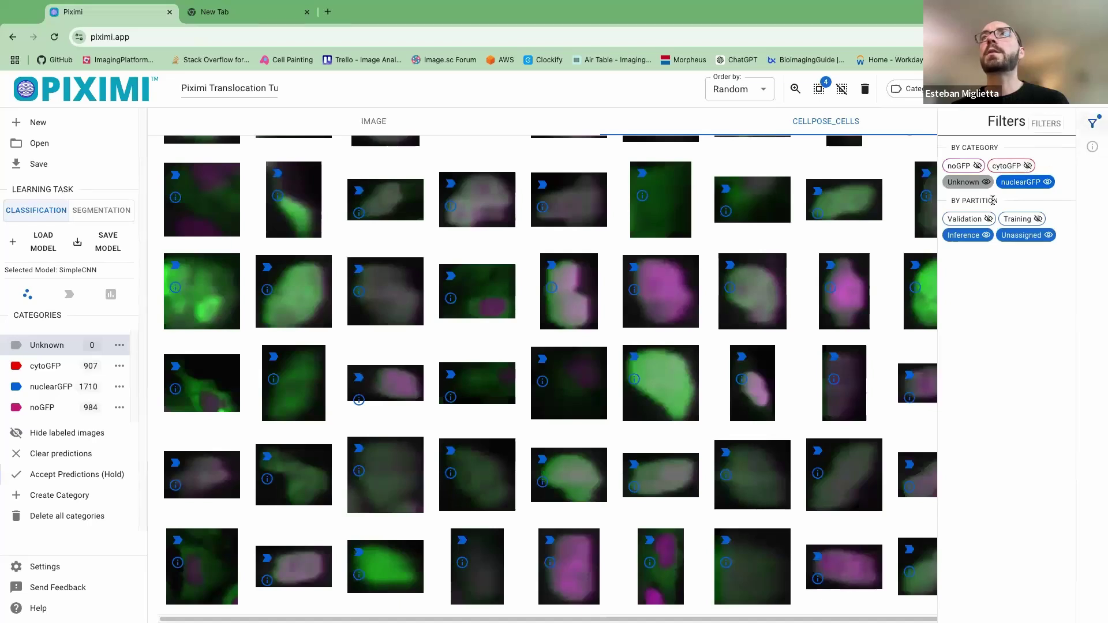
pyautogui.click(1095, 127)
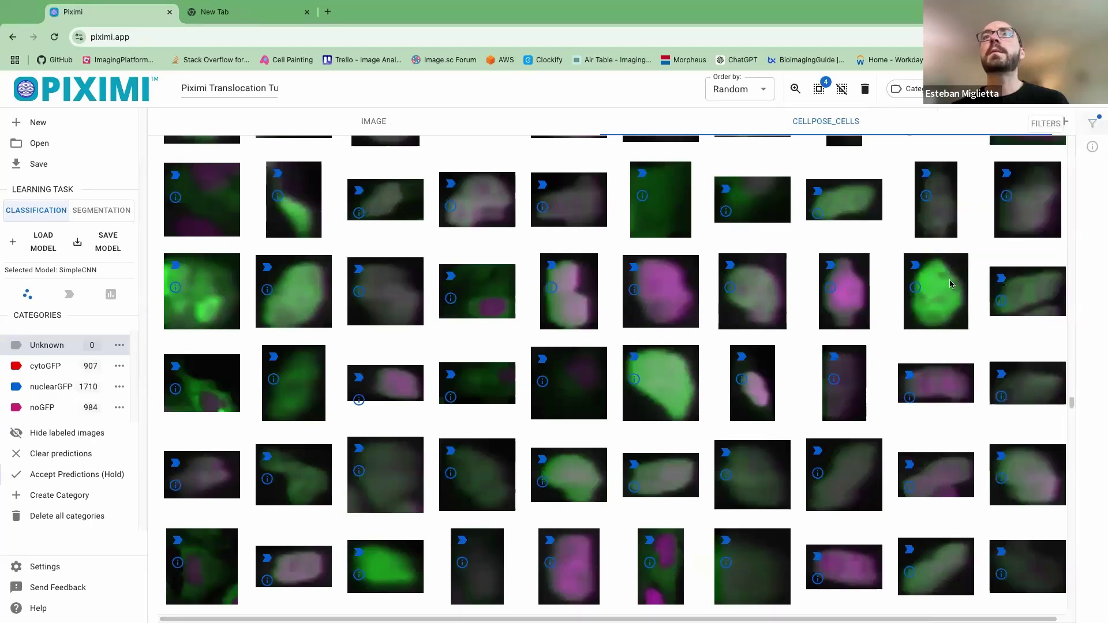
# - Look through the cells predicted as nuclearGFP and select four whose green signal surrounds a magenta nucleus
pyautogui.scroll(4, 547, 370)
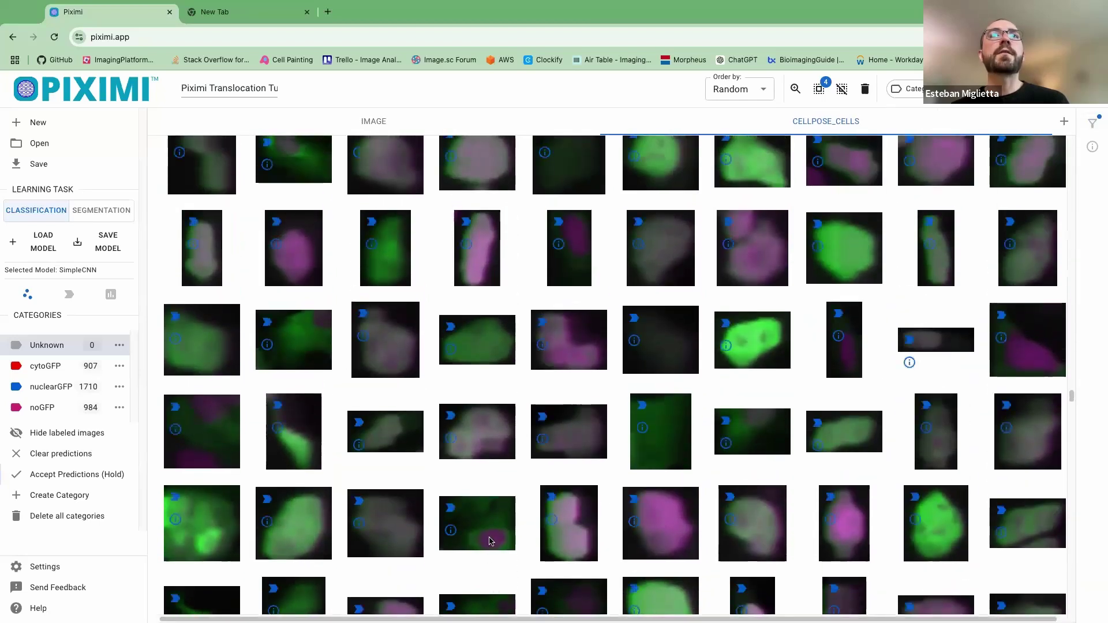
pyautogui.click(477, 531)
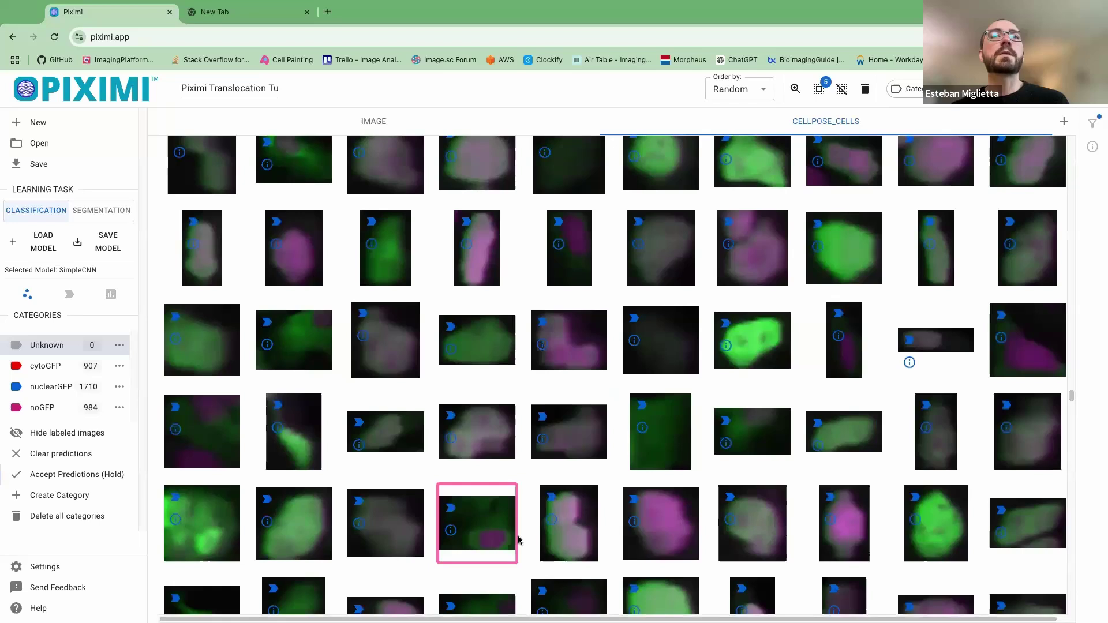
pyautogui.scroll(10, 518, 536)
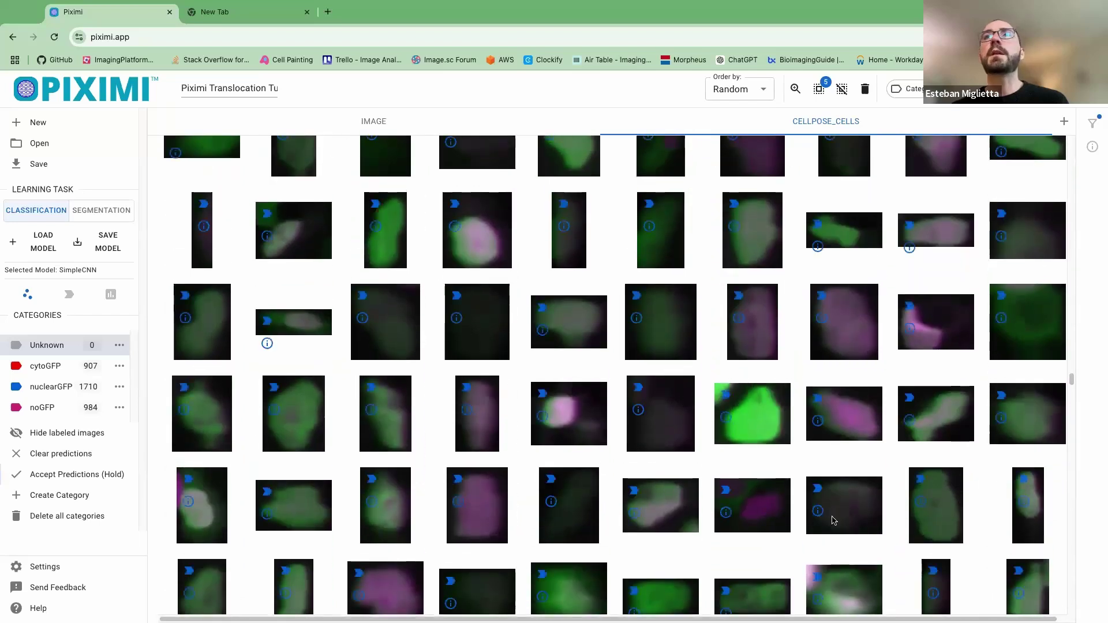
pyautogui.scroll(5, 834, 523)
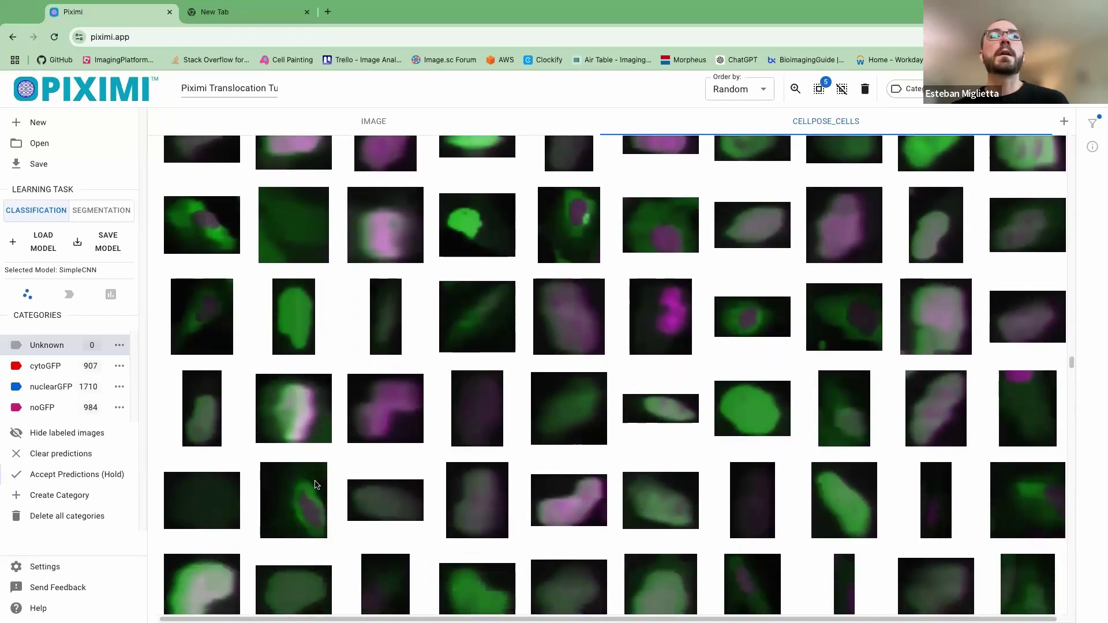
pyautogui.click(312, 491)
pyautogui.scroll(4, 641, 454)
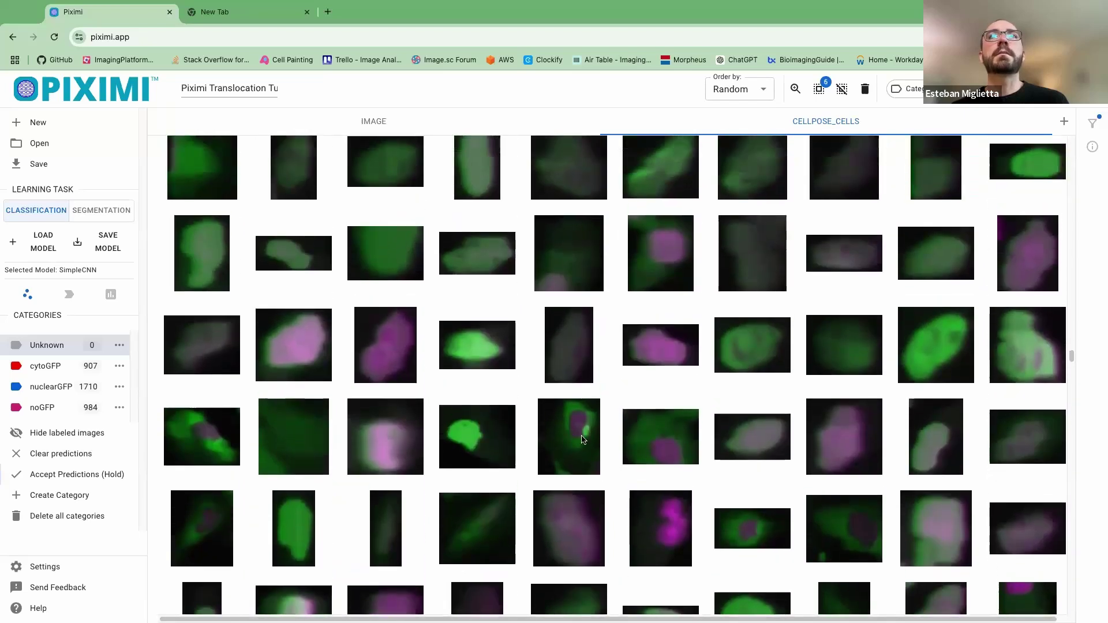
pyautogui.click(572, 448)
pyautogui.click(672, 454)
pyautogui.scroll(5, 807, 446)
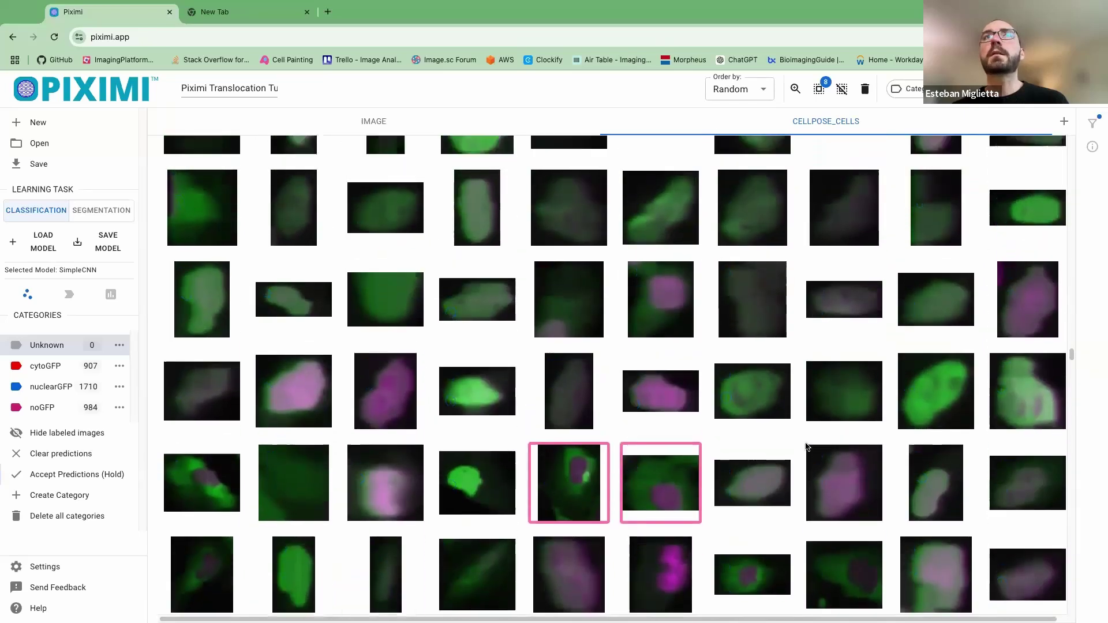
# - Add three more wrongly predicted nuclearGFP cells with cytoplasmic green signal to the selection
pyautogui.scroll(3, 806, 446)
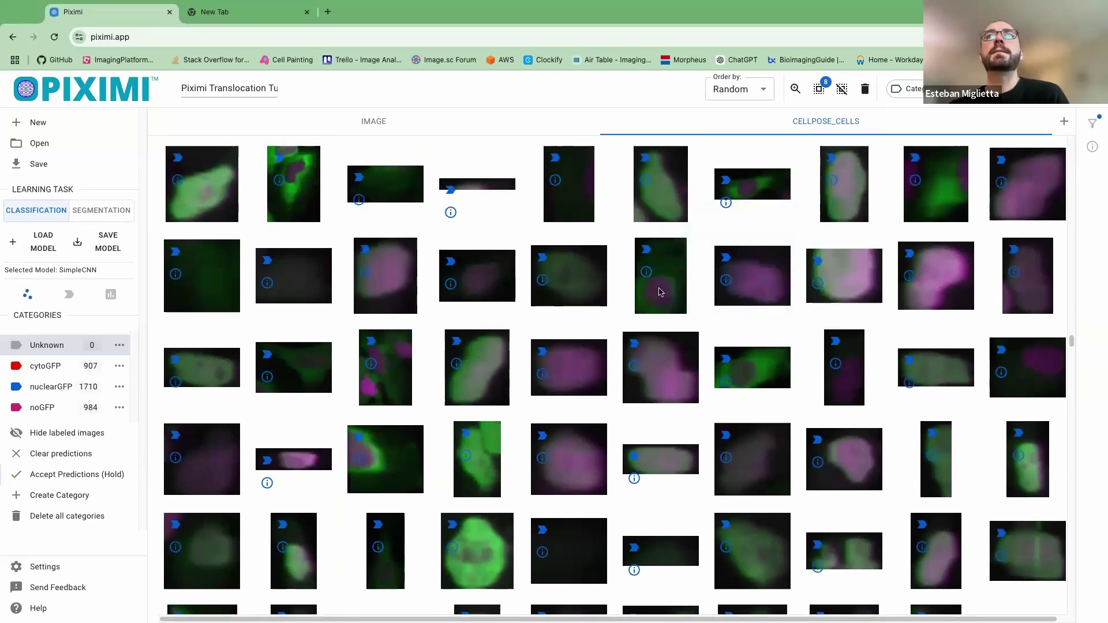
pyautogui.click(661, 290)
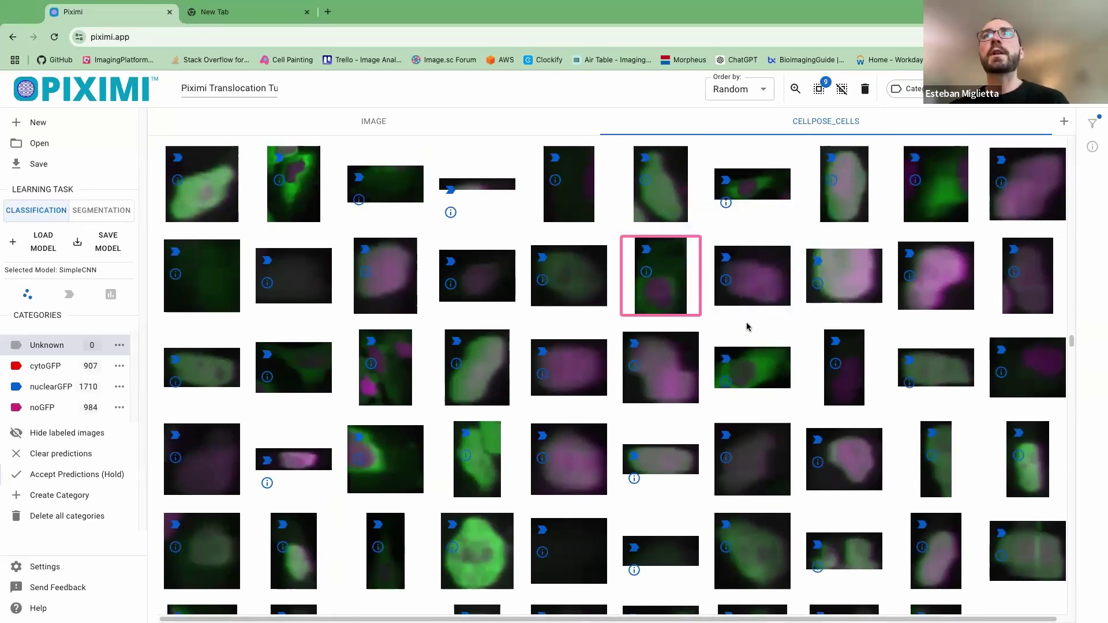
pyautogui.scroll(3, 750, 329)
pyautogui.click(765, 362)
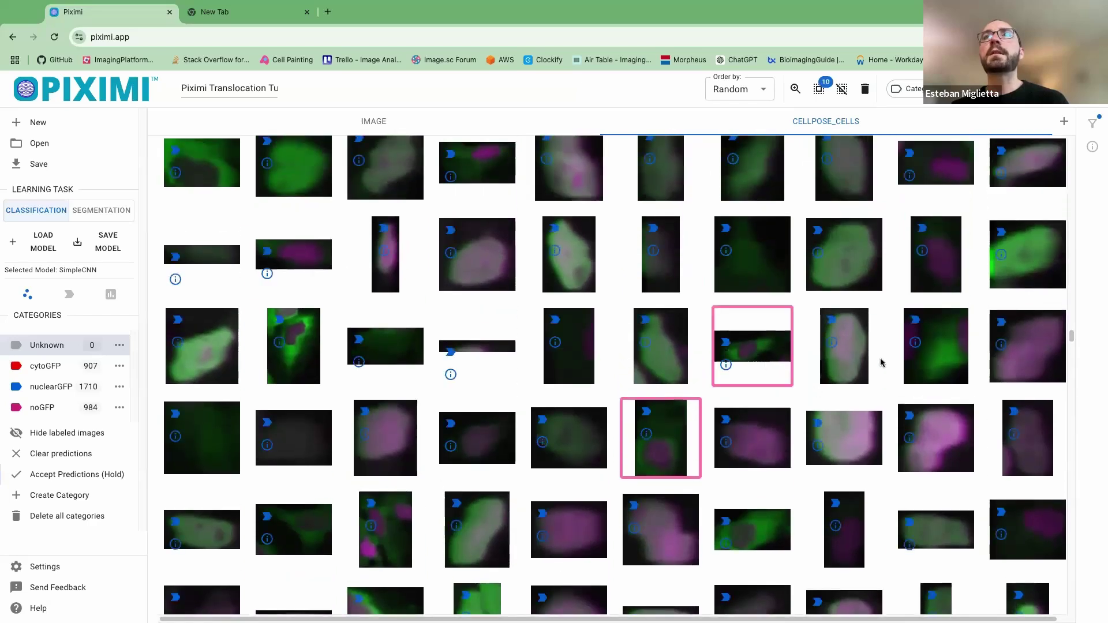
pyautogui.scroll(5, 837, 376)
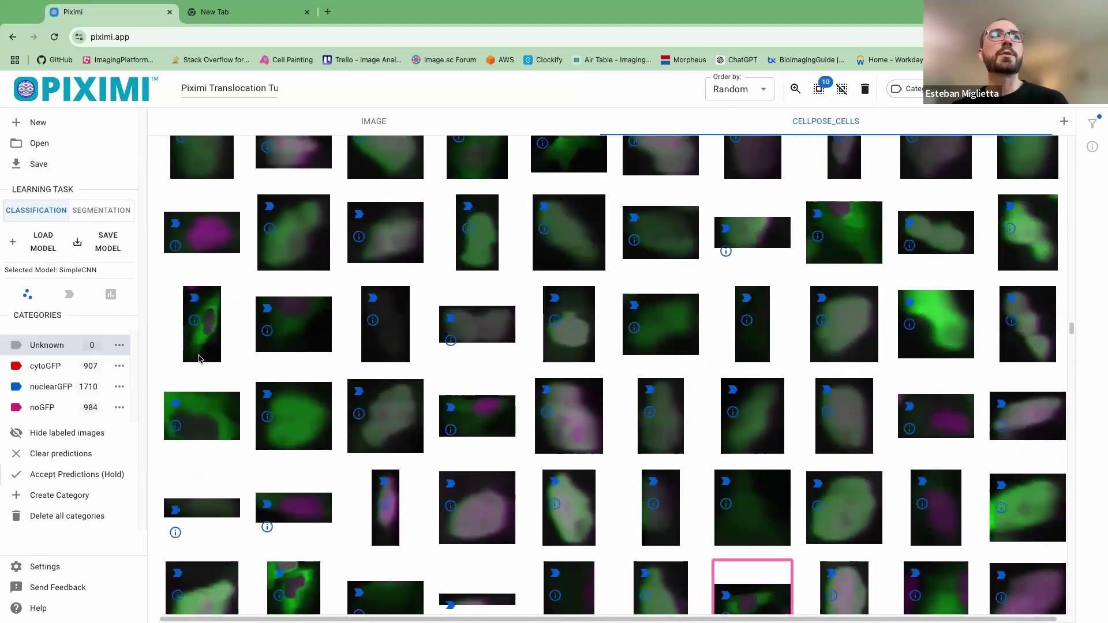
pyautogui.click(202, 325)
# - Add wrongly predicted nuclearGFP cells with magenta nuclei and green cytoplasmic signal to the selection, including four near each other in the gallery
pyautogui.scroll(10, 521, 469)
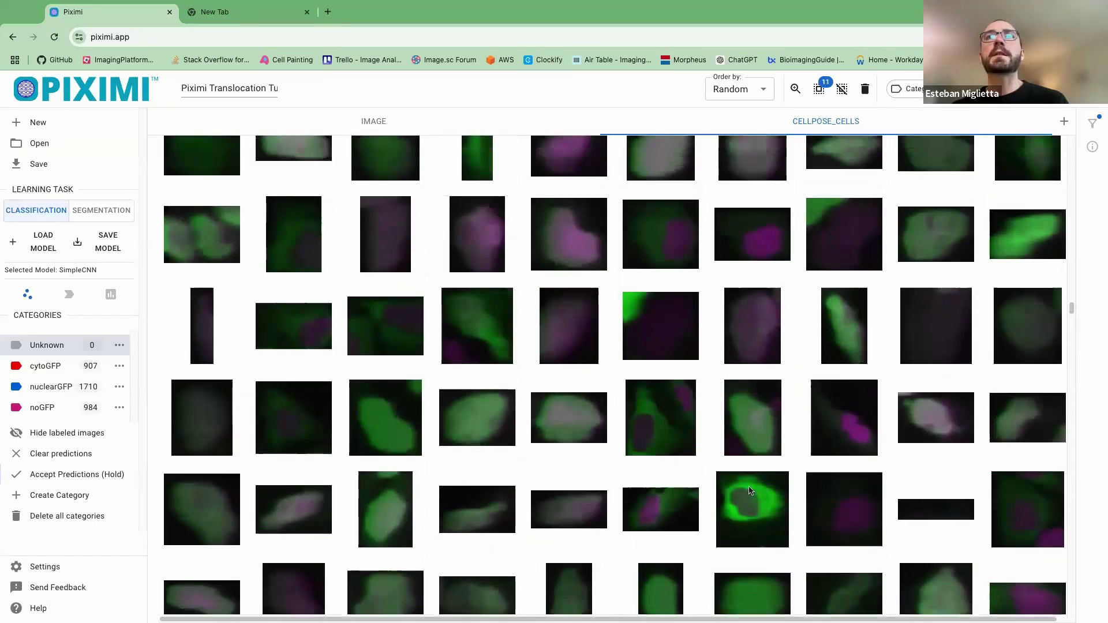
pyautogui.scroll(1, 751, 491)
pyautogui.click(681, 488)
pyautogui.click(678, 554)
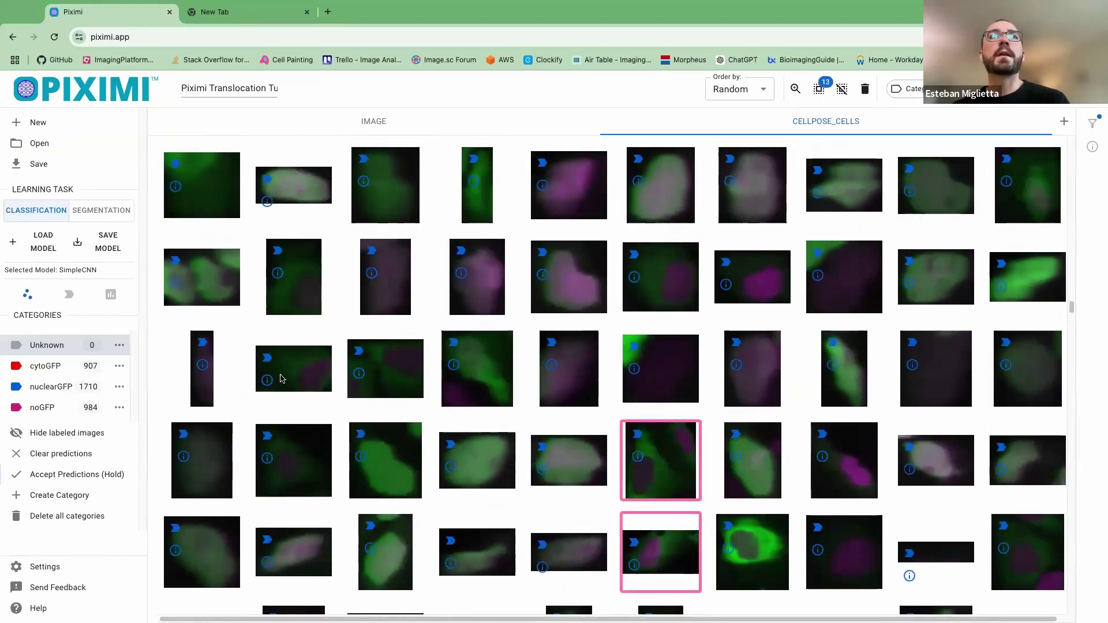
pyautogui.click(403, 366)
pyautogui.click(300, 373)
# - Add two more nuclearGFP-predicted cells with magenta nuclei to the selection and recategorize all selected cells as cytoGFP
pyautogui.scroll(10, 624, 451)
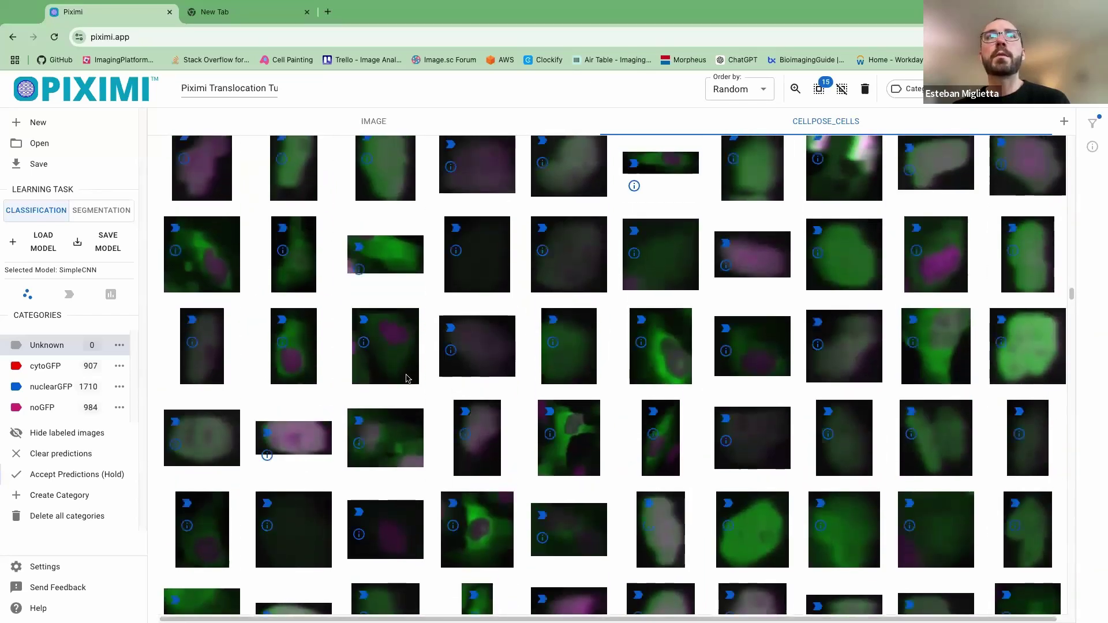
pyautogui.click(297, 349)
pyautogui.moveTo(364, 342)
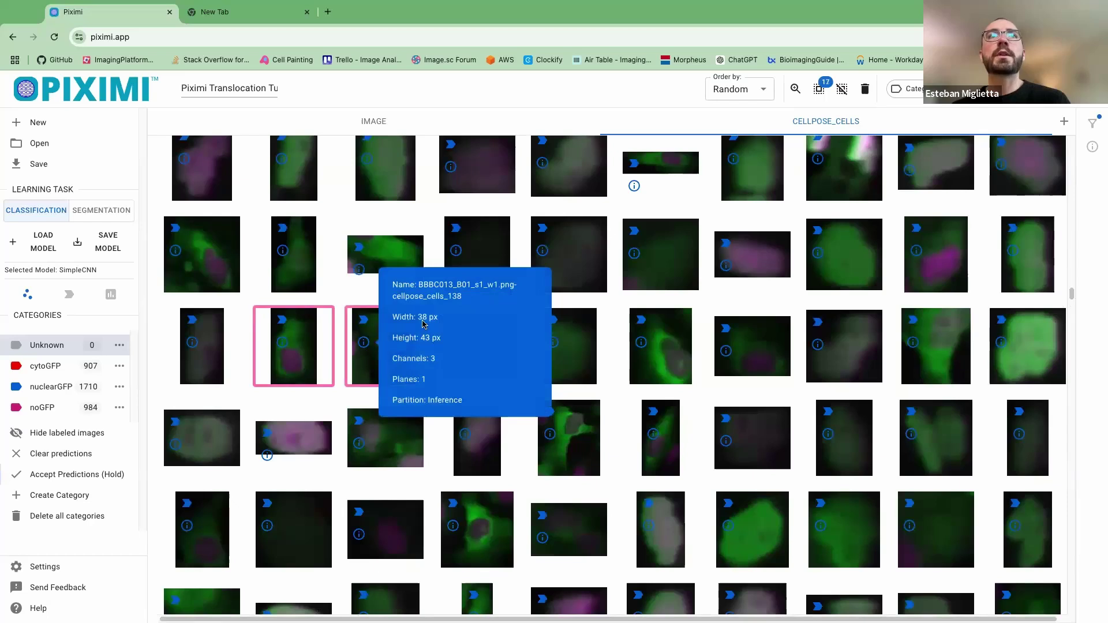
pyautogui.click(919, 91)
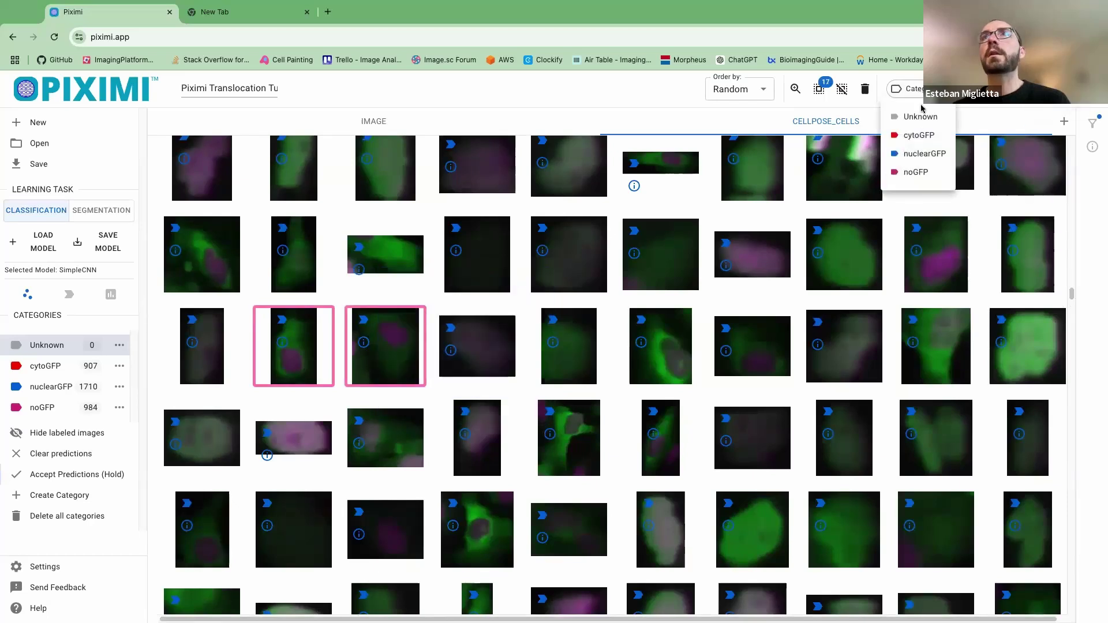
pyautogui.click(914, 136)
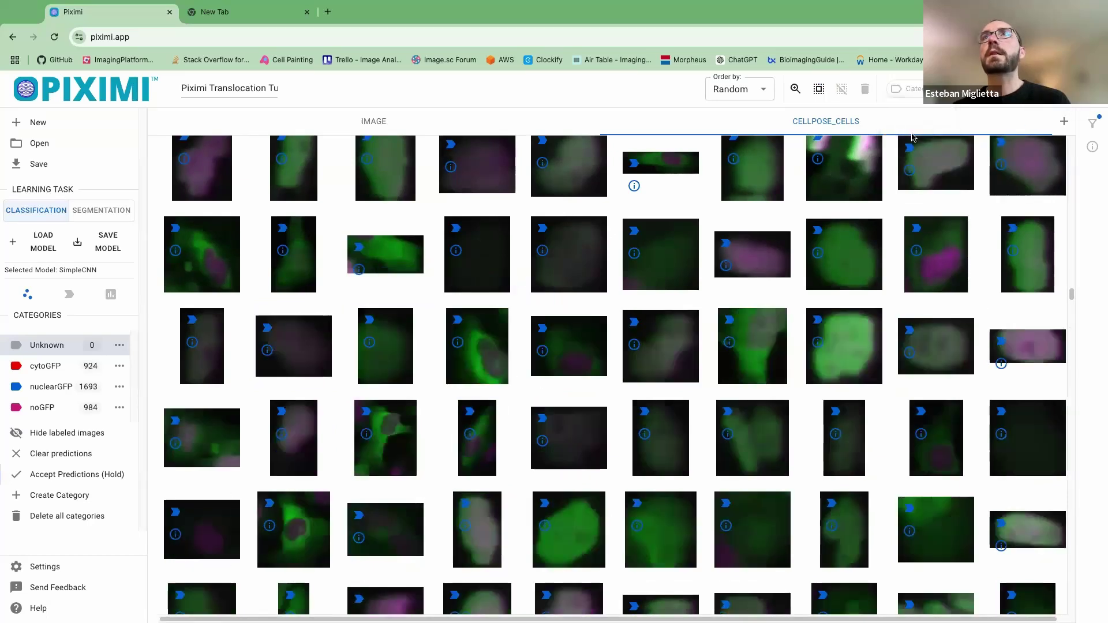
# - Review more of the remaining nuclearGFP cells and change the category filter to hide nuclearGFP and show cytoGFP
pyautogui.scroll(10, 904, 226)
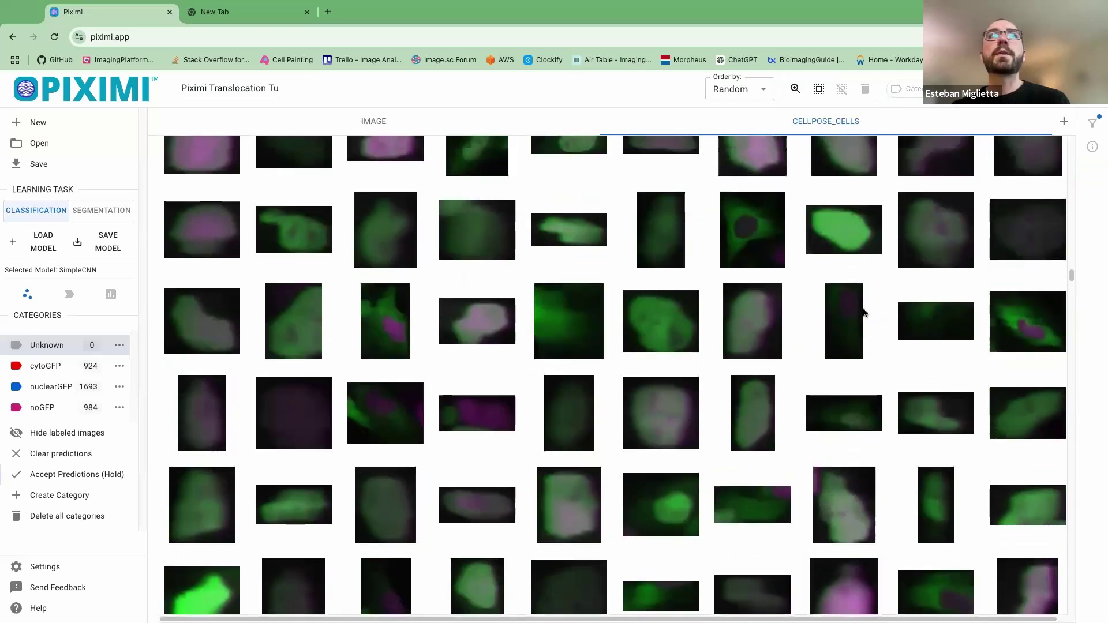
pyautogui.scroll(5, 865, 317)
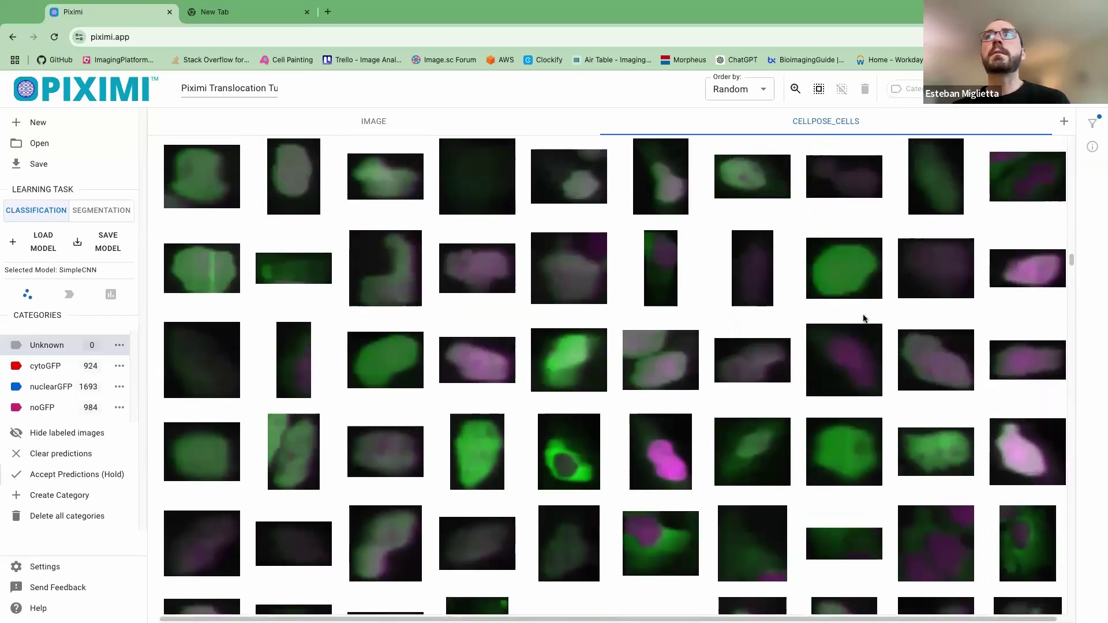
pyautogui.scroll(5, 865, 318)
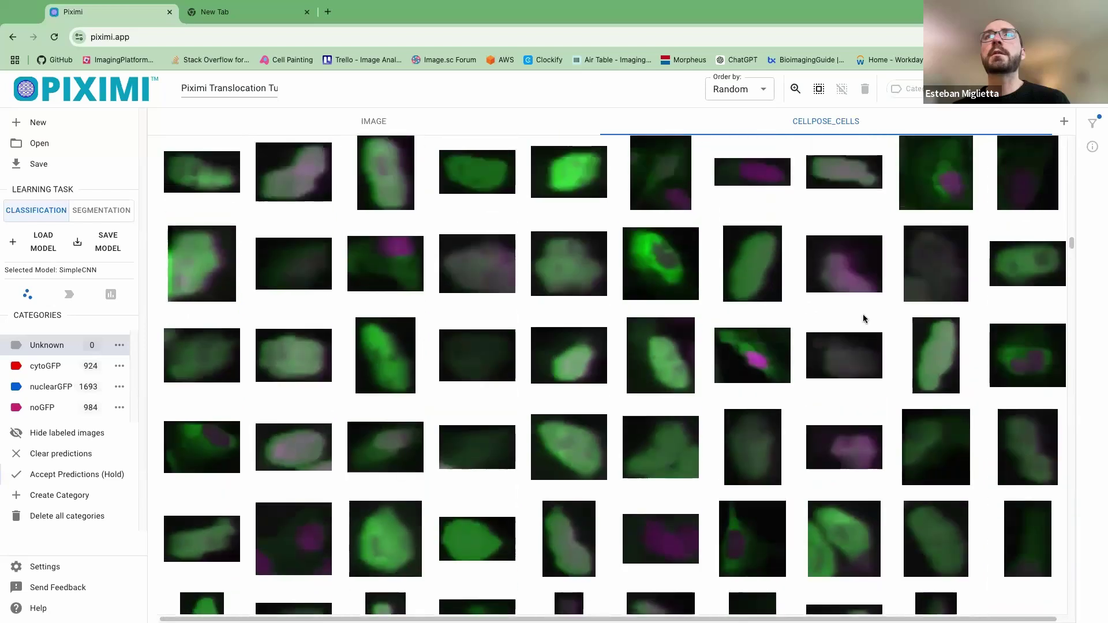
pyautogui.scroll(5, 865, 318)
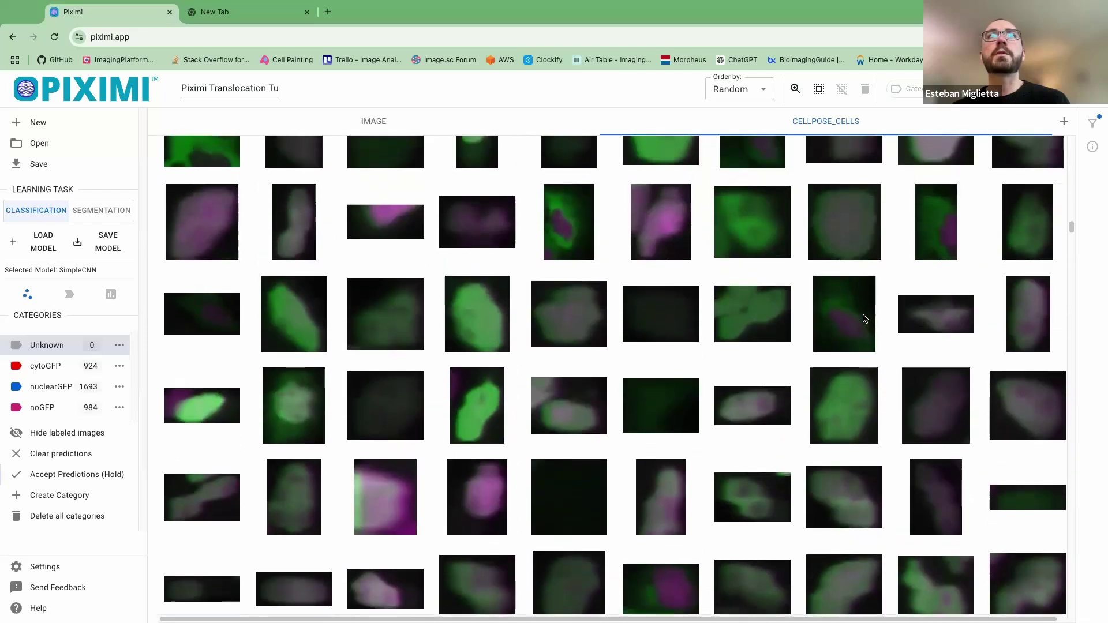
pyautogui.scroll(5, 864, 322)
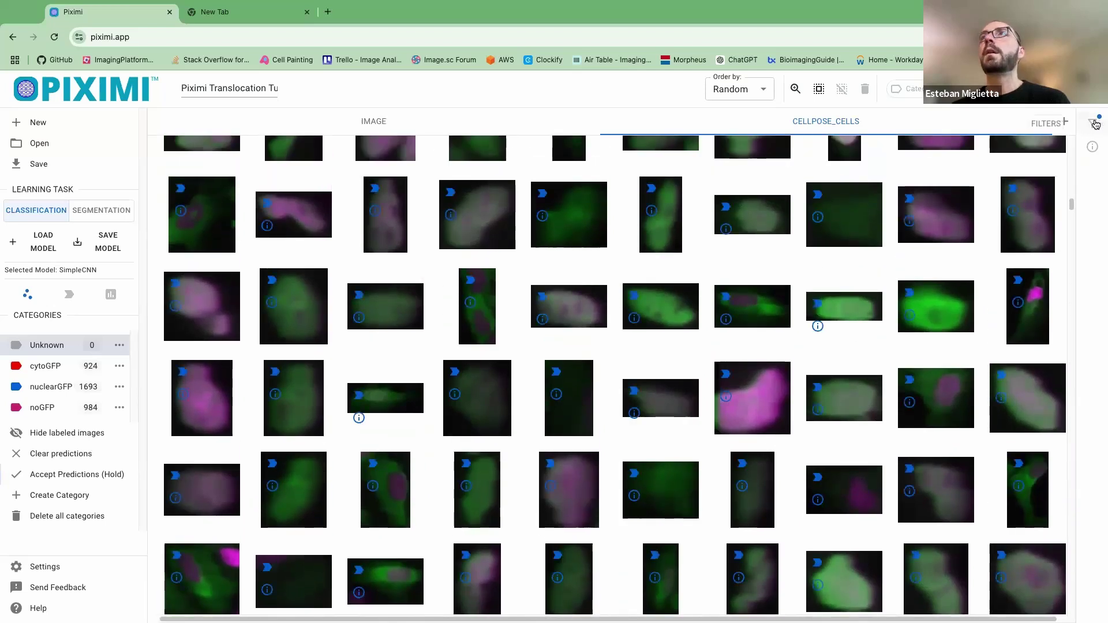
pyautogui.click(1092, 123)
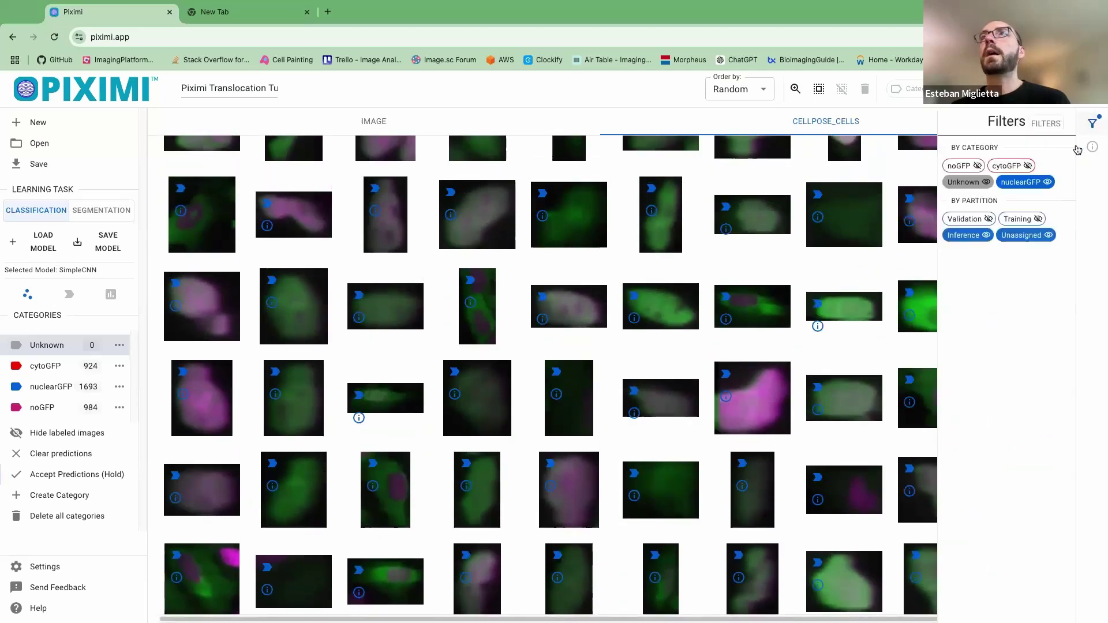
pyautogui.click(1020, 183)
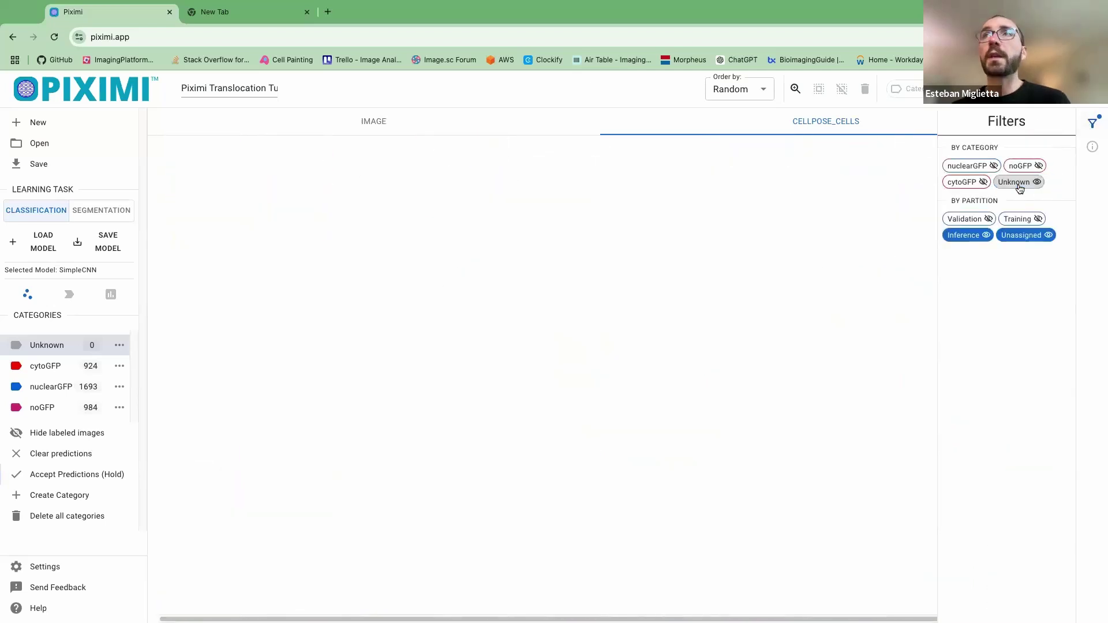
pyautogui.click(964, 184)
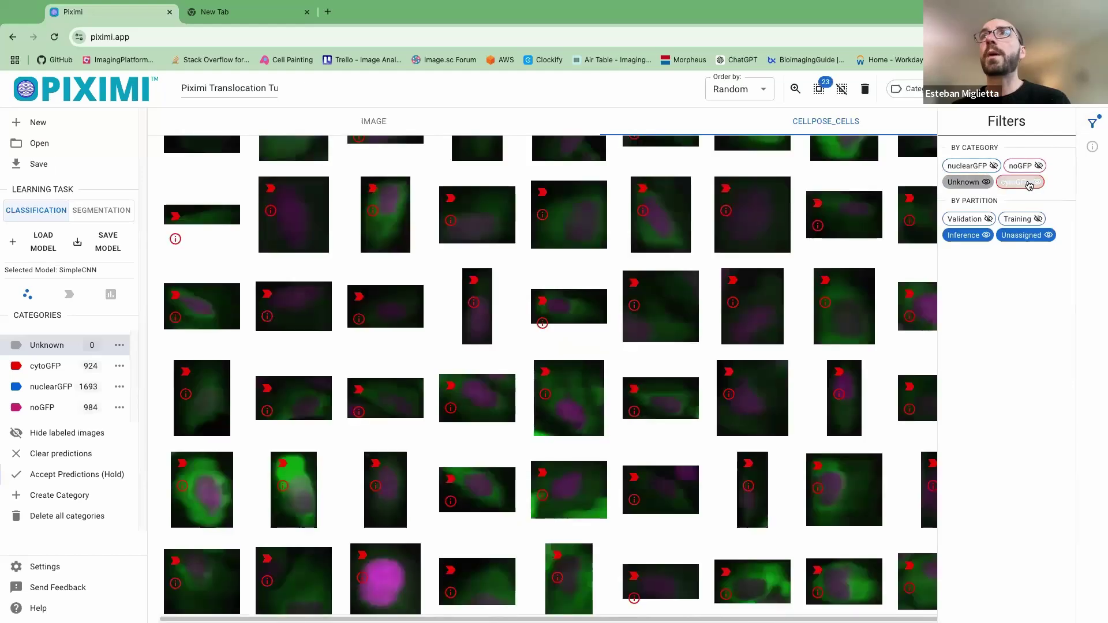
pyautogui.click(1093, 123)
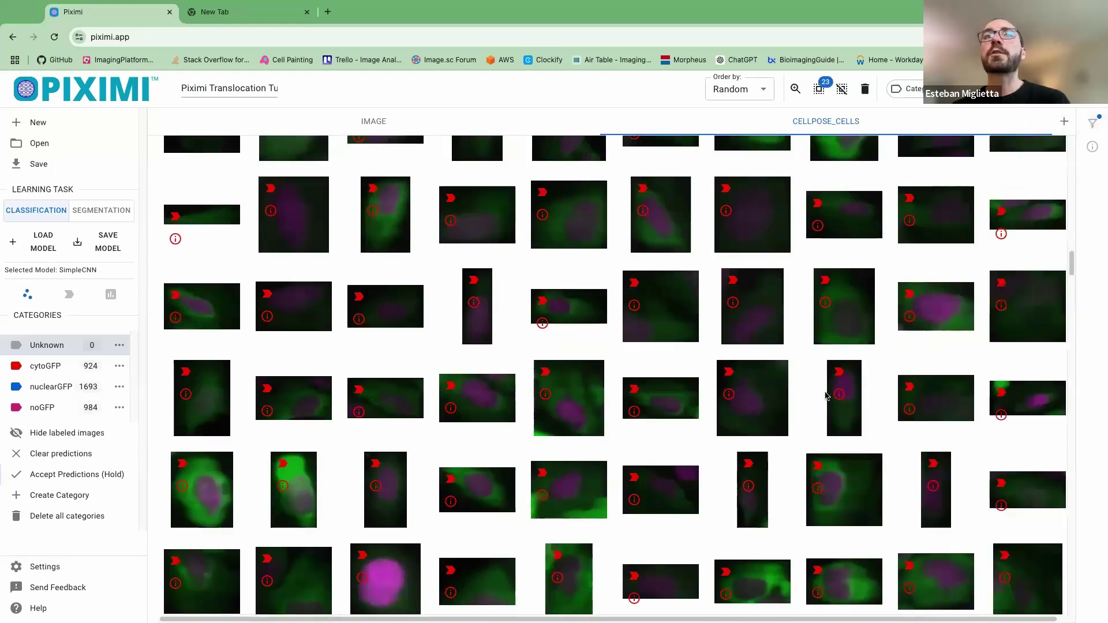
# - Skim the cytoGFP cells, consult the presentation up to the "Visually inspect Classification & Refine model" slide, and return to Piximi
pyautogui.scroll(-5, 623, 439)
pyautogui.scroll(-5, 624, 439)
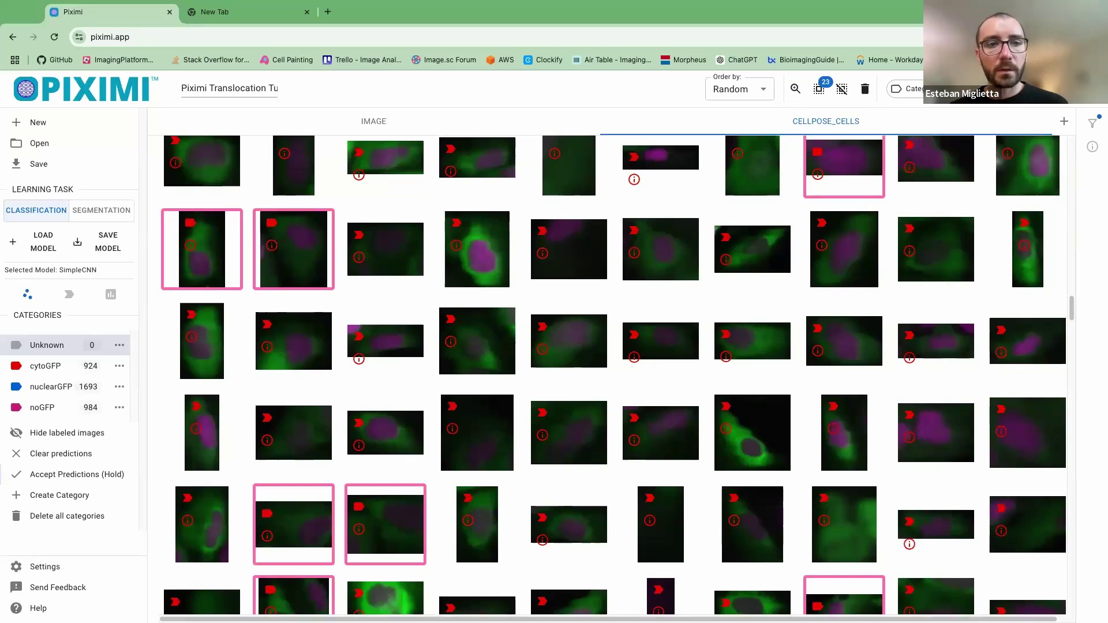
pyautogui.hotkey('ctrl', 'Left')
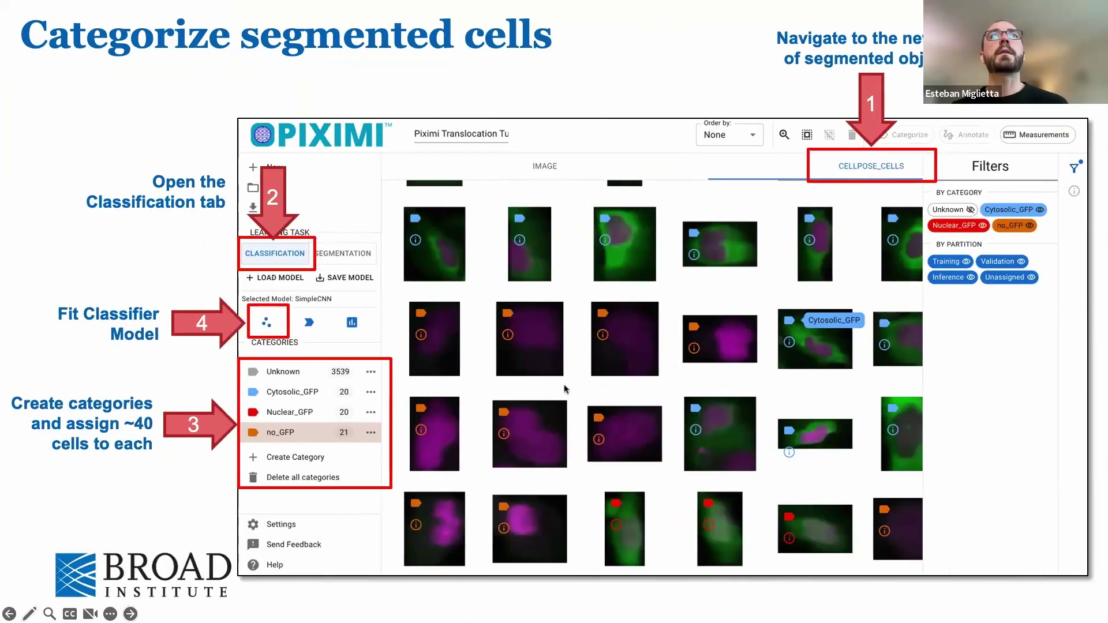
pyautogui.press('Right')
pyautogui.press('Right')
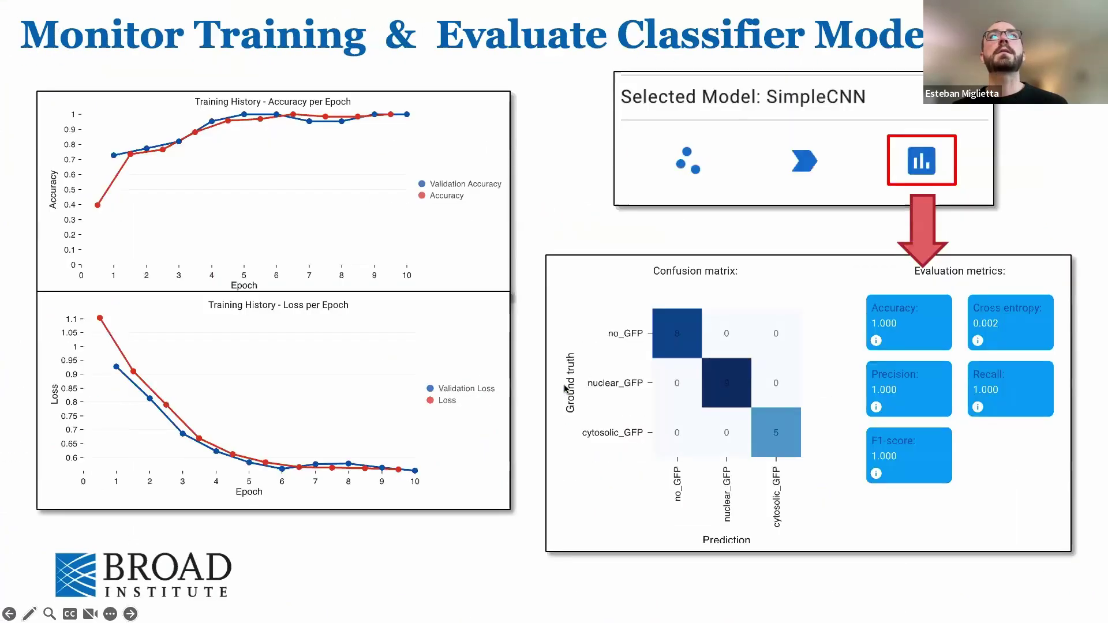
pyautogui.press('Right')
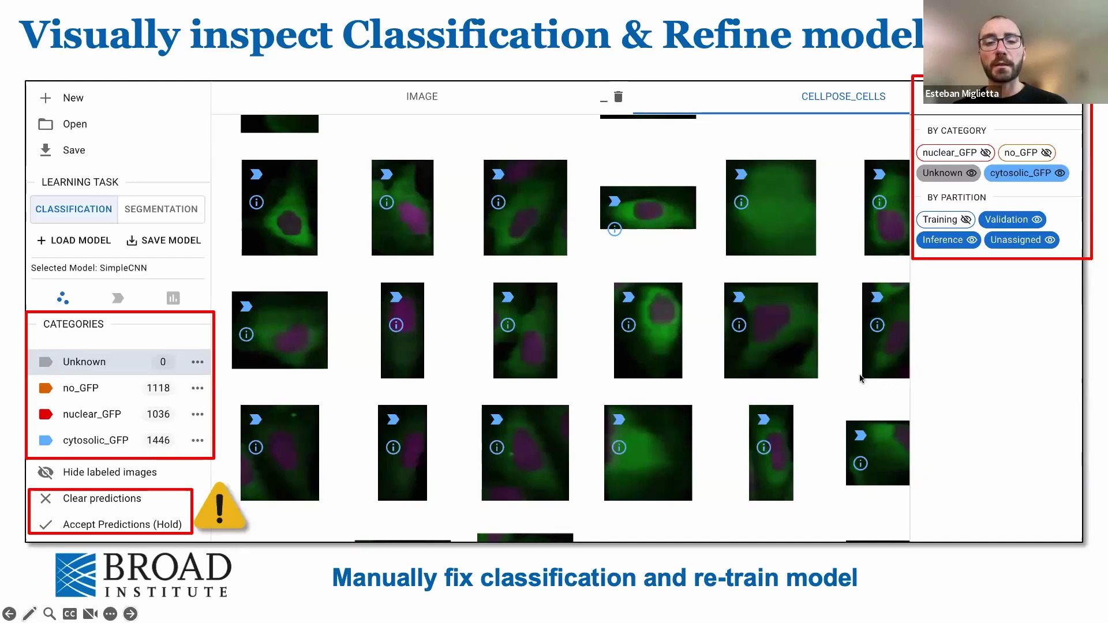
pyautogui.hotkey('ctrl', 'Right')
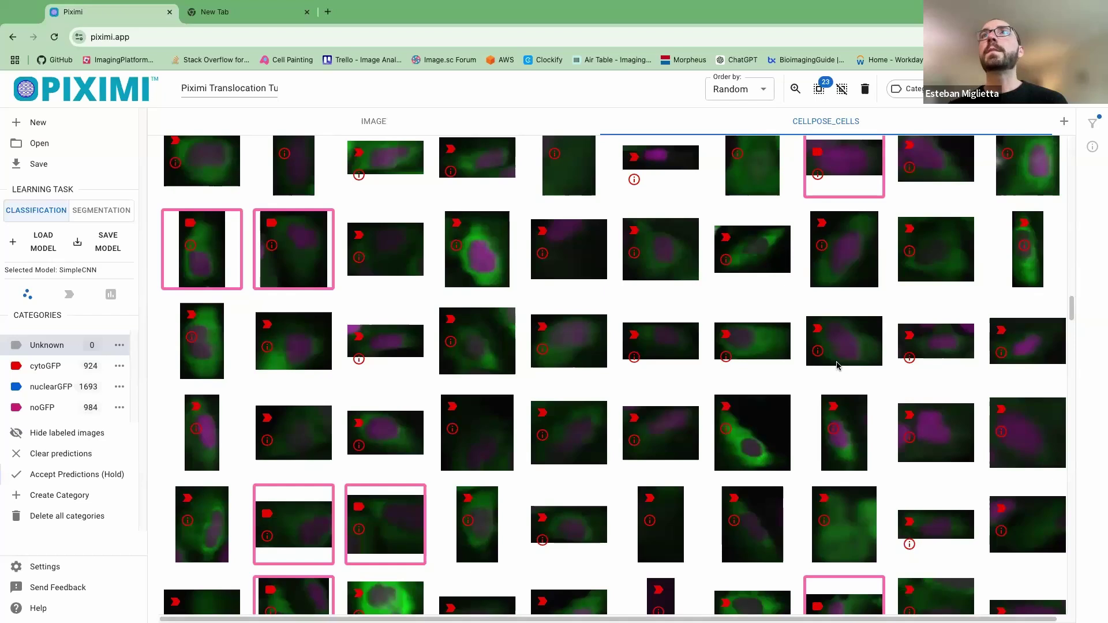
# - Clear the current selection of cytoGFP cells, keeping the category filter as it is
pyautogui.scroll(2, 839, 363)
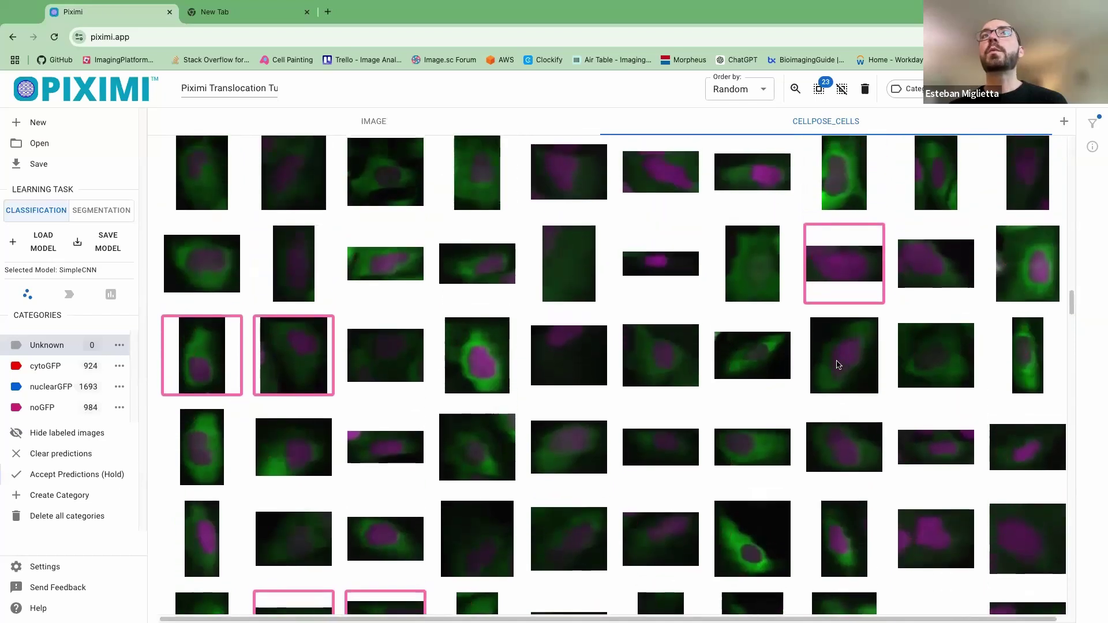
pyautogui.click(842, 88)
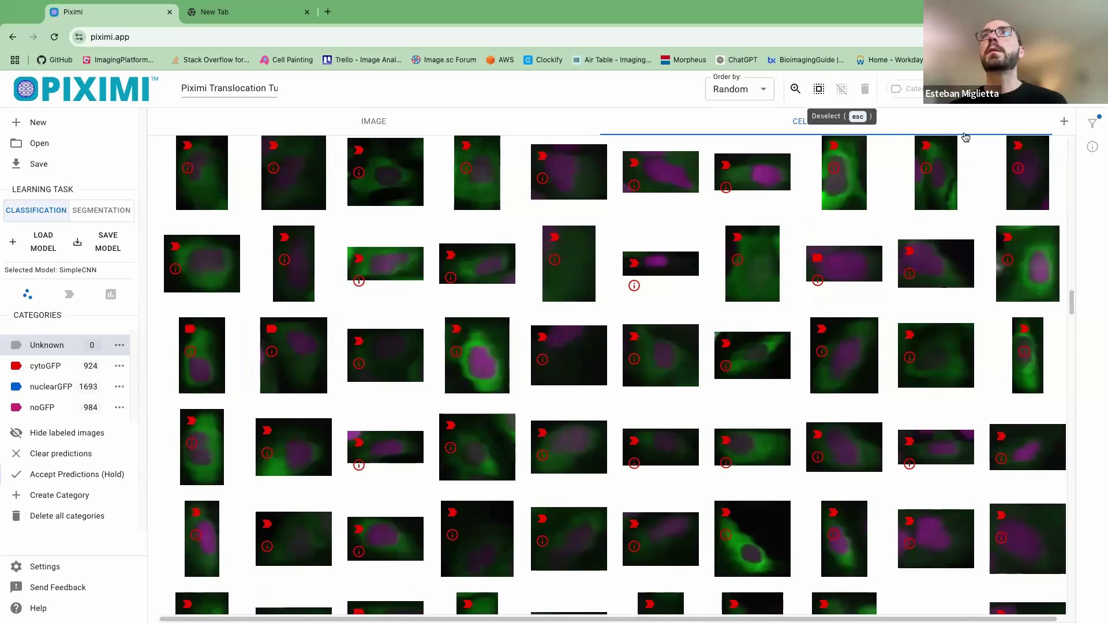
pyautogui.click(1093, 127)
pyautogui.click(1093, 130)
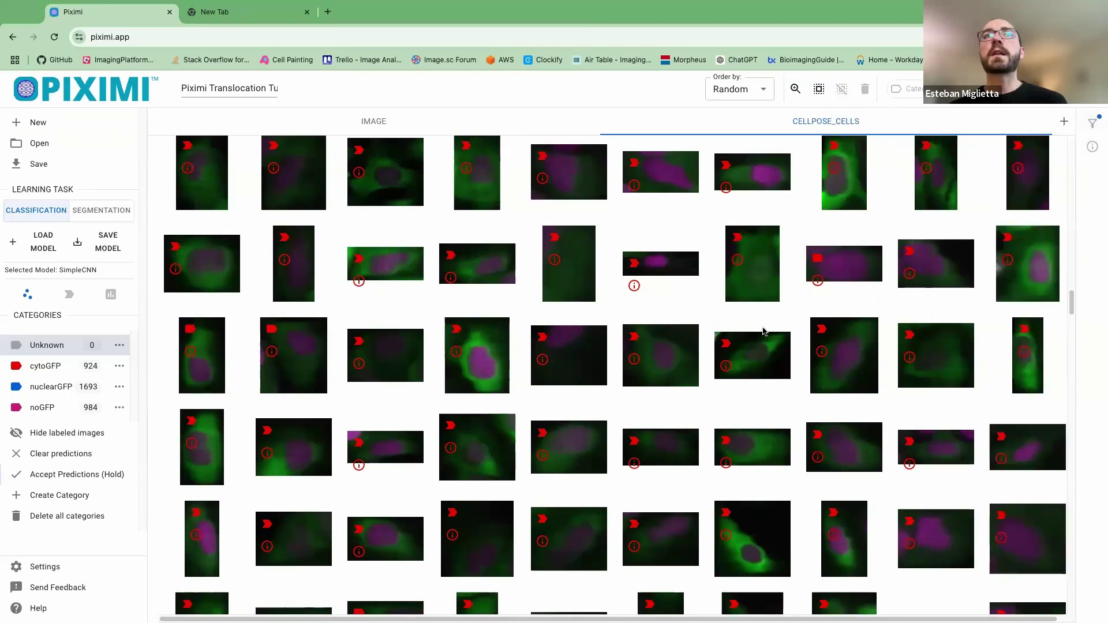
# - Look through the cells predicted as cytoGFP and select two bright pink ones without a green cytoplasm
pyautogui.scroll(-20, 764, 332)
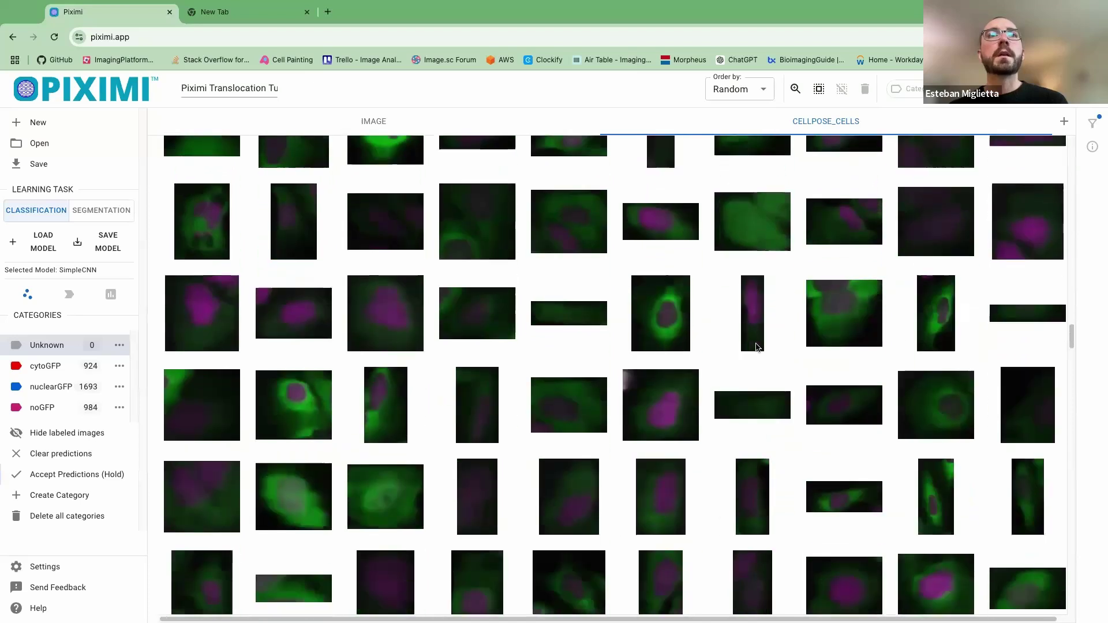
pyautogui.scroll(-5, 758, 347)
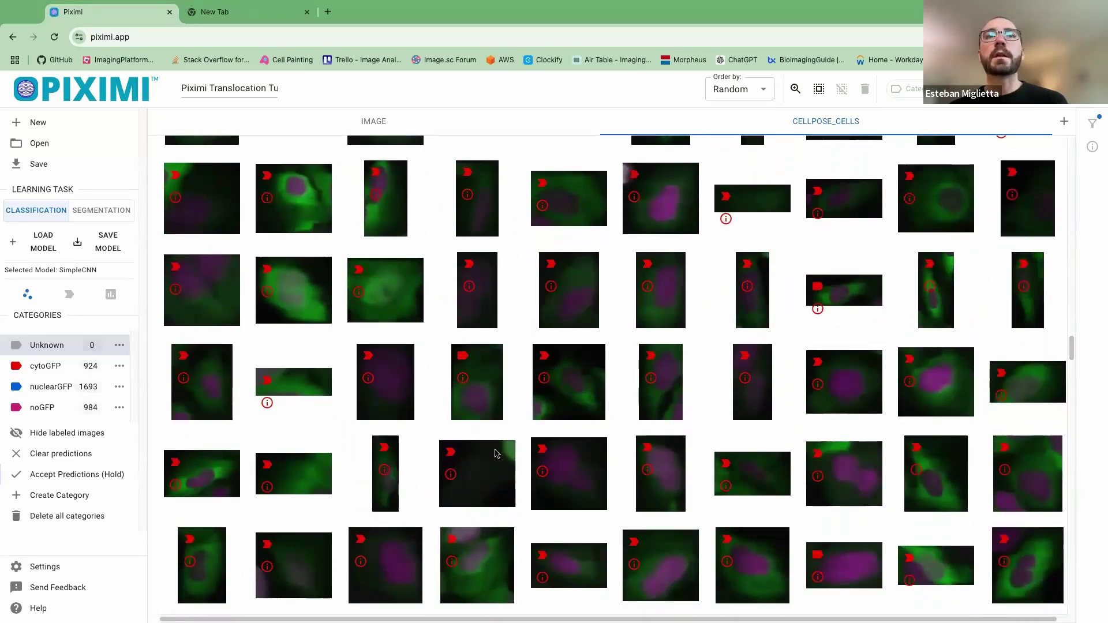
pyautogui.scroll(-10, 570, 482)
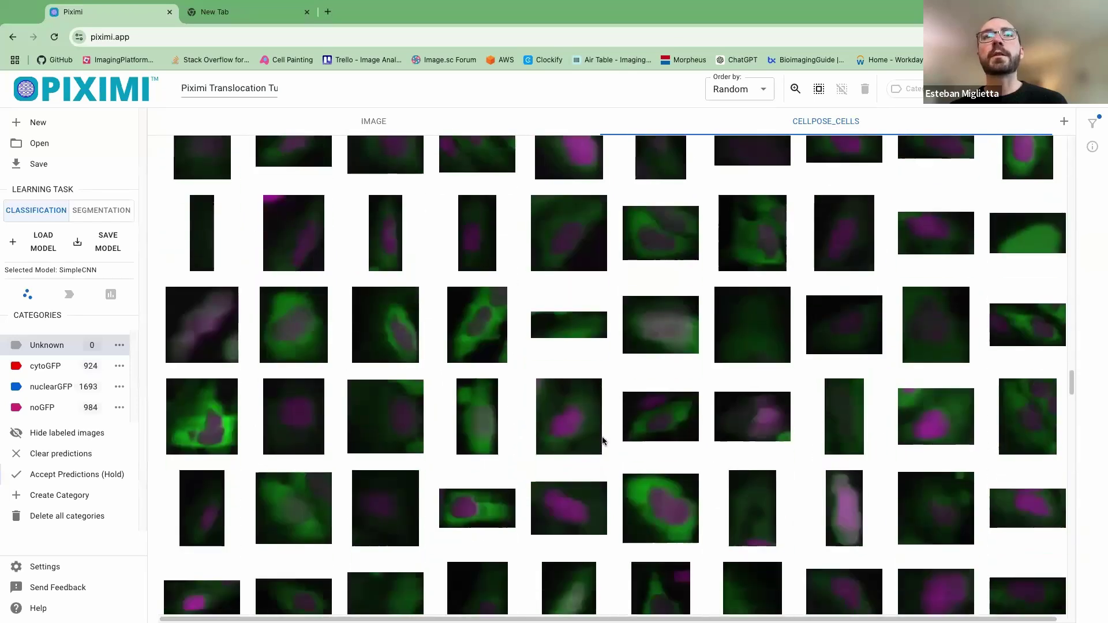
pyautogui.scroll(-5, 603, 441)
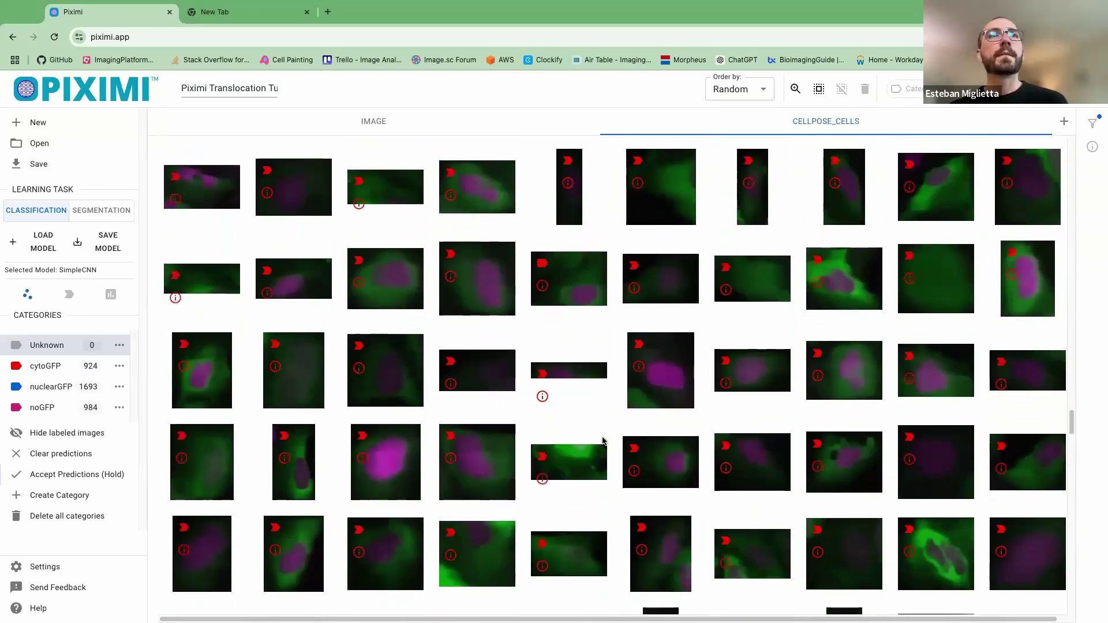
pyautogui.scroll(-5, 603, 441)
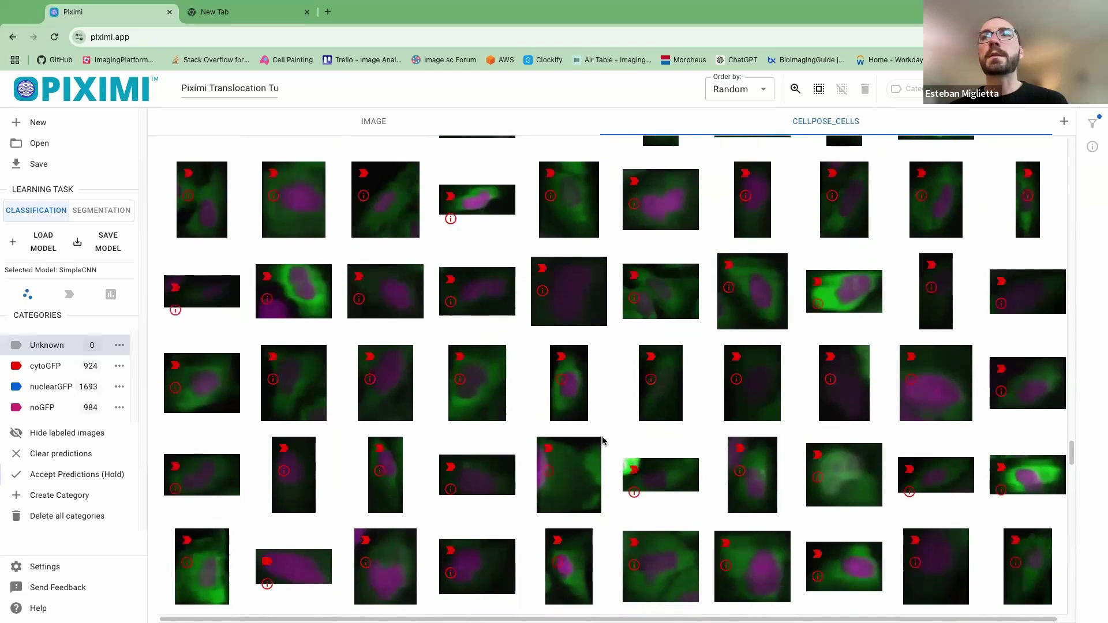
pyautogui.scroll(-5, 603, 442)
pyautogui.click(671, 325)
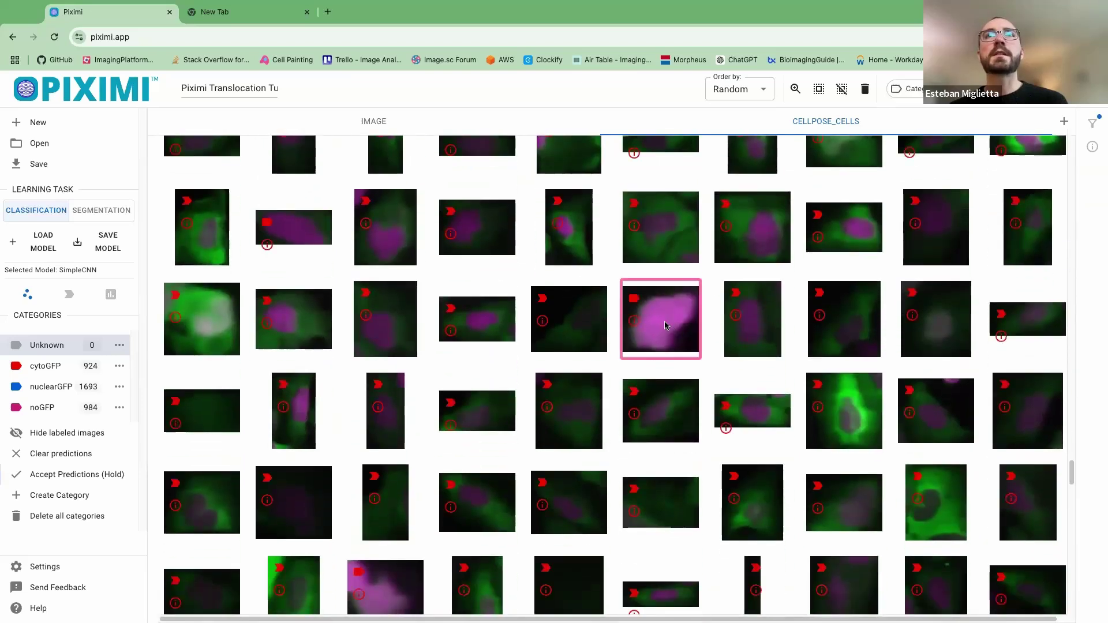
pyautogui.scroll(-5, 486, 379)
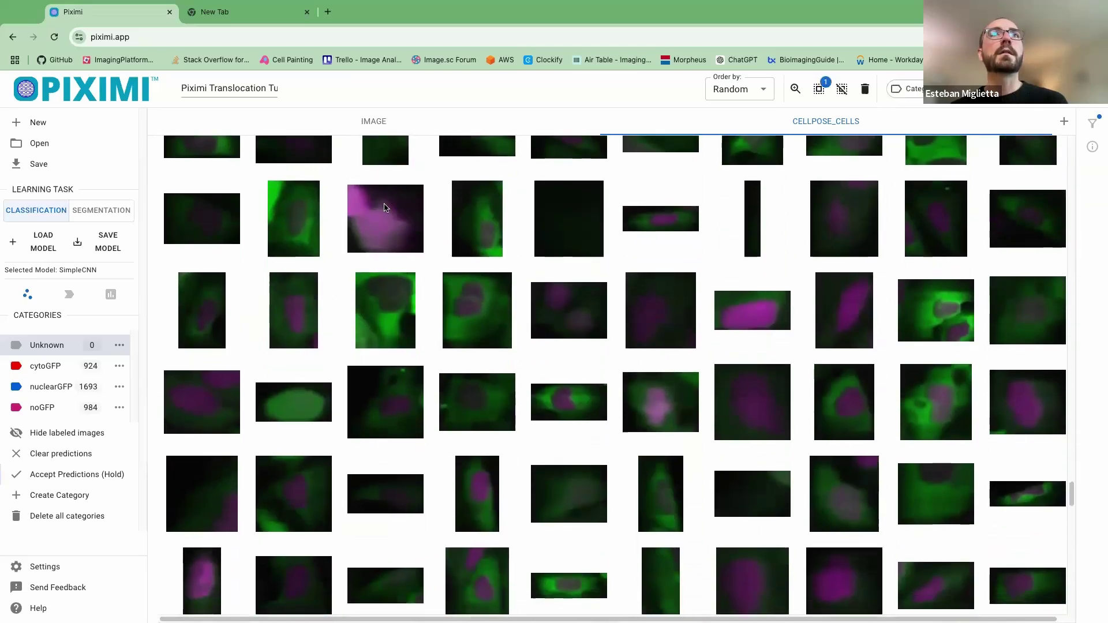
pyautogui.click(386, 219)
# - Add two cytoGFP-predicted cells with large, evenly green bodies to the selection
pyautogui.scroll(-15, 585, 427)
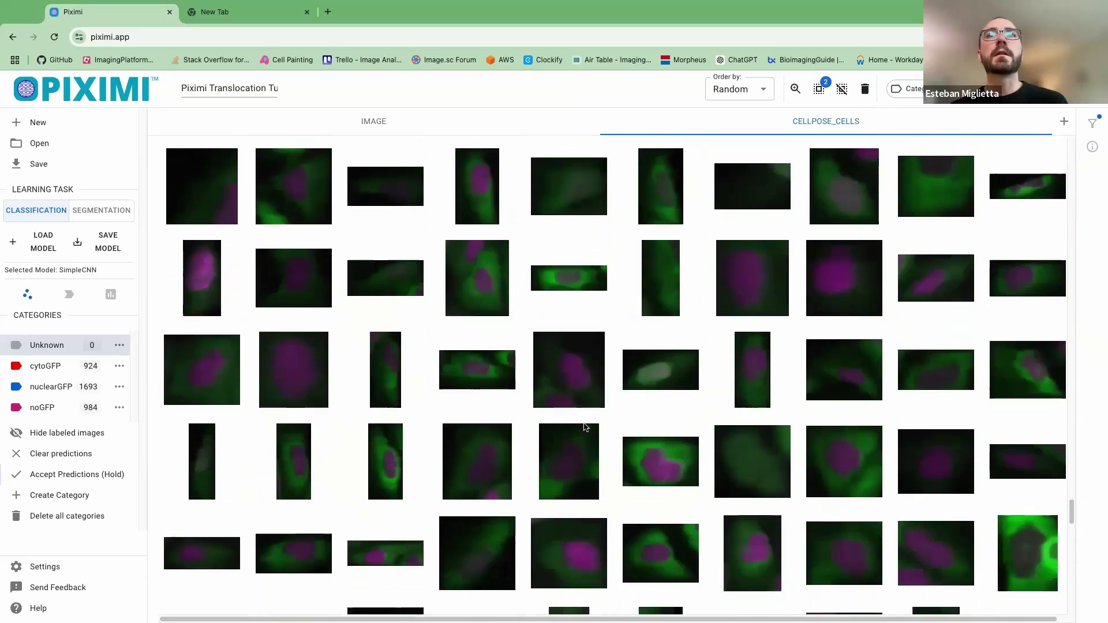
pyautogui.scroll(-10, 584, 428)
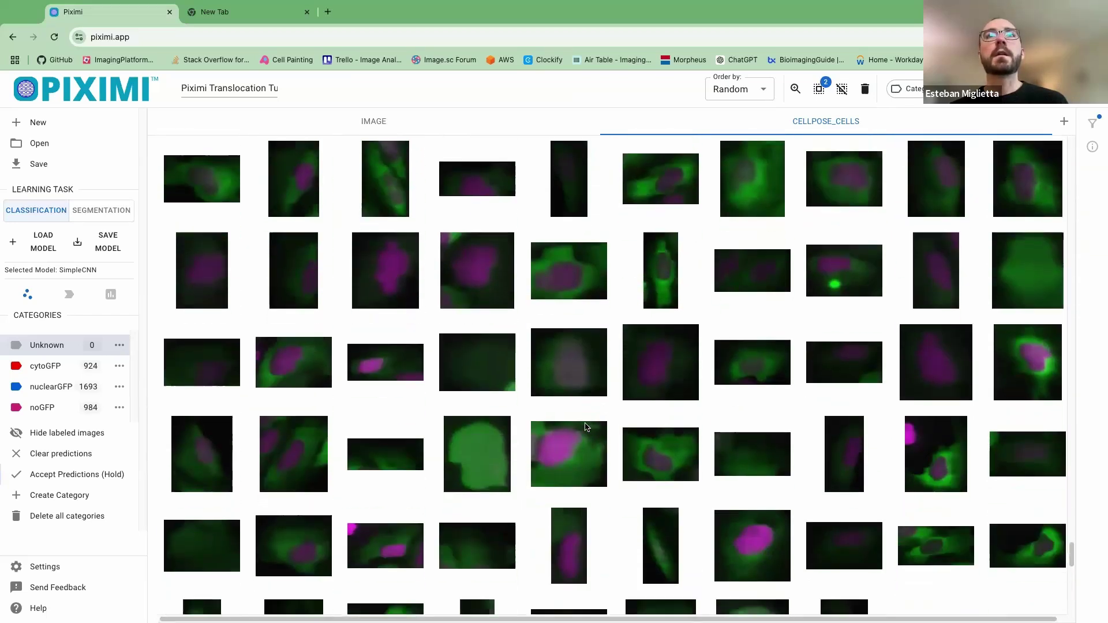
pyautogui.click(488, 421)
pyautogui.scroll(-4, 488, 427)
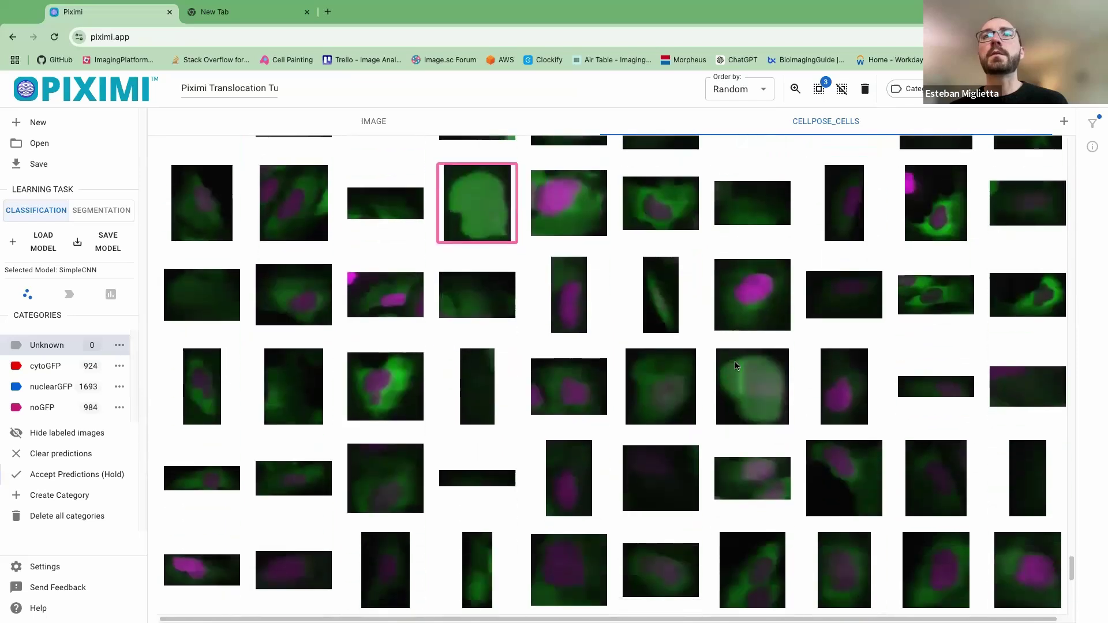
pyautogui.click(752, 328)
# - Add the two bright pink cells near the end of the cytoGFP gallery to the selection
pyautogui.scroll(-10, 466, 438)
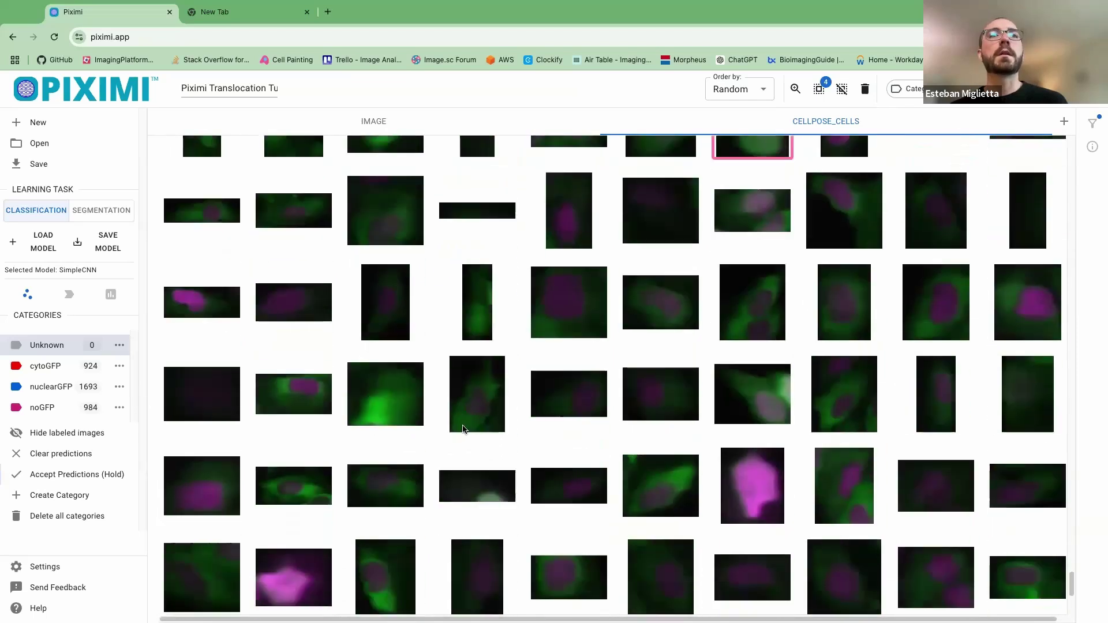
pyautogui.click(762, 327)
pyautogui.click(301, 405)
pyautogui.scroll(-2, 641, 477)
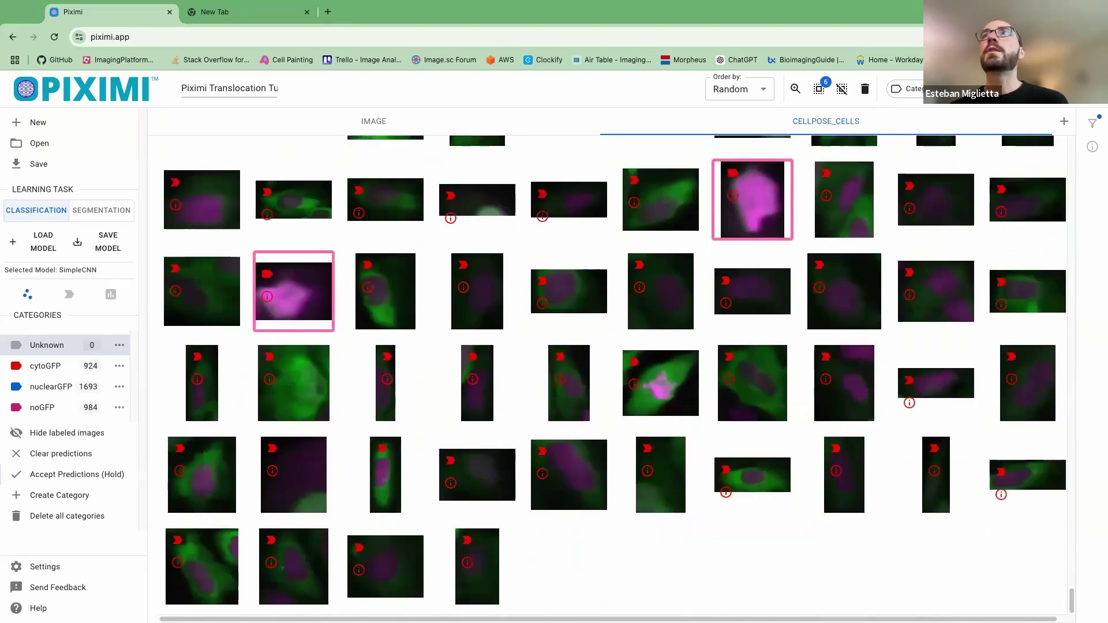
# - Recategorize the six selected cells as nuclearGFP and clear the predictions of all other cells
pyautogui.click(915, 88)
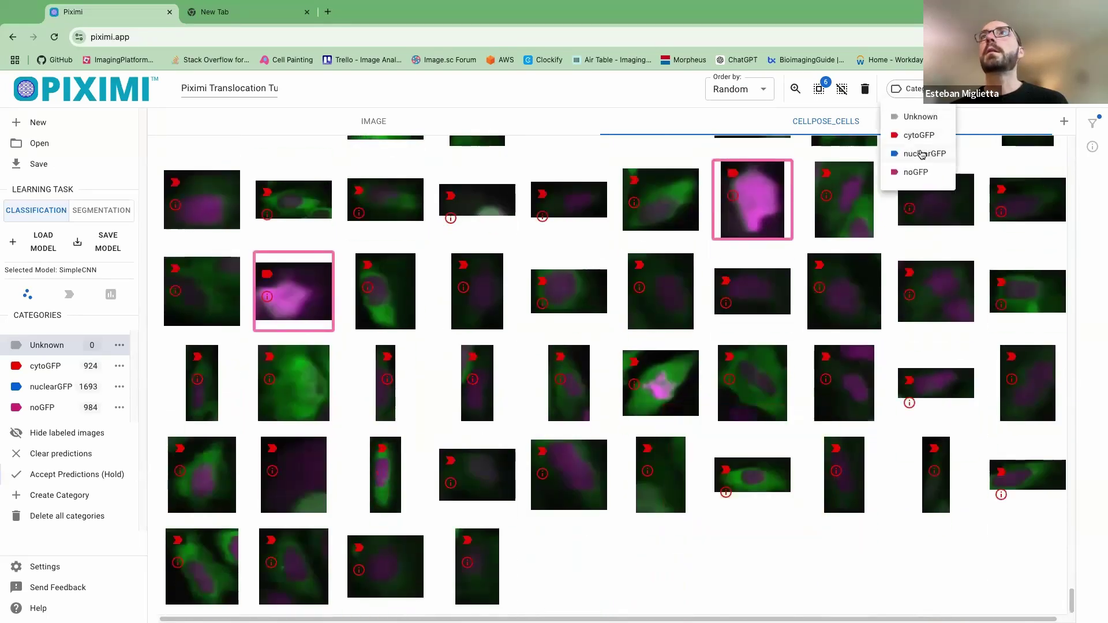
pyautogui.click(921, 155)
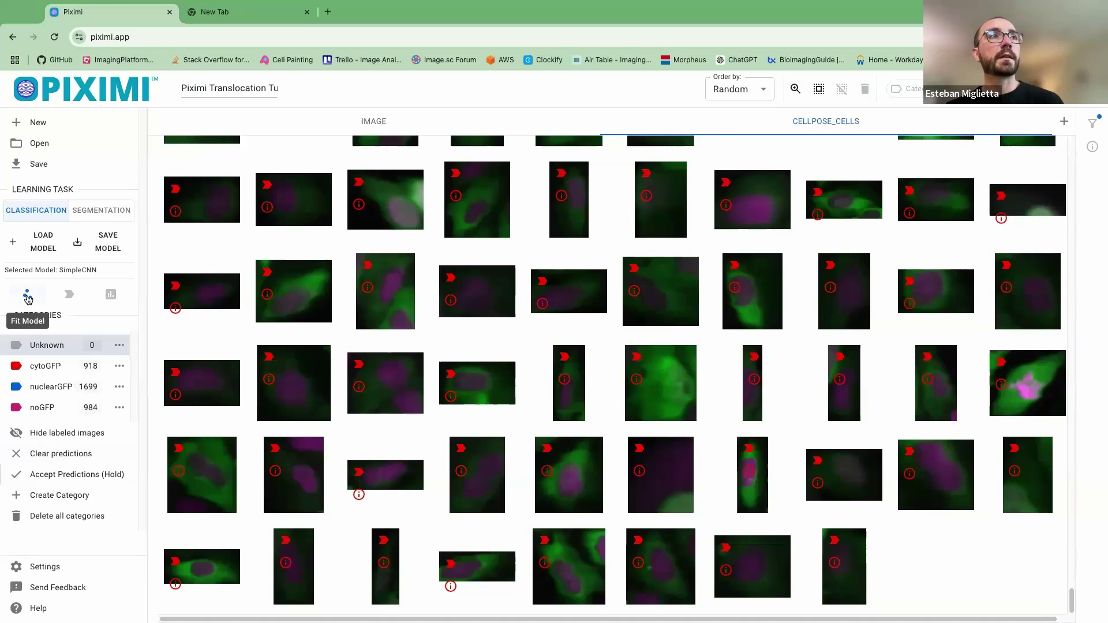
pyautogui.click(75, 455)
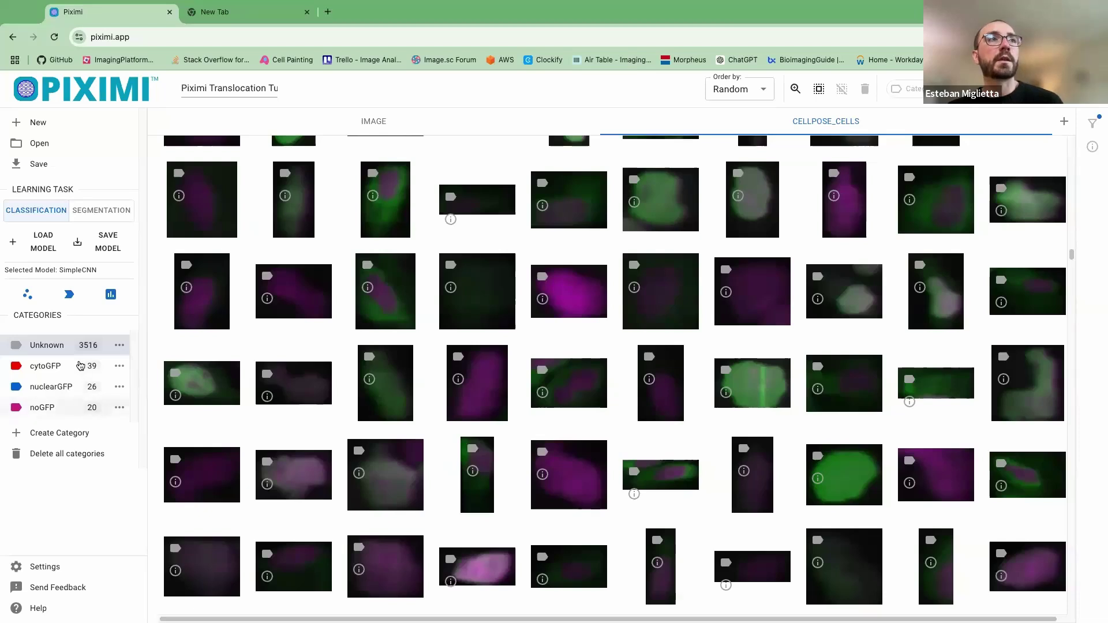
# - Continue fitting the existing SimpleCNN classifier on the corrected labels for further runs, up to 50 epochs in total
pyautogui.click(32, 296)
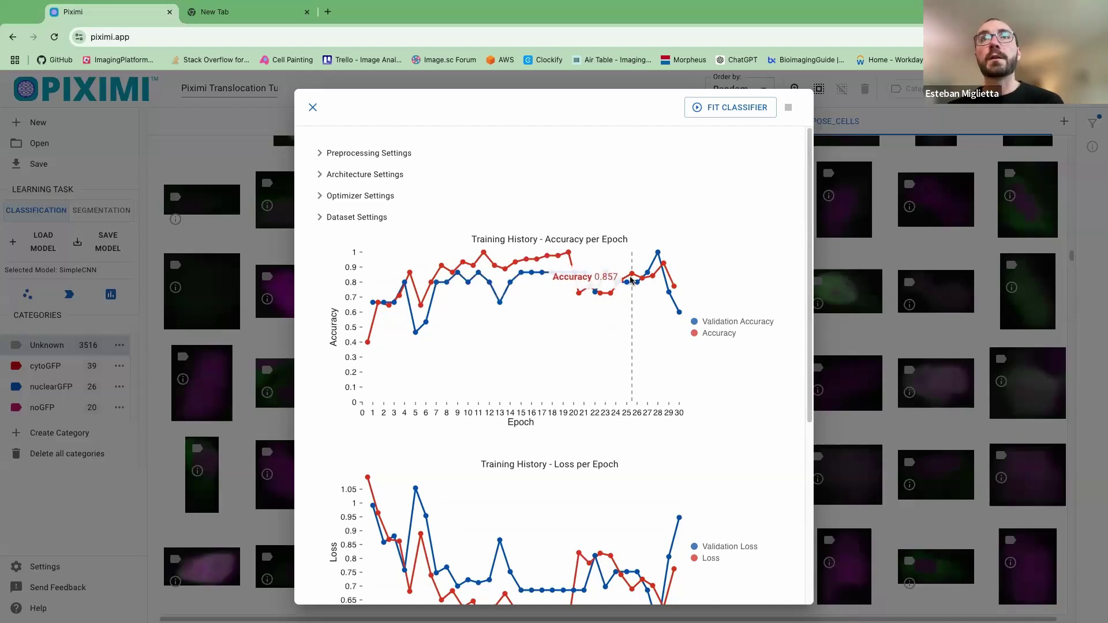
pyautogui.click(724, 109)
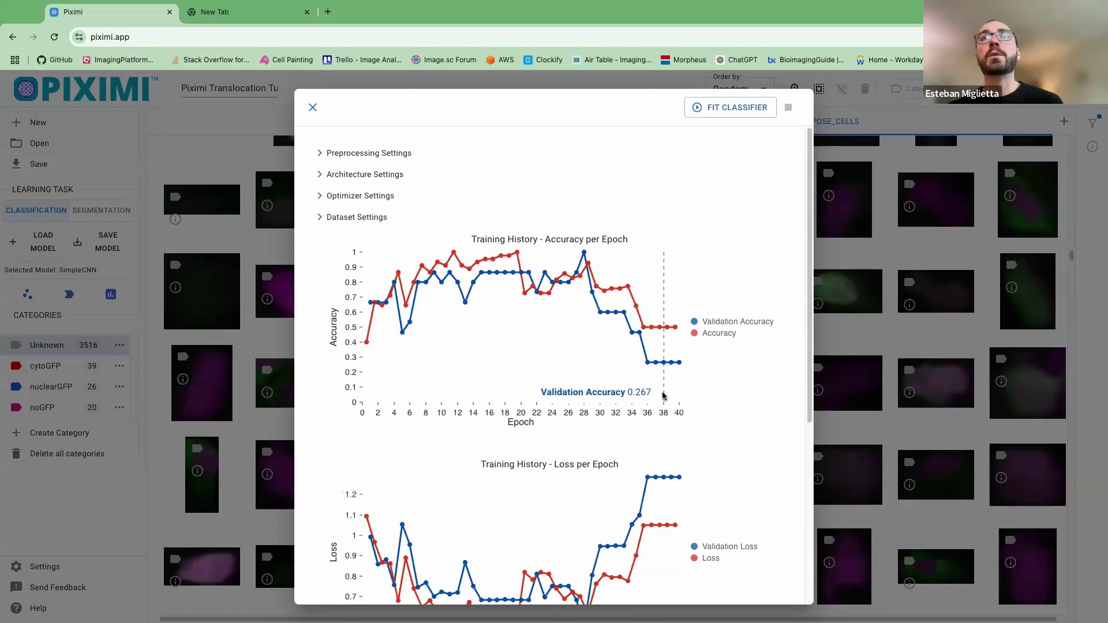
pyautogui.scroll(-2, 674, 355)
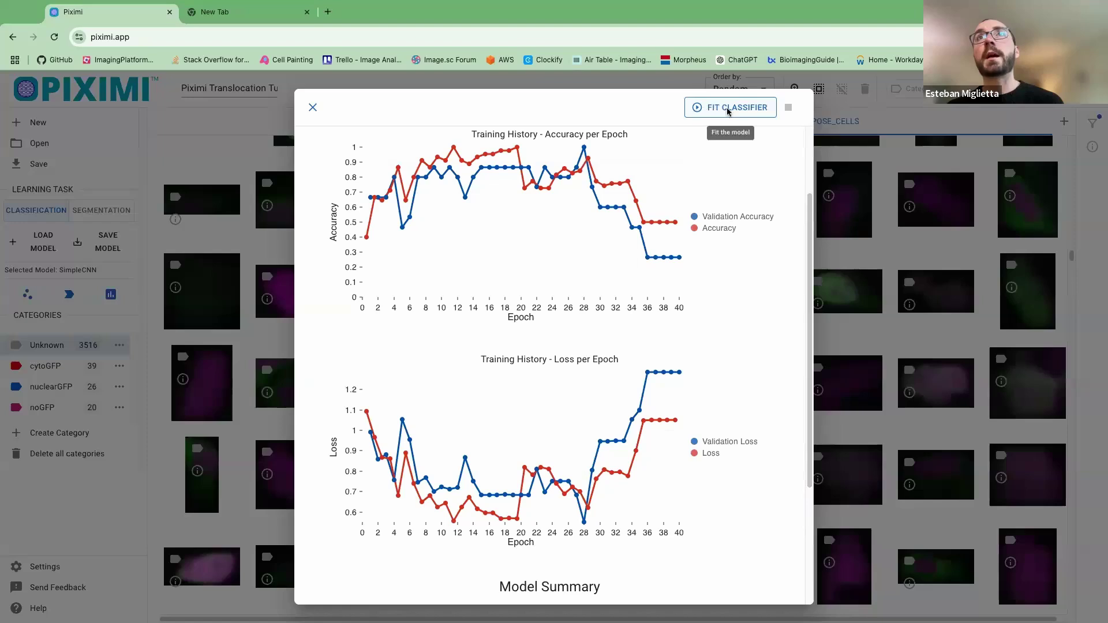
pyautogui.click(728, 109)
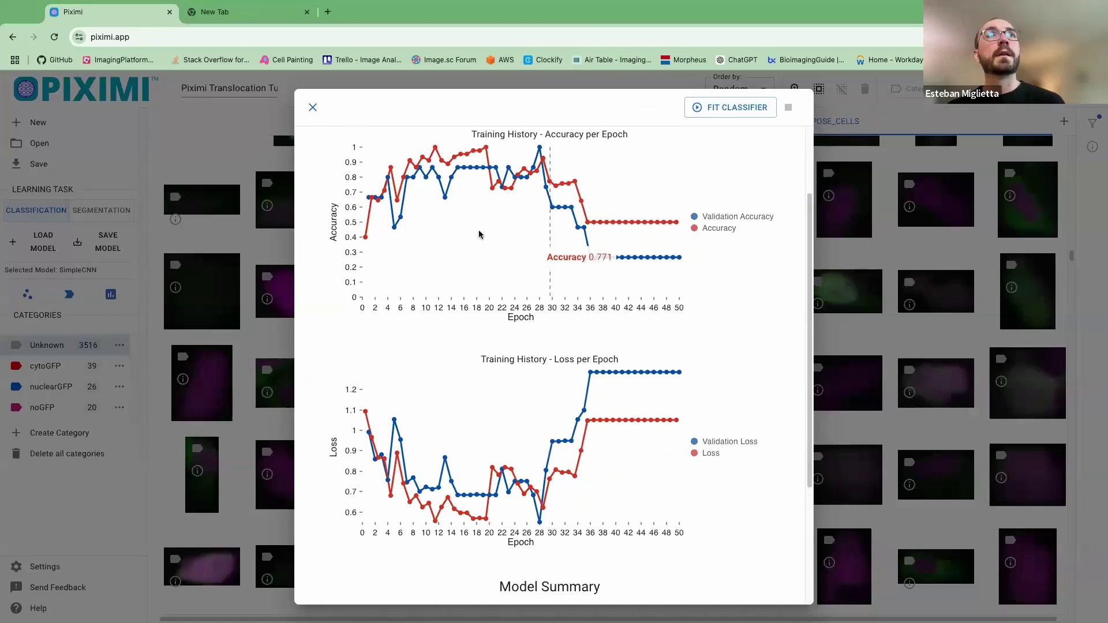
pyautogui.click(313, 109)
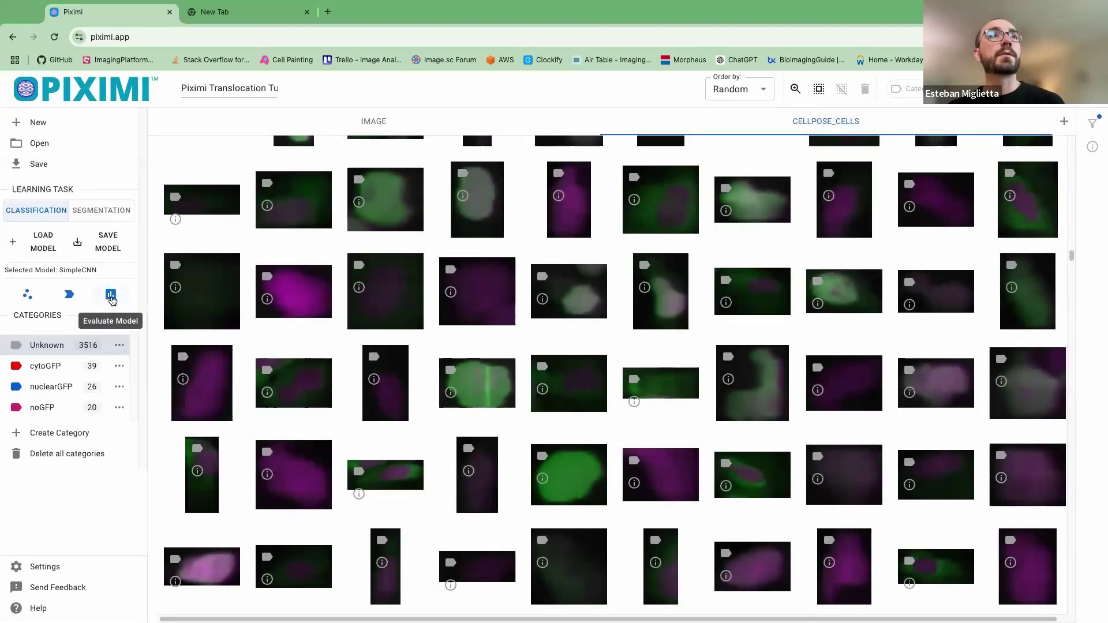
# - Evaluate the model and review its confusion matrix and evaluation metrics
pyautogui.click(111, 299)
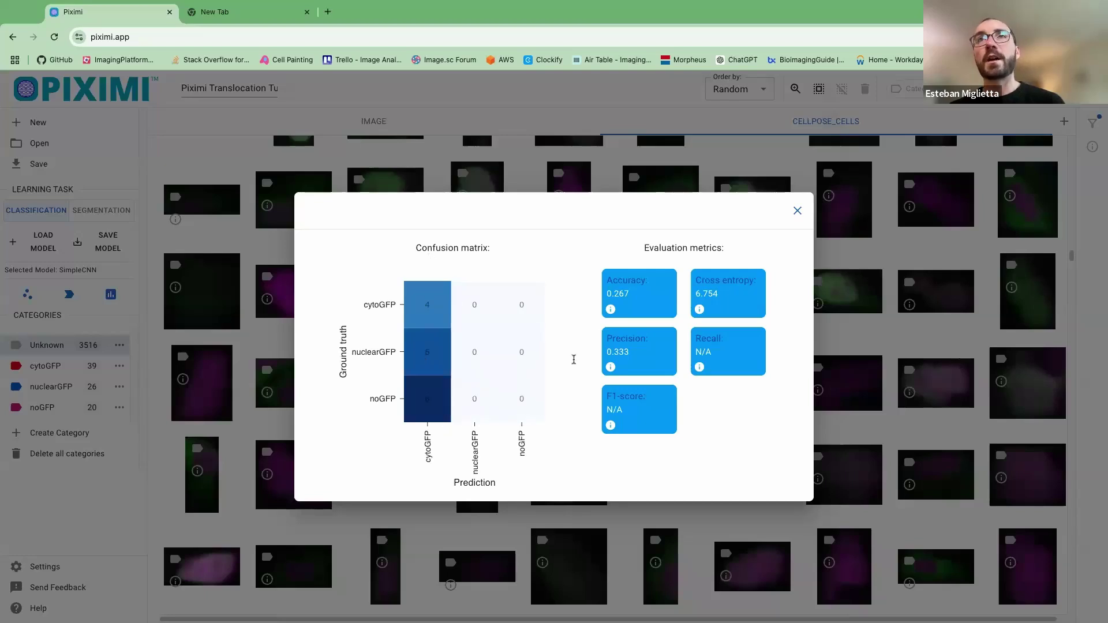
pyautogui.click(797, 211)
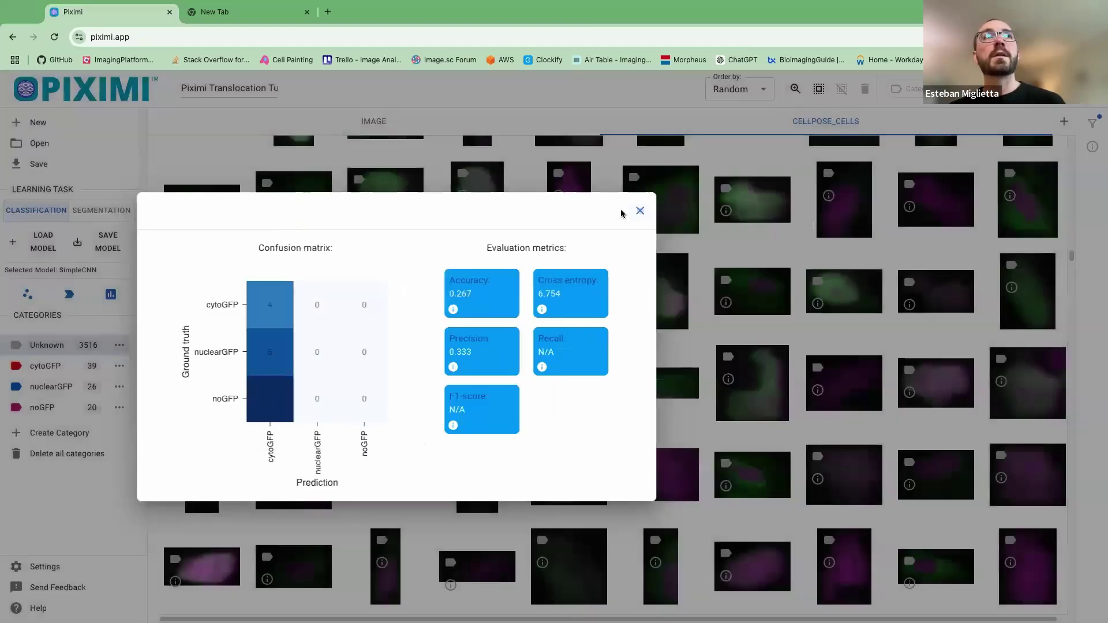
# - Discard the SimpleCNN training history through the architecture settings and start over with a fresh SimpleCNN model
pyautogui.click(28, 299)
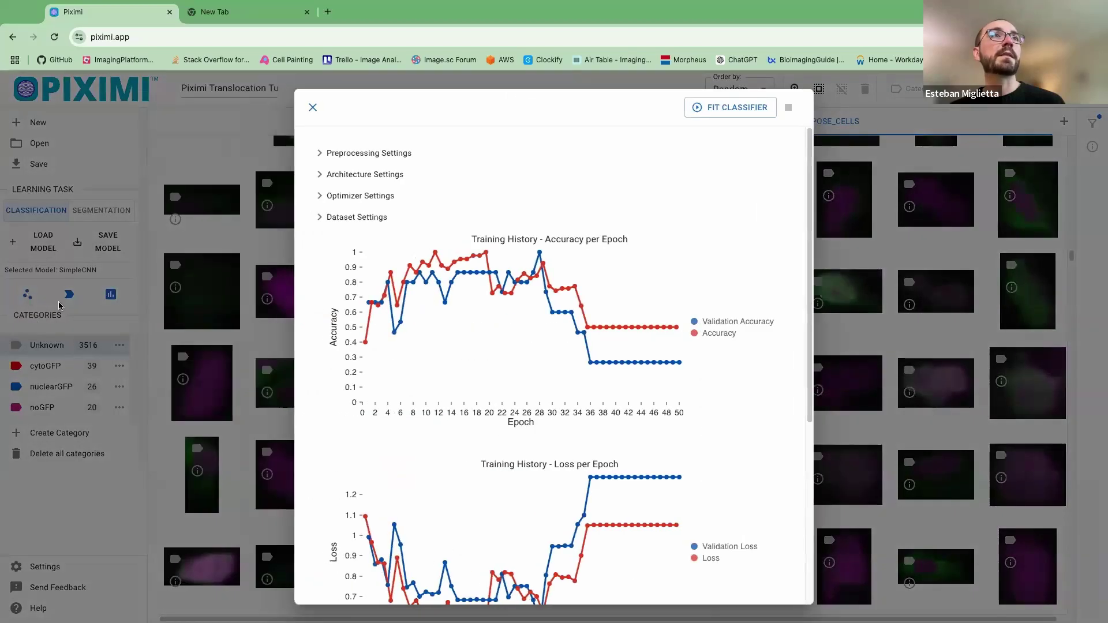
pyautogui.click(368, 175)
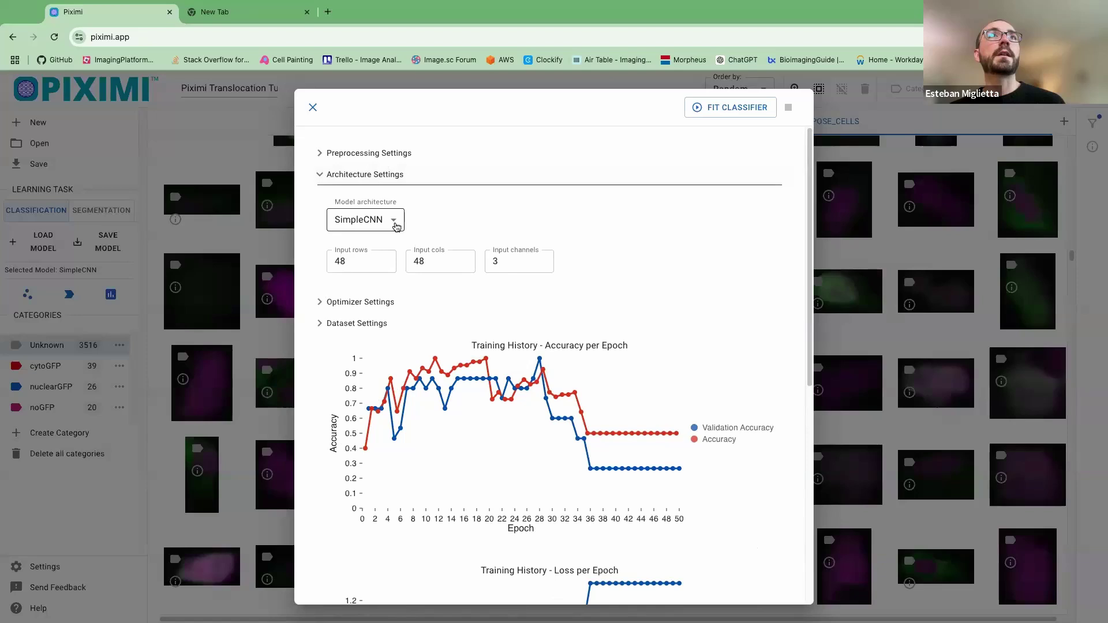
pyautogui.moveTo(591, 438)
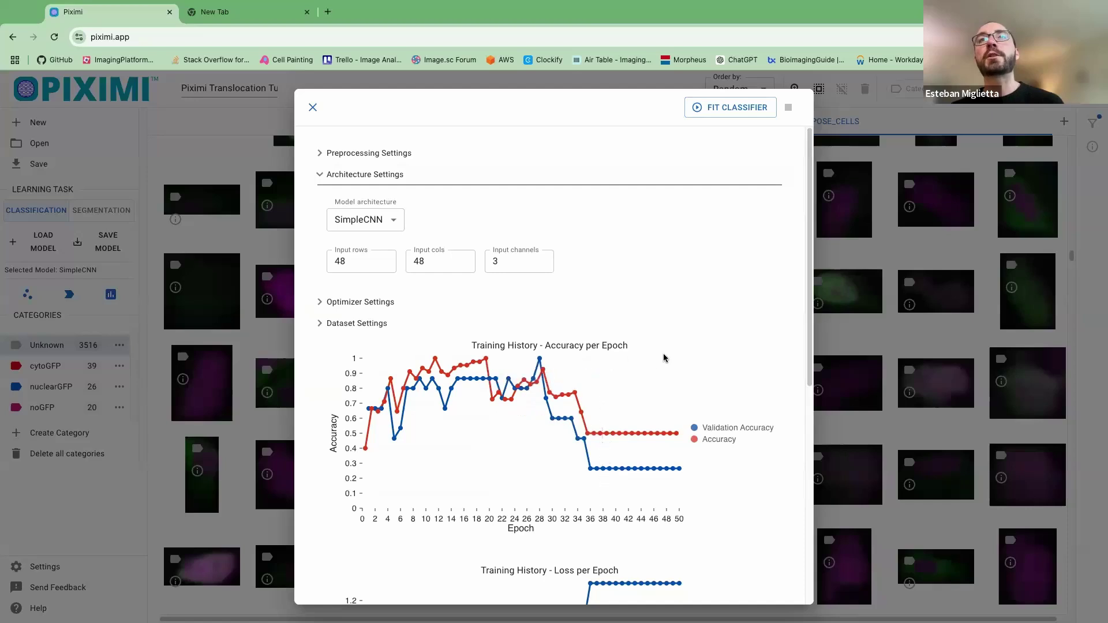
pyautogui.scroll(-3, 606, 347)
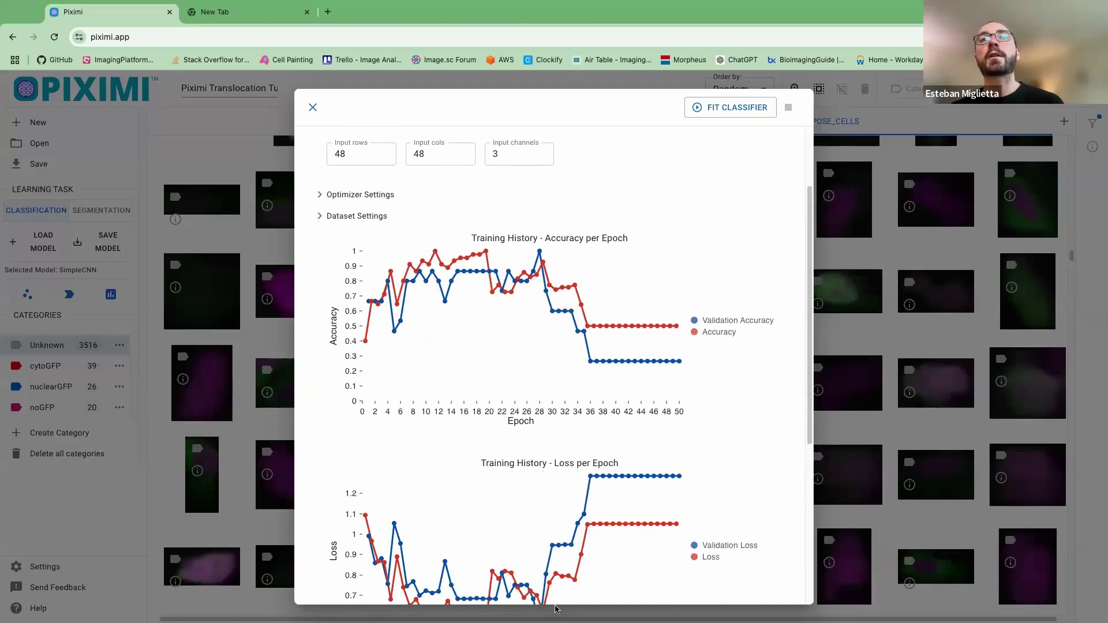
pyautogui.moveTo(567, 365)
pyautogui.scroll(3, 566, 364)
pyautogui.click(392, 225)
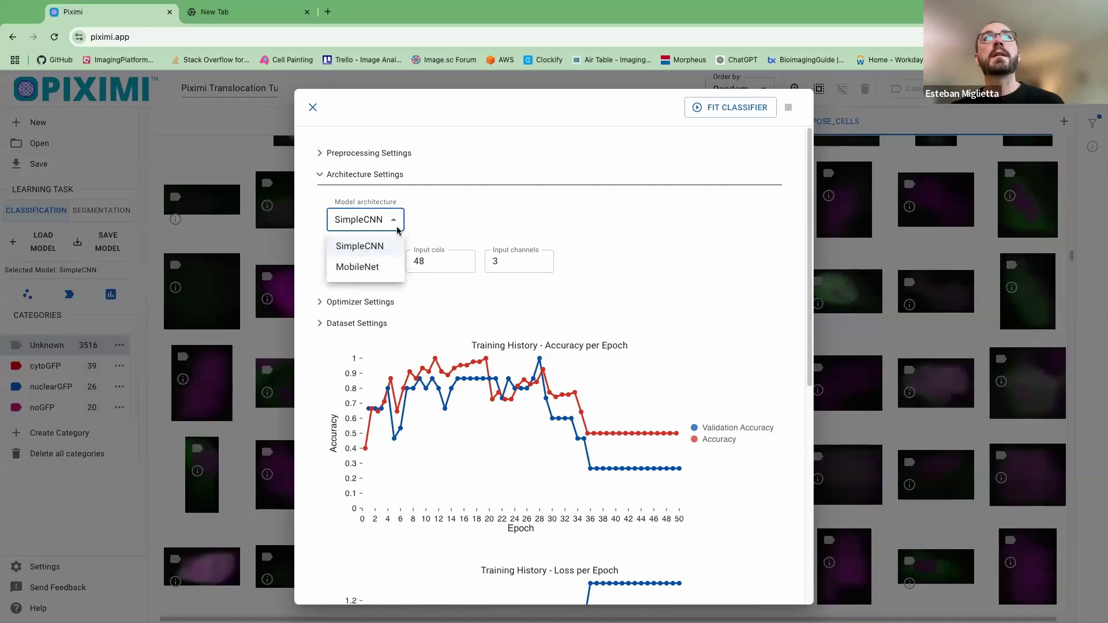
pyautogui.click(352, 268)
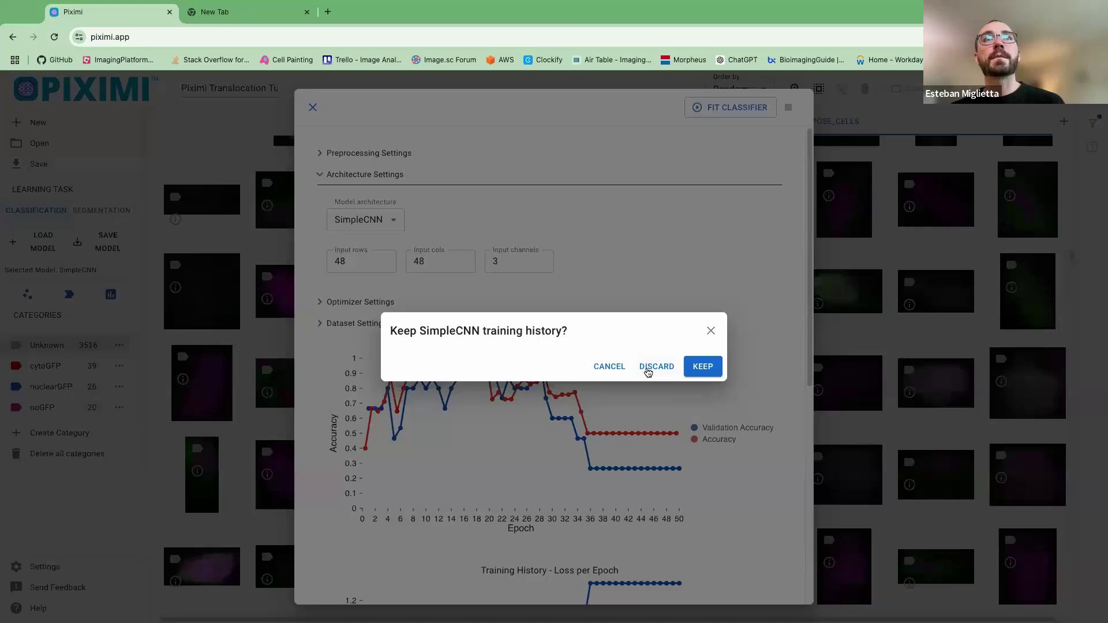
pyautogui.click(647, 370)
pyautogui.click(388, 348)
pyautogui.click(376, 375)
# - Fit the fresh SimpleCNN classifier in two runs up to 20 epochs and check the accuracy and loss curves
pyautogui.click(745, 240)
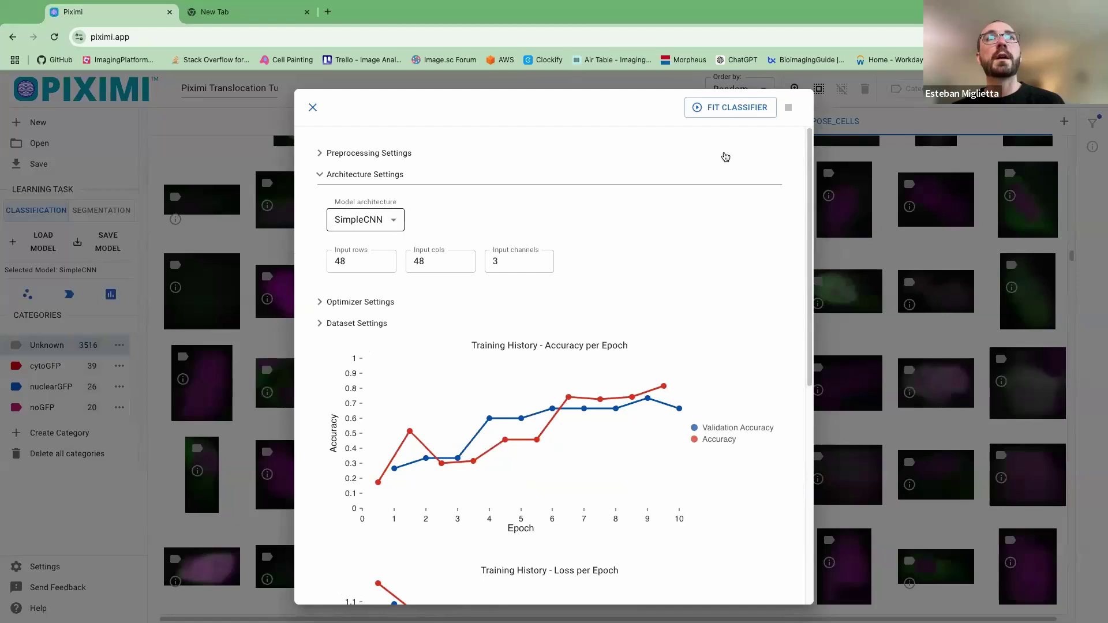
pyautogui.click(700, 109)
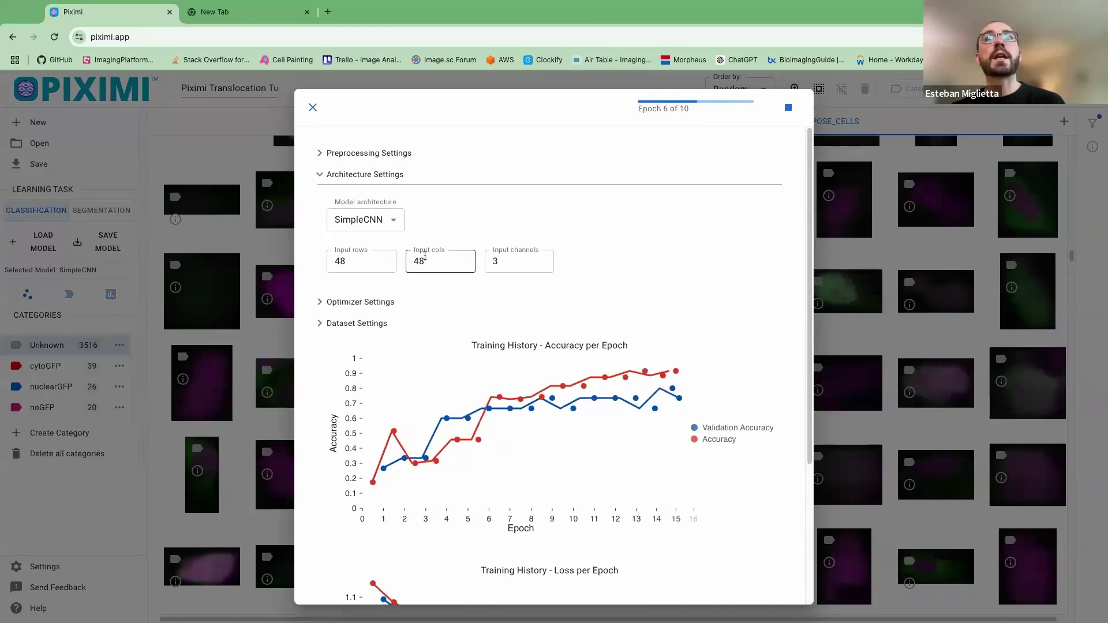
pyautogui.scroll(-2, 567, 385)
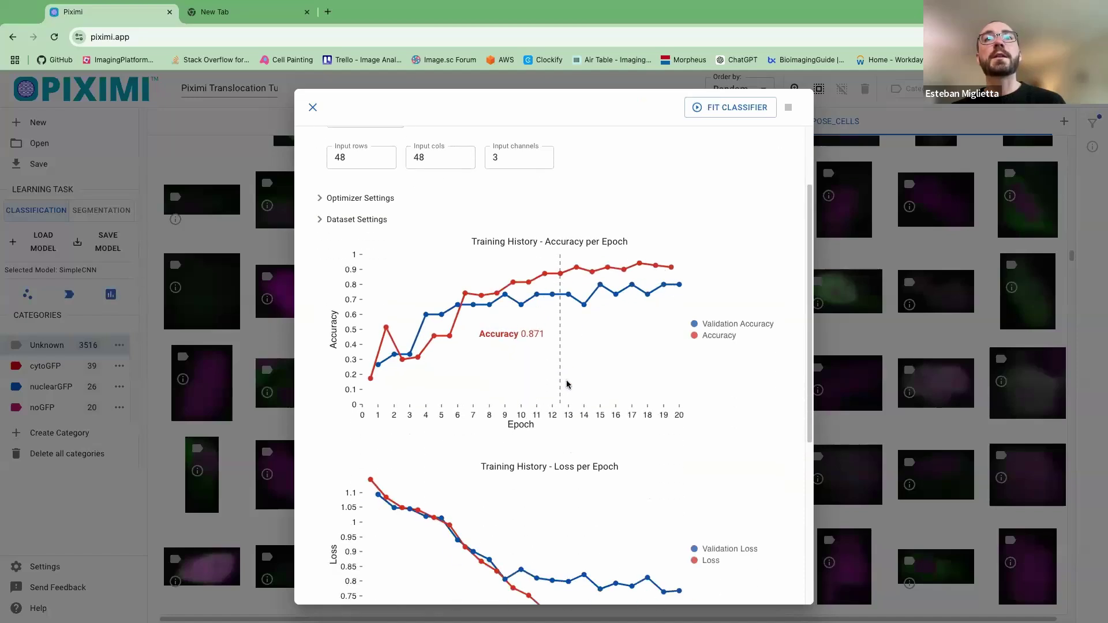
pyautogui.scroll(-1, 568, 384)
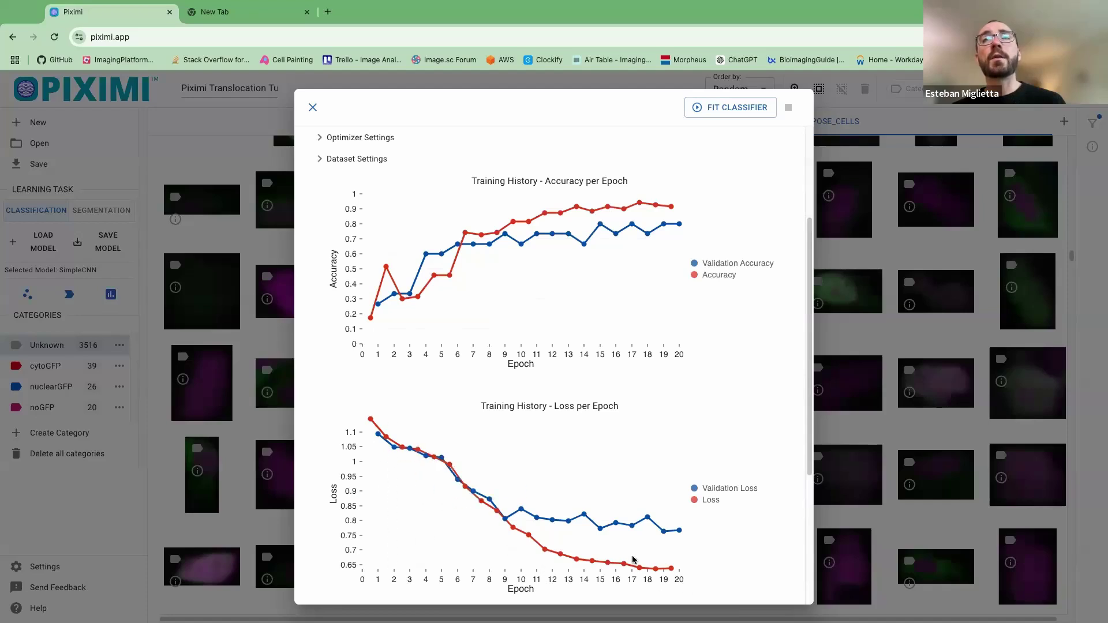
pyautogui.click(160, 269)
# - Evaluate the refitted model and predict the categories of all unlabelled cells
pyautogui.click(111, 294)
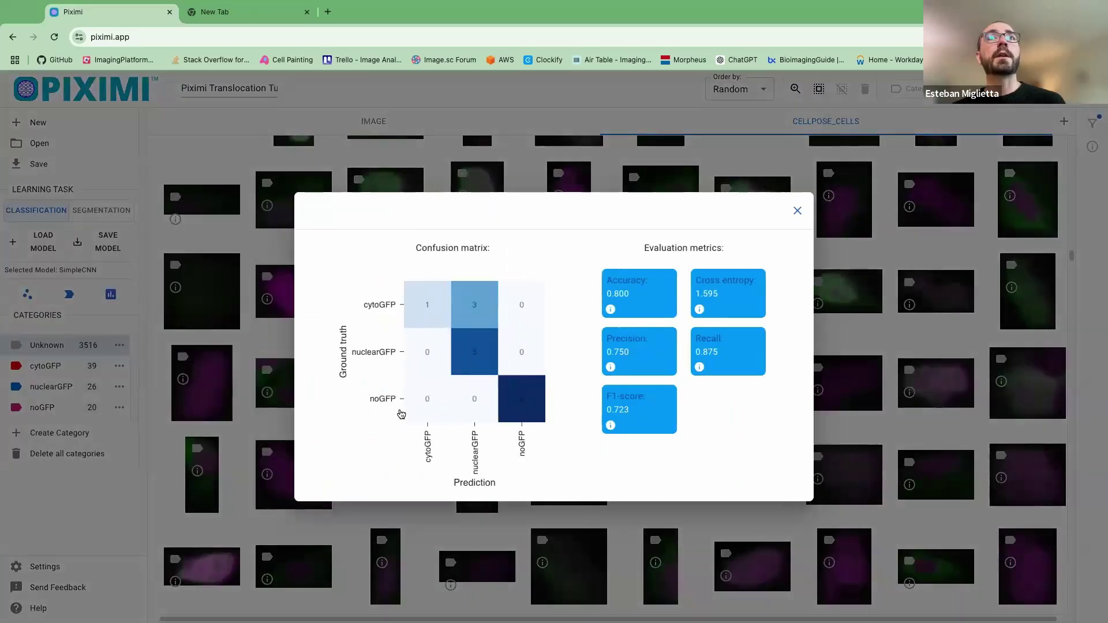
pyautogui.click(798, 213)
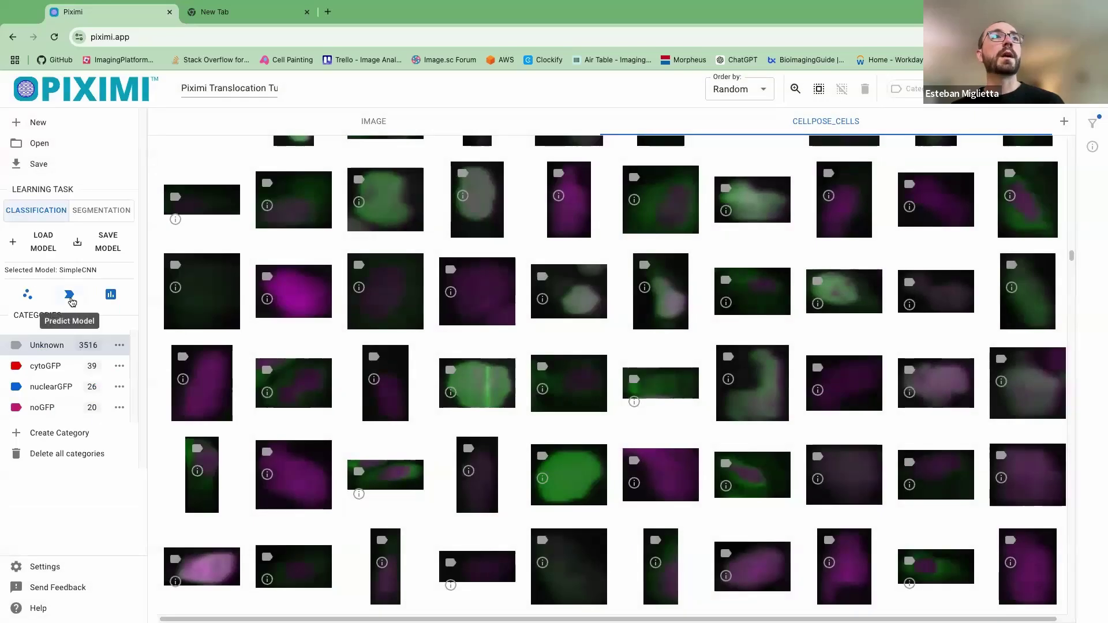
pyautogui.click(70, 294)
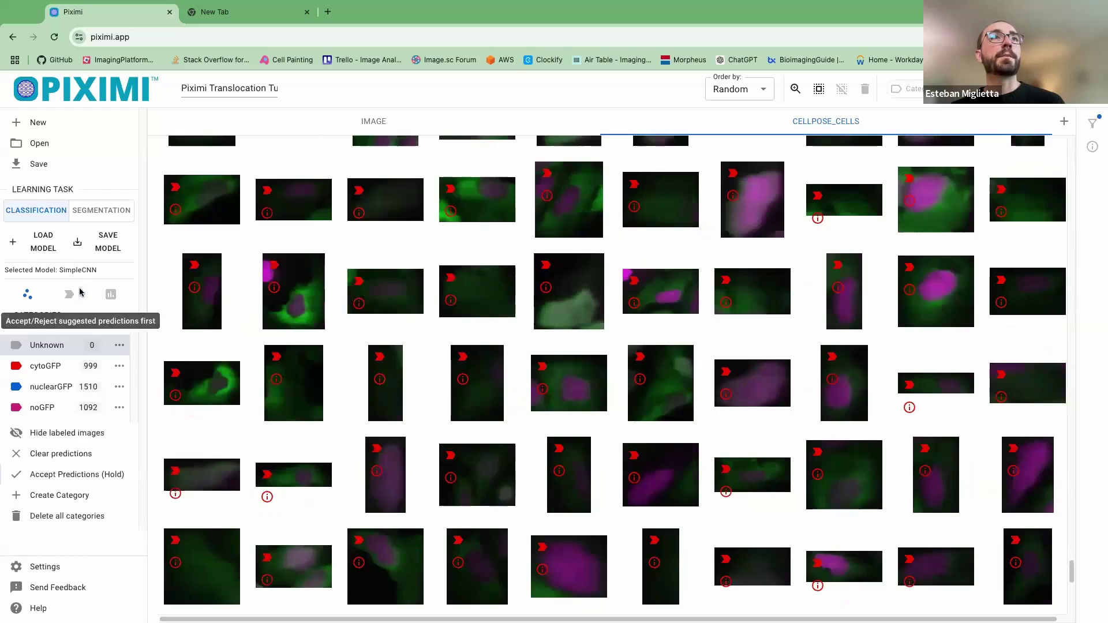
# - Show the noGFP and nuclearGFP categories in the gallery again and accept the predictions
pyautogui.moveTo(674, 362)
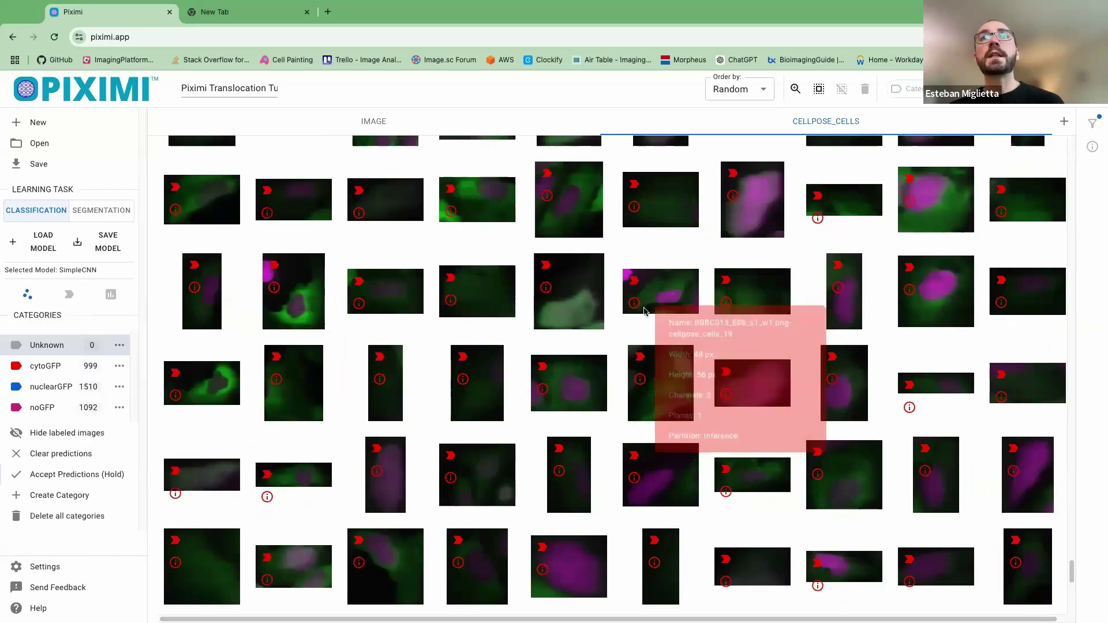
pyautogui.click(1095, 123)
pyautogui.click(1020, 166)
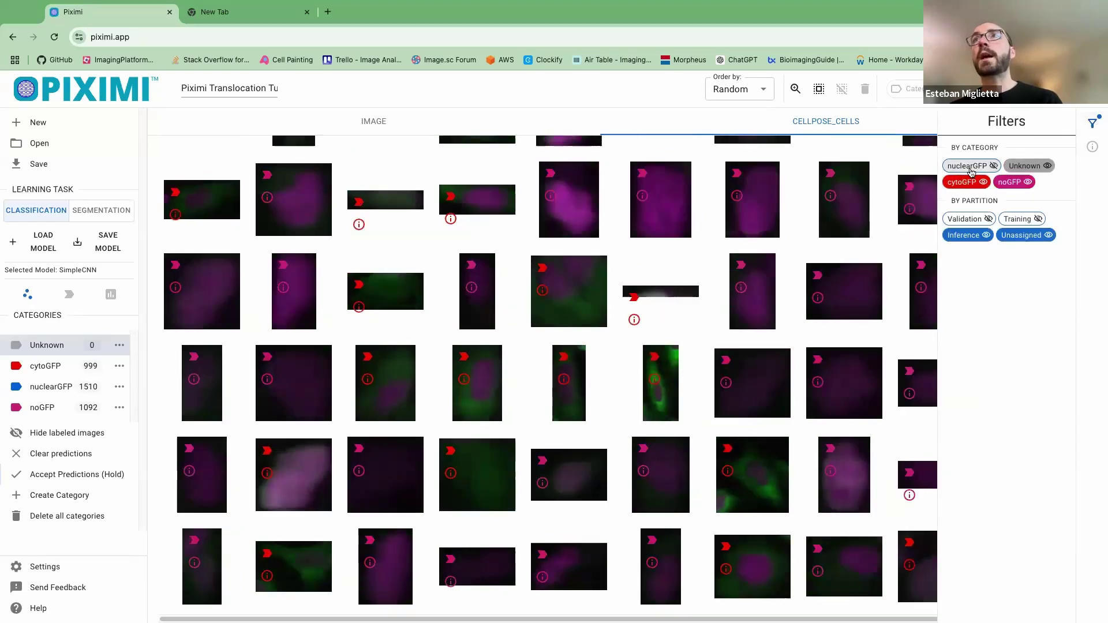
pyautogui.click(972, 169)
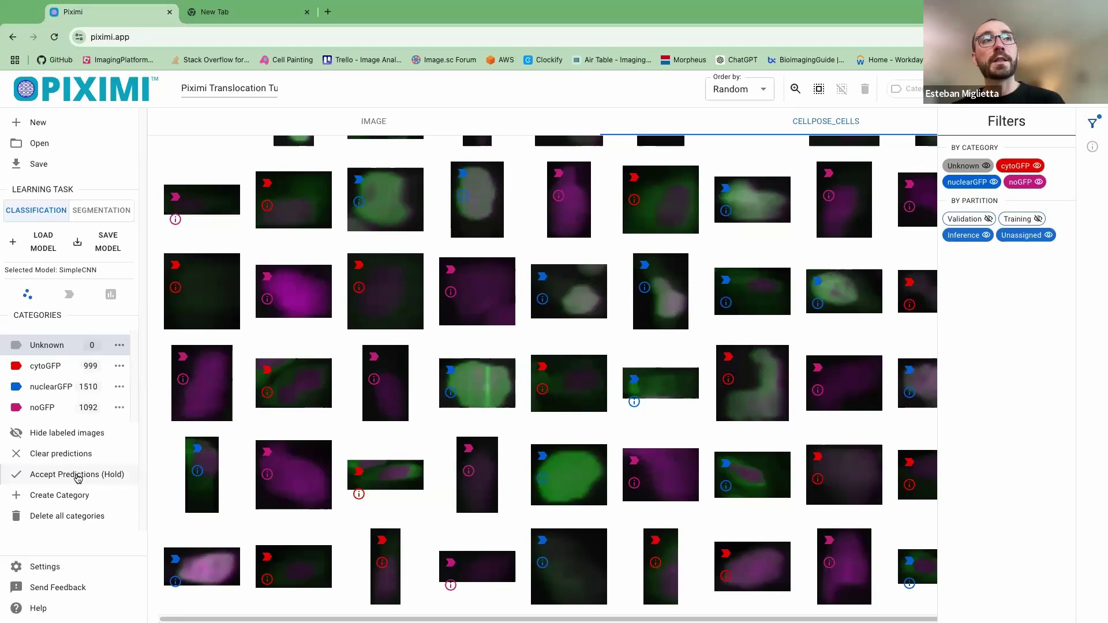
pyautogui.moveTo(78, 478); pyautogui.dragTo(77, 478)
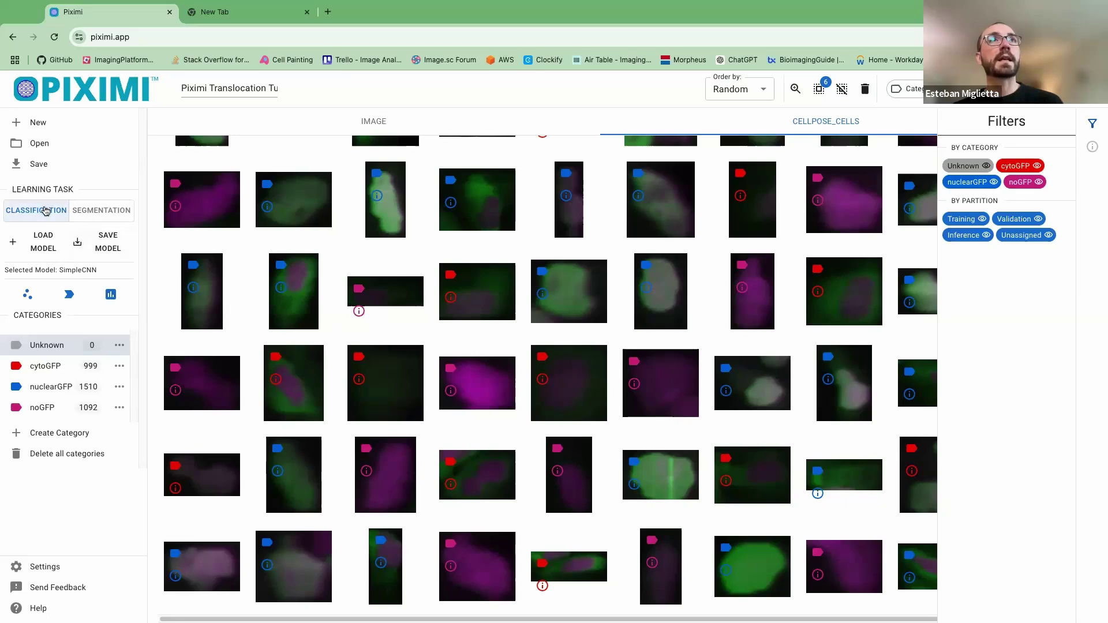
pyautogui.hotkey('alt', 'Tab')
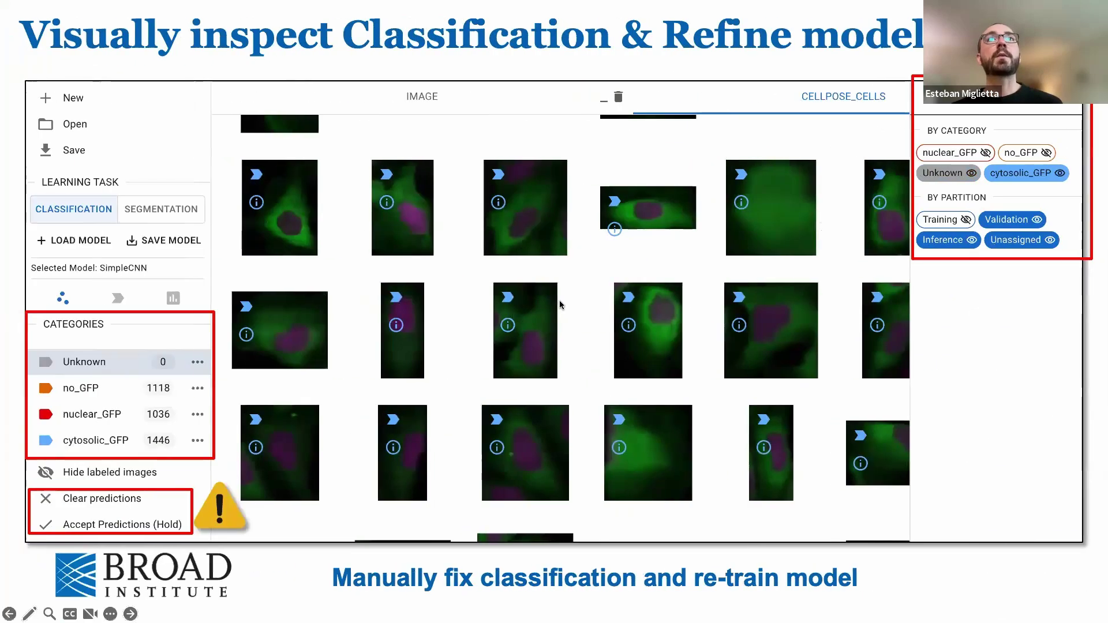
pyautogui.click(560, 300)
pyautogui.click(559, 305)
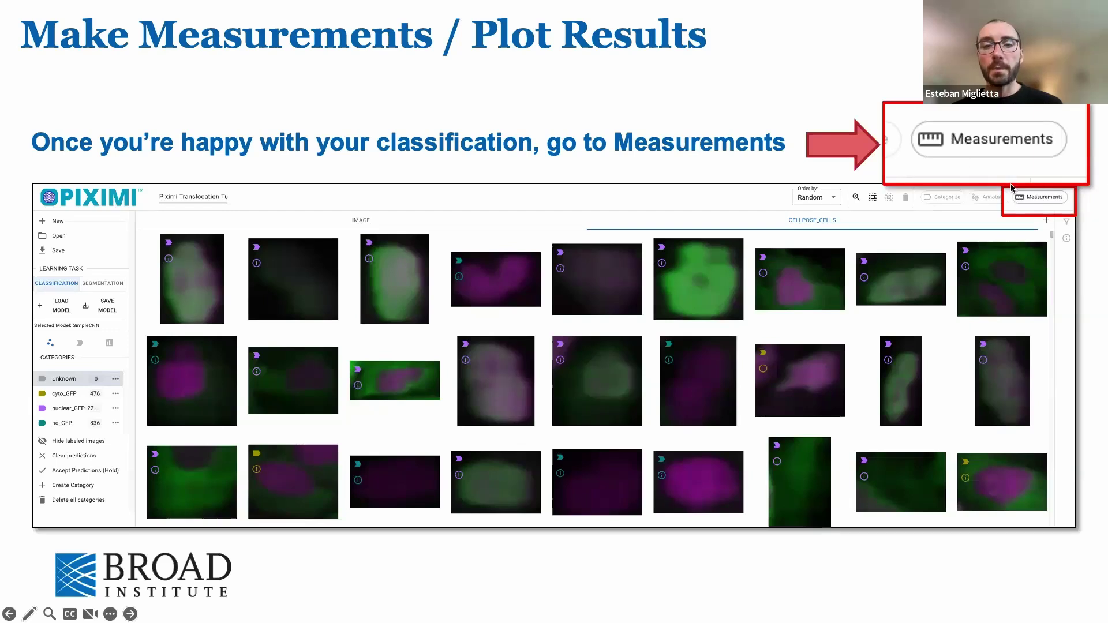
pyautogui.hotkey('ctrl', 'Right')
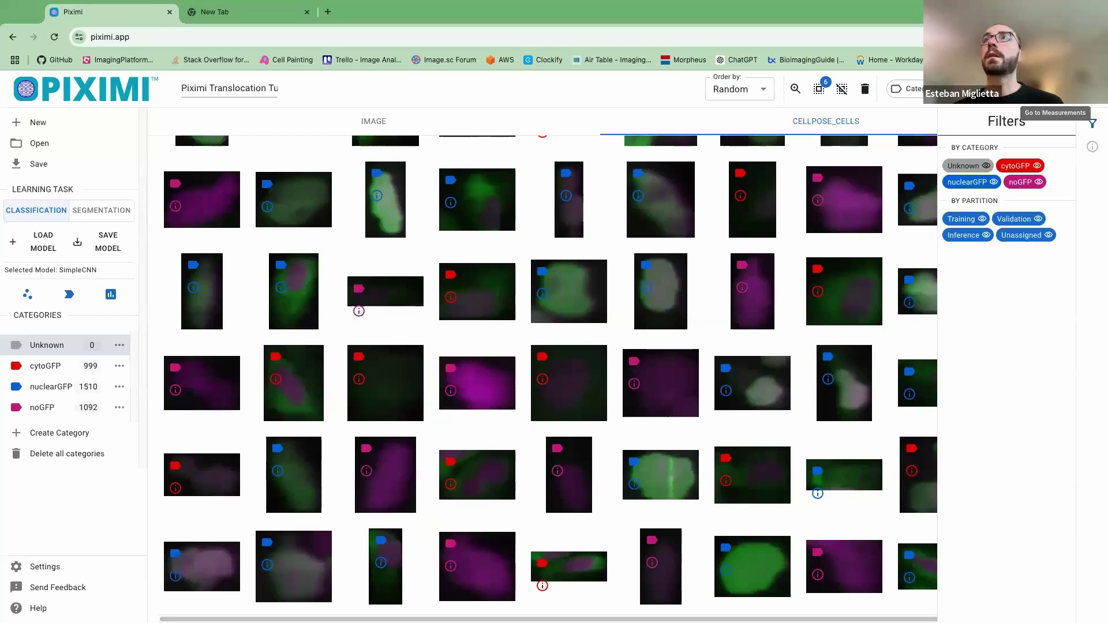
# - Go to the measurements and create a measurement table of kind Image
pyautogui.click(1093, 123)
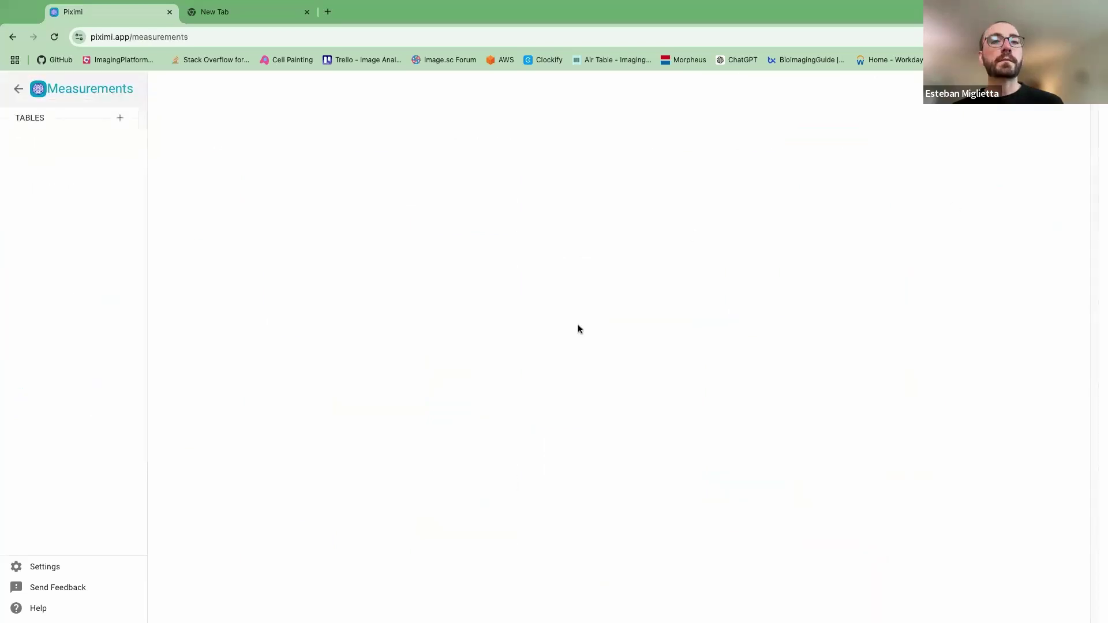
pyautogui.click(122, 119)
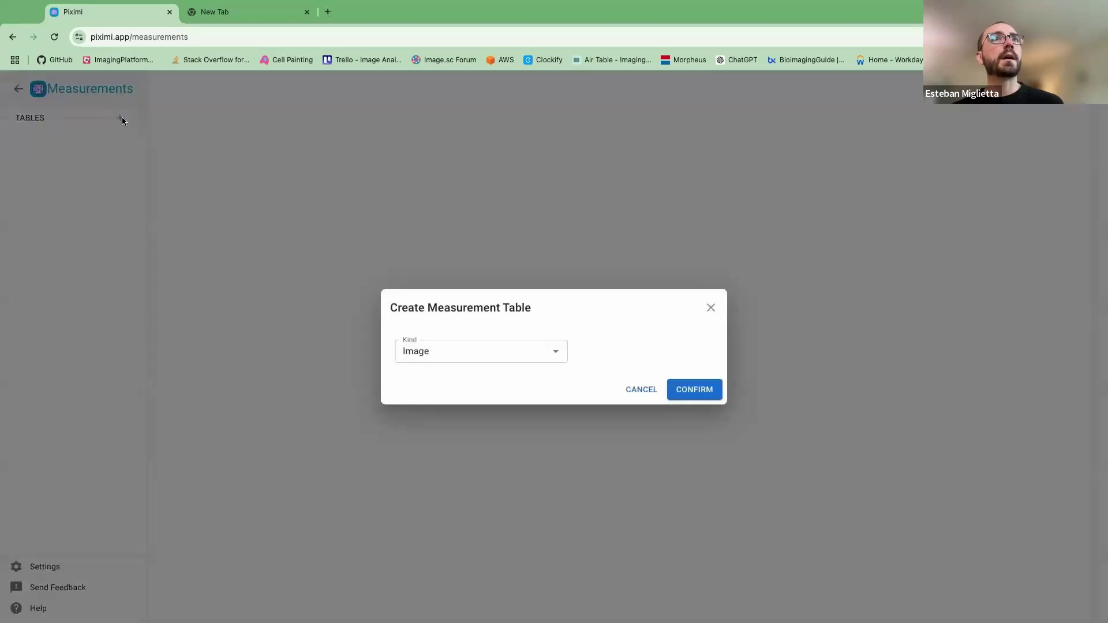
pyautogui.click(556, 351)
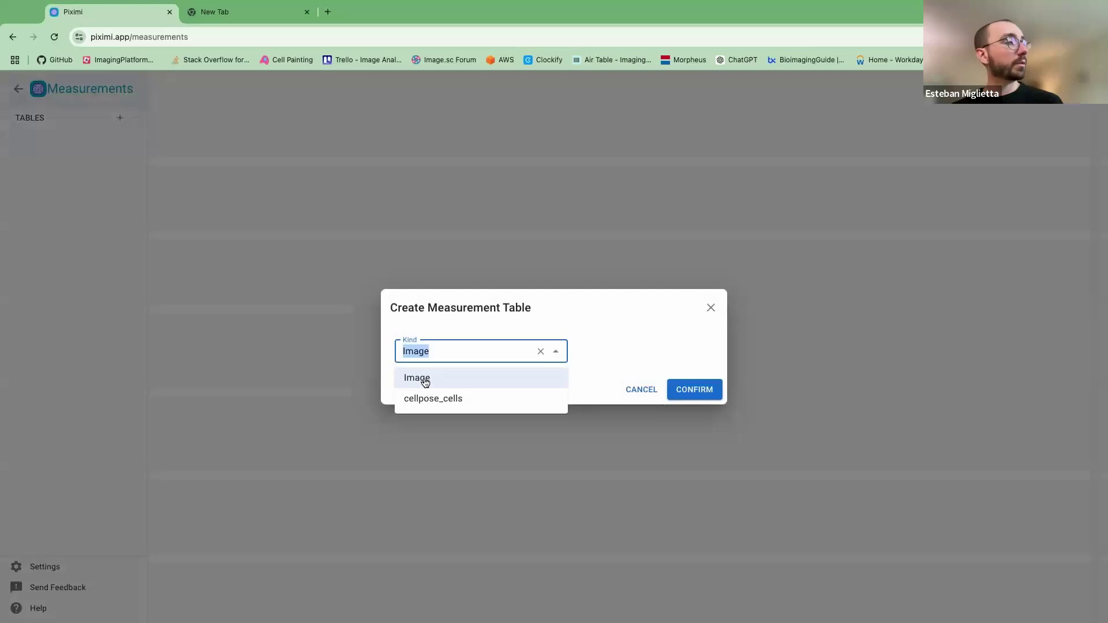
pyautogui.click(468, 379)
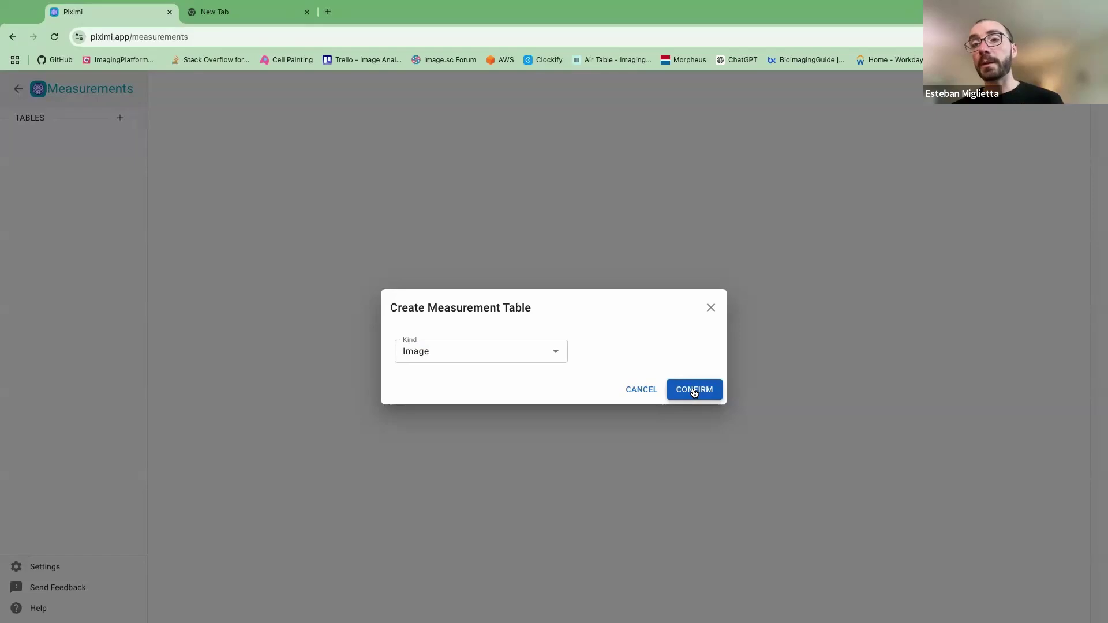
pyautogui.click(694, 391)
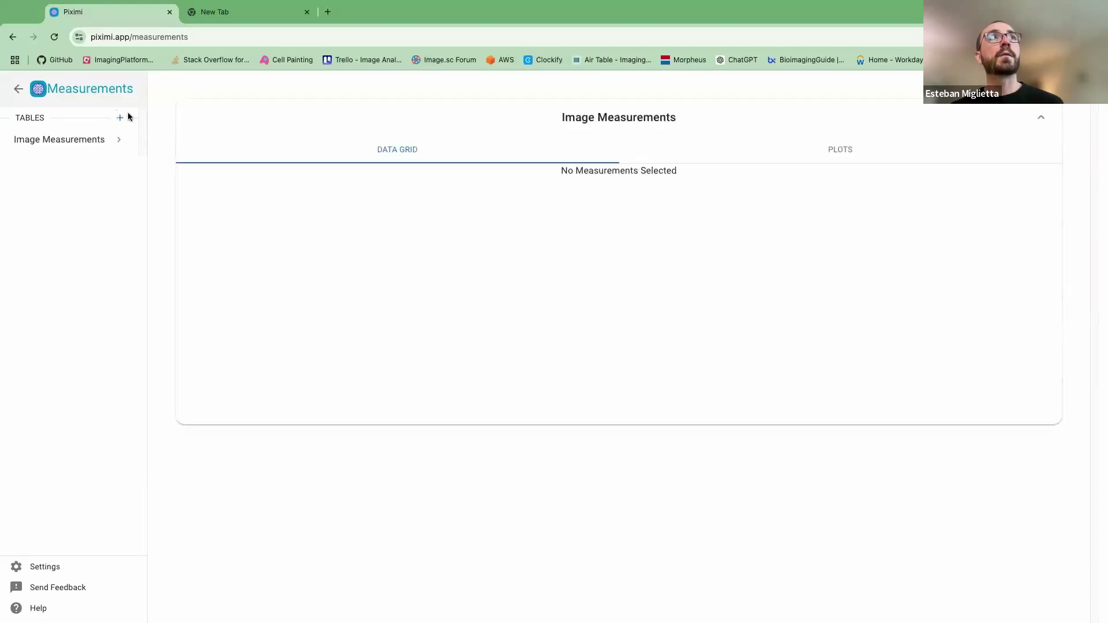
# - Expand the Image Measurements table's options and add the total intensity of Channel 1 as a measurement
pyautogui.click(118, 142)
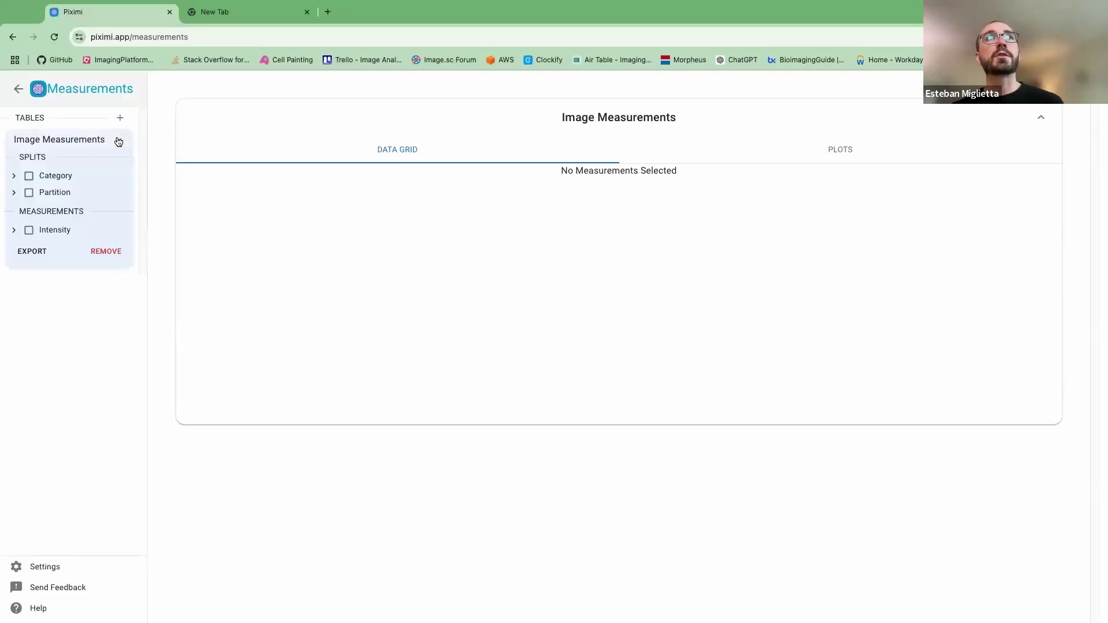
pyautogui.click(13, 231)
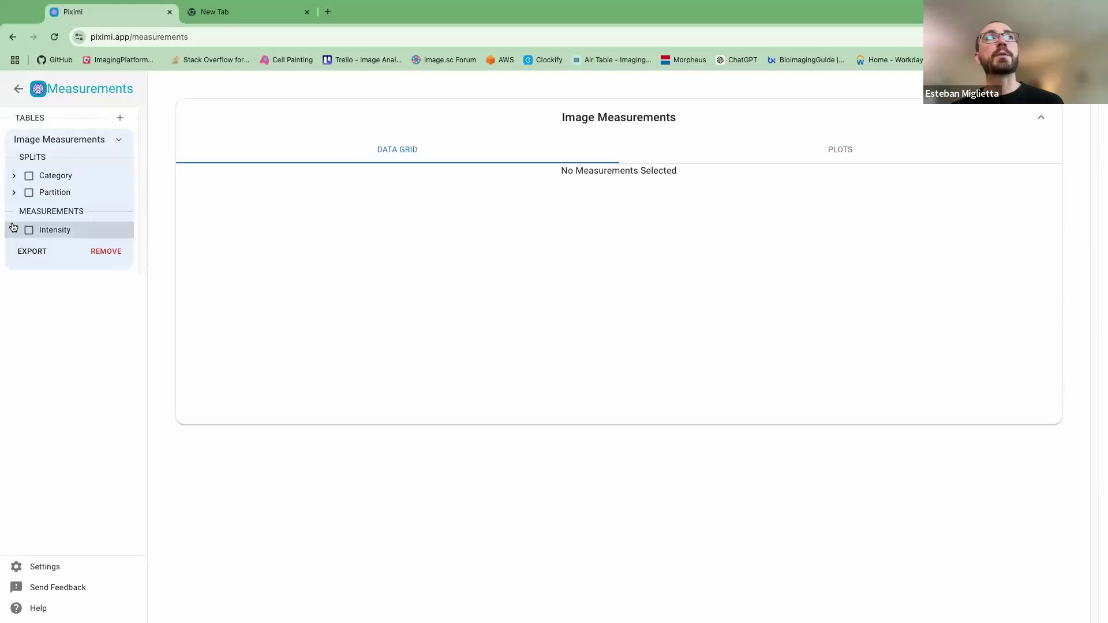
pyautogui.click(13, 192)
pyautogui.click(14, 192)
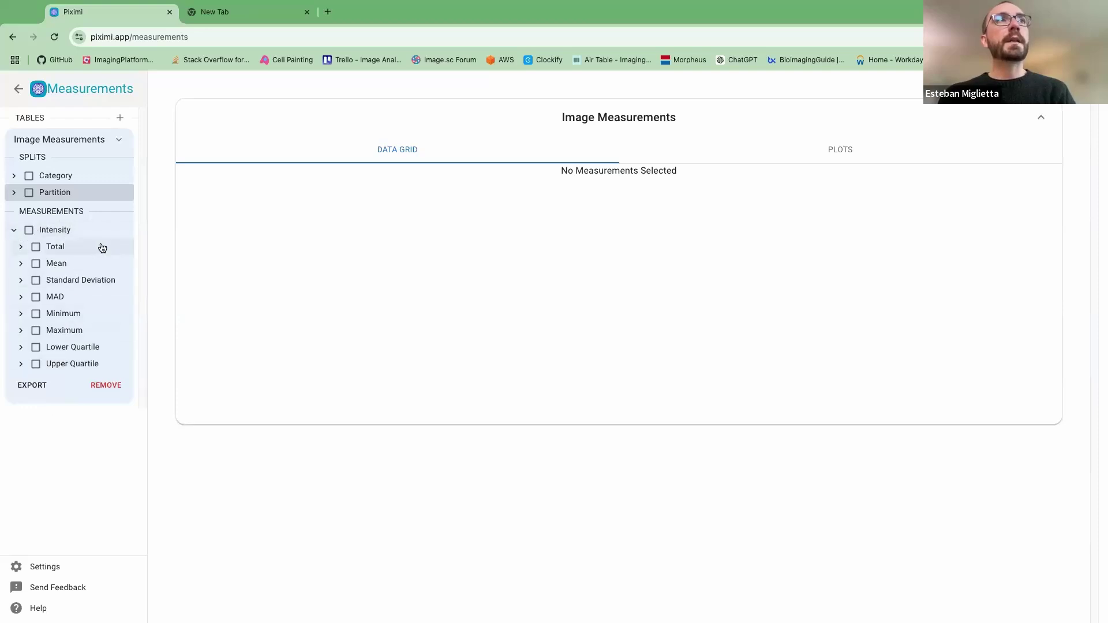
pyautogui.click(21, 246)
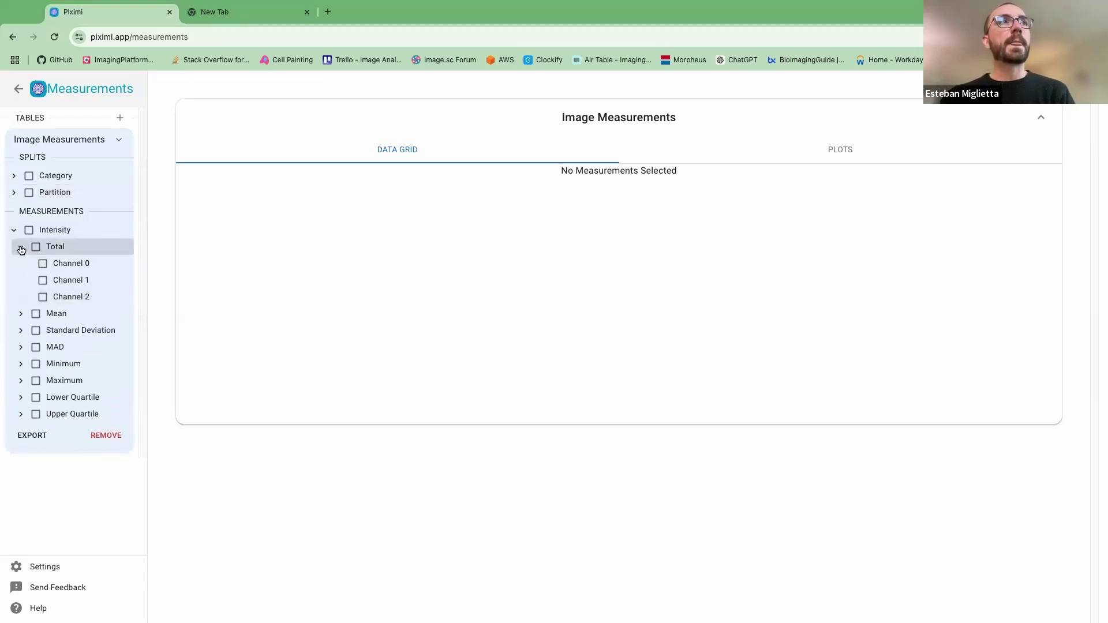
pyautogui.click(21, 248)
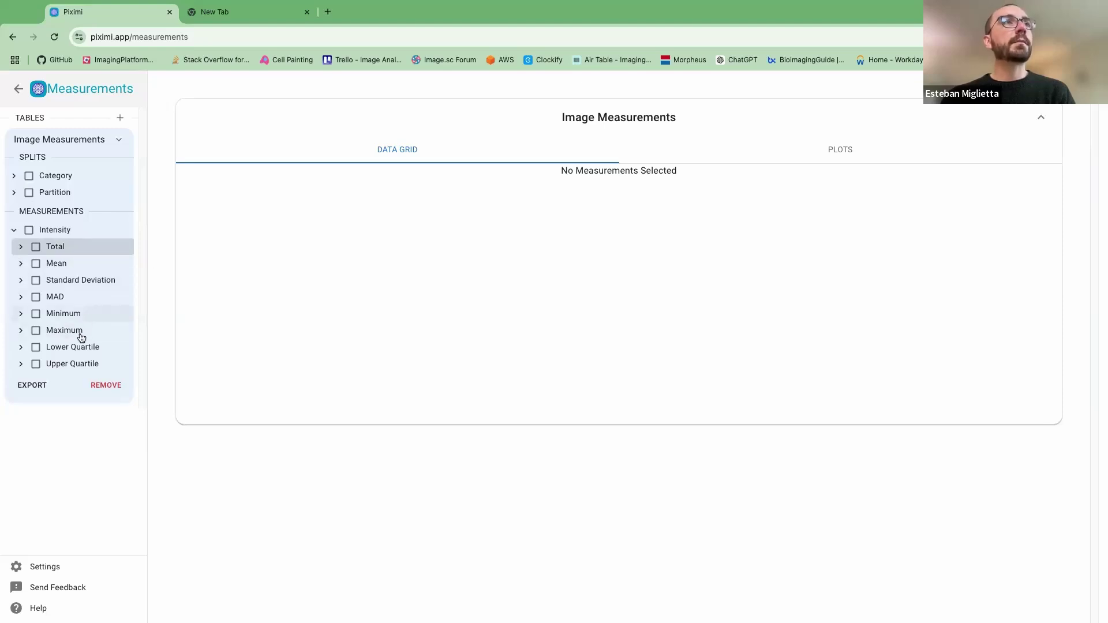
pyautogui.click(22, 248)
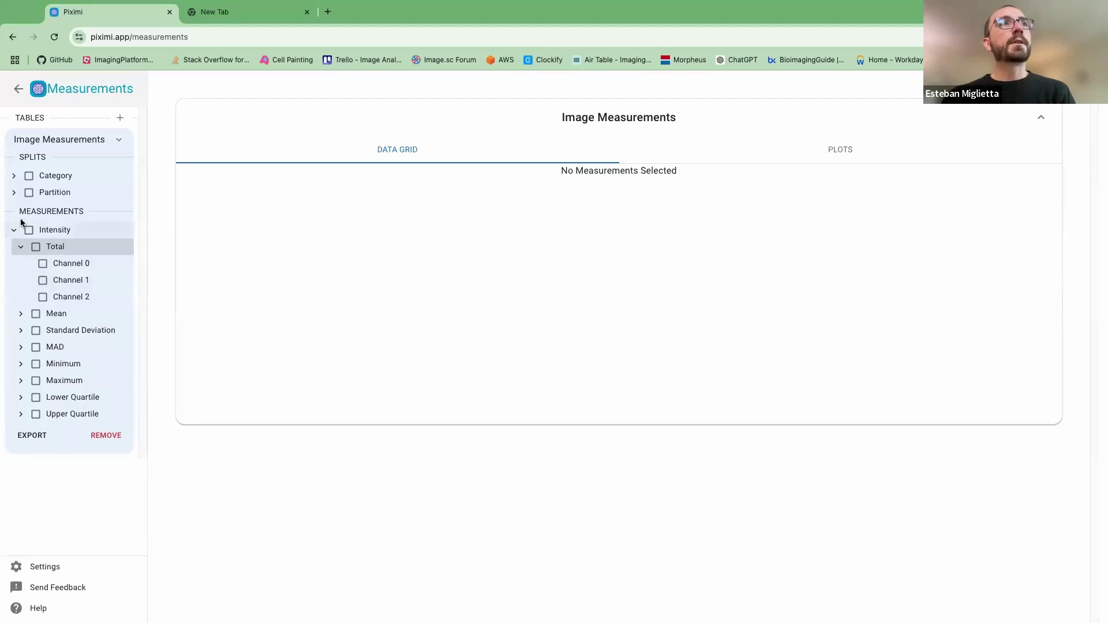
pyautogui.click(40, 281)
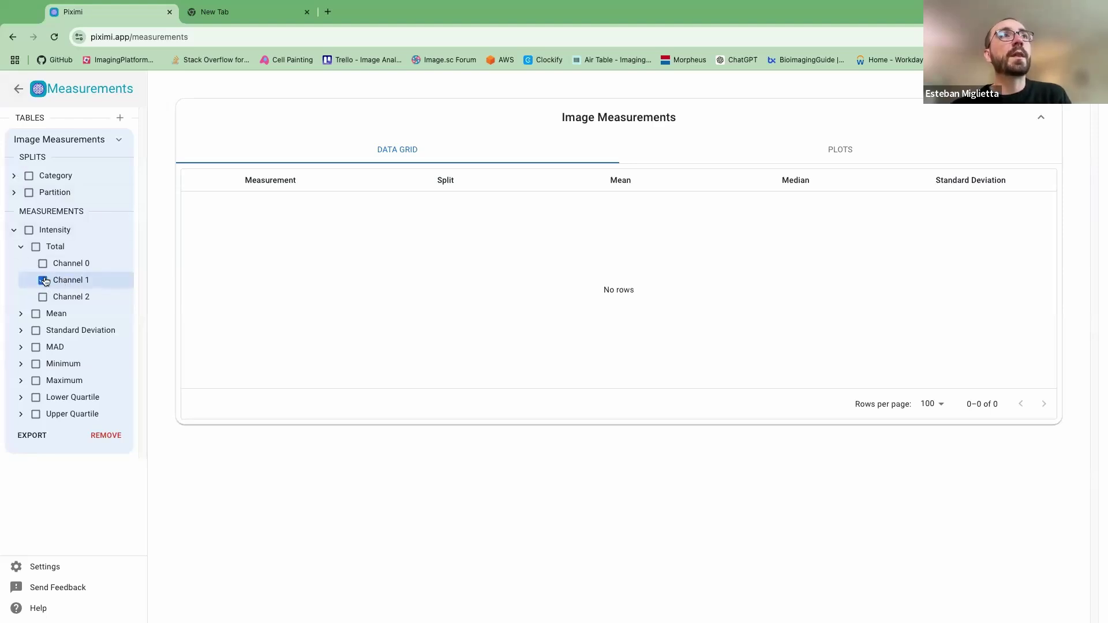
# - Split the Image Measurements table by every category
pyautogui.click(15, 178)
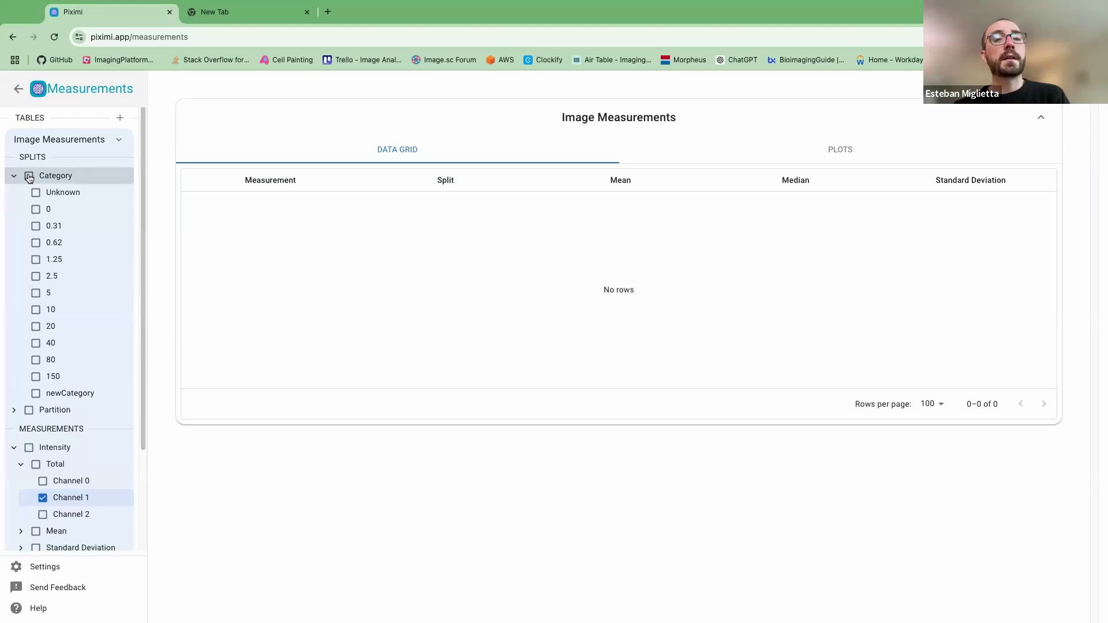
pyautogui.click(29, 176)
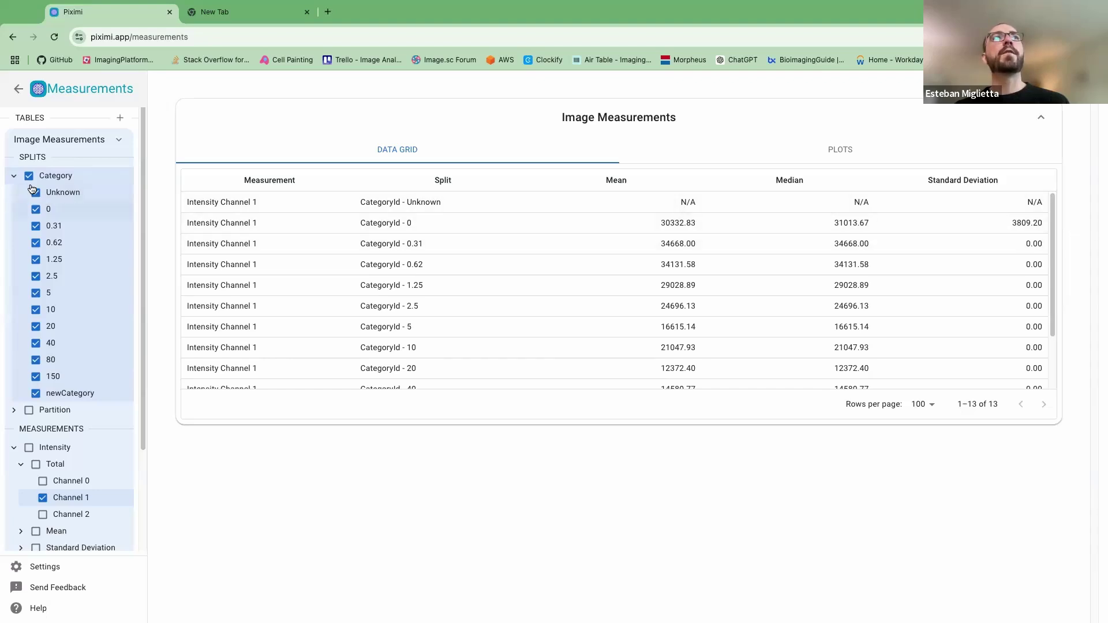
pyautogui.click(13, 176)
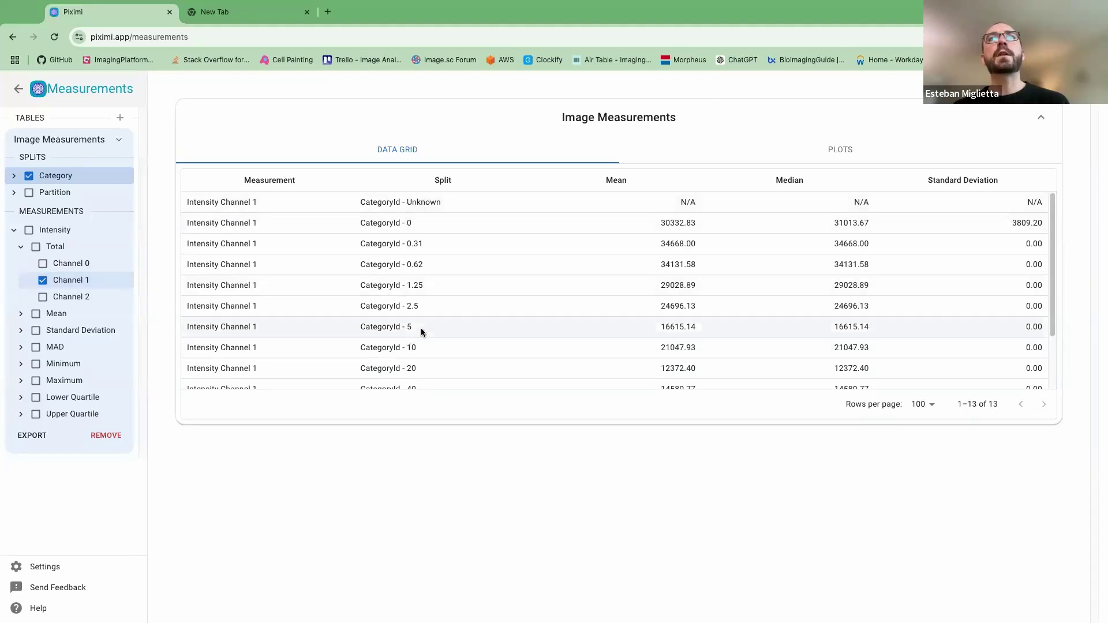
# - Examine the Channel 1 intensity rows in the data grid, comparing categories 0 and 150
pyautogui.click(420, 223)
pyautogui.click(426, 223)
pyautogui.scroll(-2, 427, 224)
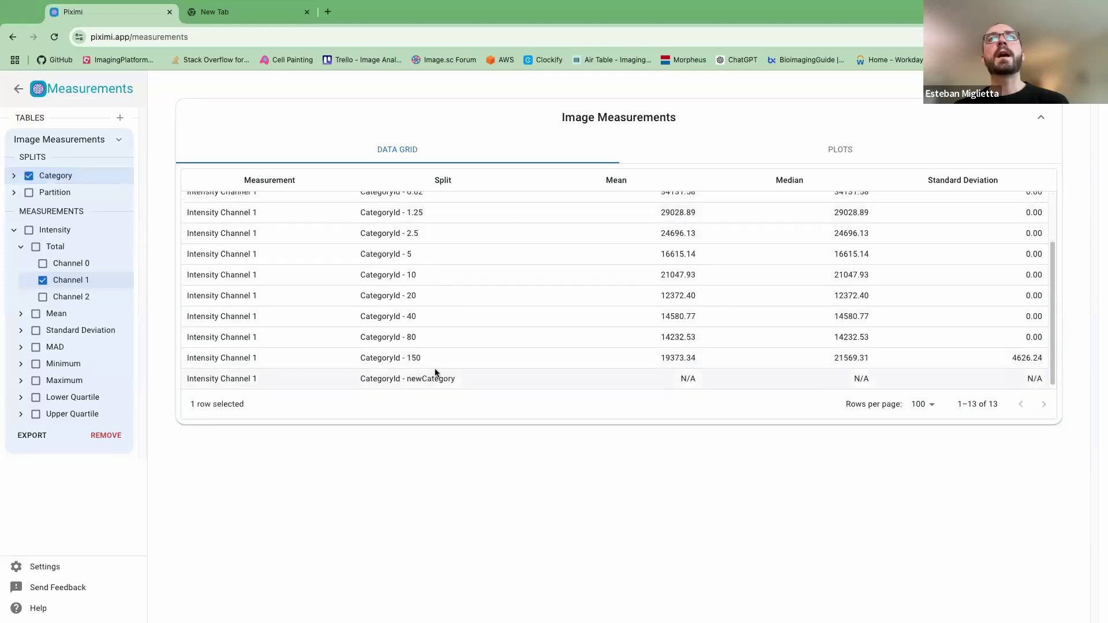
pyautogui.moveTo(435, 361); pyautogui.dragTo(357, 358)
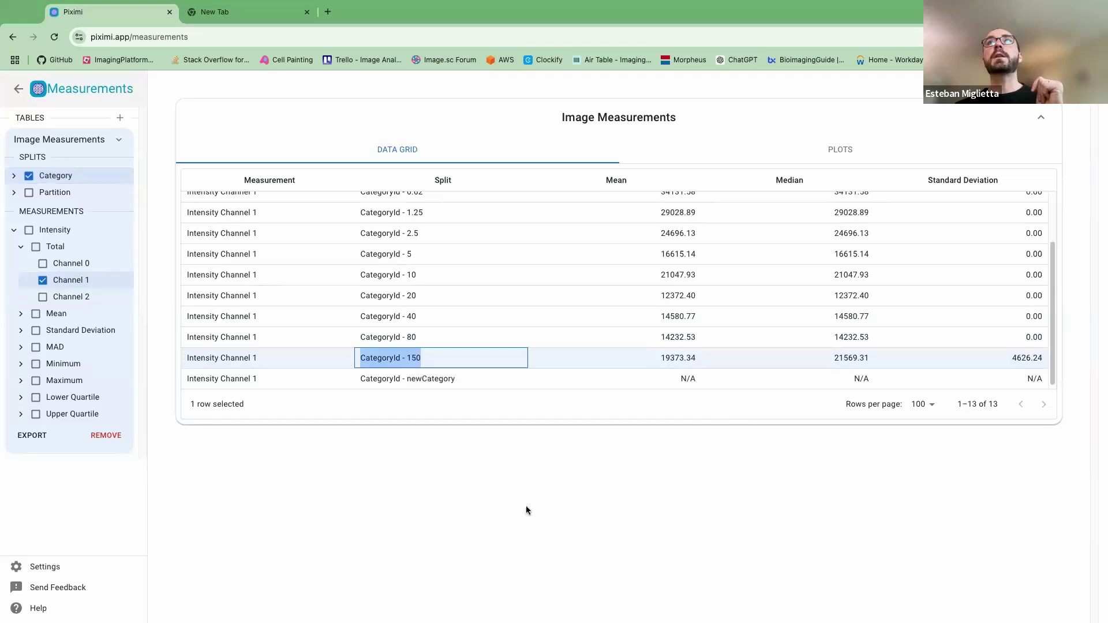
pyautogui.click(212, 445)
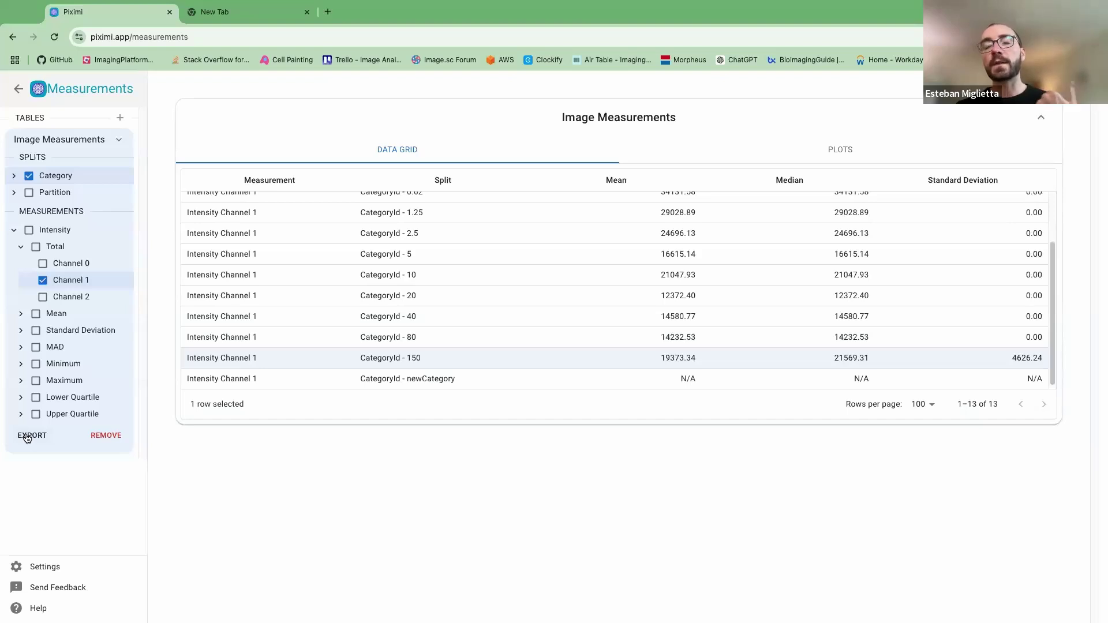
pyautogui.scroll(3, 587, 350)
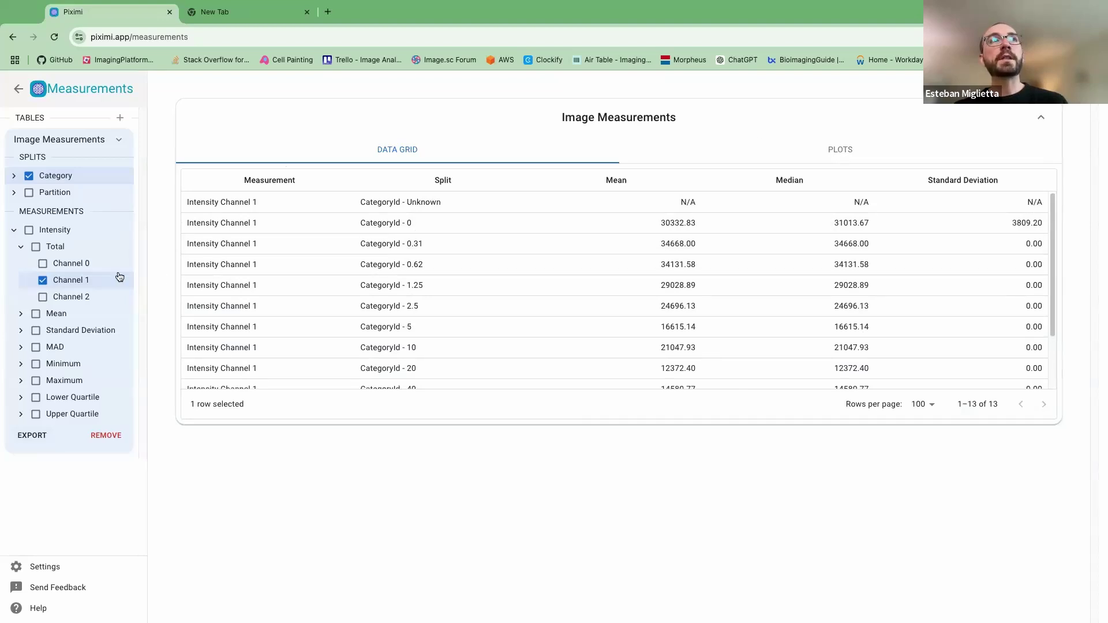
# - Set up a swarm plot for the image measurements with intensity-total-channel-1 on the y-axis, grouped by partition
pyautogui.click(833, 151)
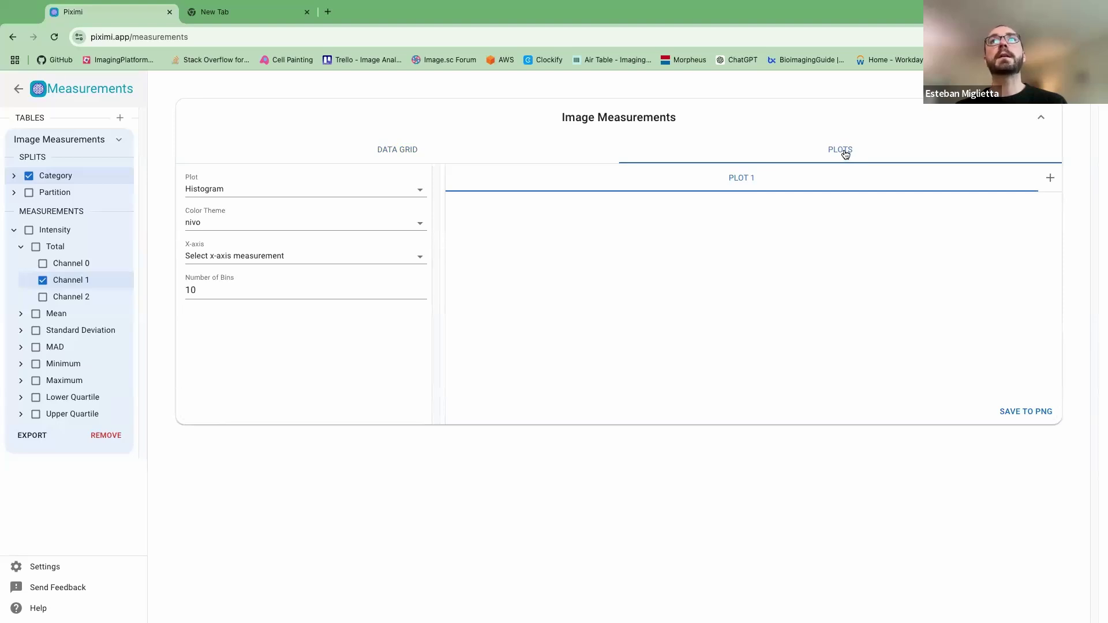
pyautogui.click(419, 193)
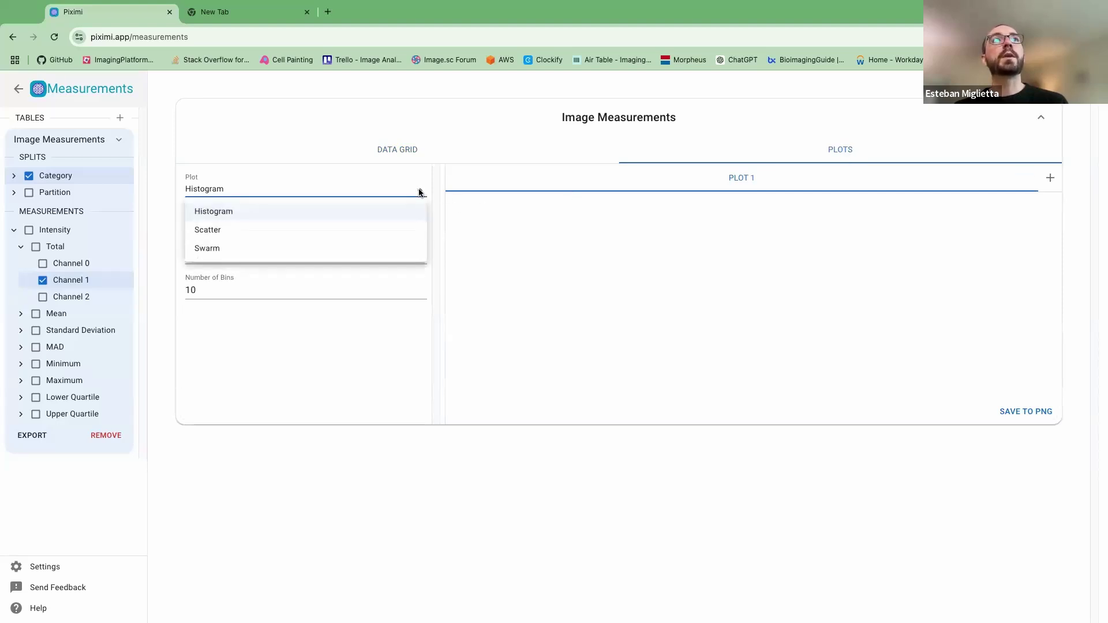
pyautogui.click(341, 249)
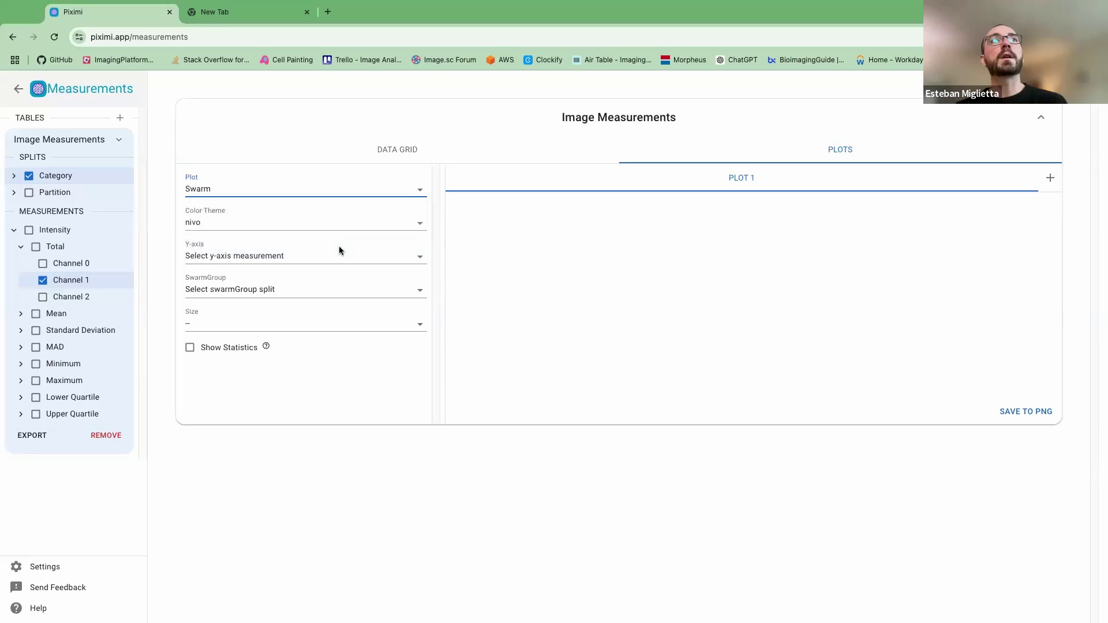
pyautogui.click(419, 223)
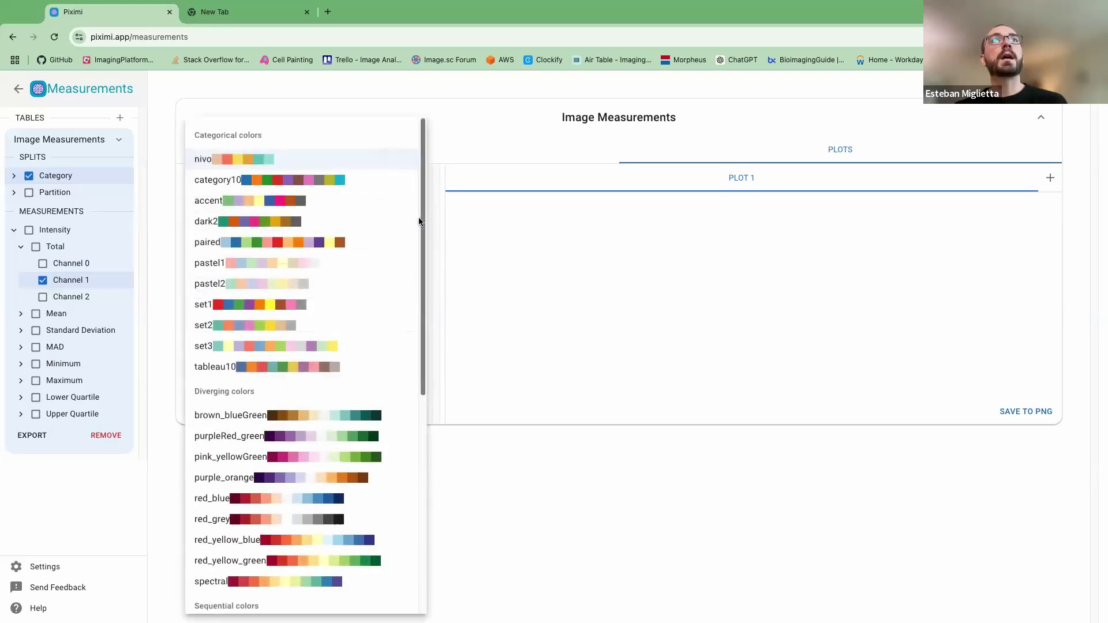
pyautogui.click(436, 220)
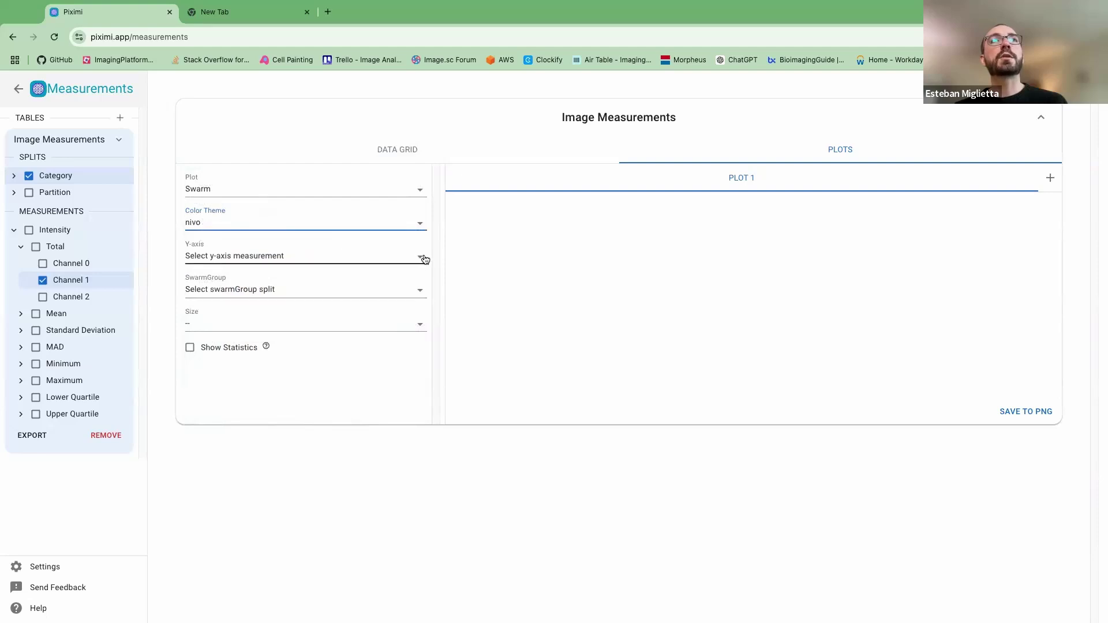
pyautogui.click(421, 258)
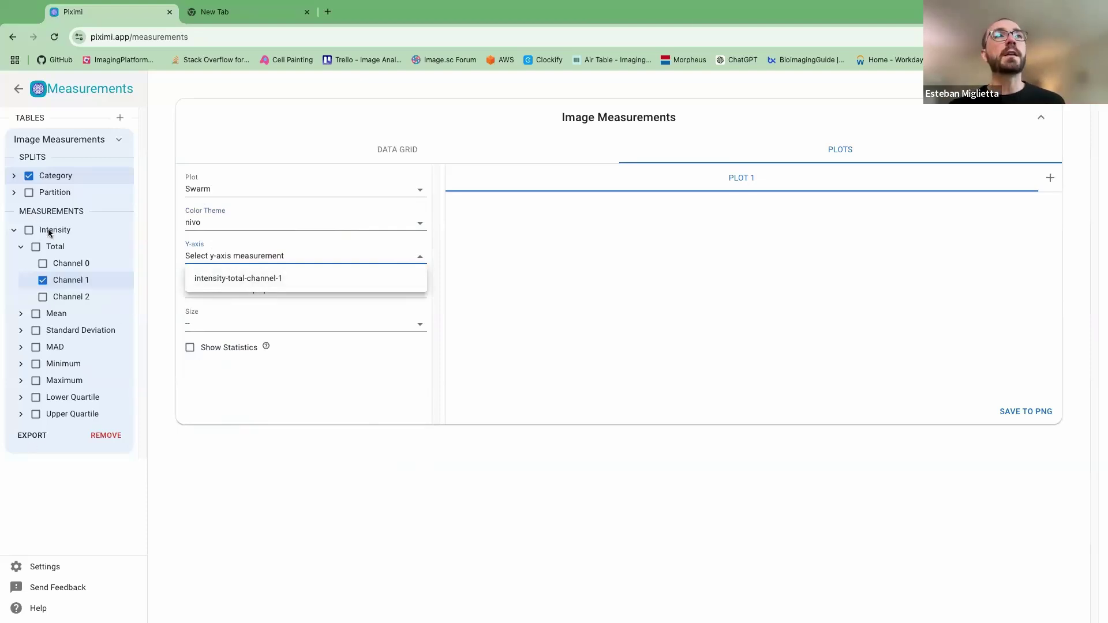
pyautogui.click(264, 279)
pyautogui.click(420, 293)
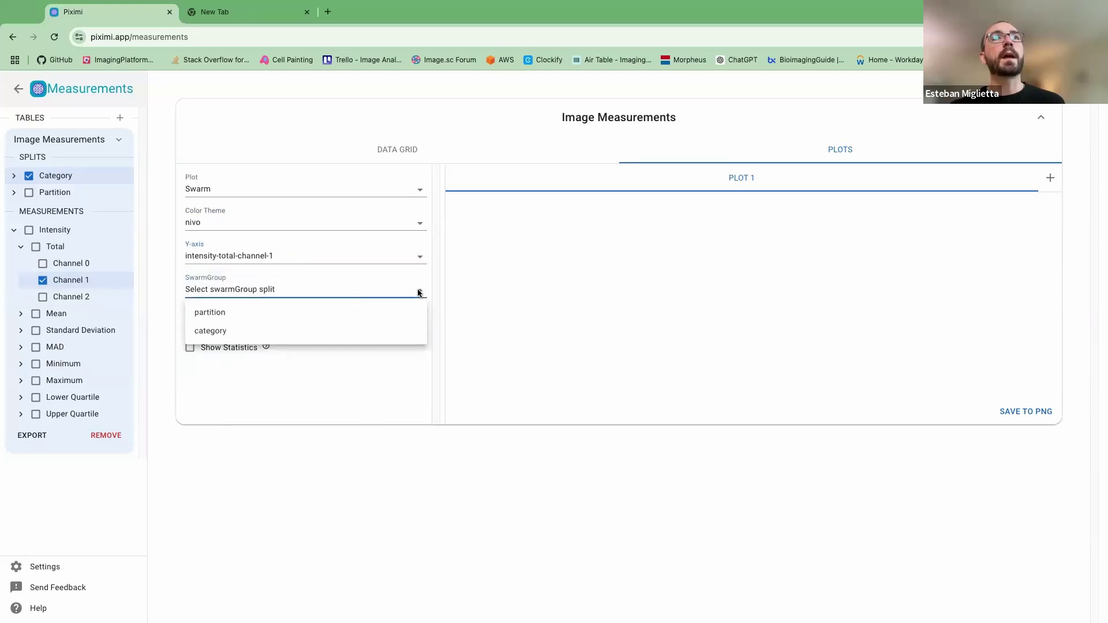
pyautogui.click(216, 313)
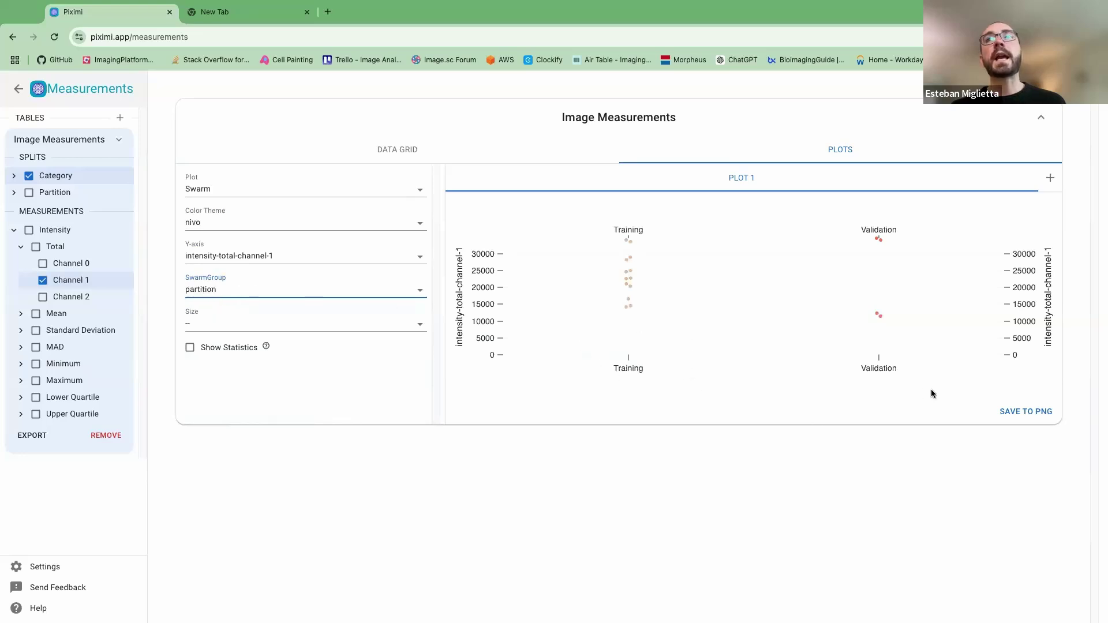
# - Change the swarm plot's grouping to category and show its statistics
pyautogui.click(16, 196)
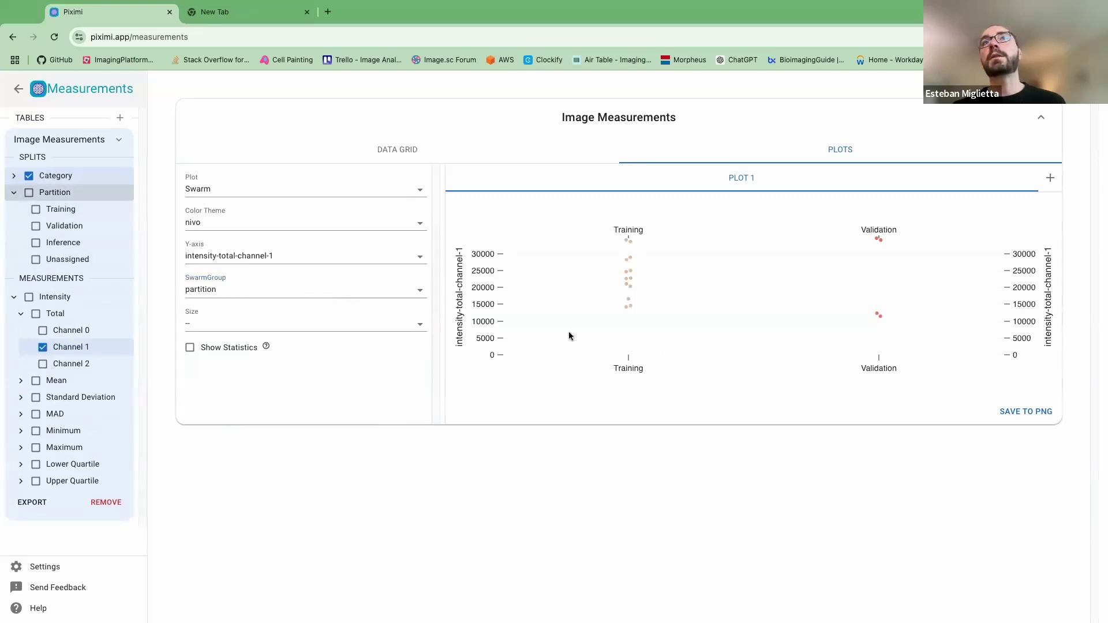
pyautogui.click(416, 291)
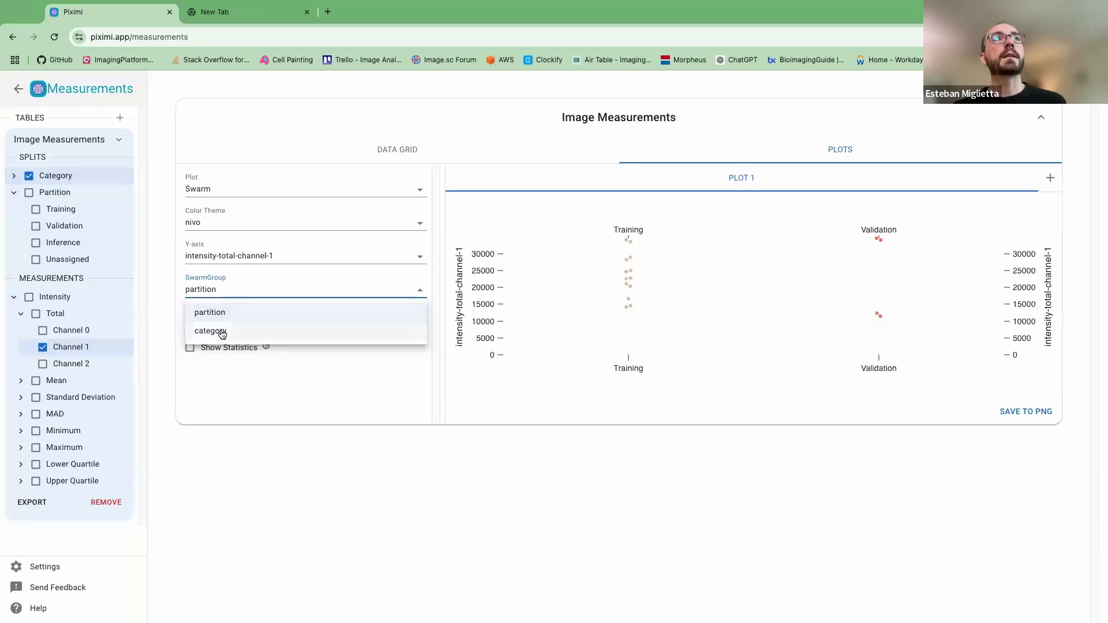
pyautogui.click(221, 333)
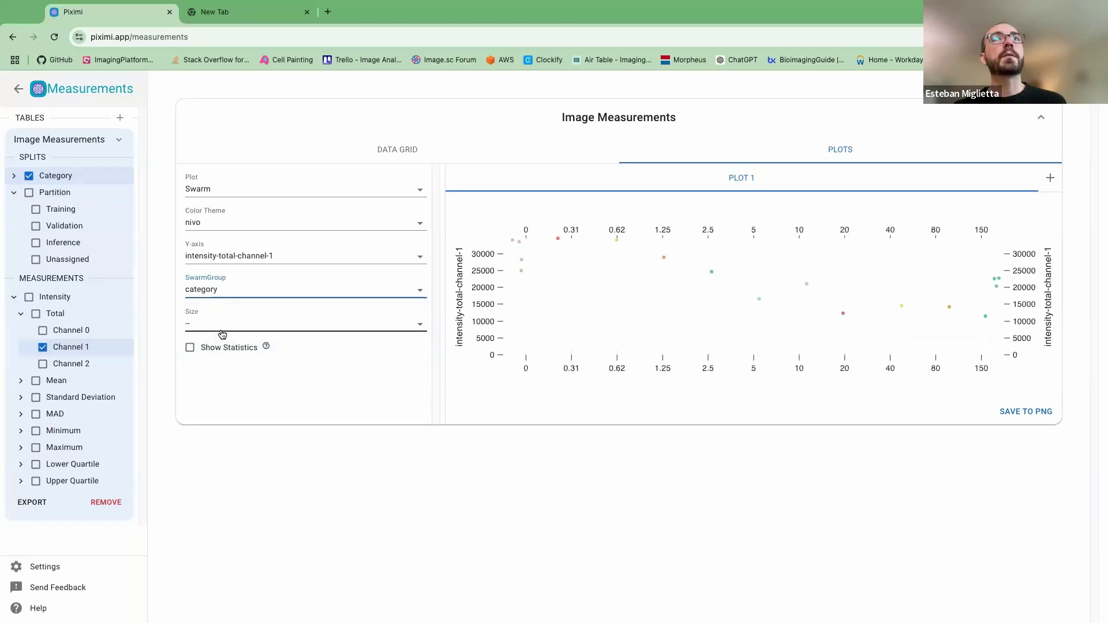
pyautogui.click(14, 176)
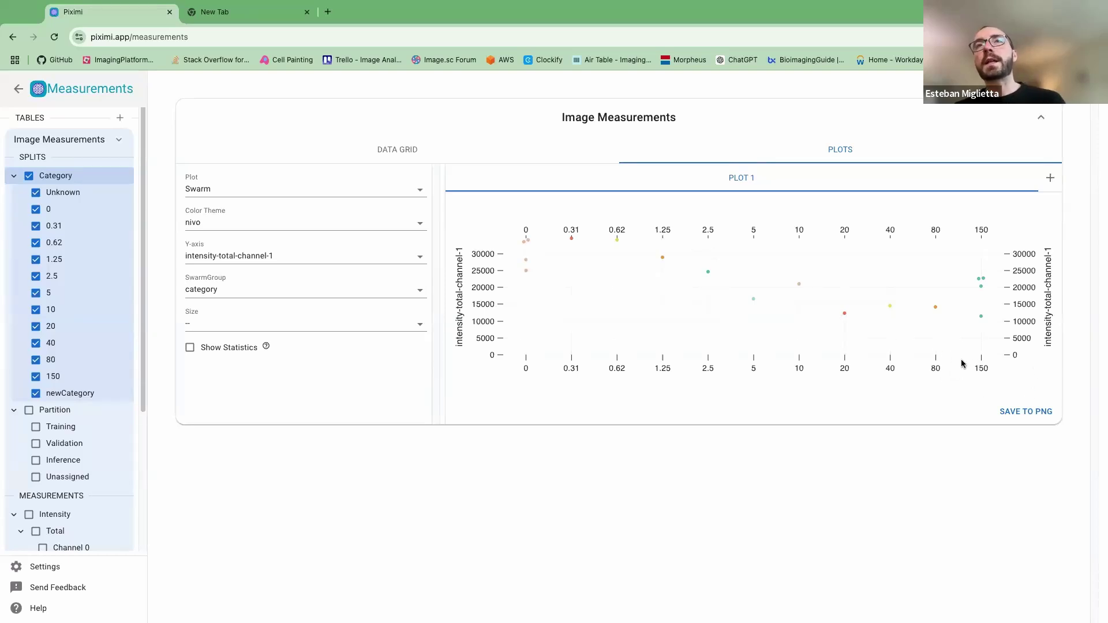
pyautogui.click(189, 349)
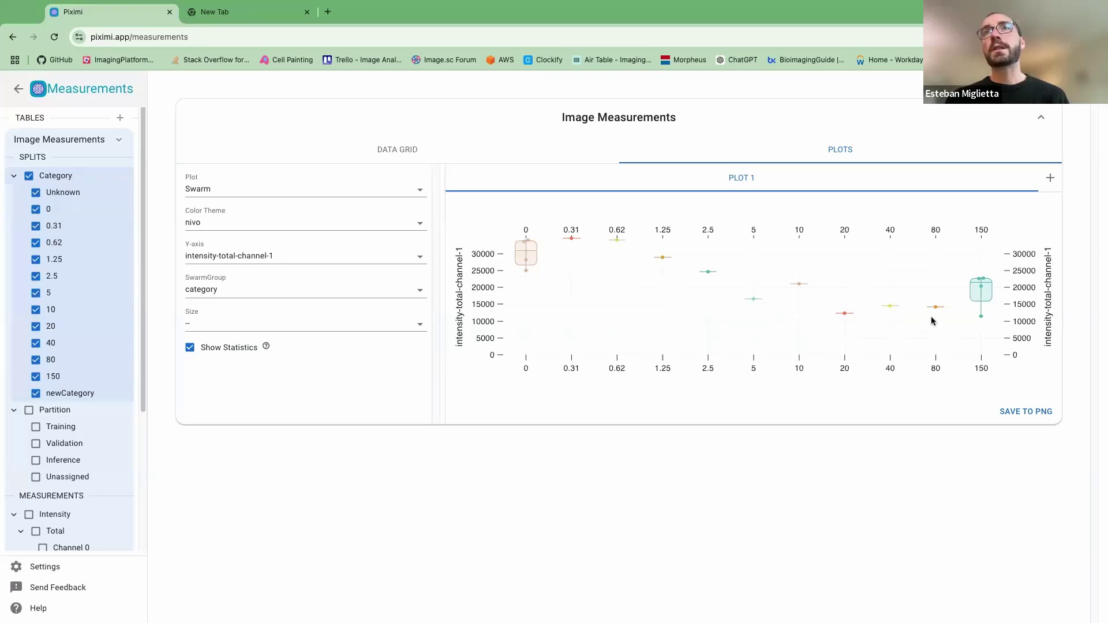
# - Collapse the Image Measurements options, create a measurement table of kind cellpose_cells, and expand its options
pyautogui.click(14, 178)
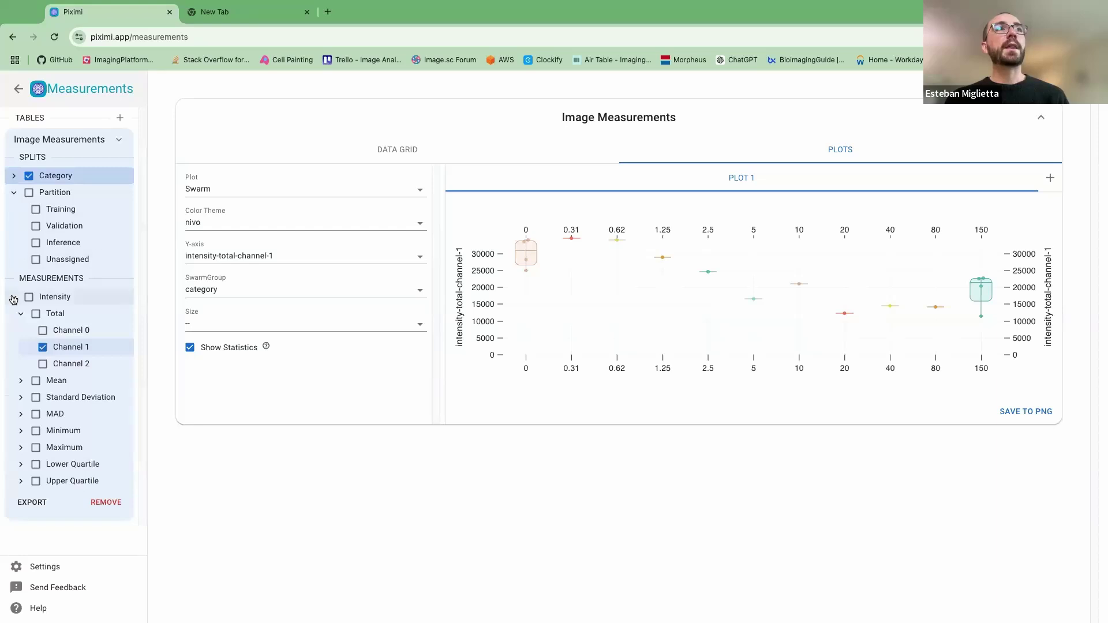
pyautogui.click(13, 300)
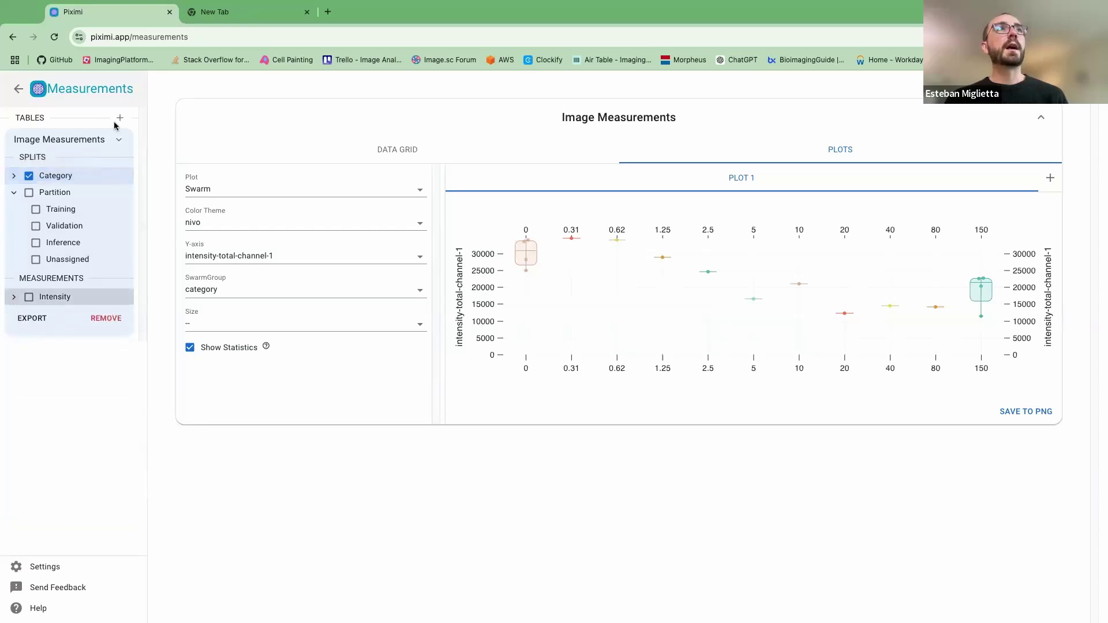
pyautogui.click(119, 140)
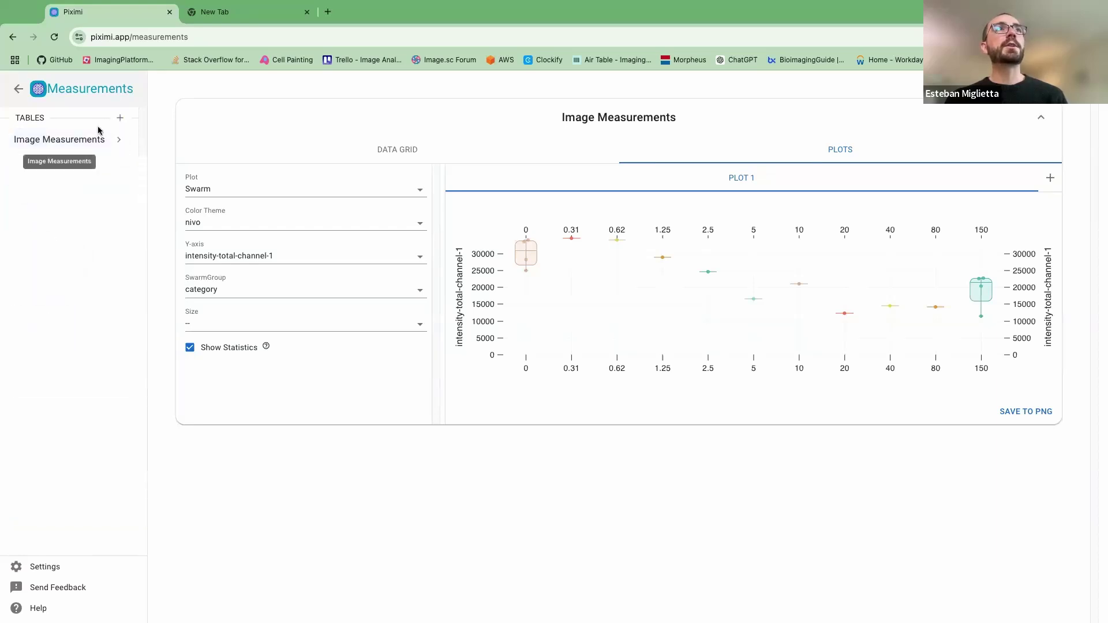
pyautogui.click(120, 117)
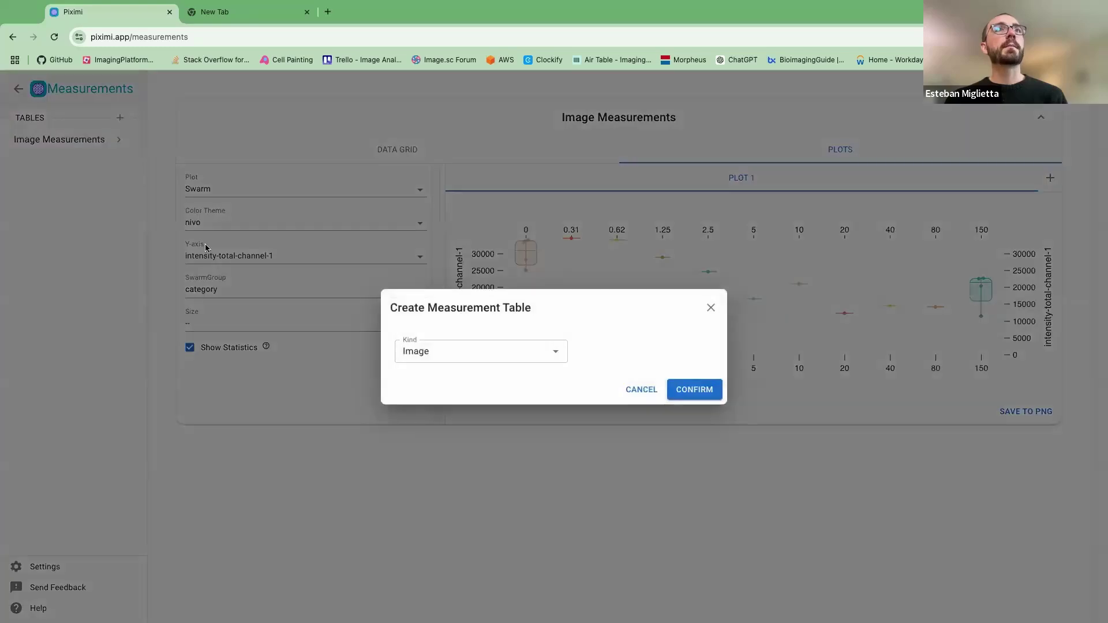
pyautogui.click(554, 347)
pyautogui.click(453, 398)
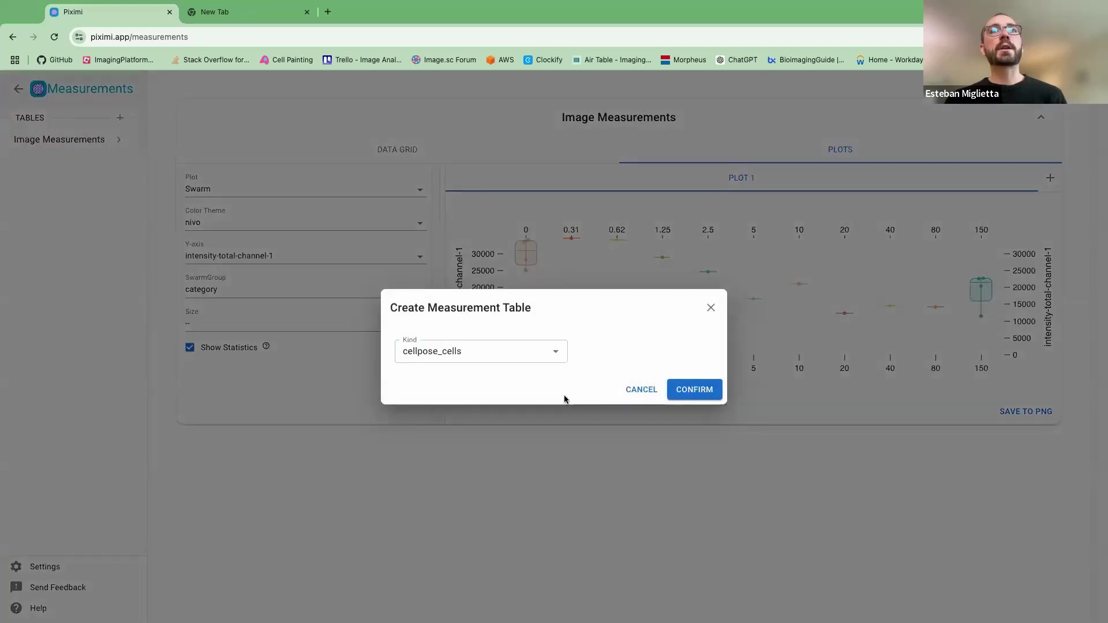
pyautogui.click(709, 396)
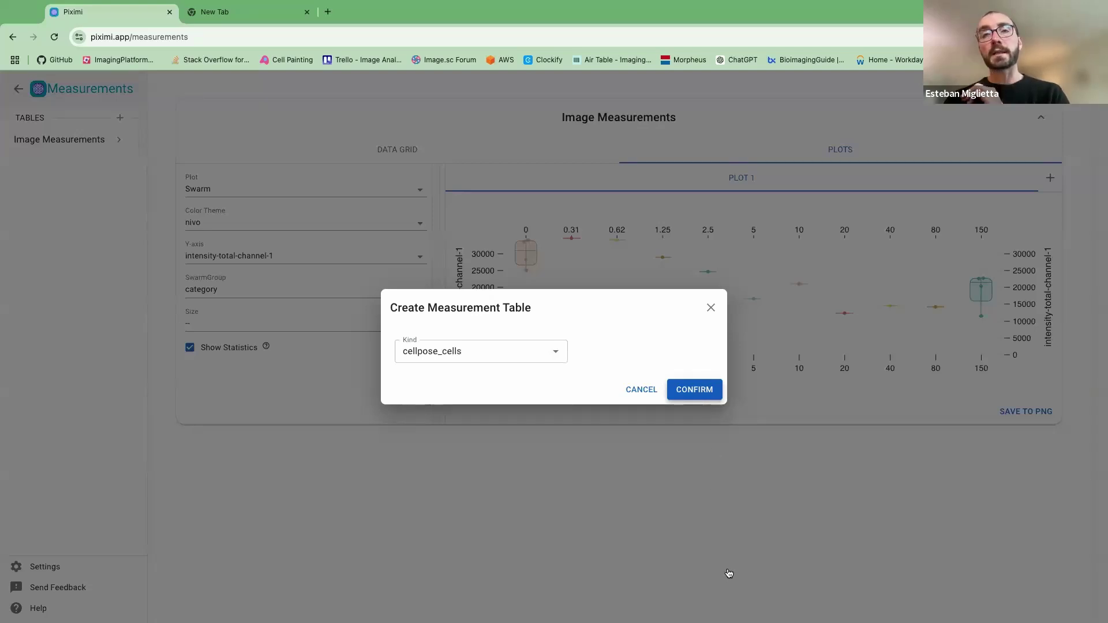
pyautogui.click(694, 394)
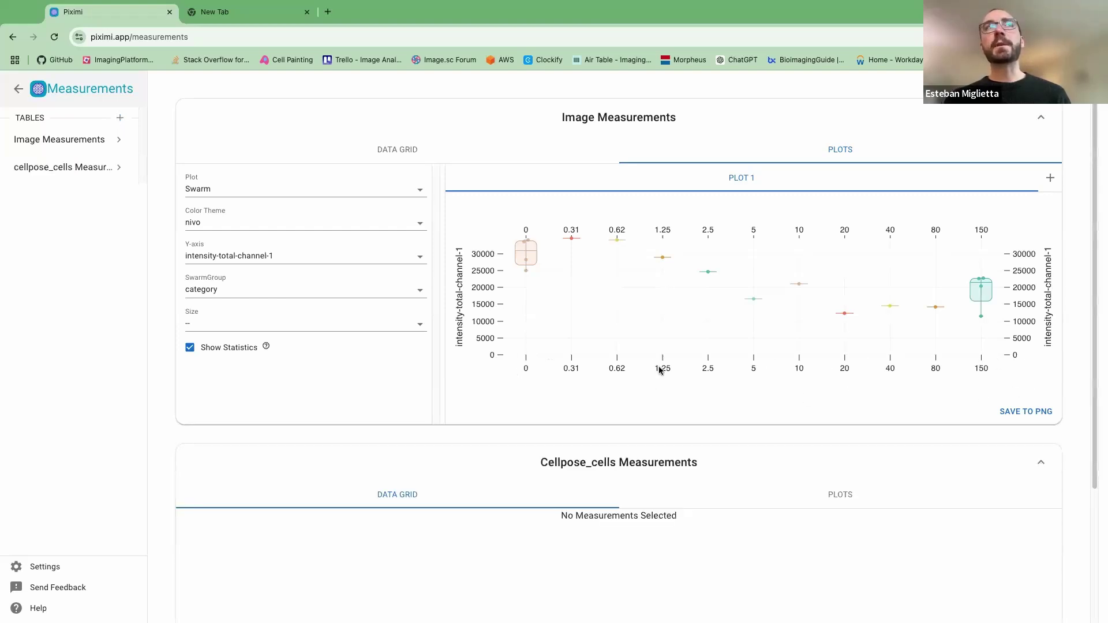
pyautogui.click(120, 170)
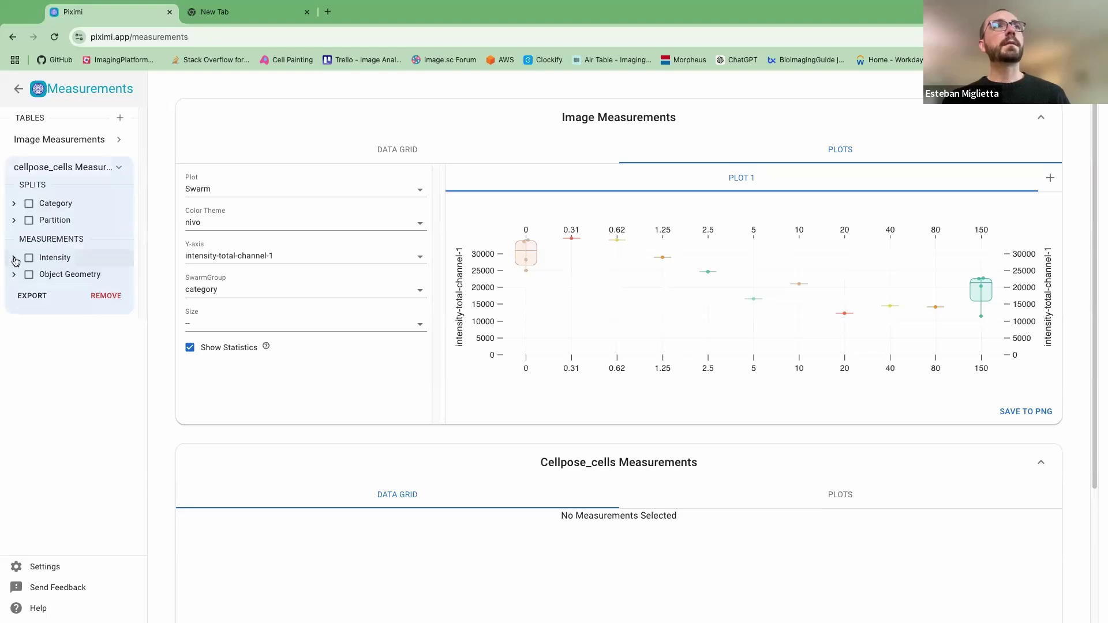
# - Add the Area measurement from Object Geometry to the cellpose_cells measurement table
pyautogui.click(119, 141)
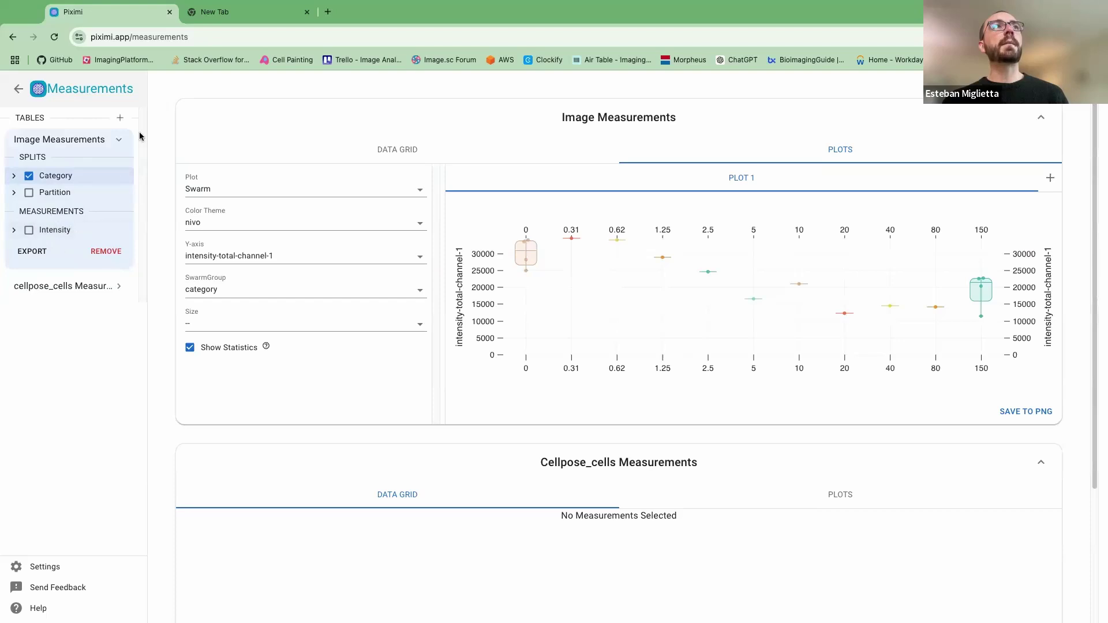
pyautogui.click(121, 285)
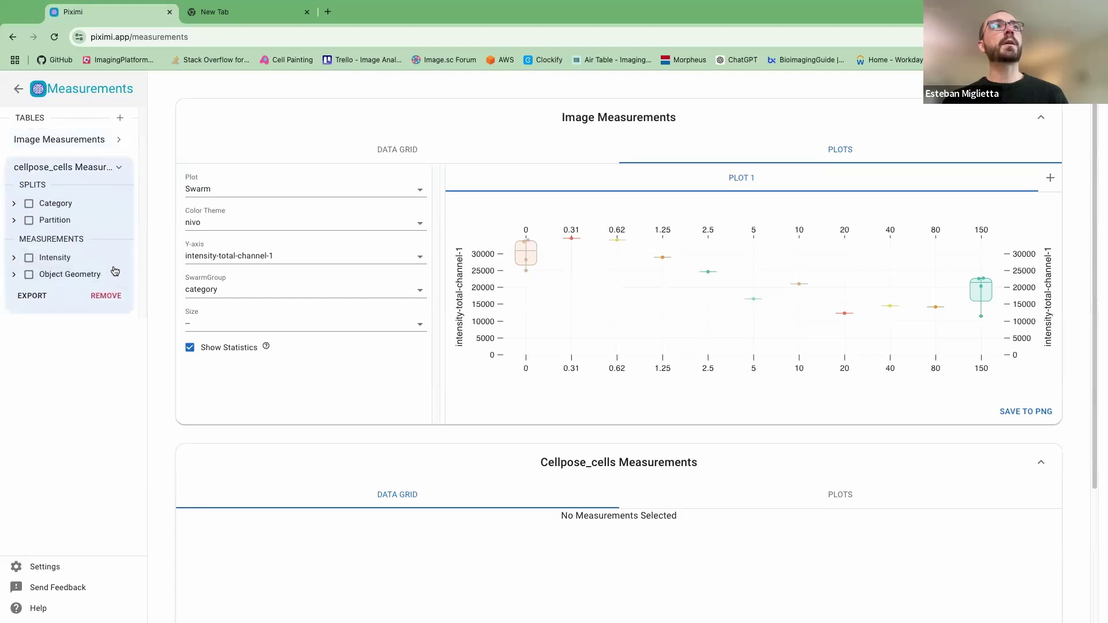
pyautogui.click(14, 275)
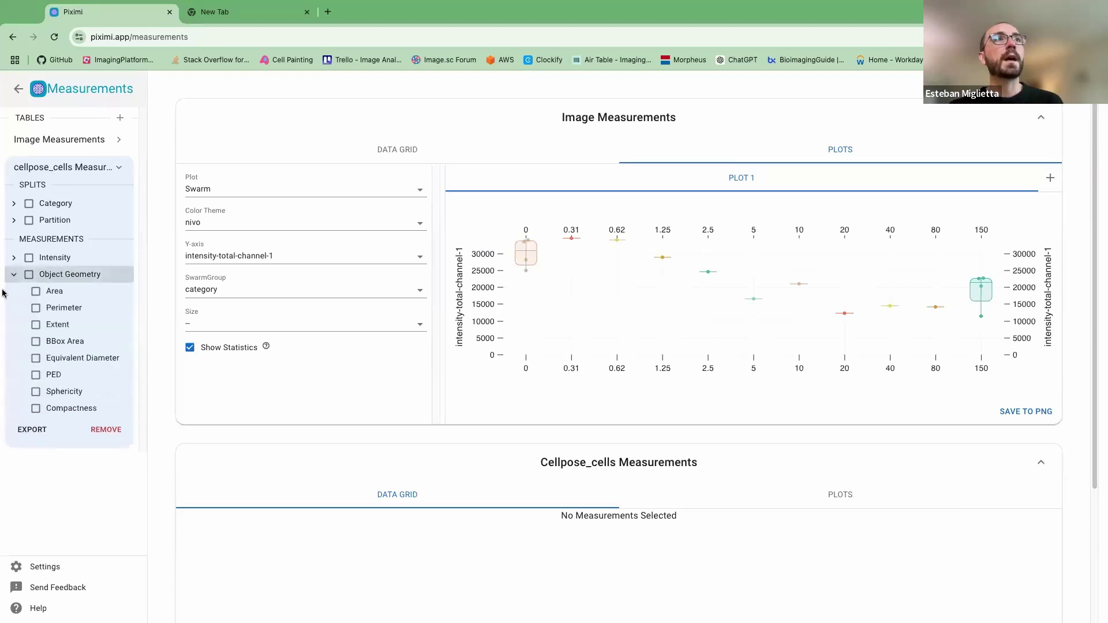
pyautogui.click(35, 293)
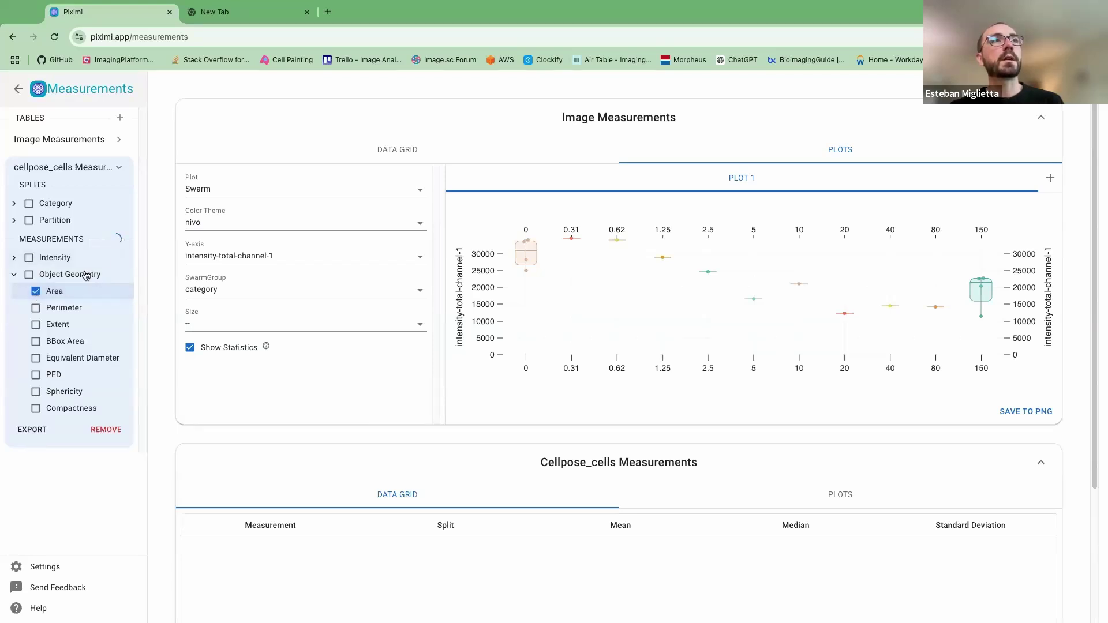
# - Add the mean intensity of Channel 1 to the cellpose_cells measurement table
pyautogui.click(15, 260)
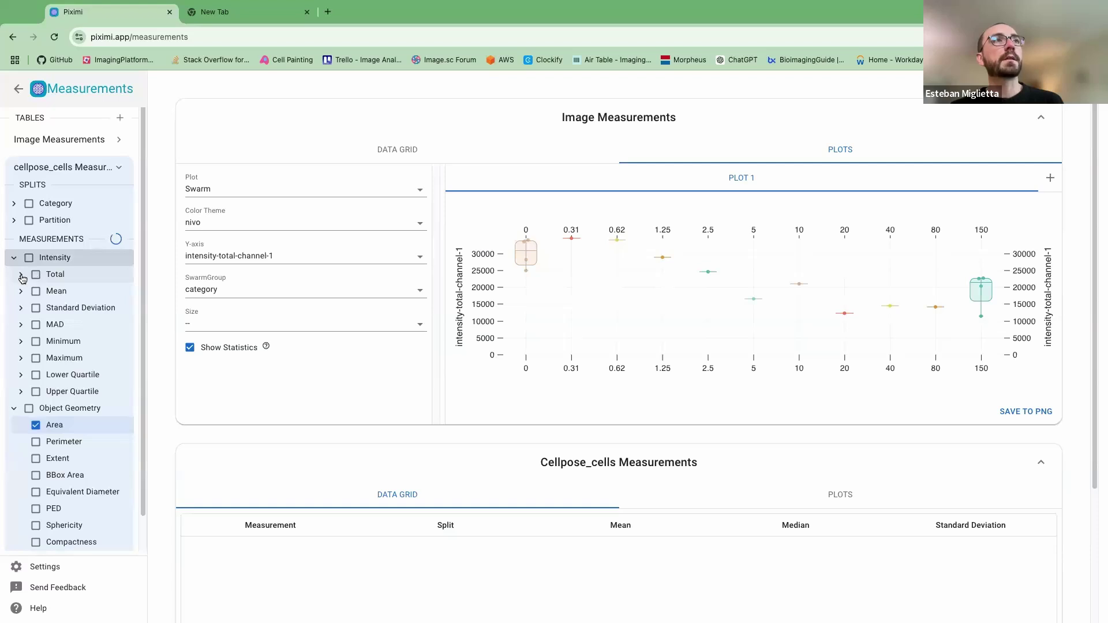
pyautogui.click(22, 275)
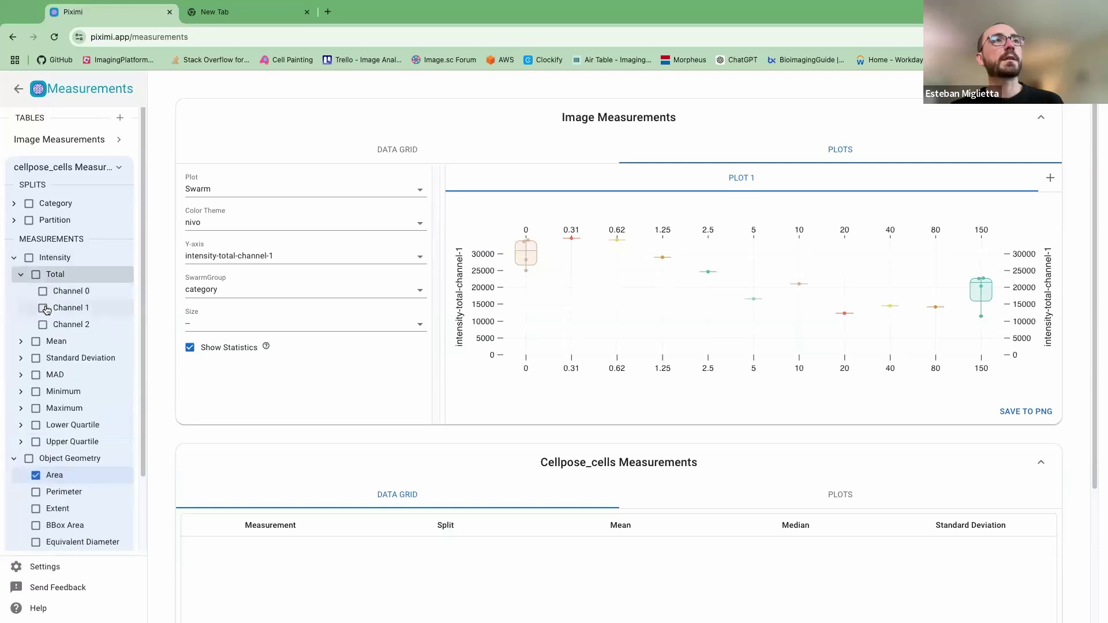
pyautogui.click(21, 275)
pyautogui.click(22, 293)
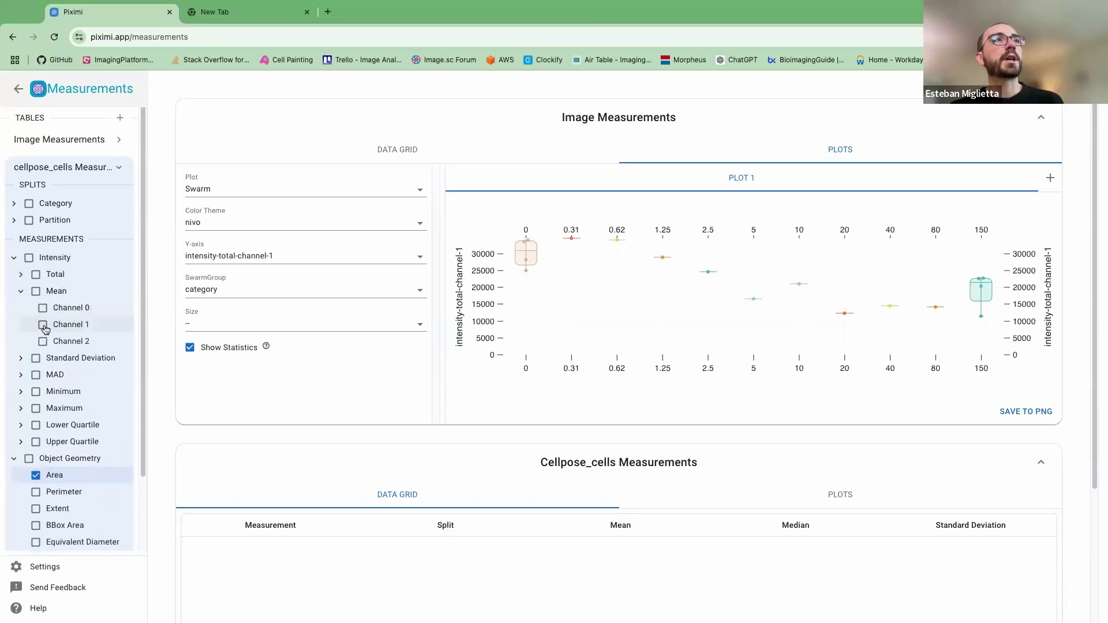
pyautogui.click(43, 325)
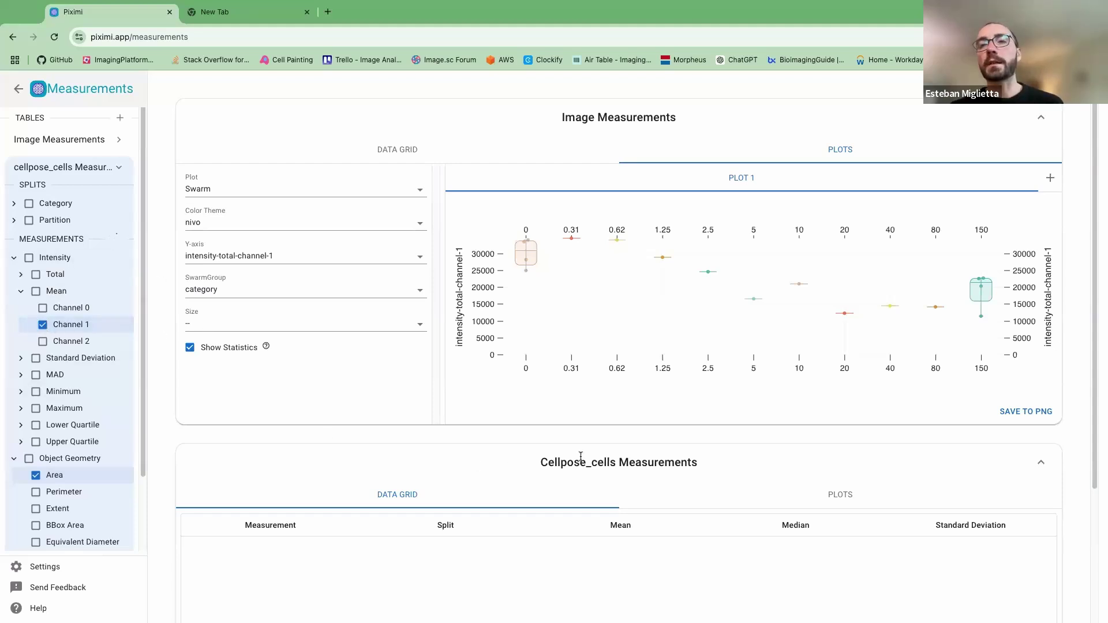
pyautogui.press('super+Tab')
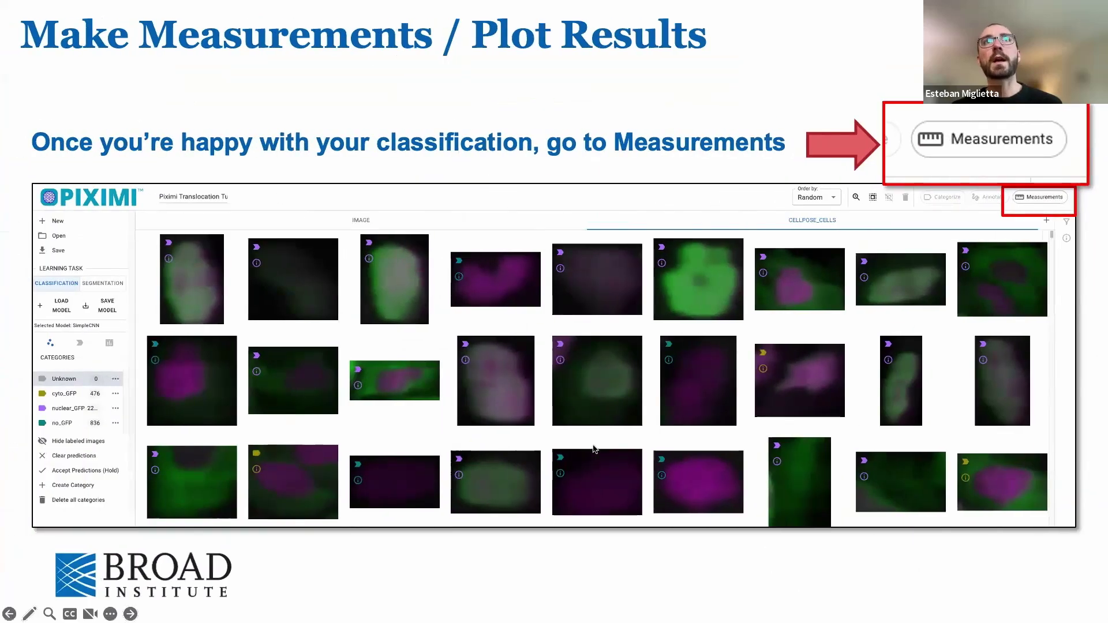
pyautogui.press('Right')
pyautogui.press('Right')
pyautogui.press('Right')
pyautogui.press('Right')
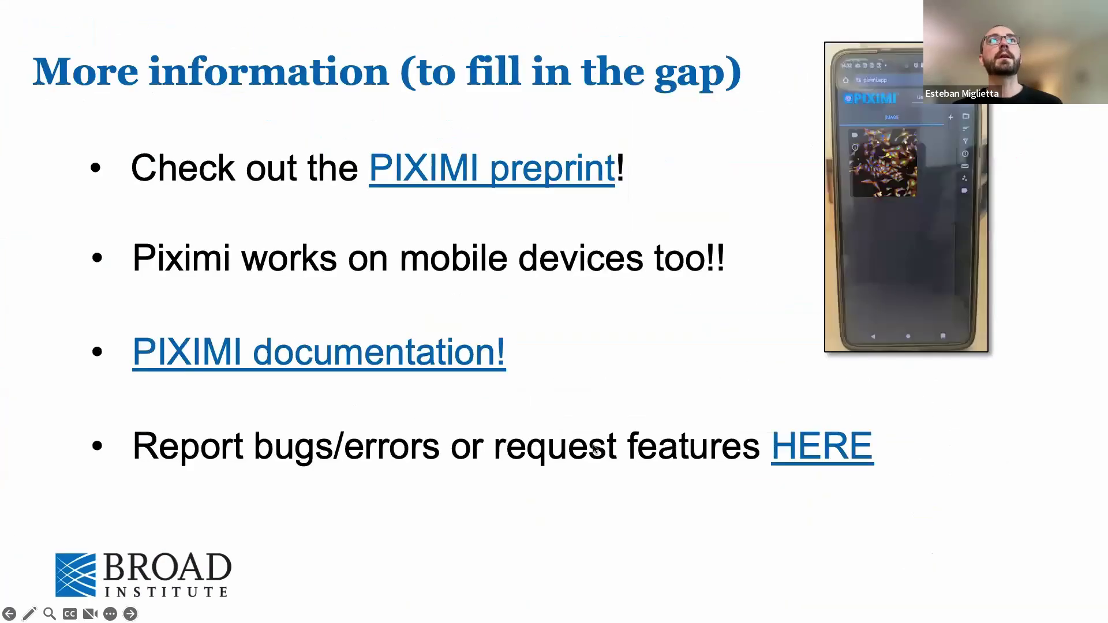
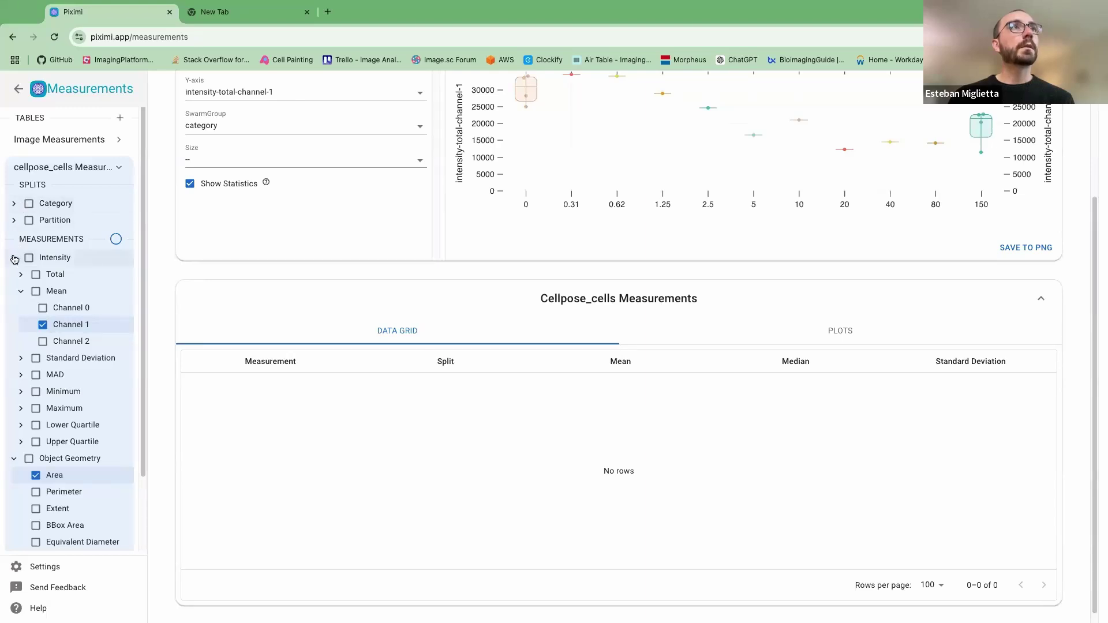
# - Collapse the cellpose_cells measurement groups and expand its Category and Partition splits
pyautogui.click(14, 259)
pyautogui.click(14, 275)
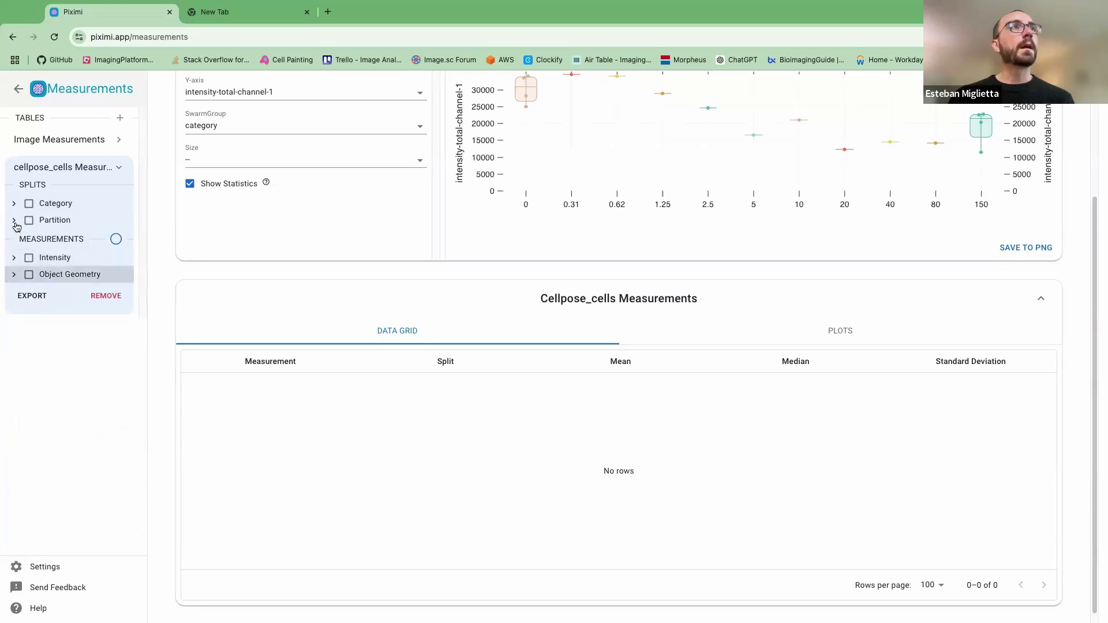
pyautogui.click(14, 221)
pyautogui.click(14, 203)
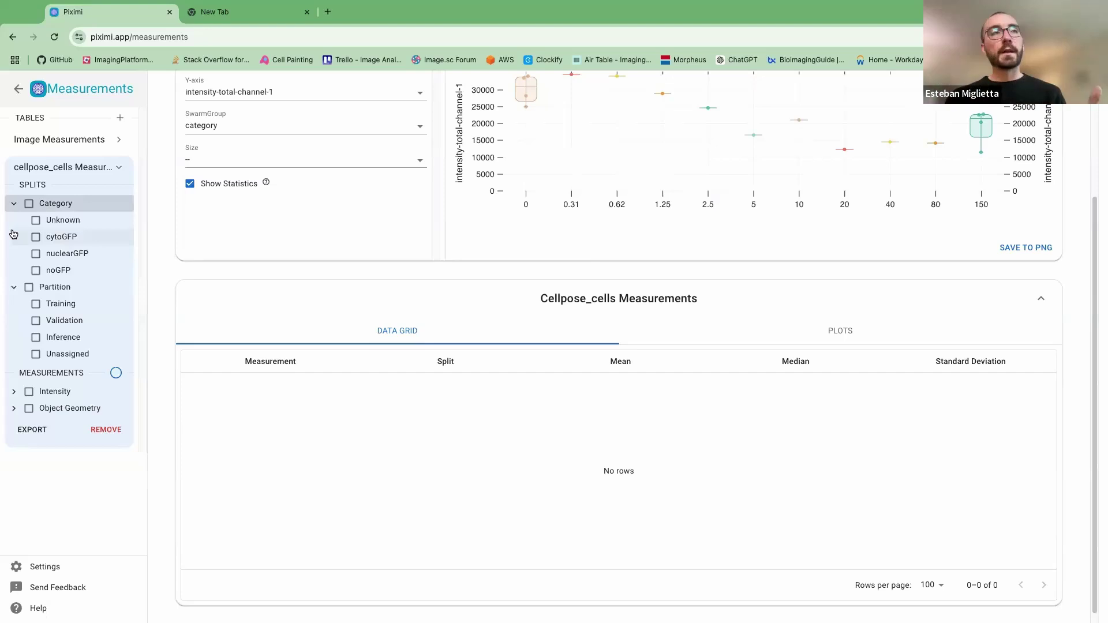
# - Set up a swarm plot for the cellpose_cells measurements with intensity-mean-channel-1 on the y-axis, grouped by partition
pyautogui.click(848, 329)
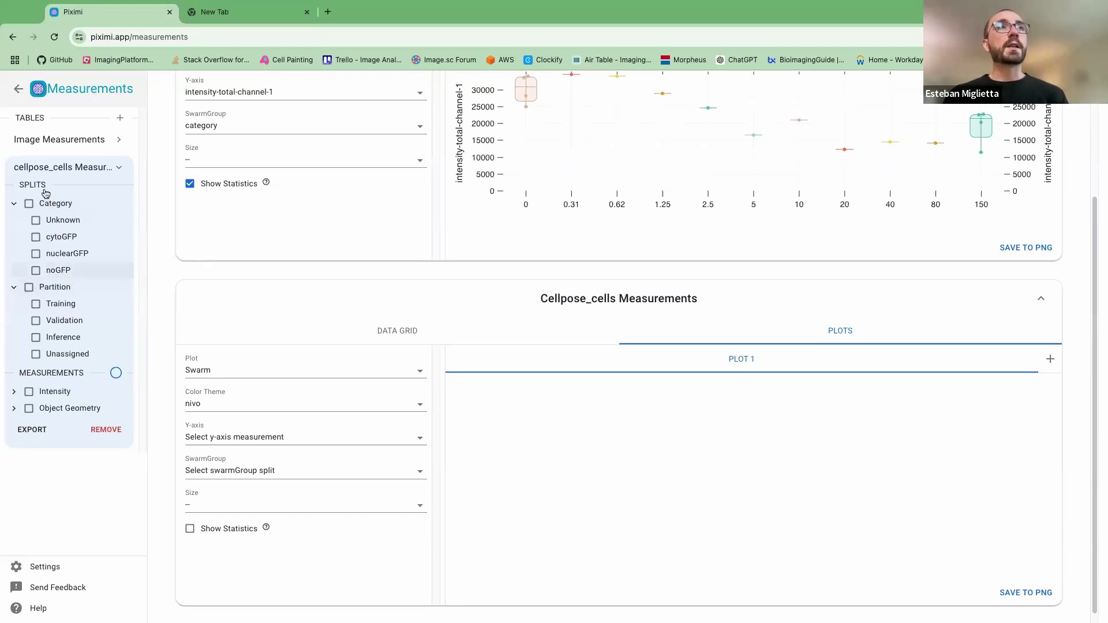
pyautogui.scroll(1, 581, 182)
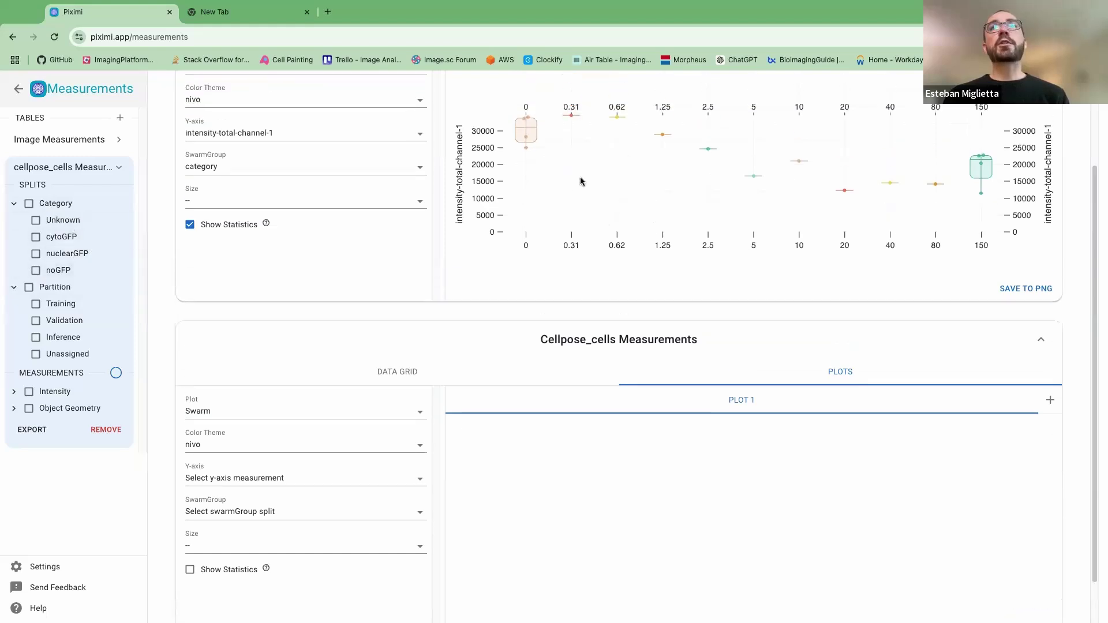
pyautogui.scroll(1, 581, 181)
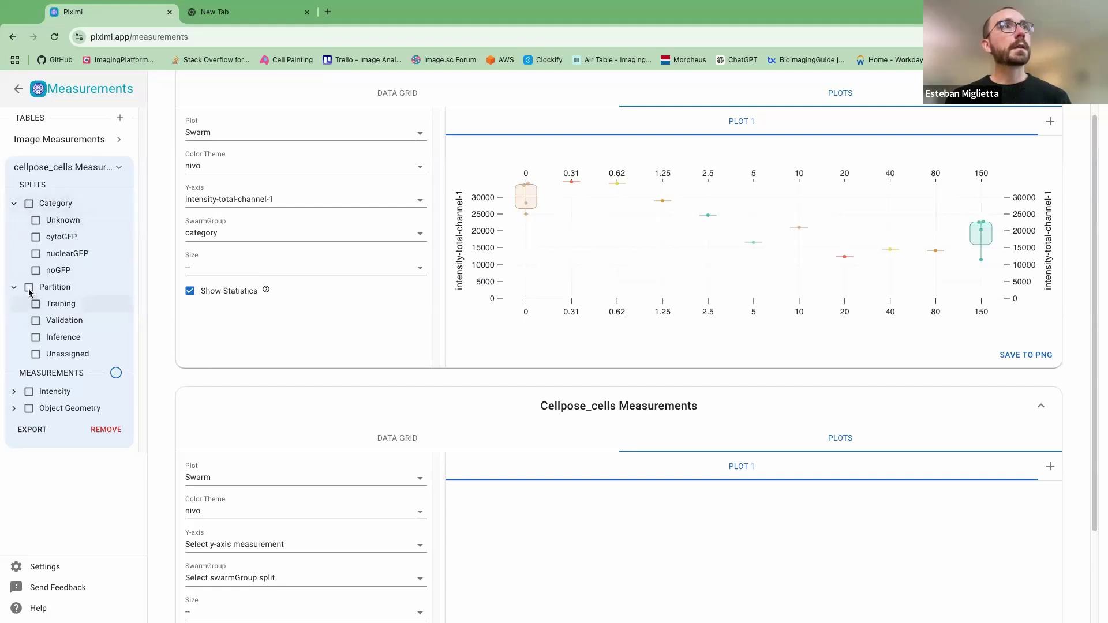
pyautogui.scroll(-2, 449, 379)
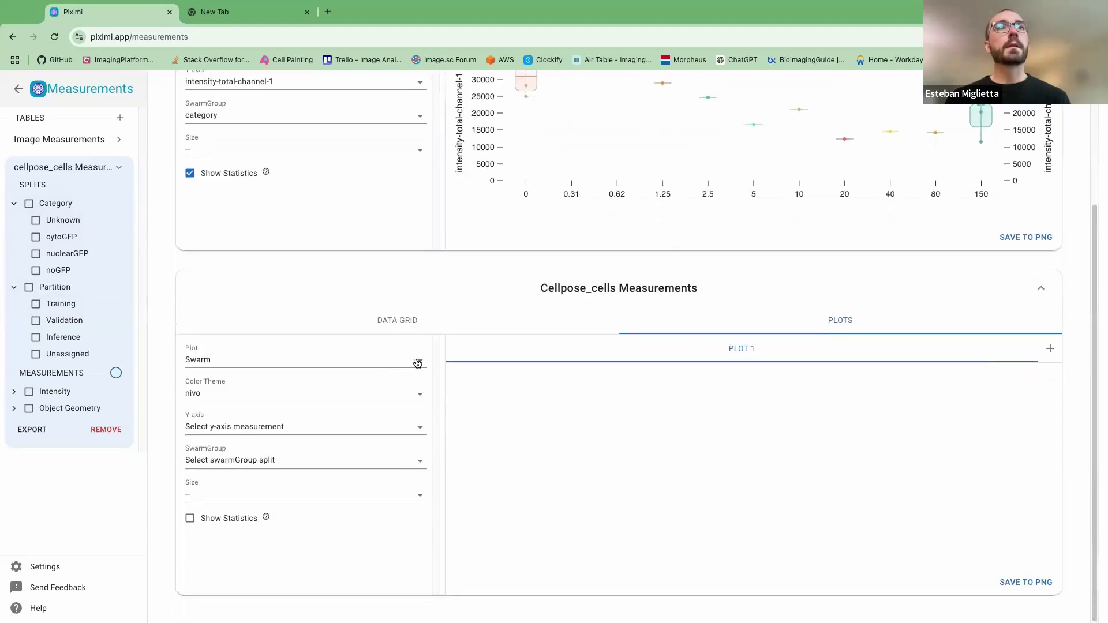
pyautogui.click(415, 427)
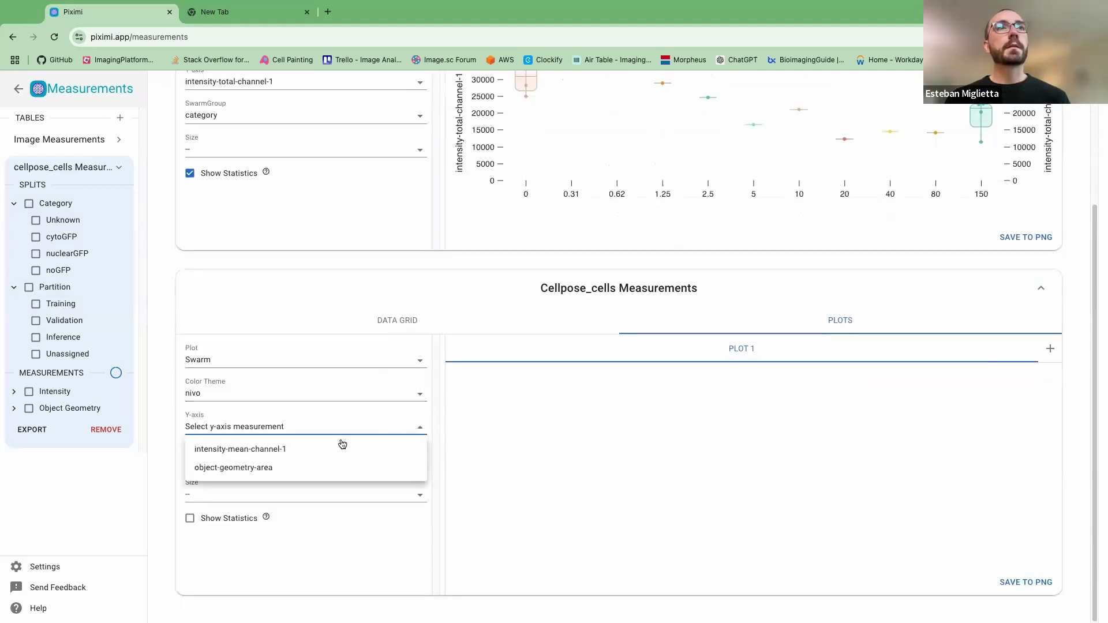
pyautogui.click(262, 450)
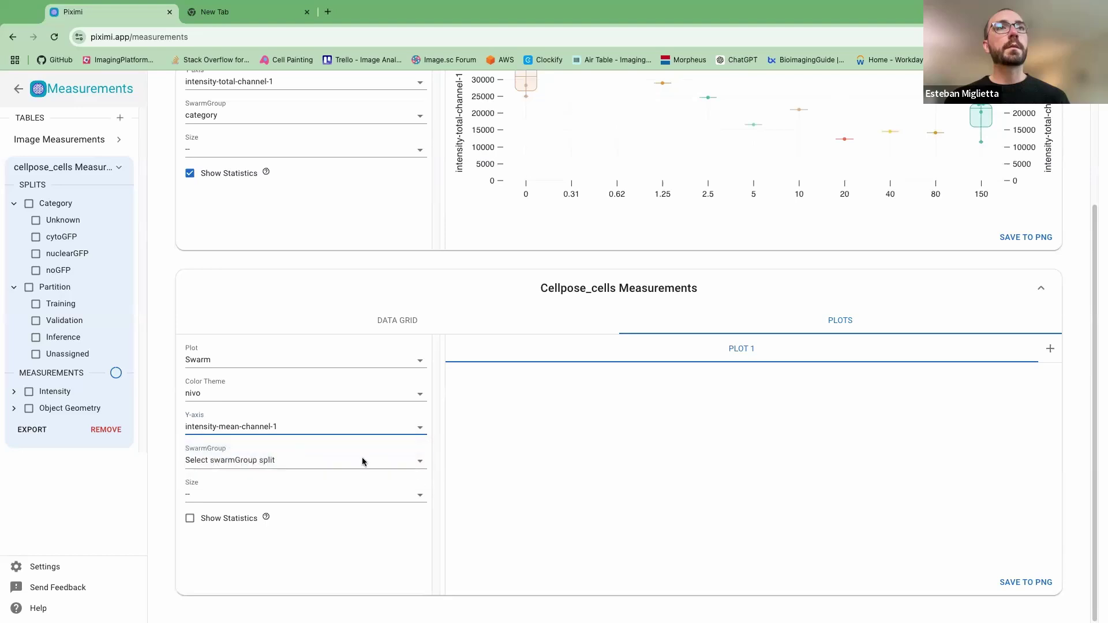
pyautogui.click(414, 463)
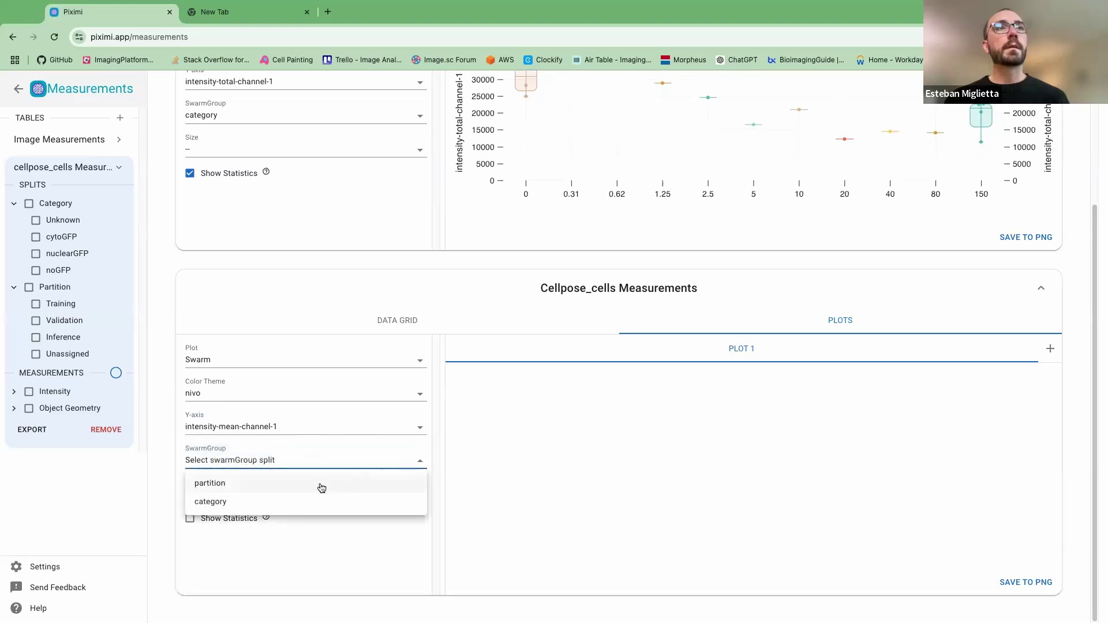
pyautogui.click(203, 485)
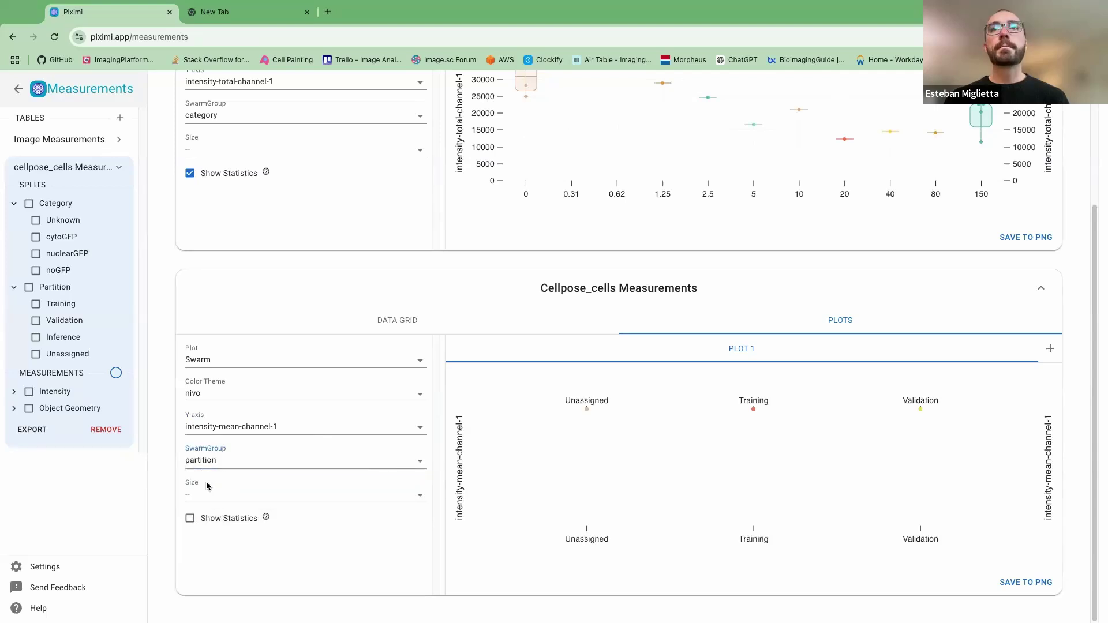
pyautogui.scroll(3, 788, 456)
pyautogui.scroll(-3, 789, 456)
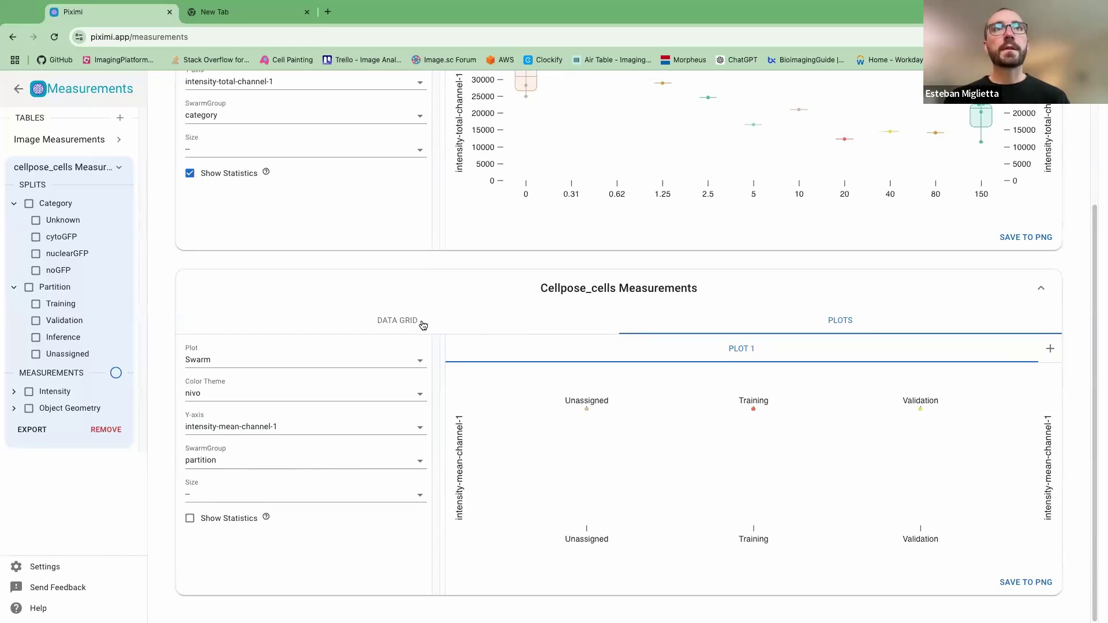
# - Check the cellpose_cells data grid and return to the project's cellpose_cells image gallery
pyautogui.click(399, 322)
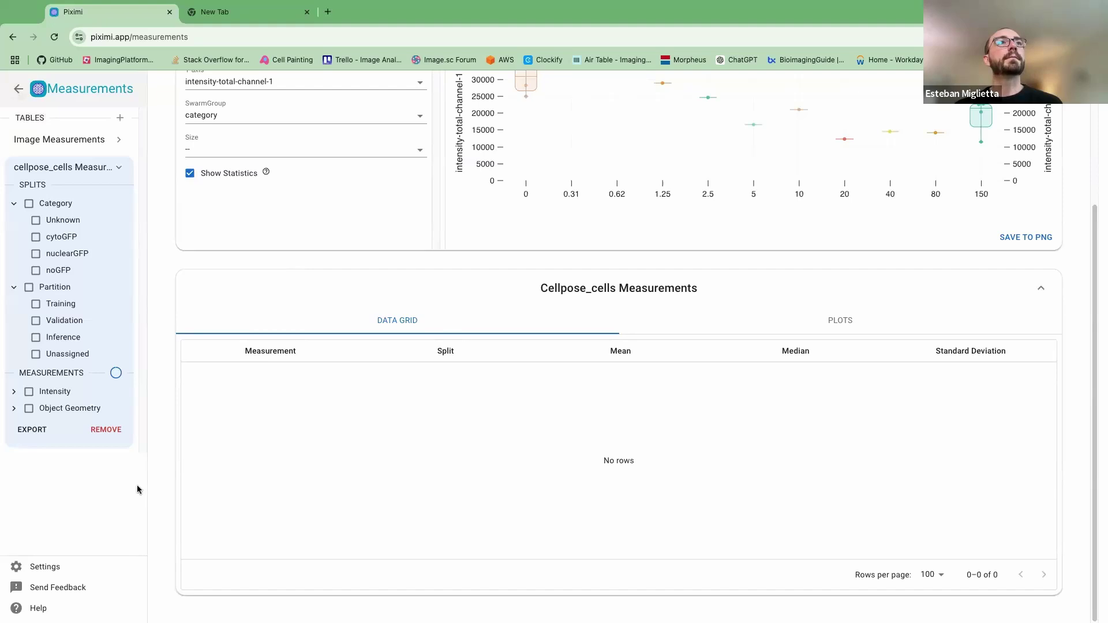
pyautogui.click(19, 89)
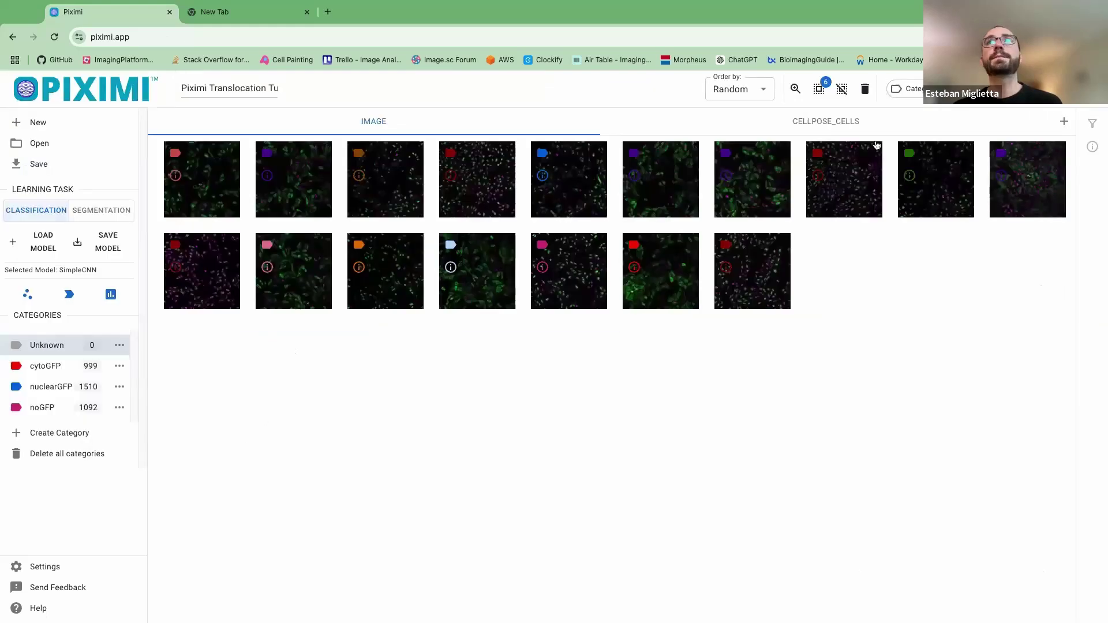
pyautogui.click(810, 122)
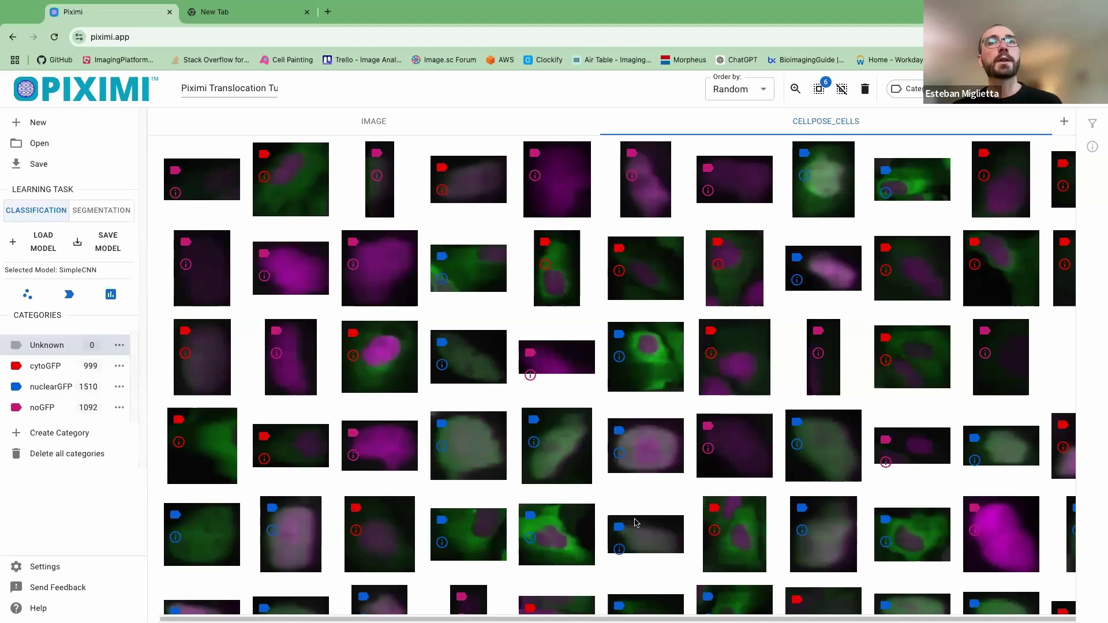
# - View the save dialog of the SimpleCNN model and the segmentation model options, closing with the classification task active
pyautogui.click(105, 235)
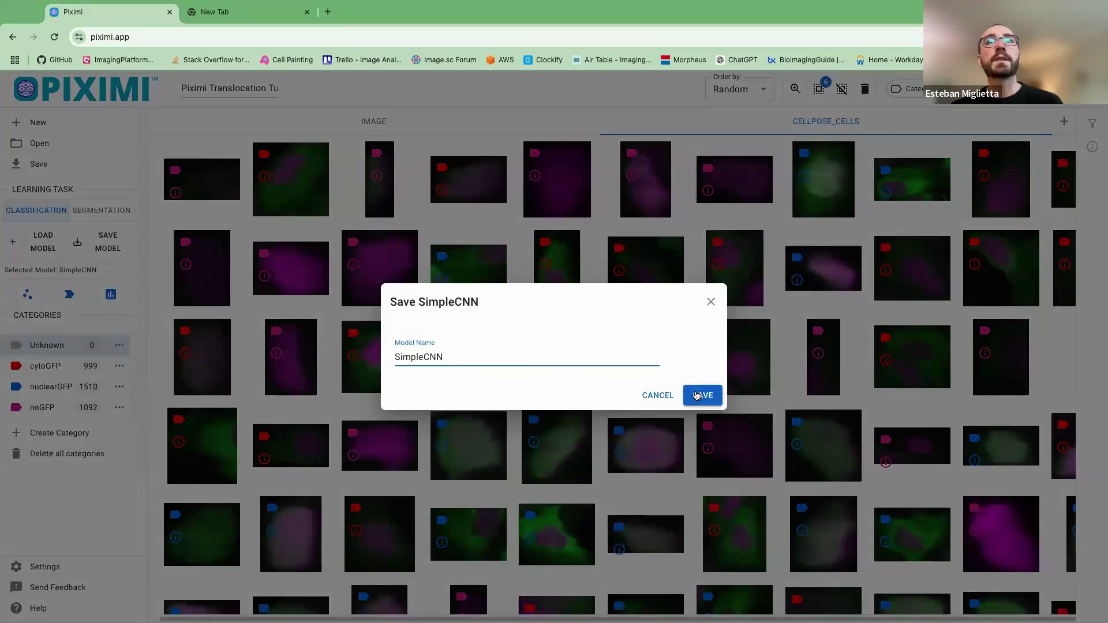
pyautogui.click(712, 304)
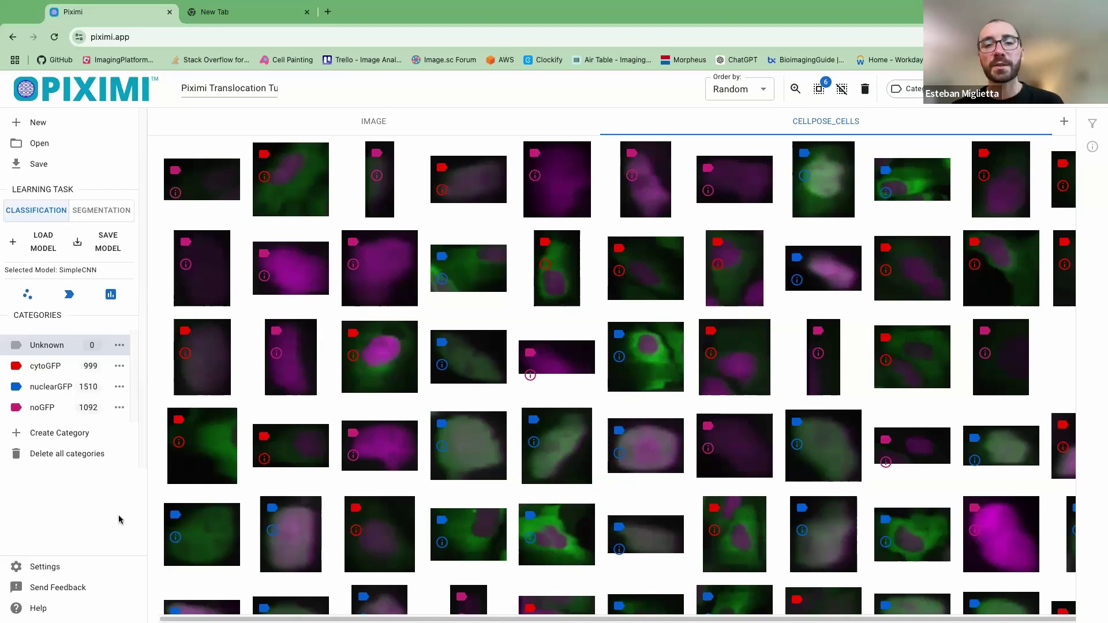
pyautogui.click(97, 213)
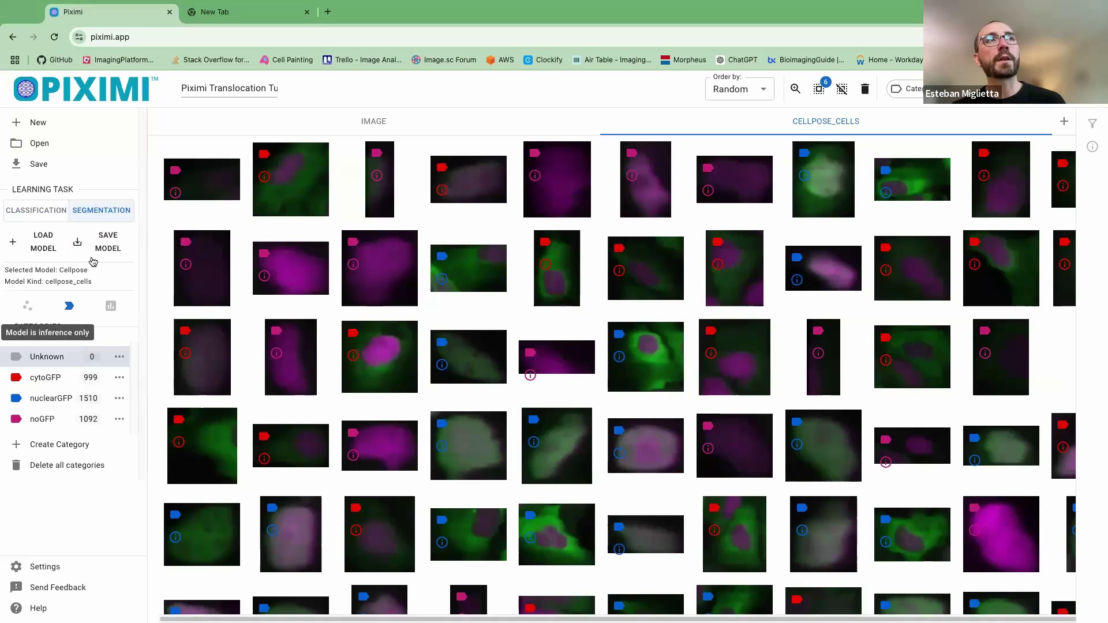
pyautogui.click(19, 211)
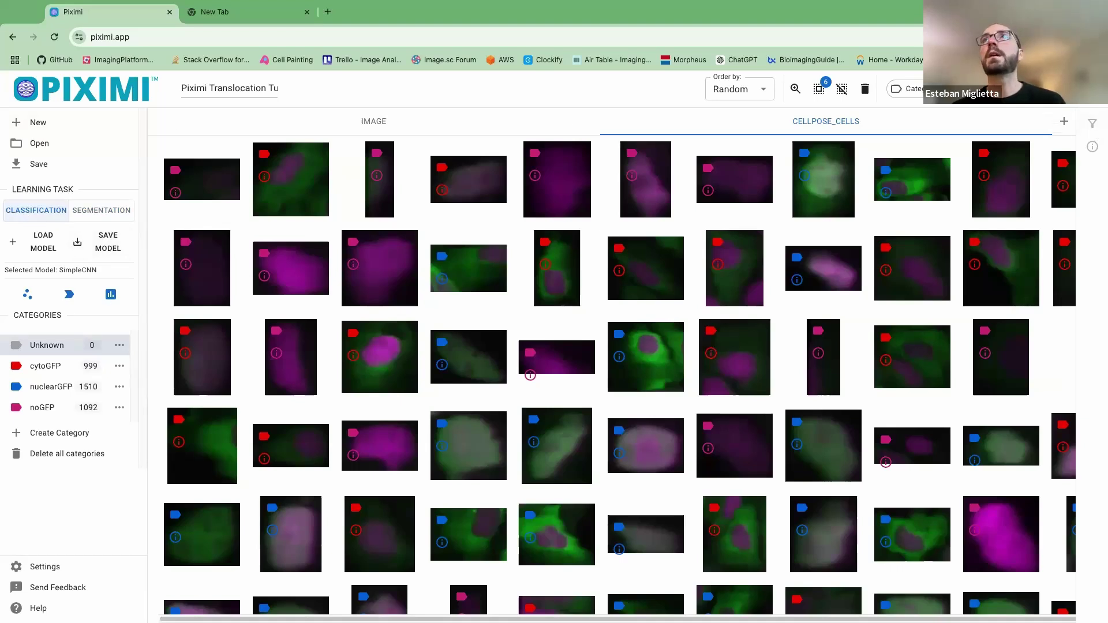
# - Reopen the measurements and expand the total intensity channels of the cellpose_cells table
pyautogui.click(1055, 89)
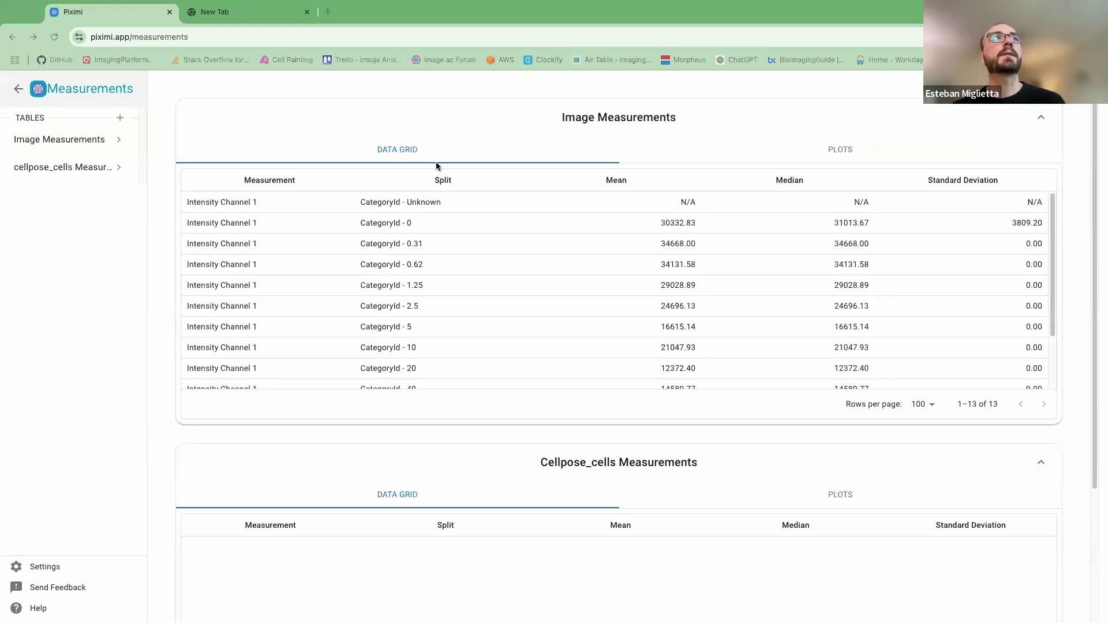
pyautogui.click(120, 169)
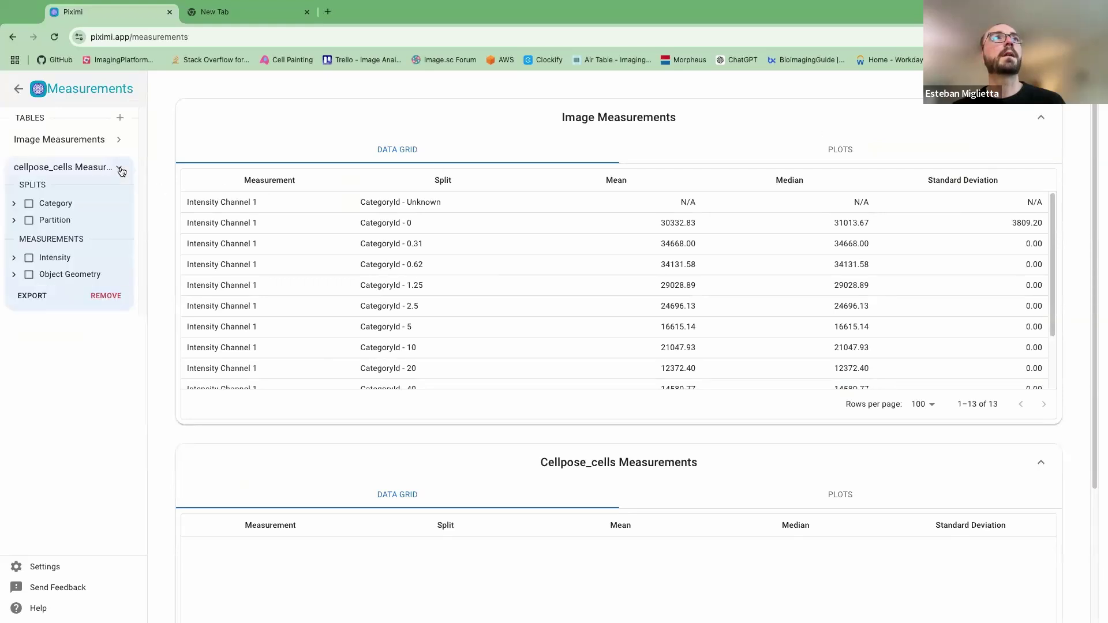
pyautogui.click(14, 260)
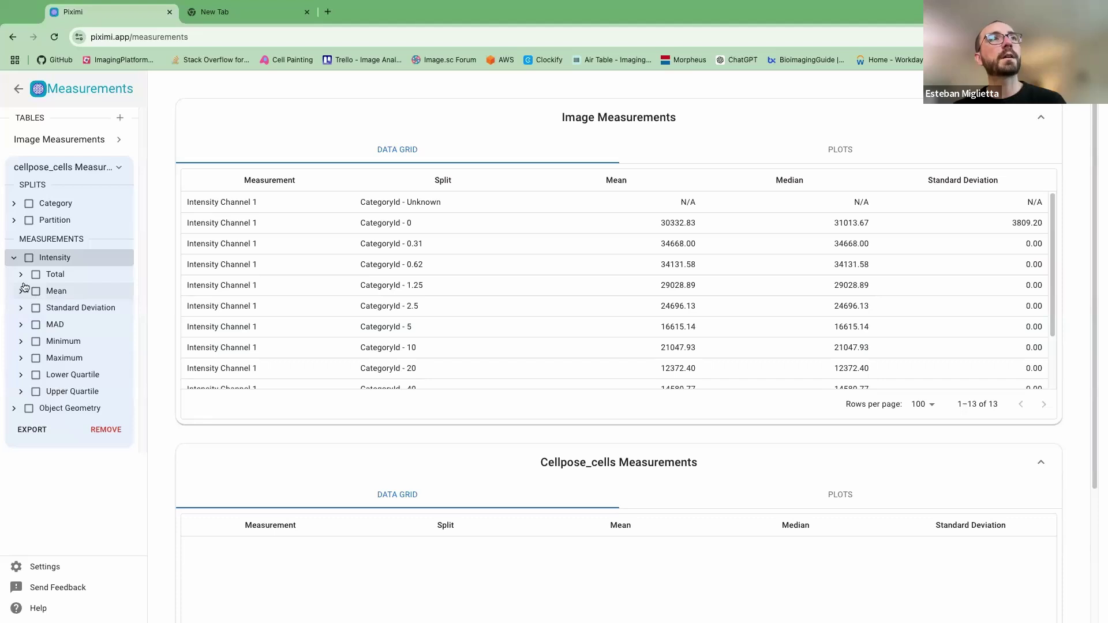
pyautogui.click(19, 276)
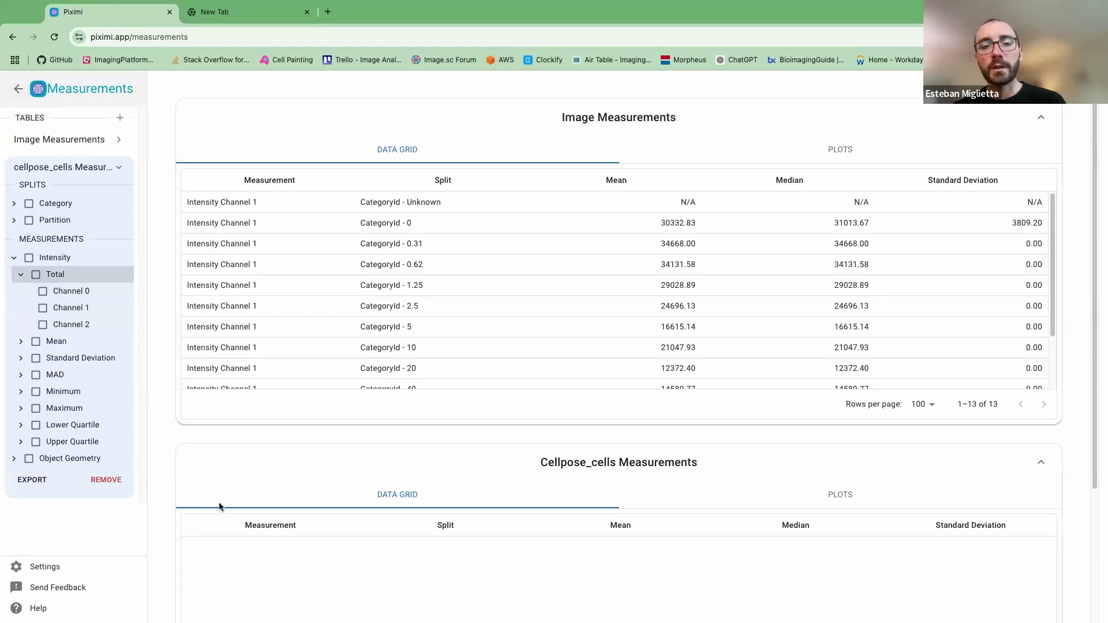
# - Open the Image Measurements plots and add the Total and Maximum intensity measurements of Channel 1 to the image table
pyautogui.click(844, 156)
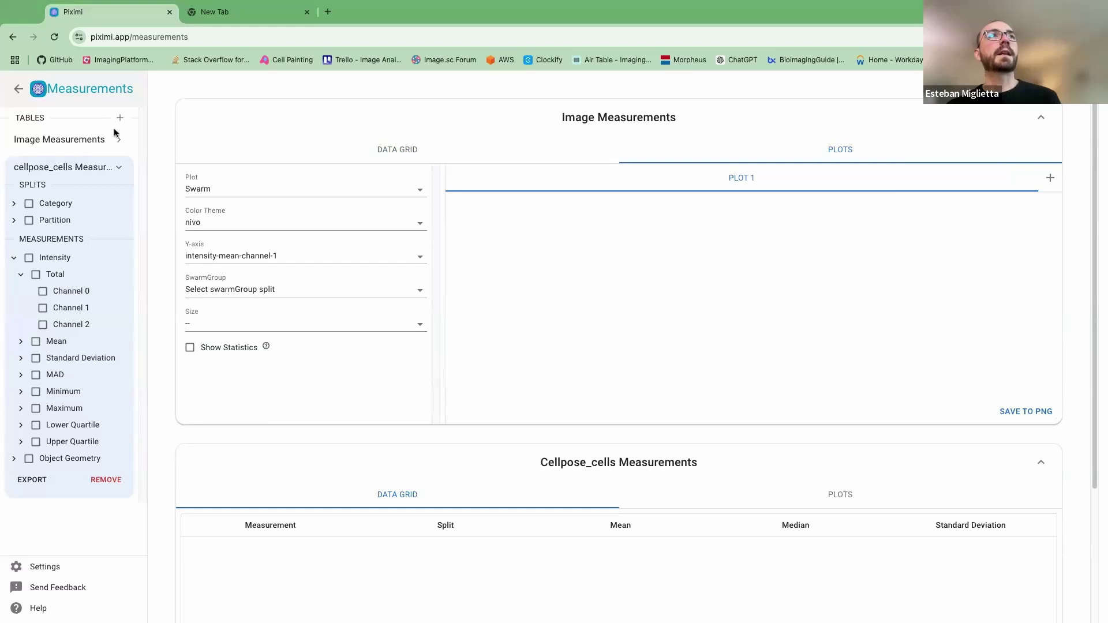
pyautogui.click(122, 168)
pyautogui.click(121, 139)
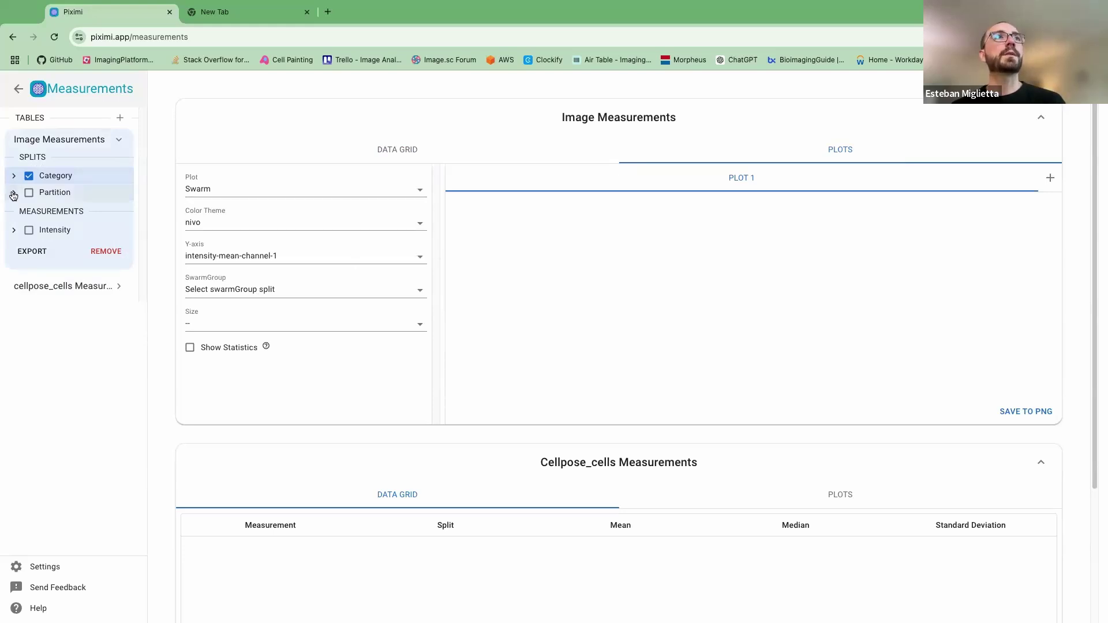
pyautogui.click(14, 230)
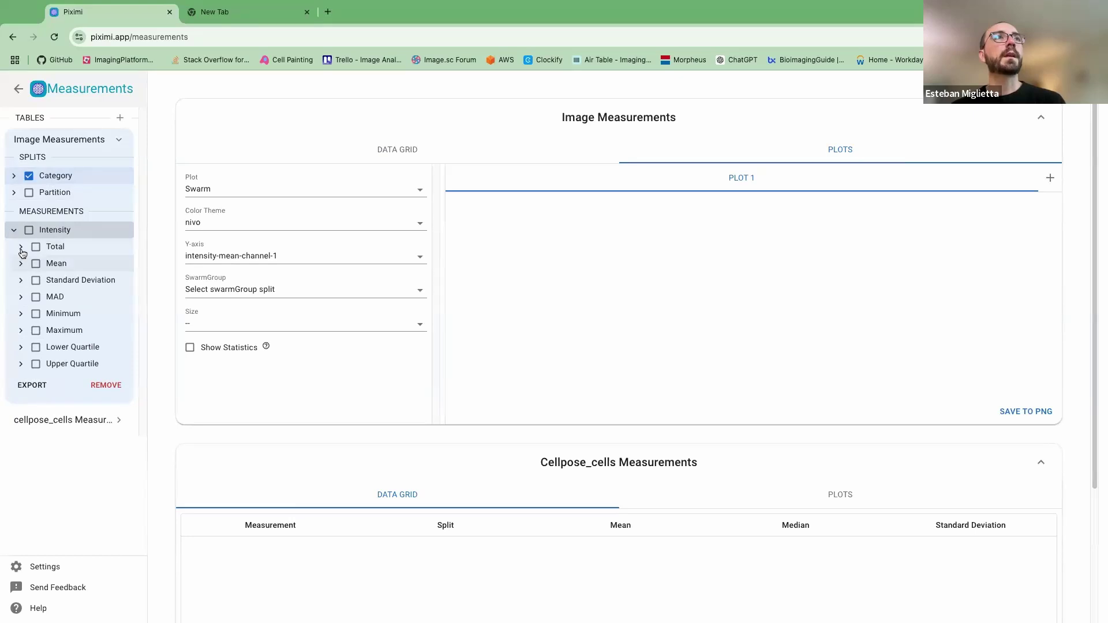
pyautogui.click(21, 246)
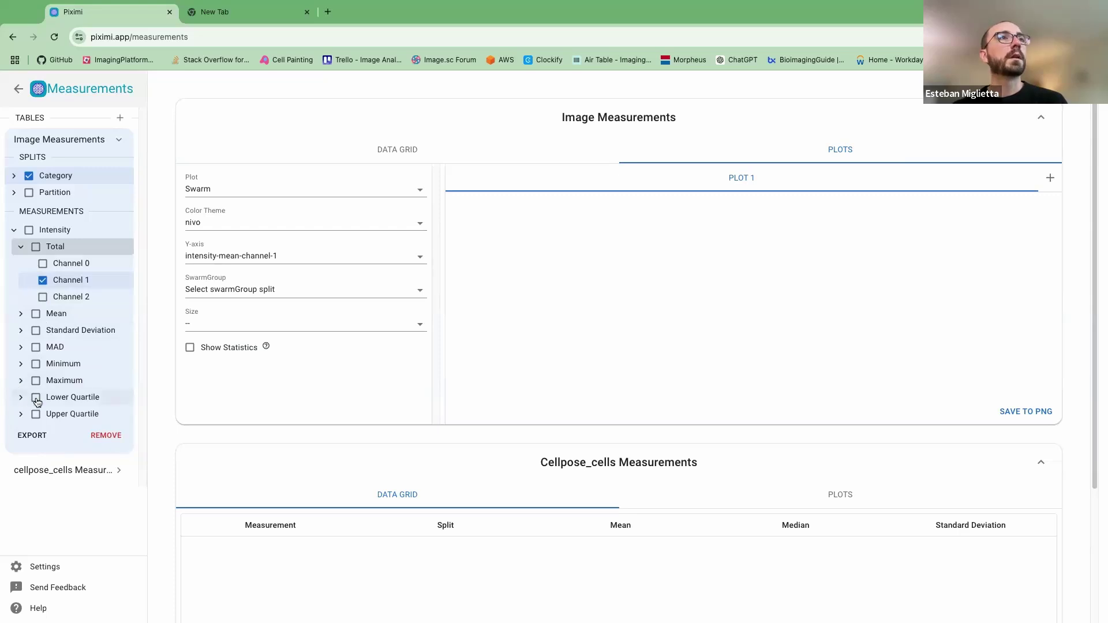
pyautogui.click(22, 415)
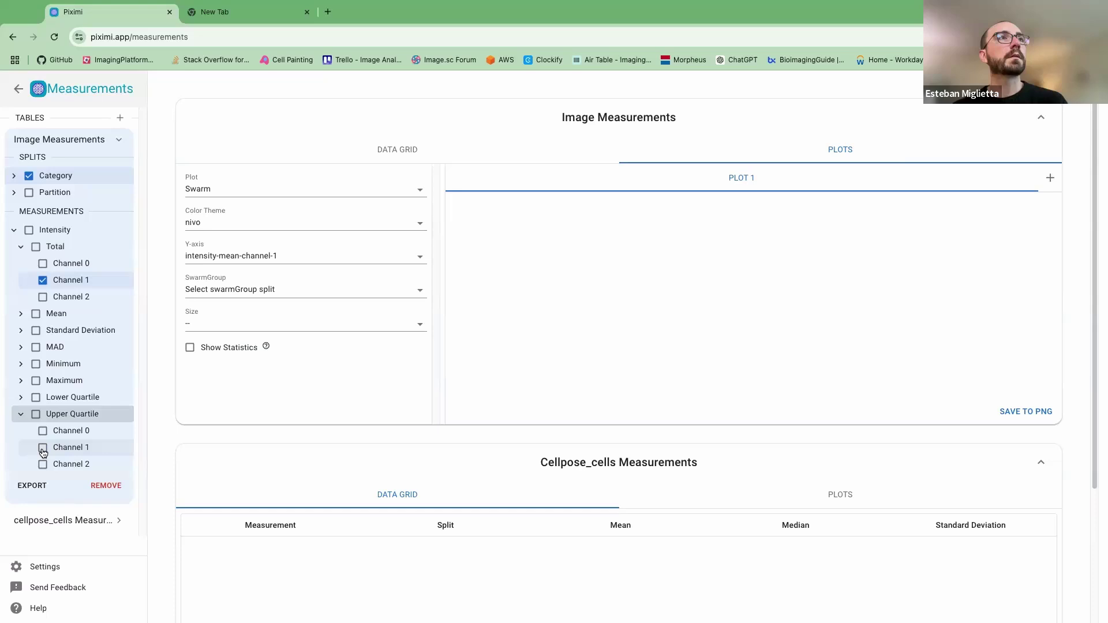
pyautogui.click(21, 381)
pyautogui.click(42, 415)
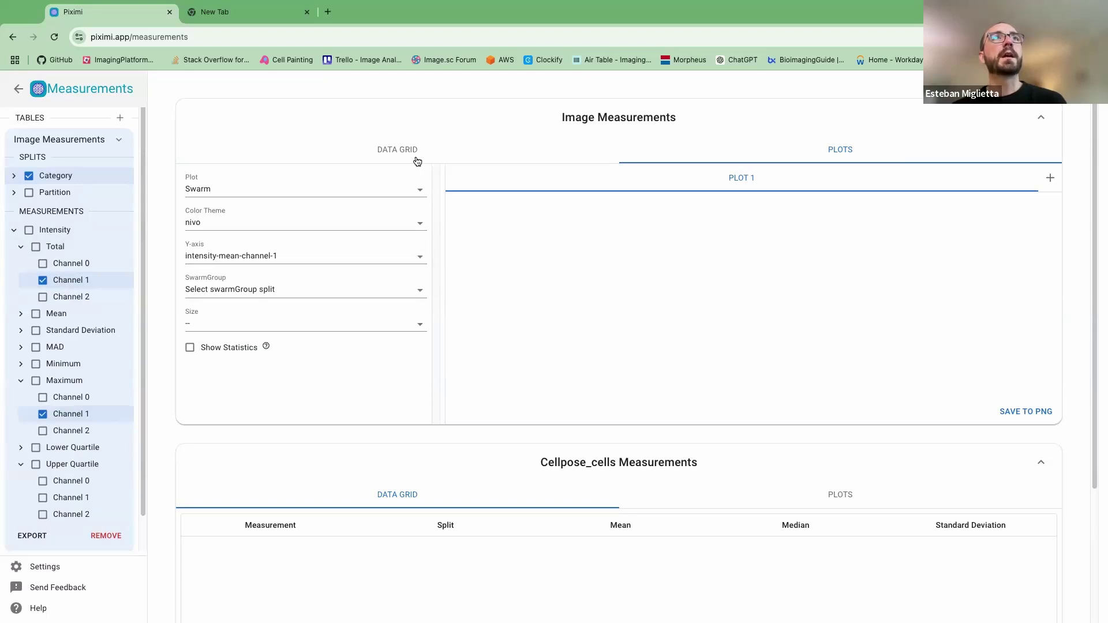
# - Set the image swarm plot's y-axis to intensity-total-channel-1, grouped by category, with point size by intensity-max-channel-1
pyautogui.click(421, 257)
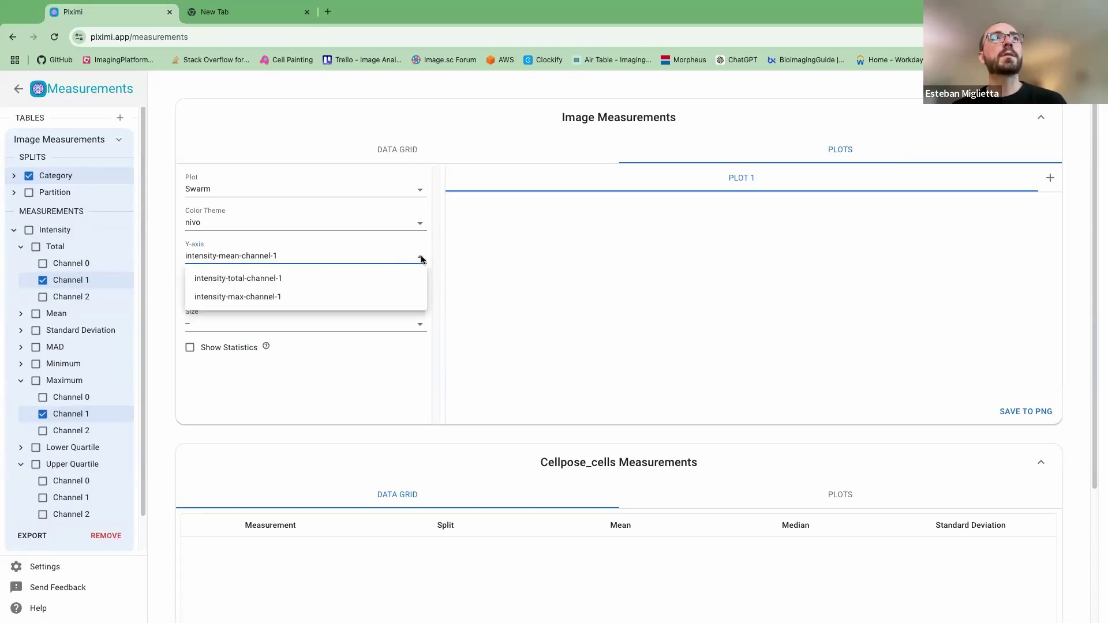
pyautogui.click(273, 280)
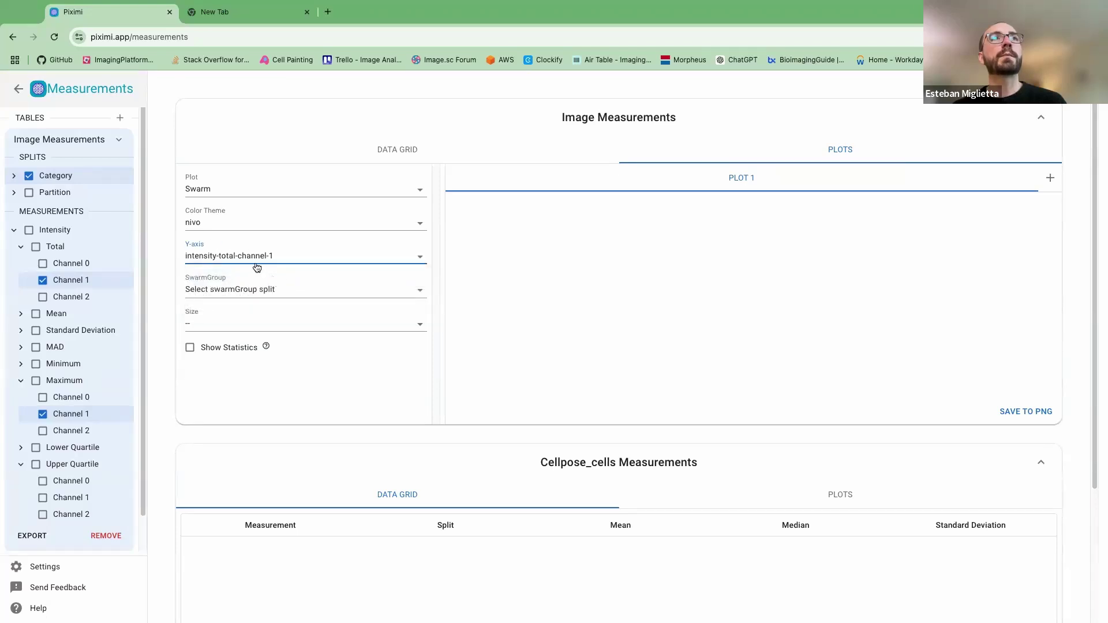
pyautogui.click(416, 291)
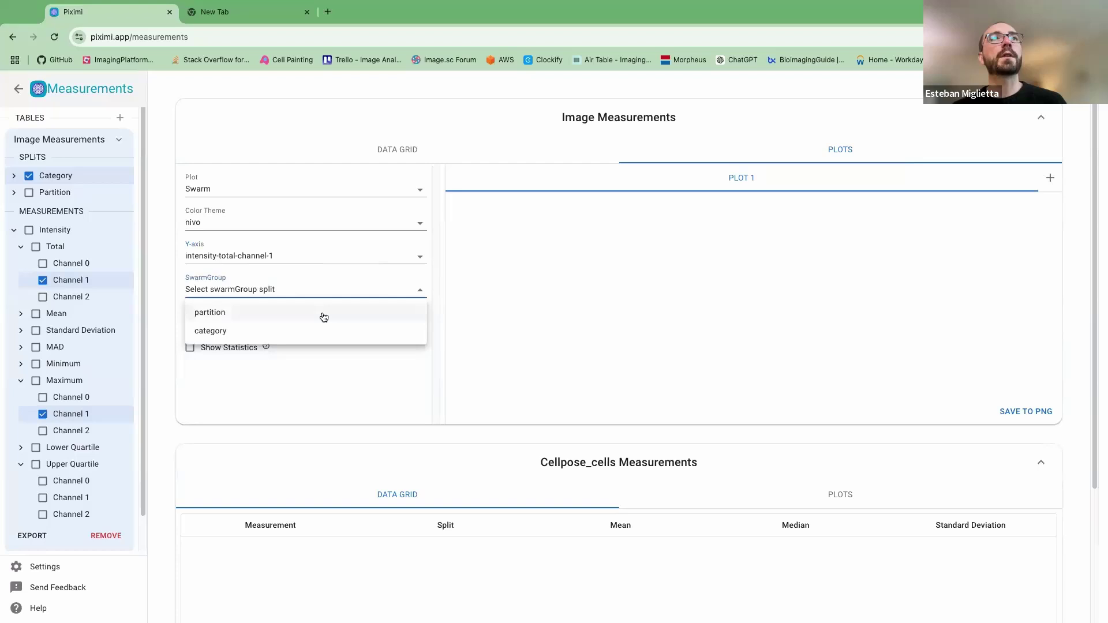
pyautogui.click(261, 334)
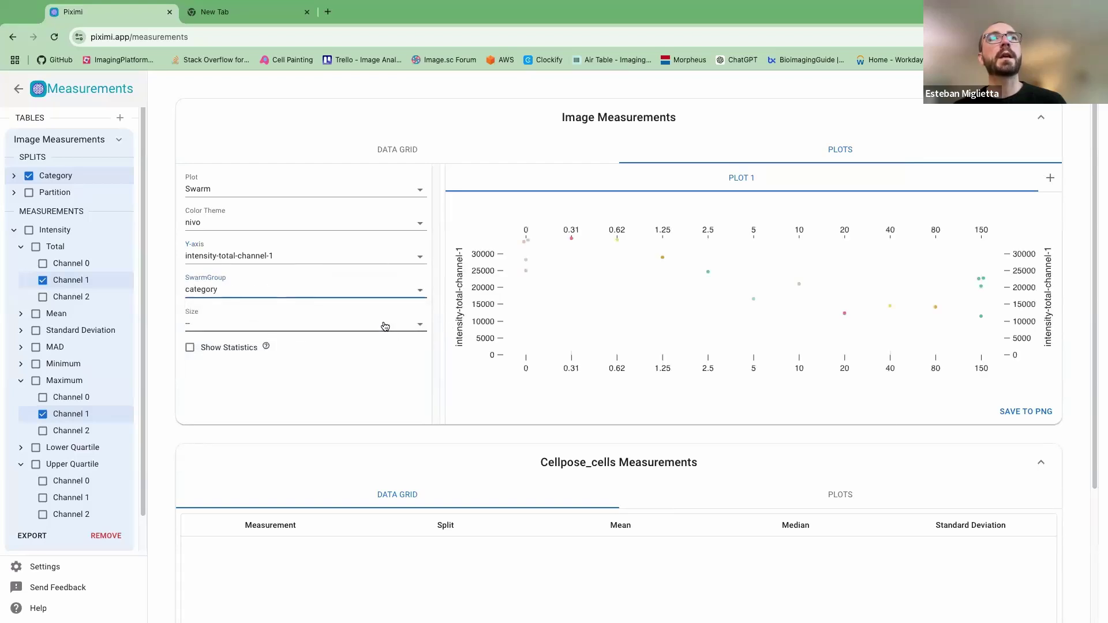
pyautogui.click(421, 325)
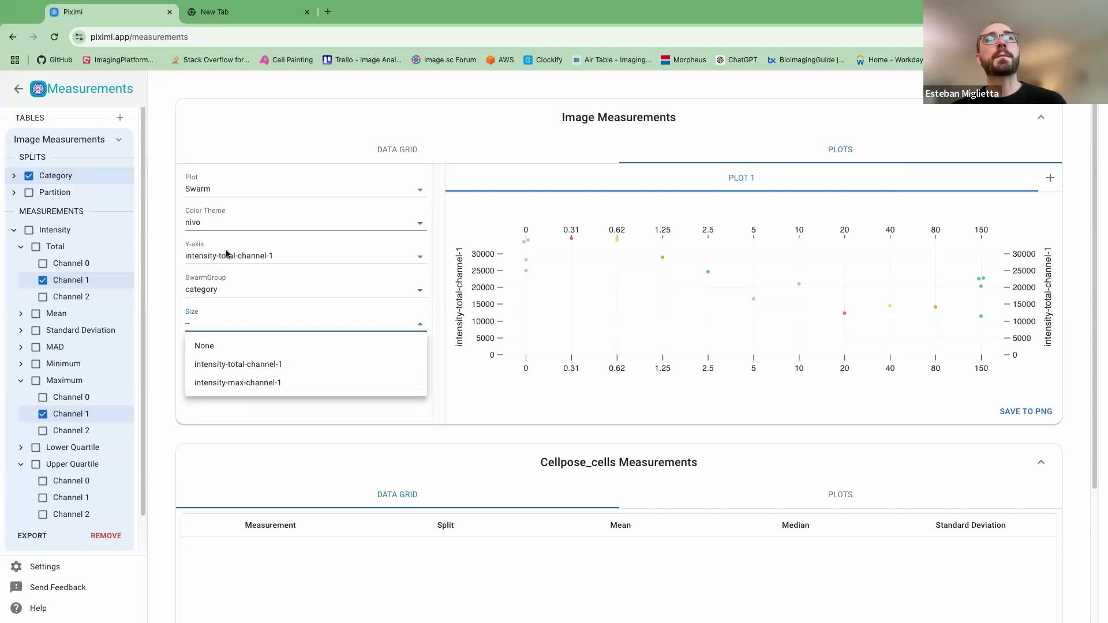
pyautogui.click(239, 384)
pyautogui.moveTo(979, 284)
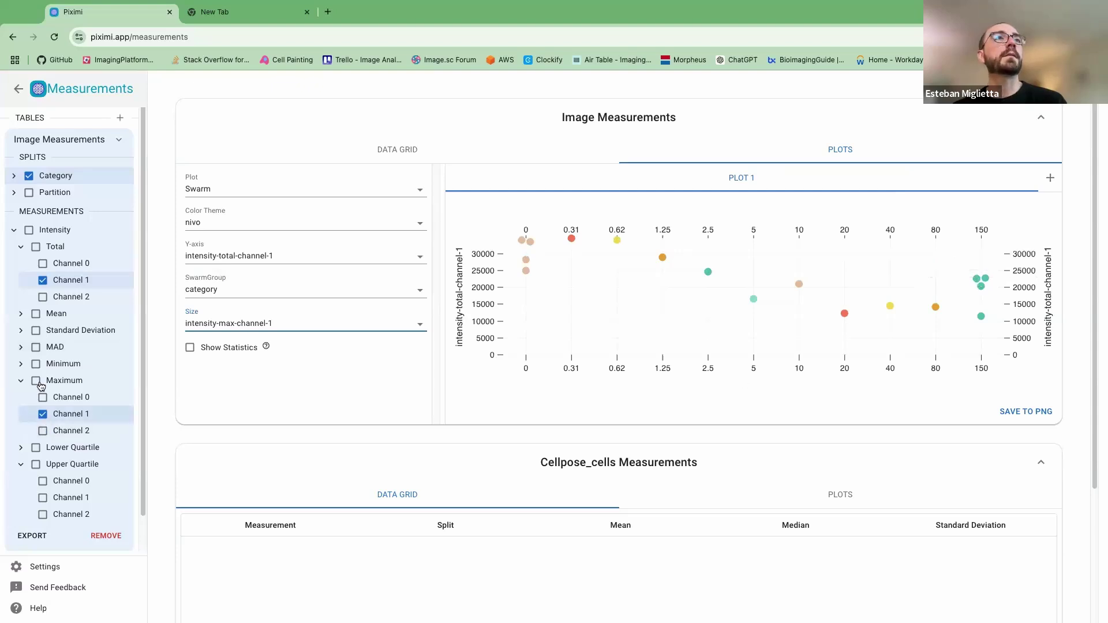
# - Add the Standard Deviation intensity of Channel 1 to the image table and set the swarm plot's point size to intensity-std-channel-1
pyautogui.click(21, 331)
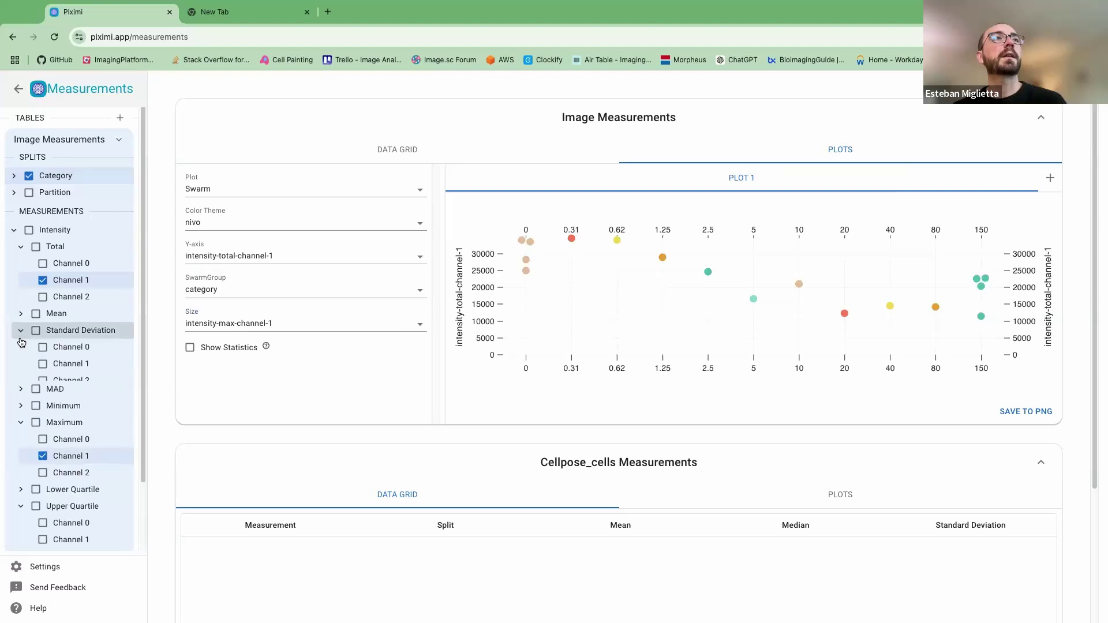
pyautogui.click(42, 365)
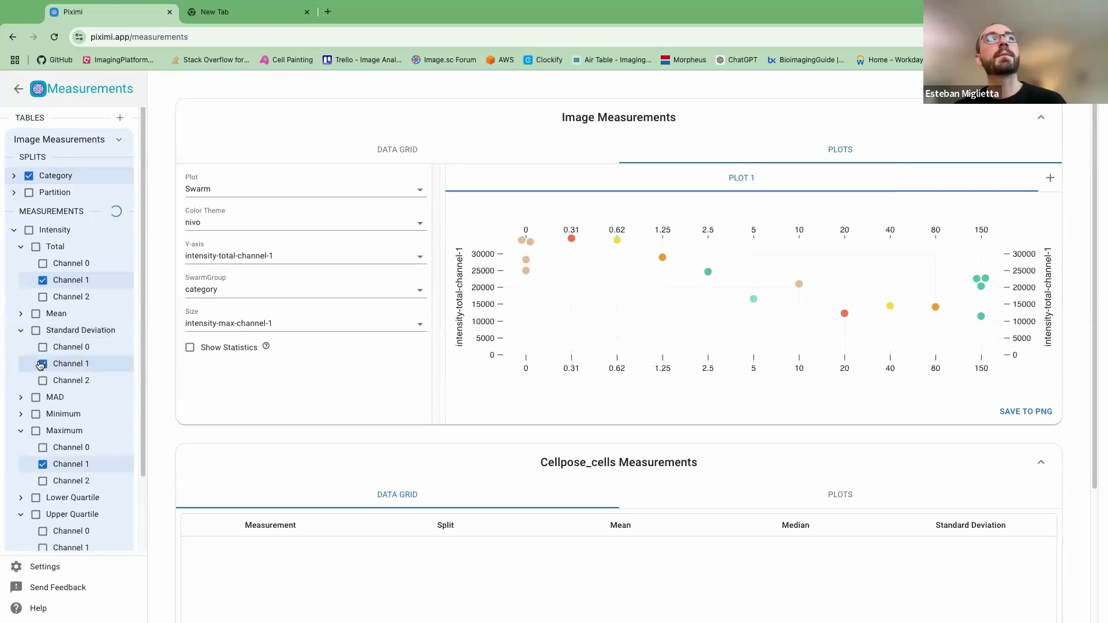
pyautogui.click(422, 327)
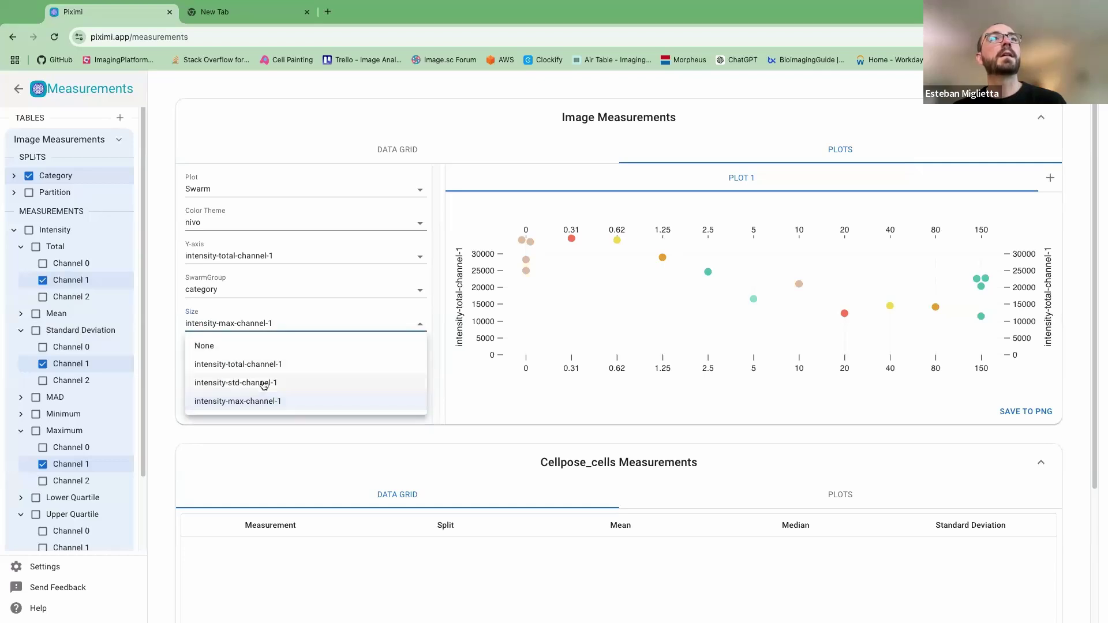
pyautogui.click(264, 384)
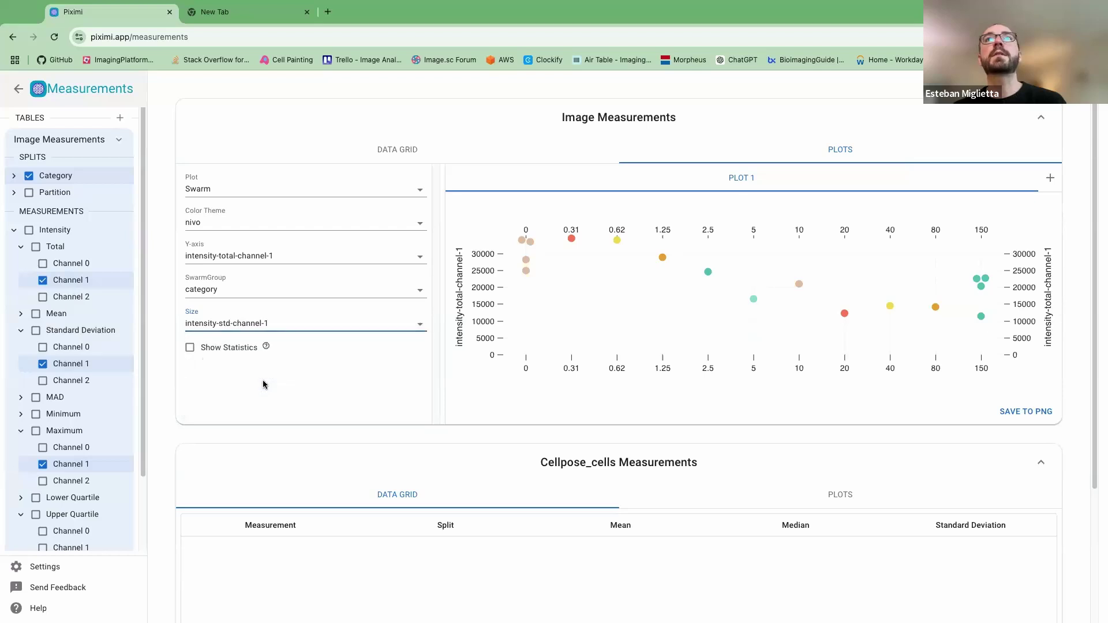
pyautogui.click(422, 326)
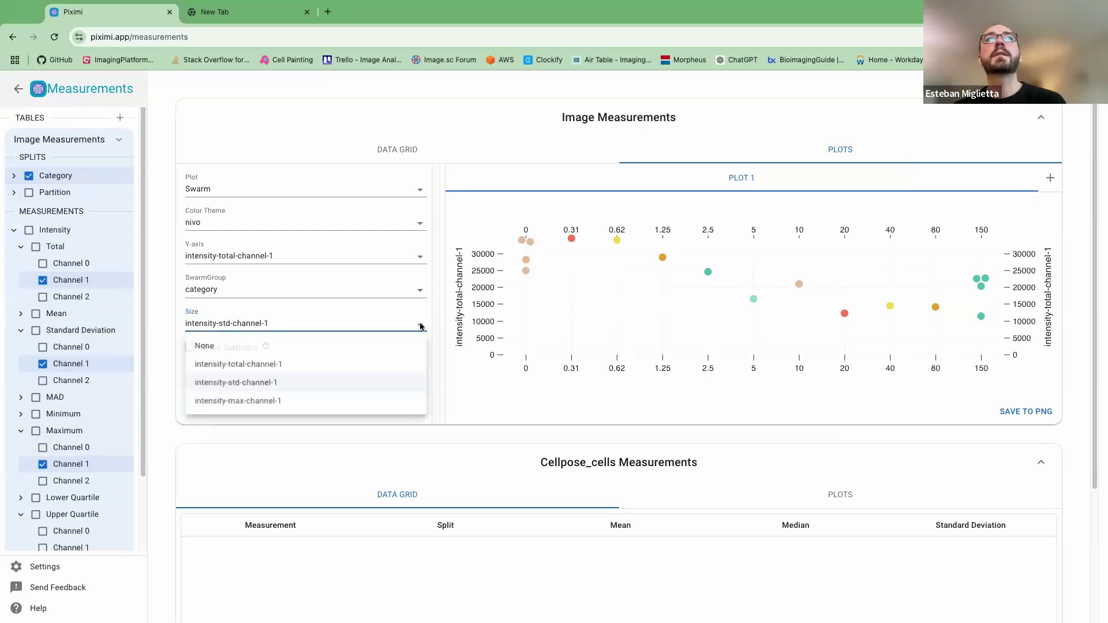
pyautogui.click(323, 387)
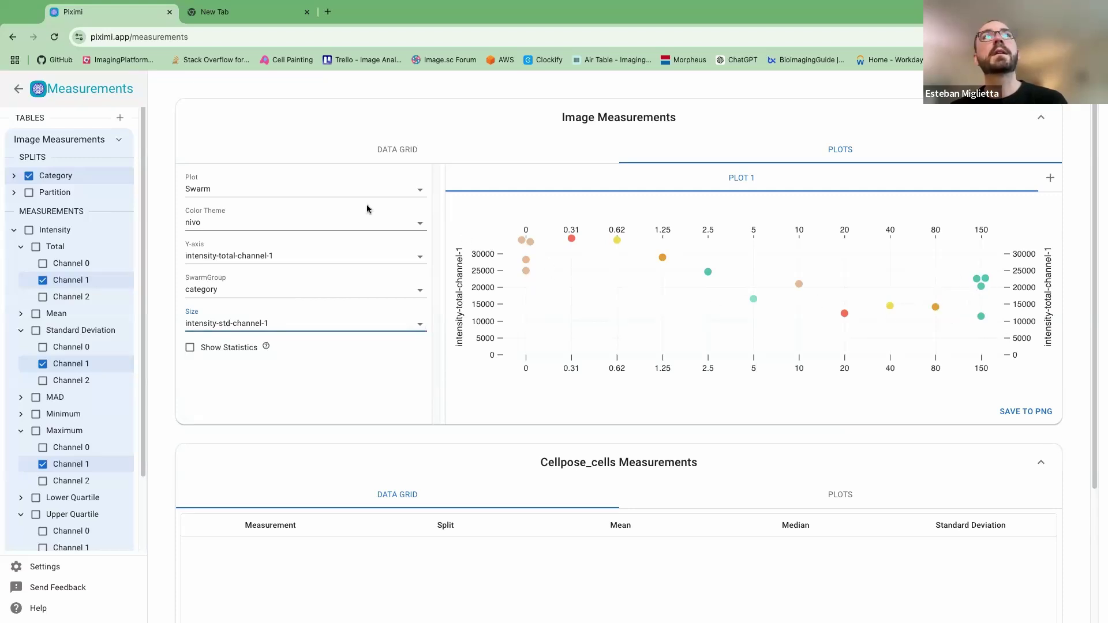
# - Change the image plot to a histogram with intensity-total-channel-1 on the x-axis
pyautogui.click(420, 193)
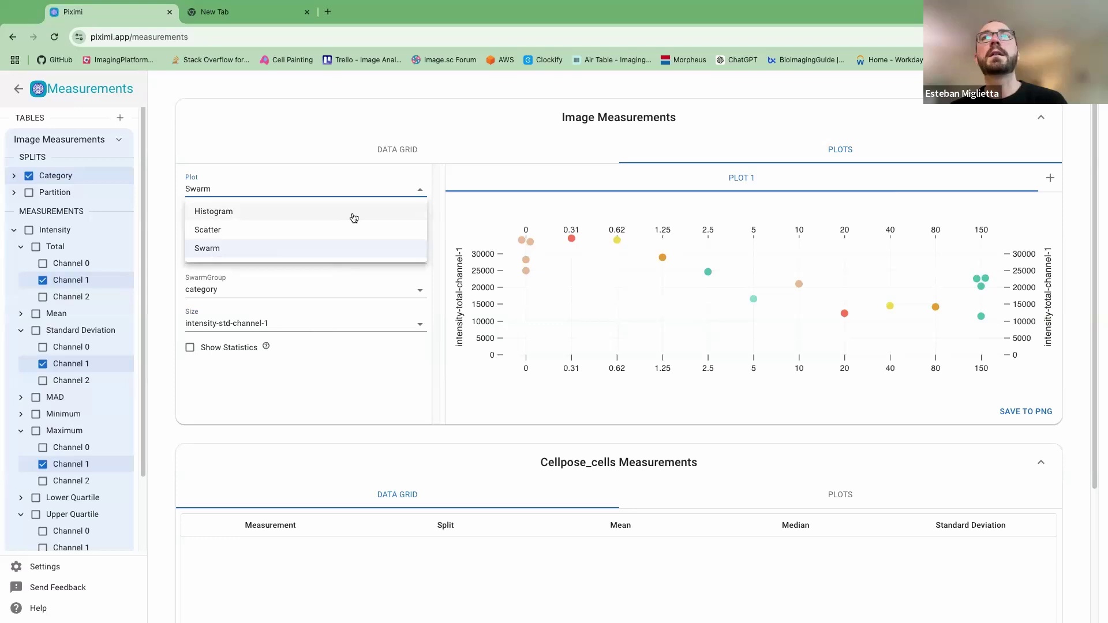
pyautogui.click(353, 214)
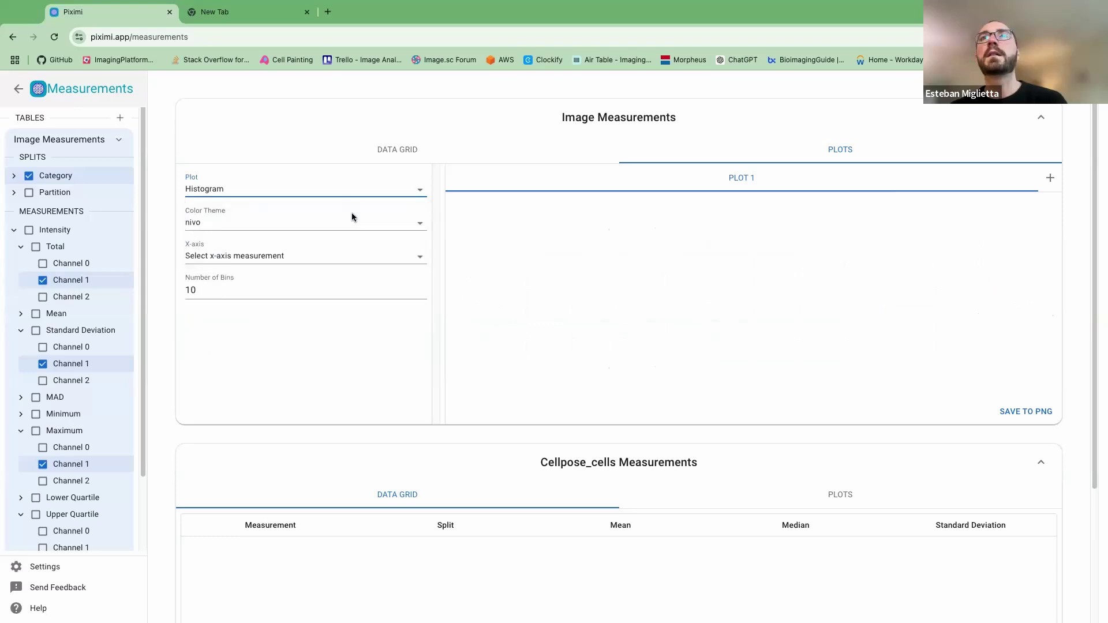
pyautogui.click(412, 257)
pyautogui.click(296, 280)
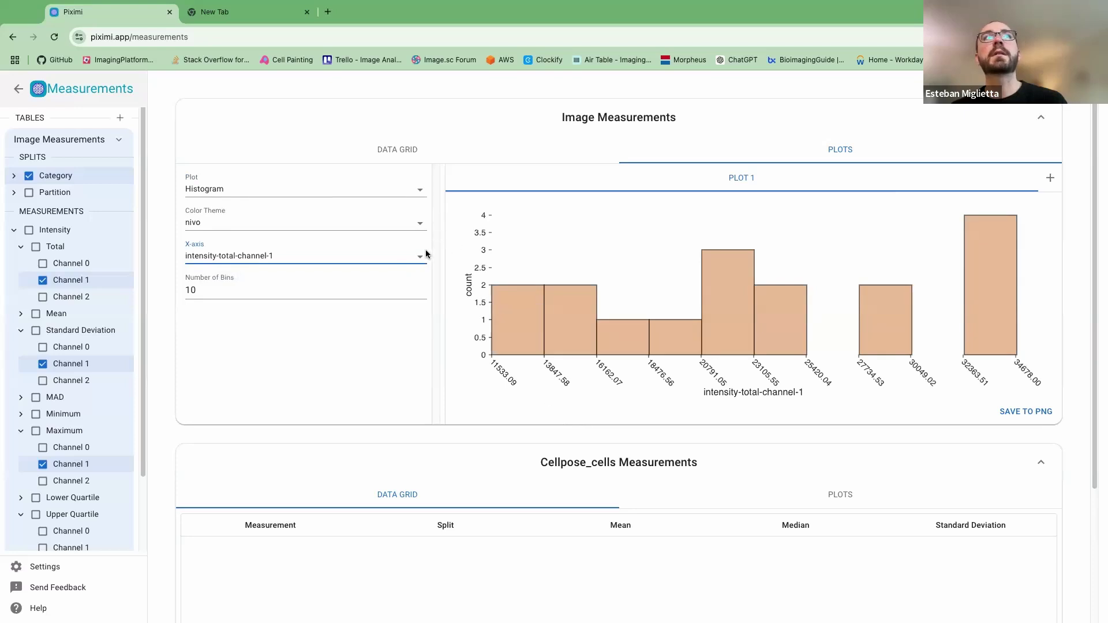
# - Change the image measurements plot type to Scatter and inspect its data points
pyautogui.click(420, 192)
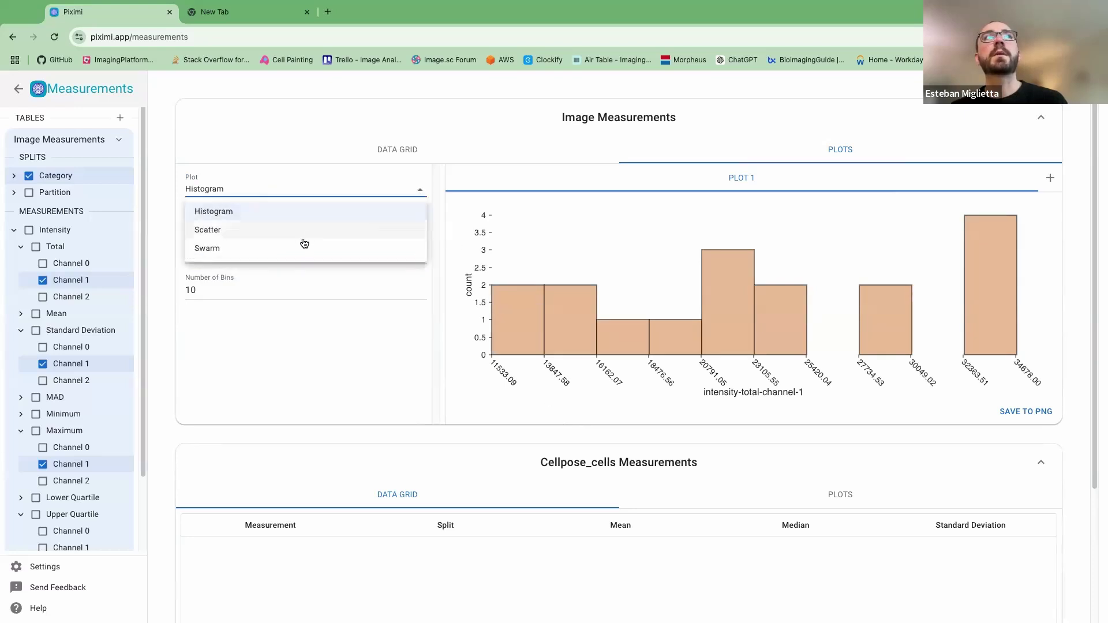
pyautogui.click(309, 232)
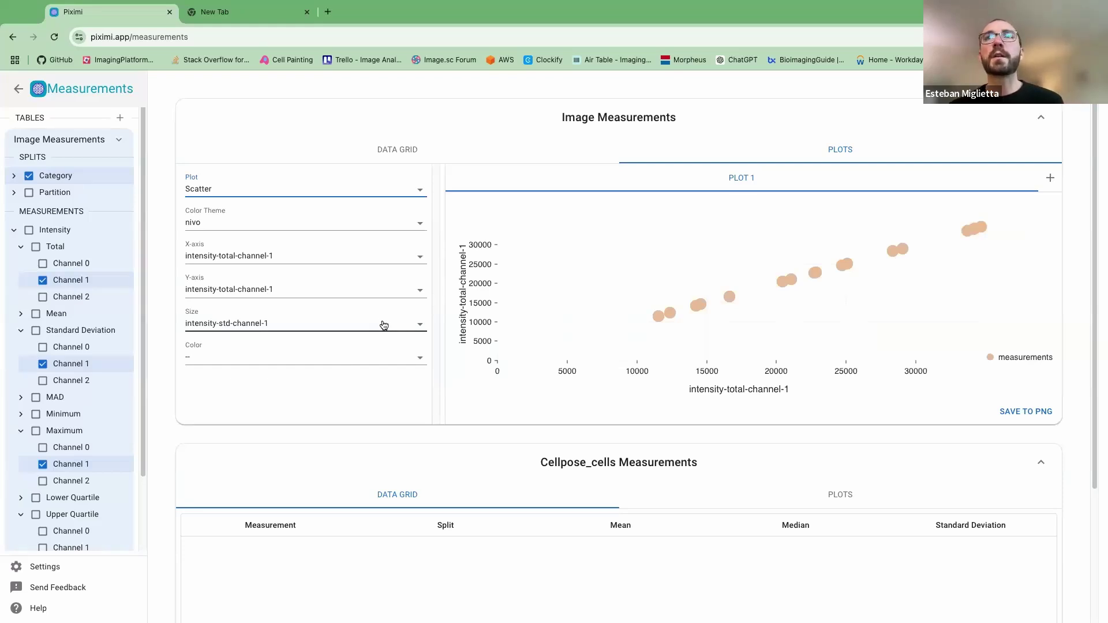
pyautogui.moveTo(715, 308)
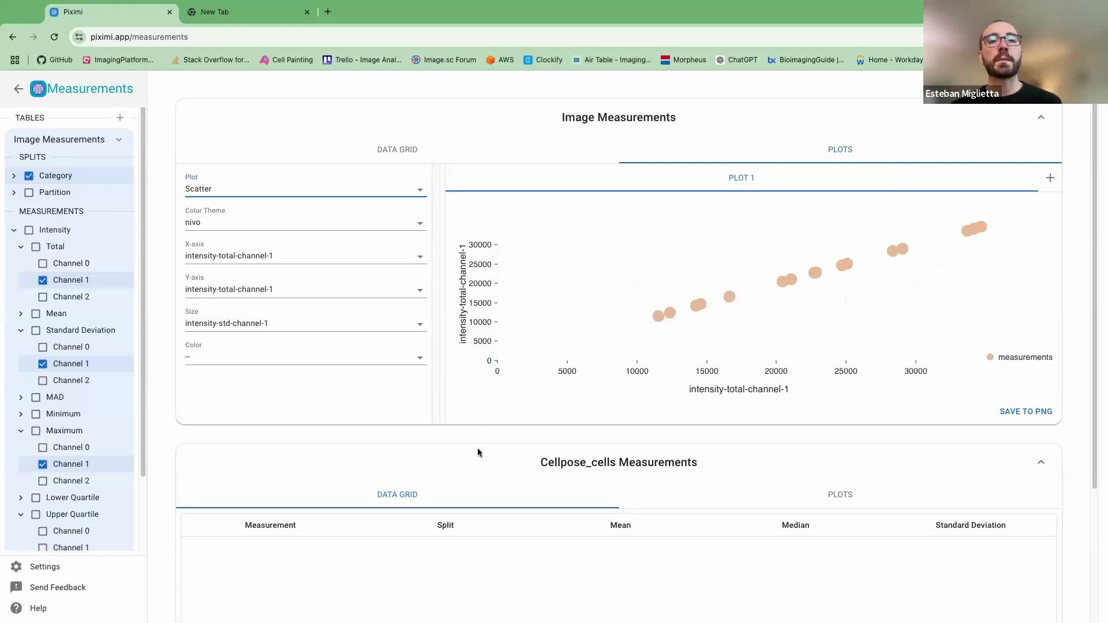
# - Collapse the intensity measurements of the image table and switch to the presentation's survey slide
pyautogui.click(15, 231)
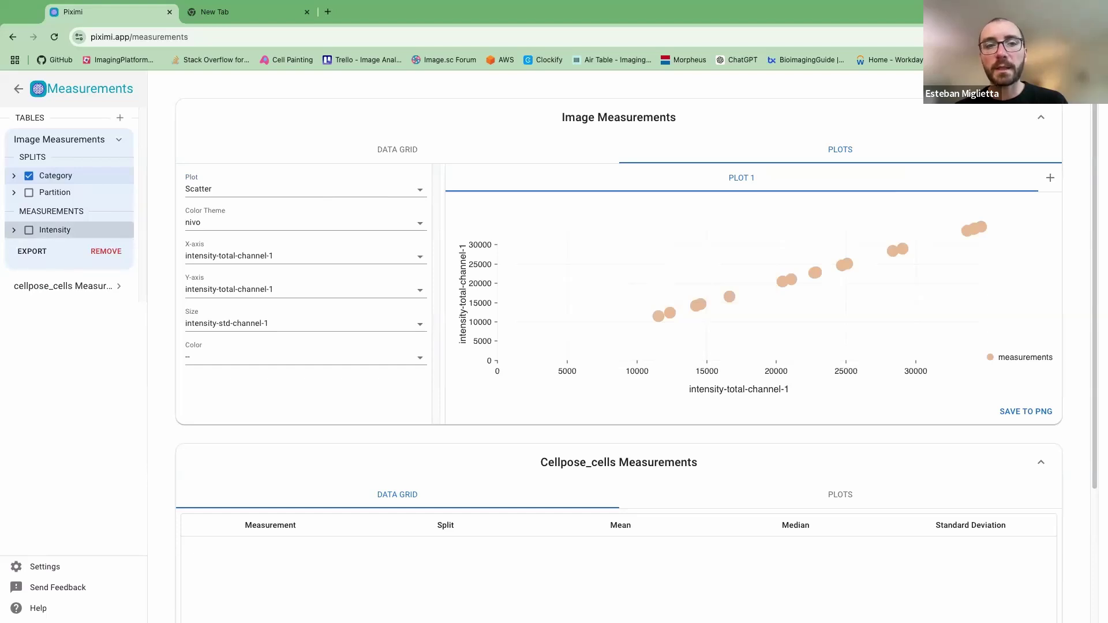
pyautogui.hotkey('alt', 'Tab')
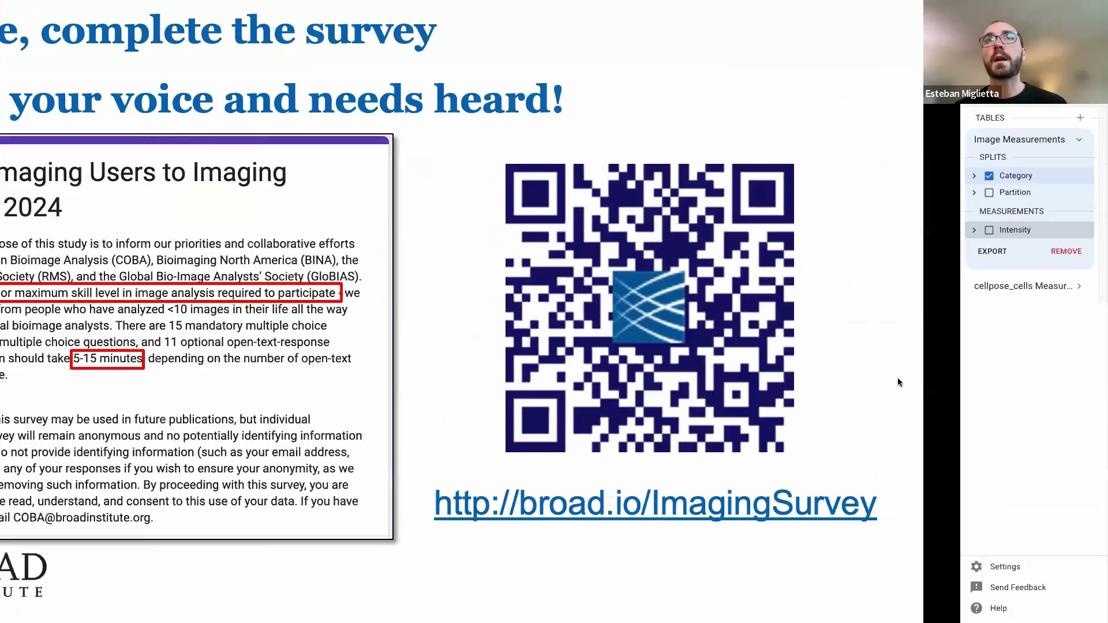